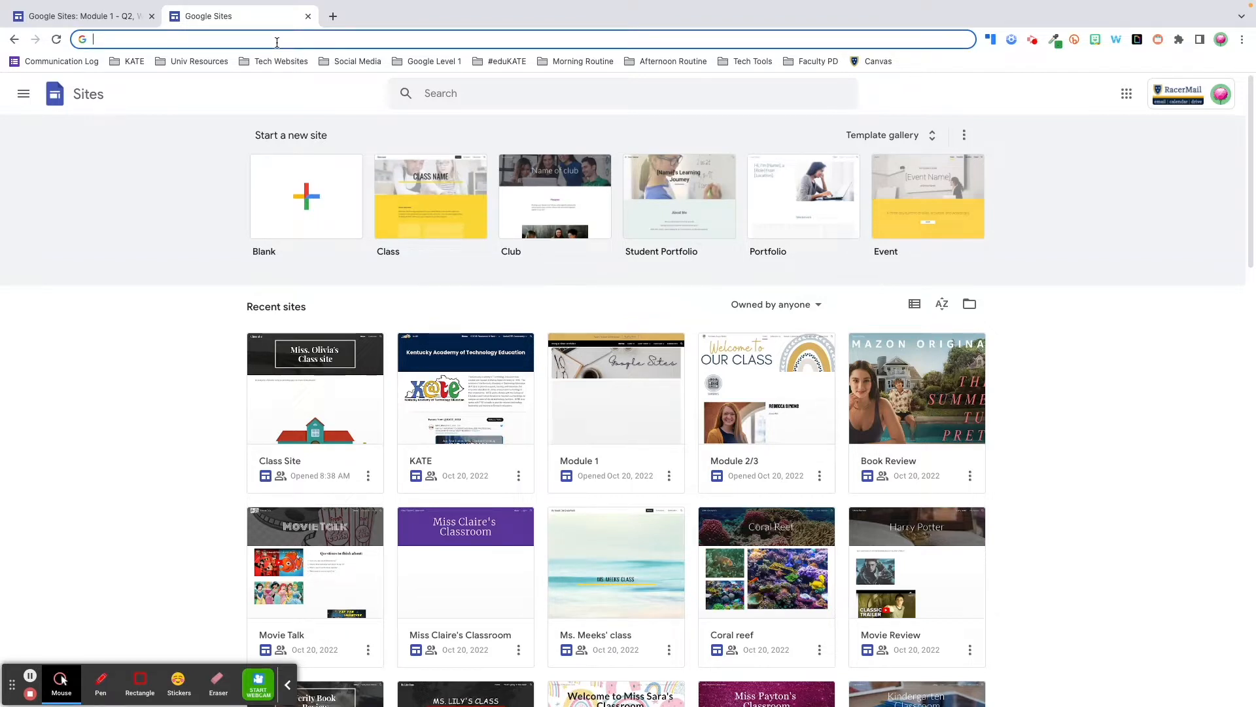
# Start a blank site via sites.new, then open Google Drive in a new tab
pyautogui.write('sites.new')
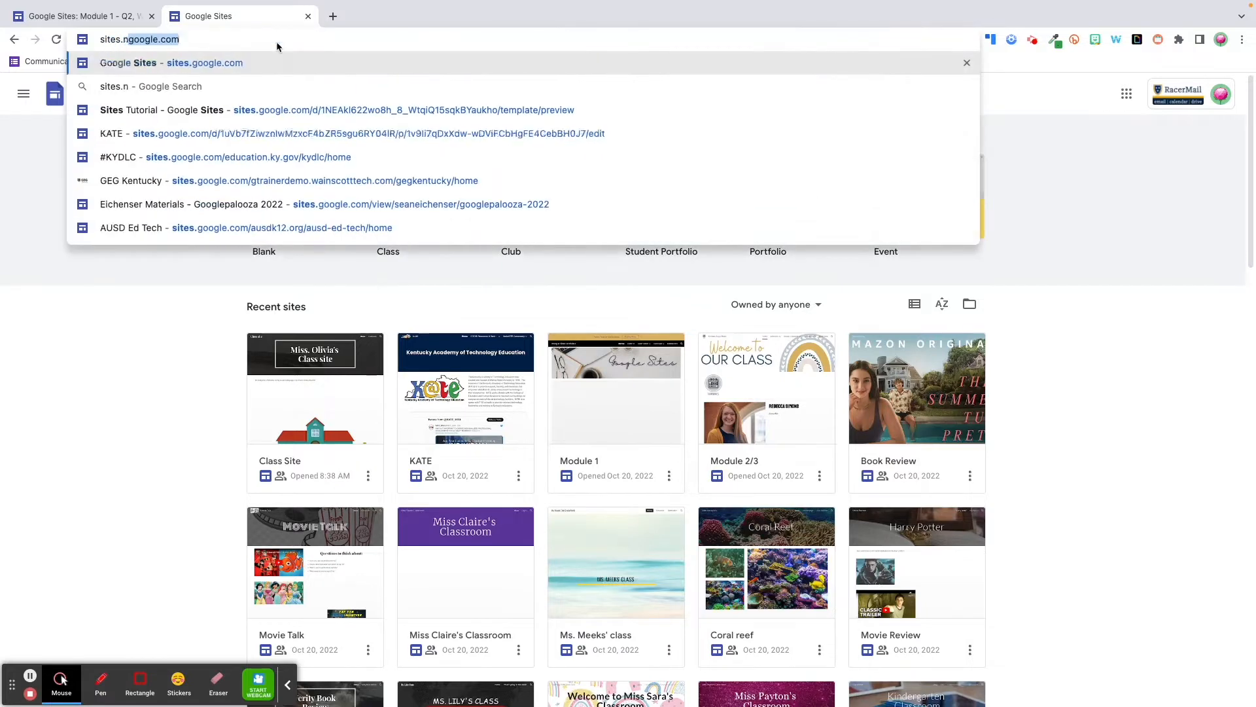
pyautogui.press('Return')
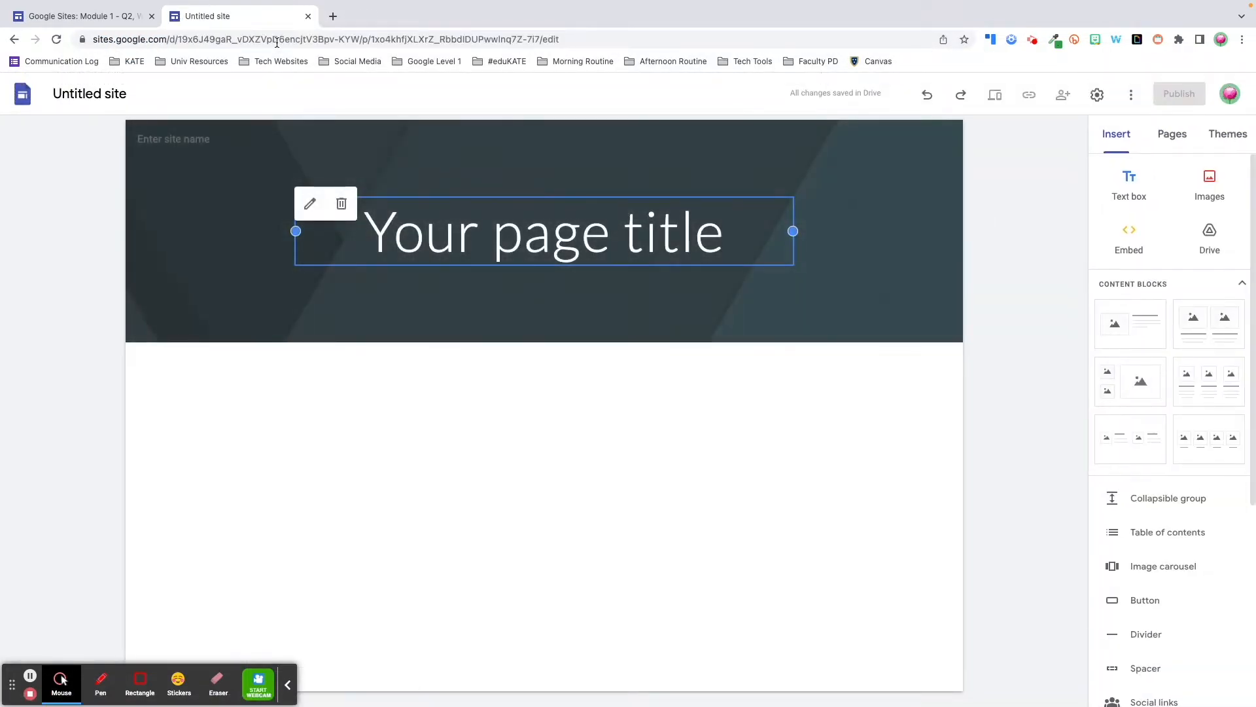
pyautogui.click(333, 16)
pyautogui.write('dr')
pyautogui.press('Return')
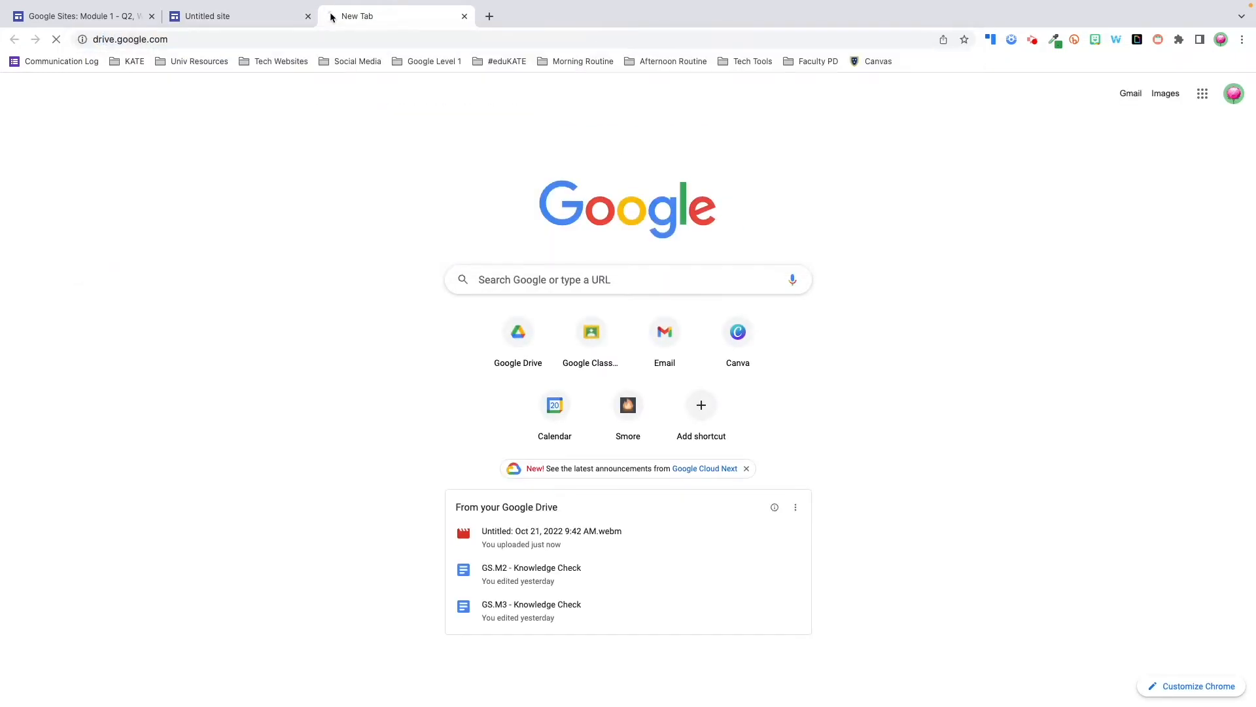
# Open the 2. PROJECTS folder path in Drive and add a Google Site via New > More
pyautogui.scroll(-1, 613, 532)
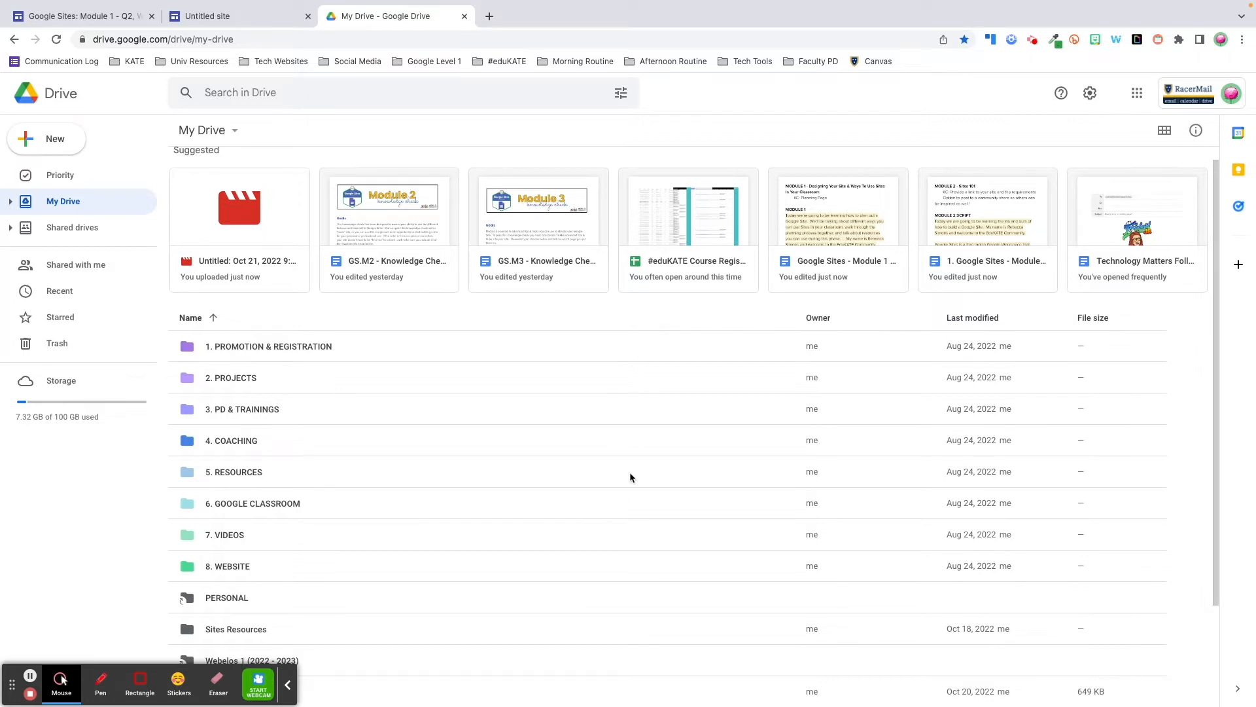
pyautogui.doubleClick(239, 385)
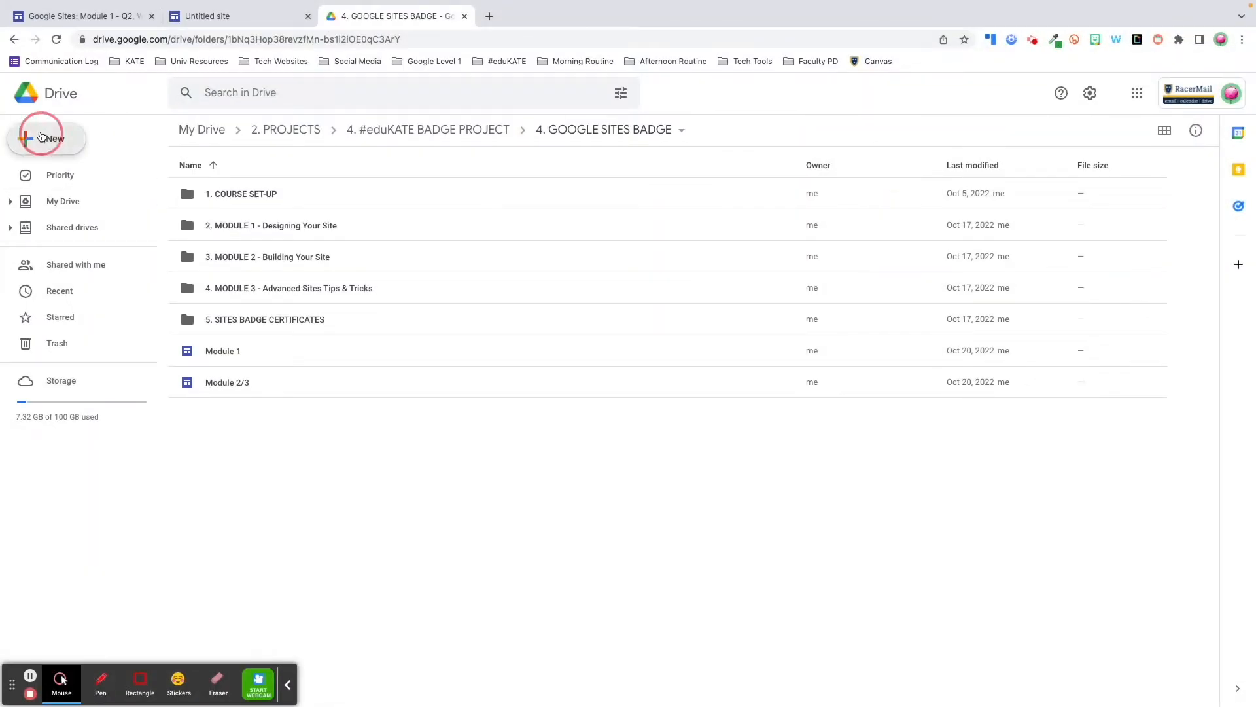
pyautogui.click(42, 133)
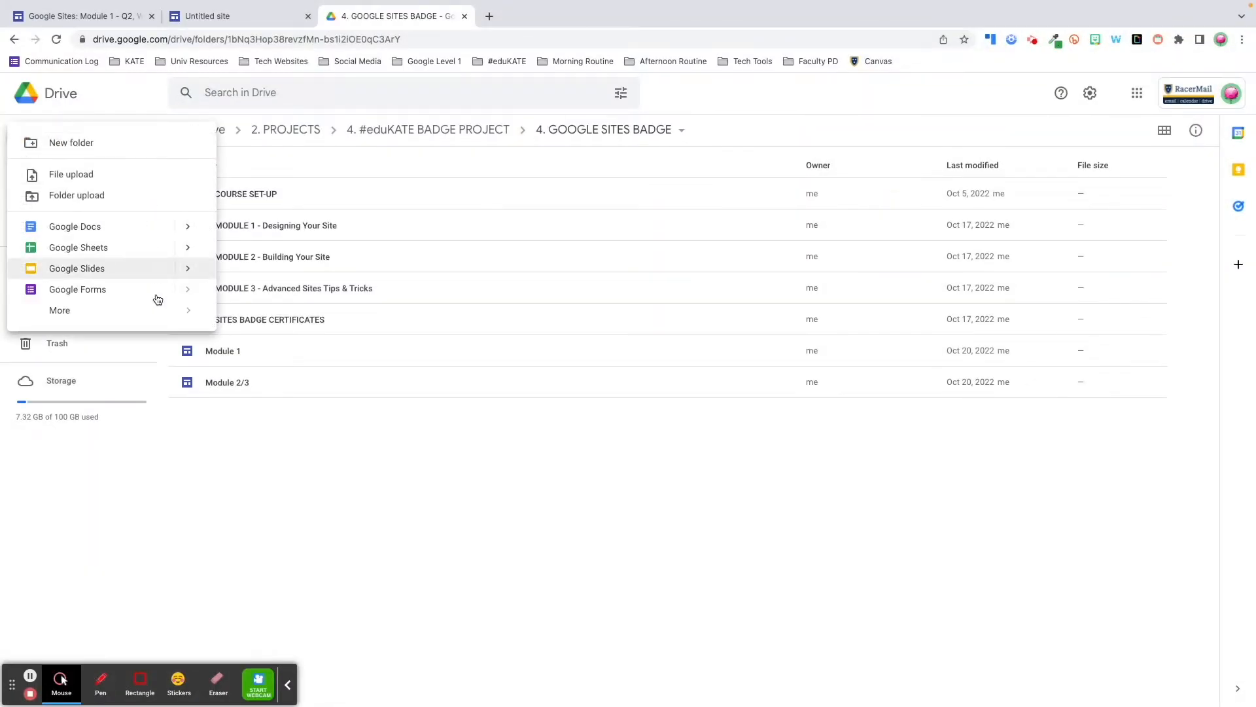
pyautogui.moveTo(159, 324)
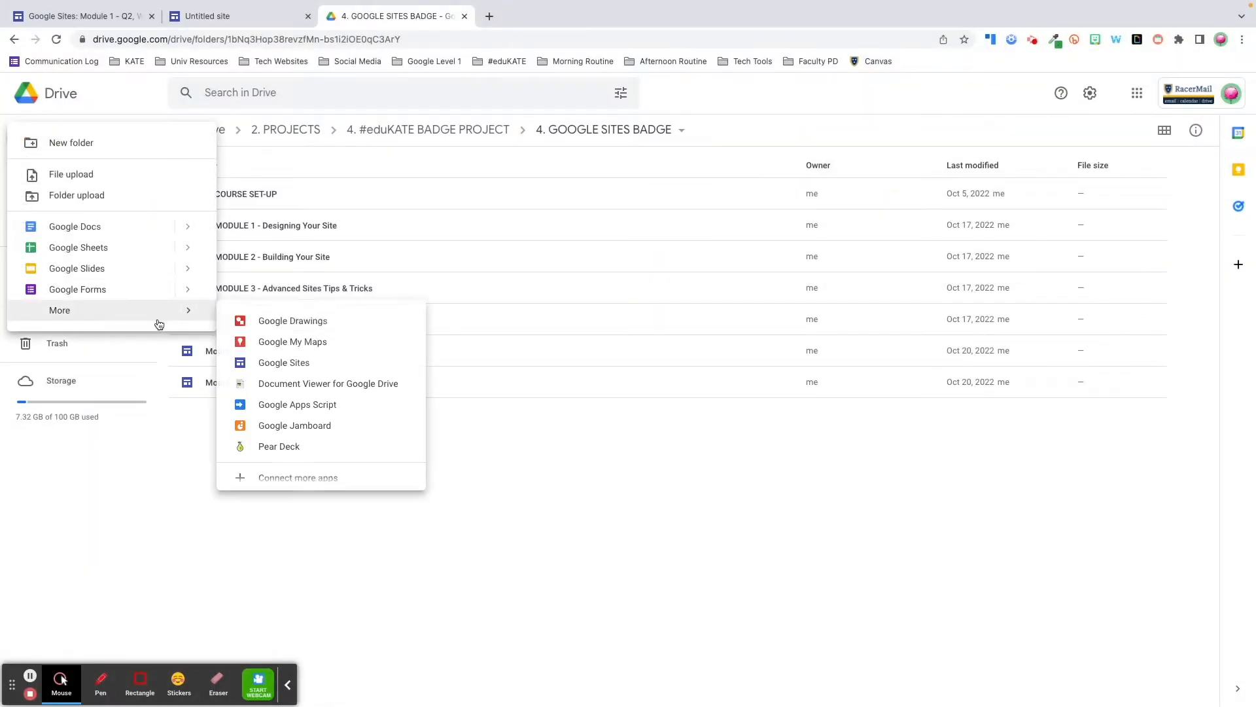
pyautogui.click(274, 362)
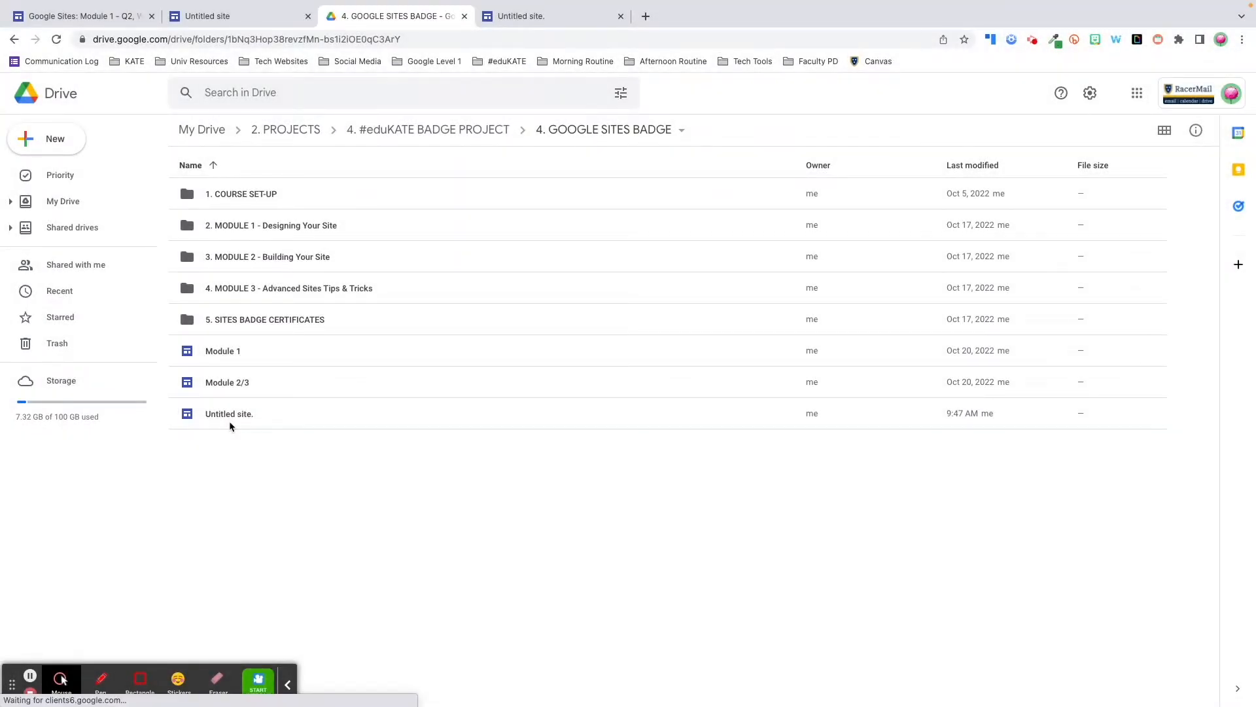
# Open the new site and rename it from Untitled site to 'Sites Tutorial'
pyautogui.click(237, 419)
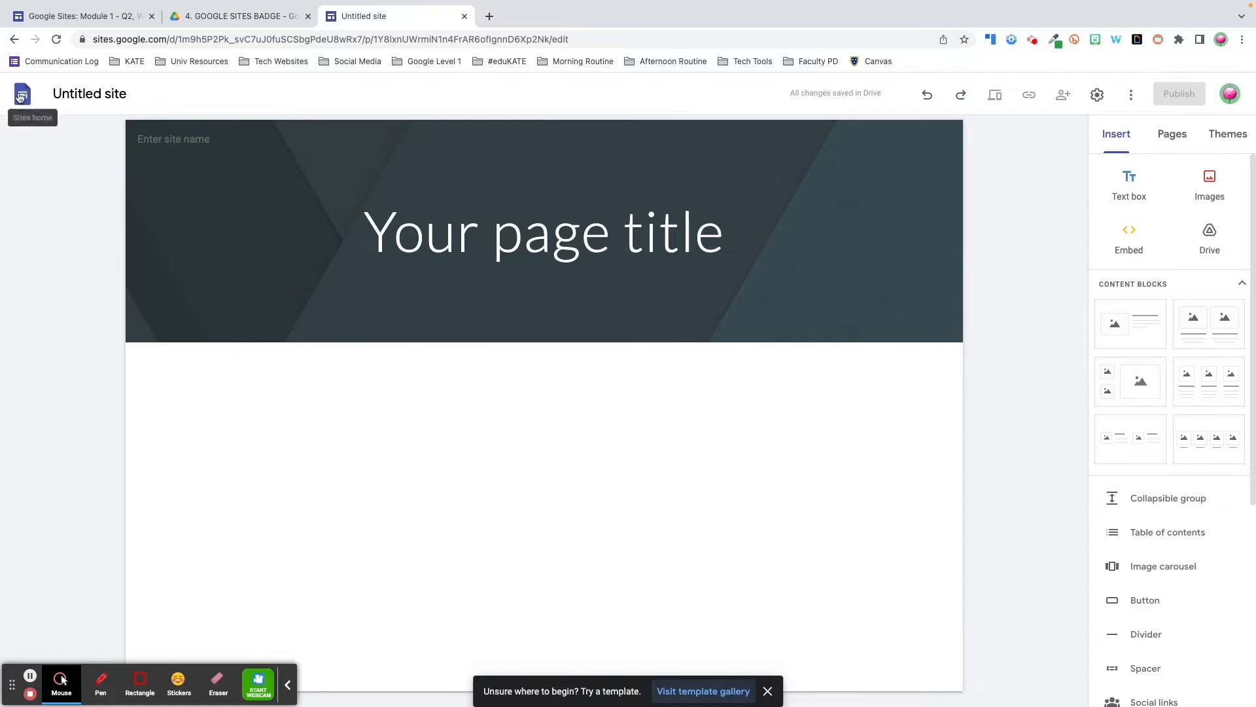
pyautogui.click(128, 91)
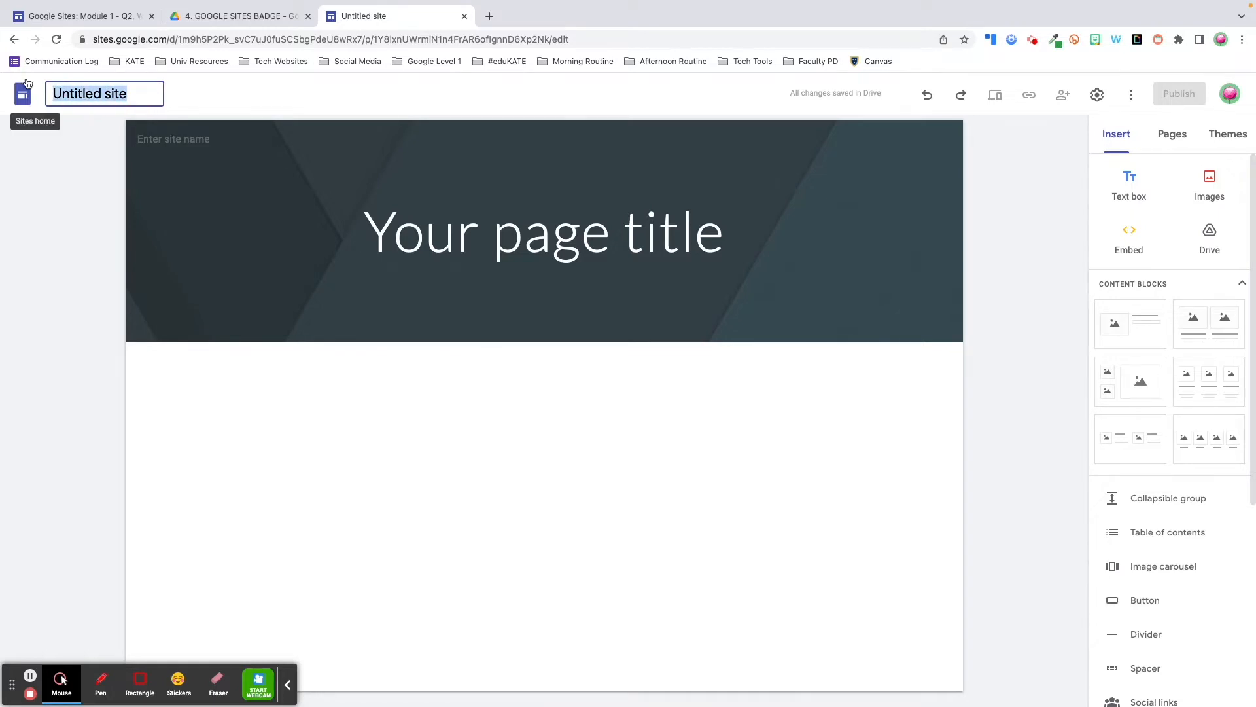
pyautogui.write('Sites Tutorial')
pyautogui.press('Return')
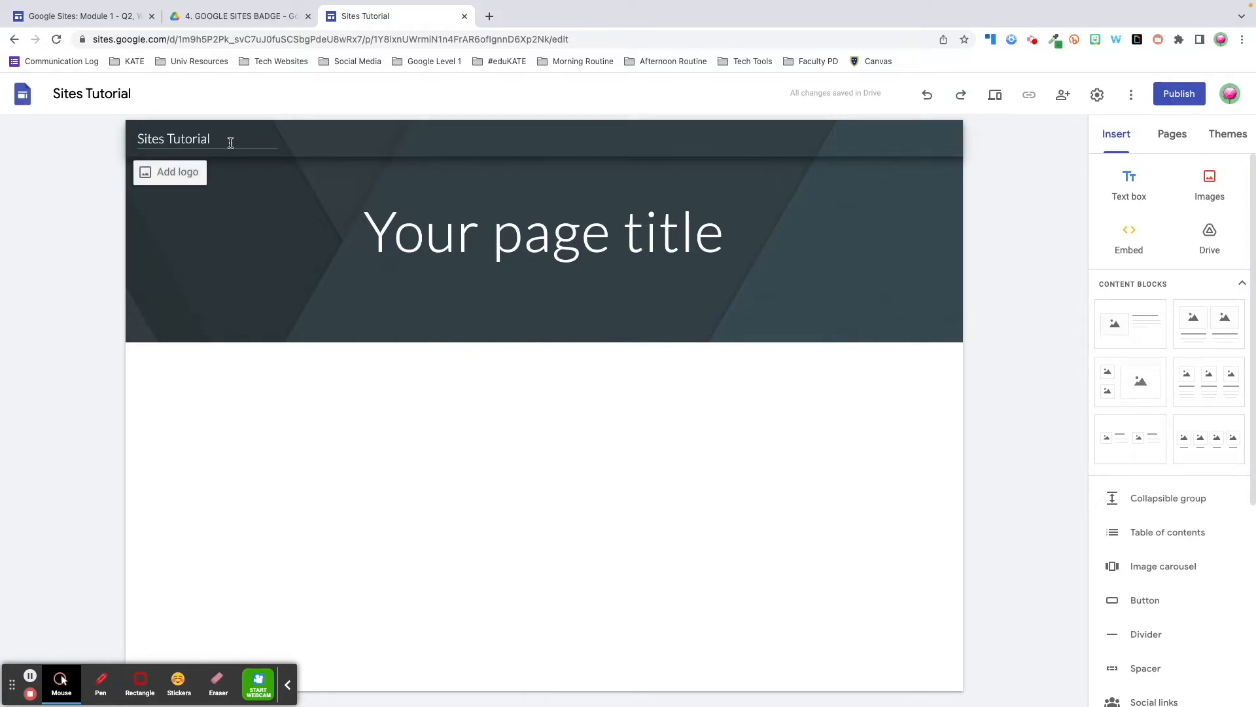
# Replace the header site name with 'Simons Says Read', then undo one change
pyautogui.moveTo(234, 142); pyautogui.dragTo(127, 142)
pyautogui.write('Simons Says Read')
pyautogui.click(64, 190)
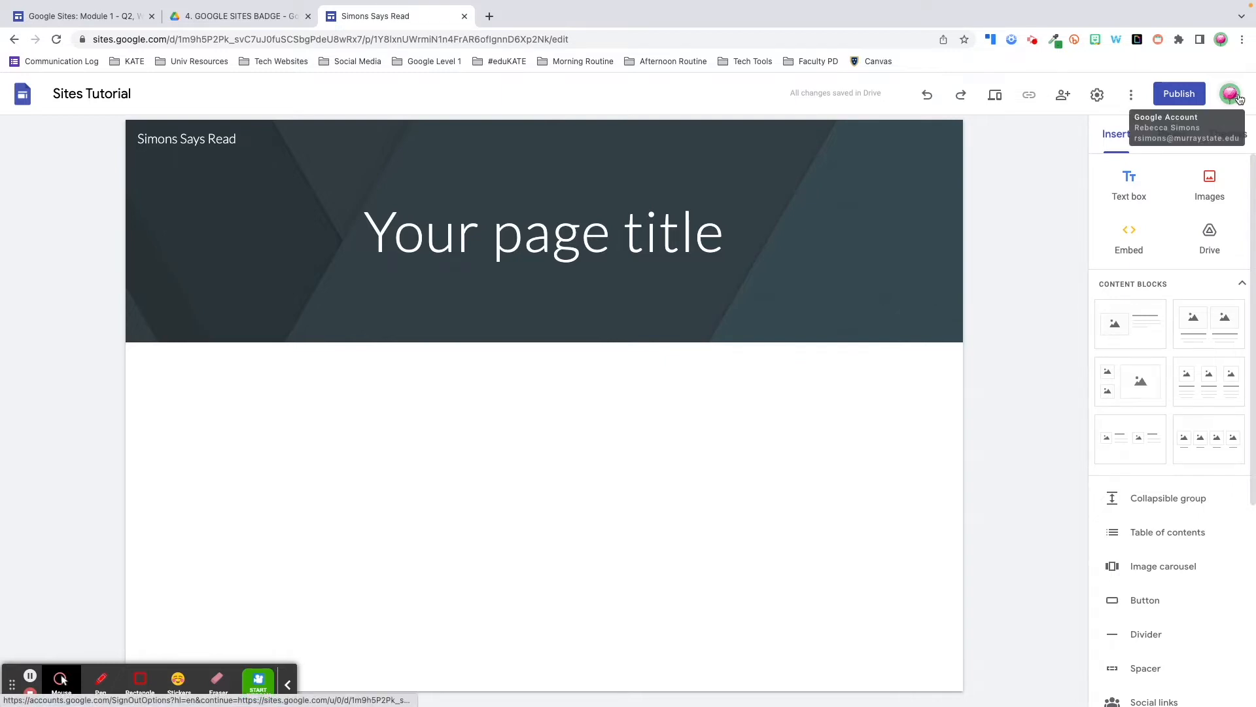
pyautogui.click(930, 95)
pyautogui.click(961, 97)
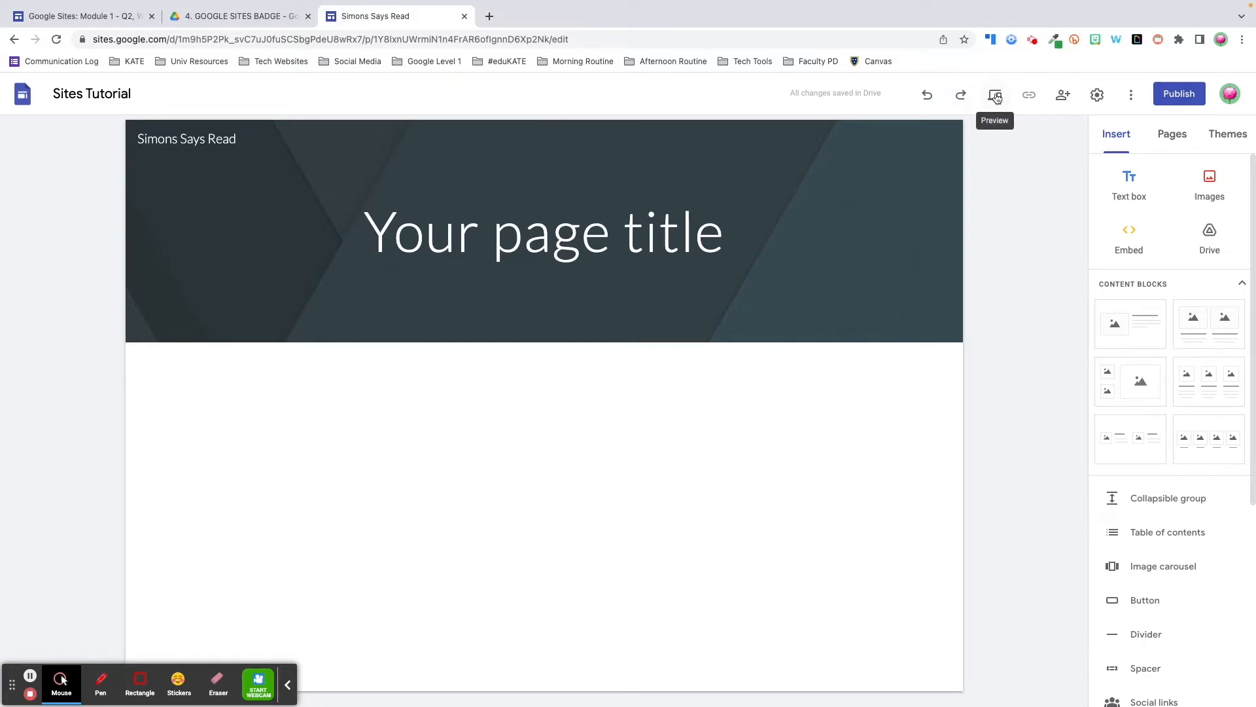
pyautogui.click(995, 95)
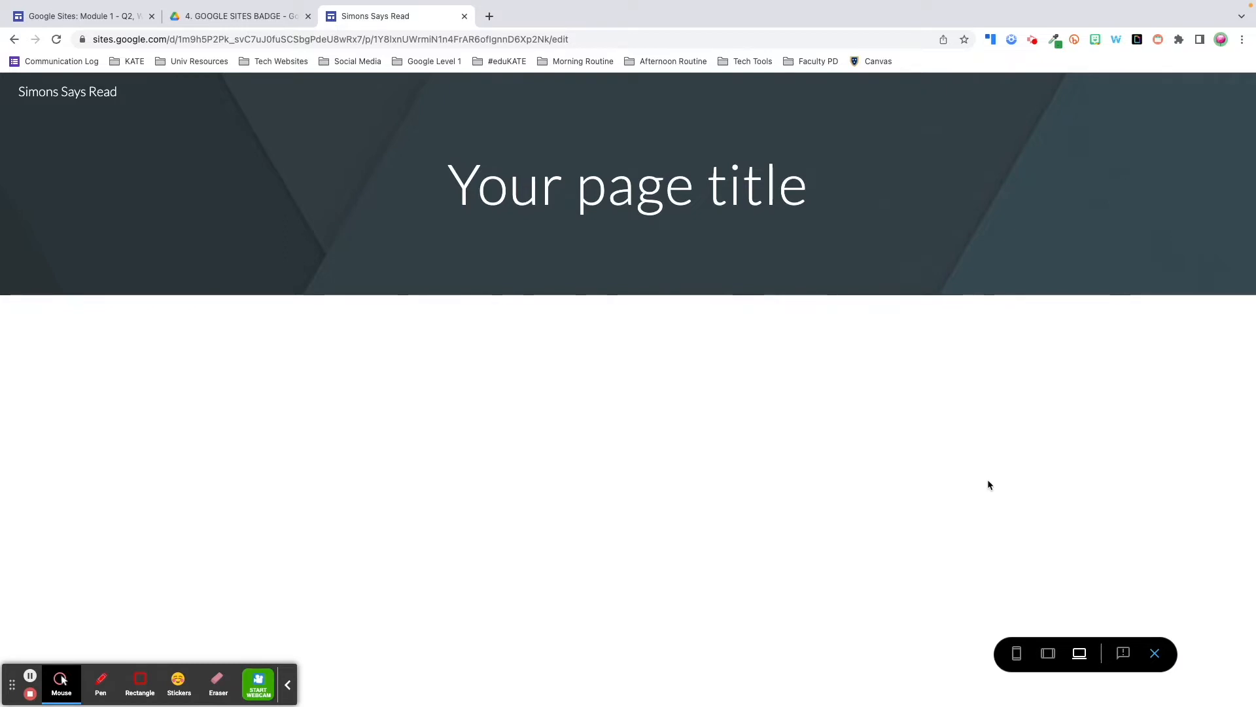
pyautogui.click(1016, 654)
pyautogui.click(1049, 656)
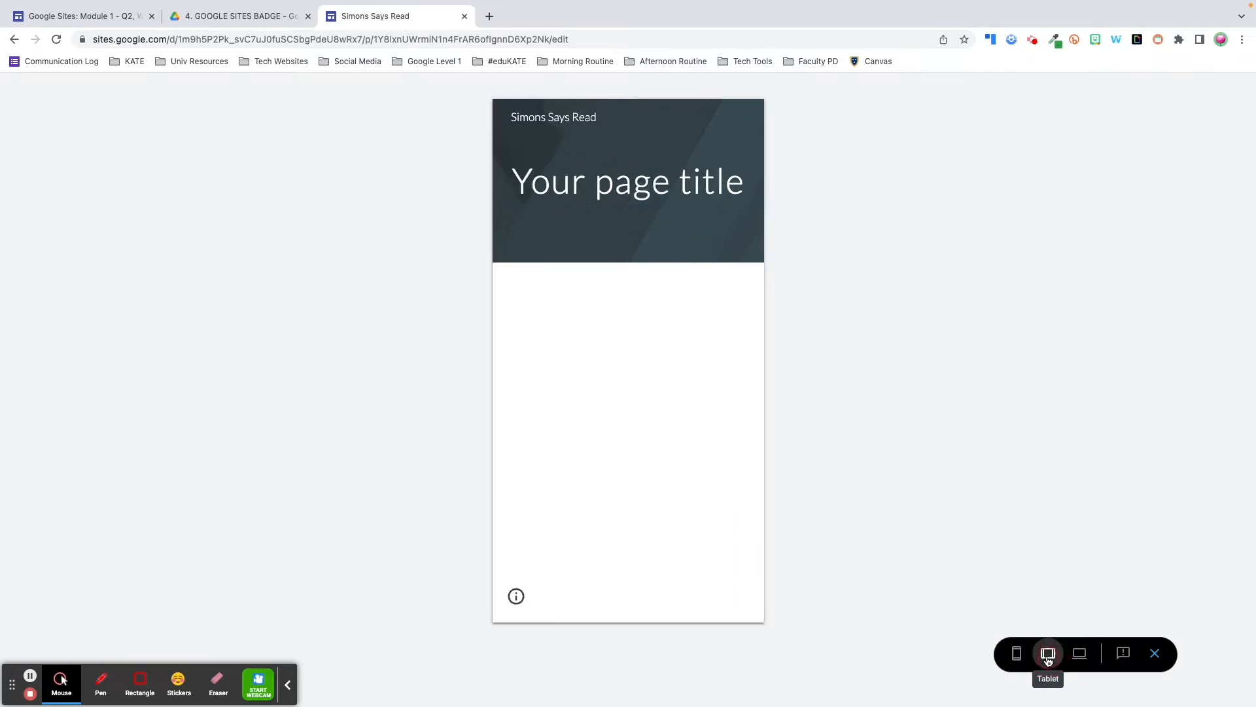
pyautogui.click(1079, 656)
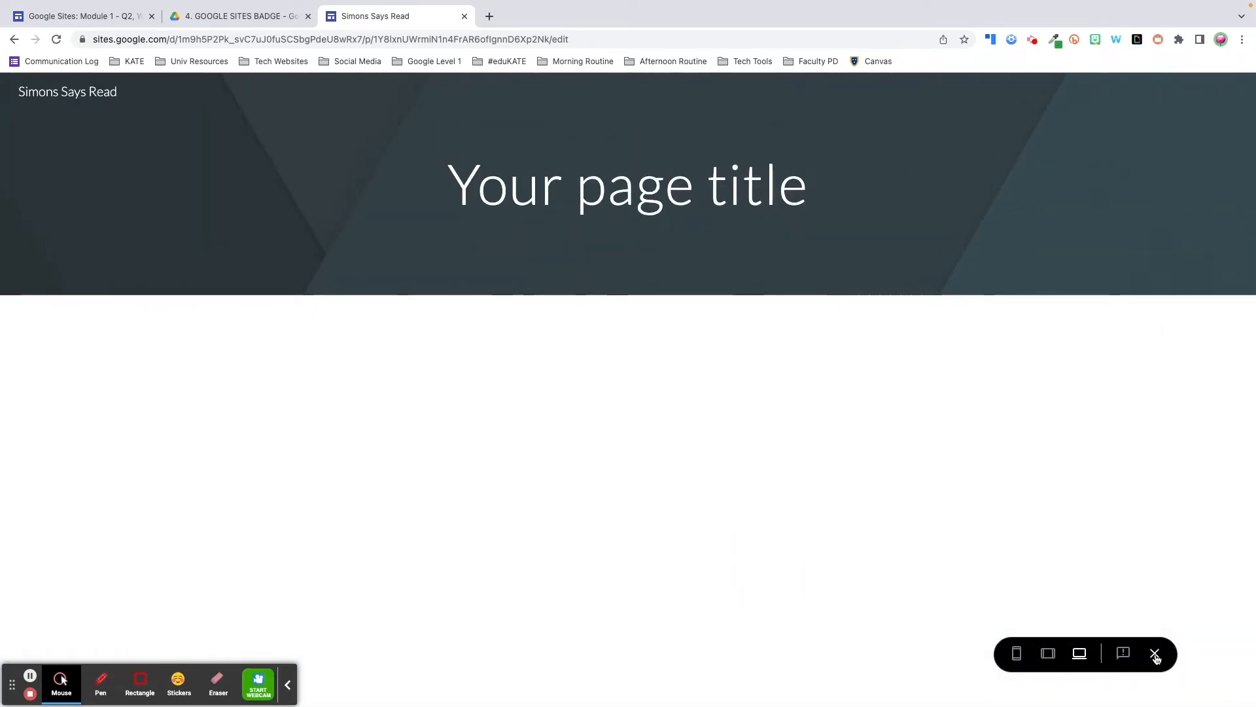
pyautogui.click(1155, 655)
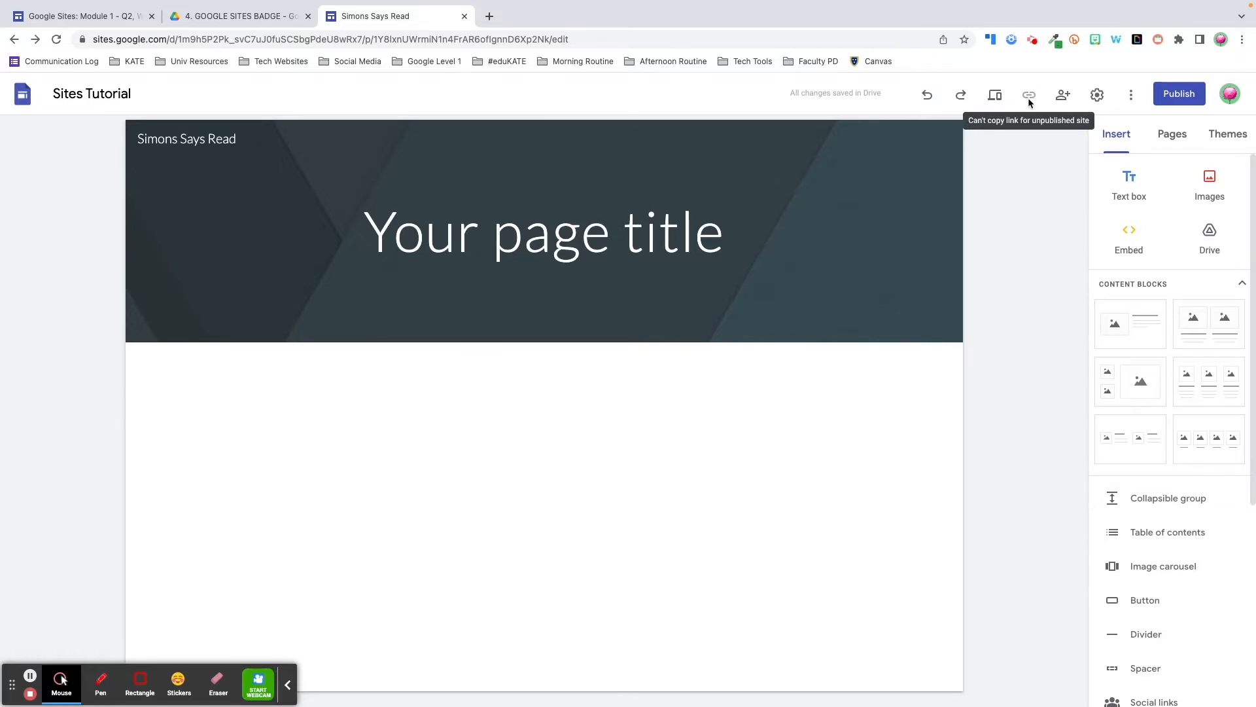
# Close the Share dialog, cancel publishing, and open site Settings on Navigation
pyautogui.click(1064, 97)
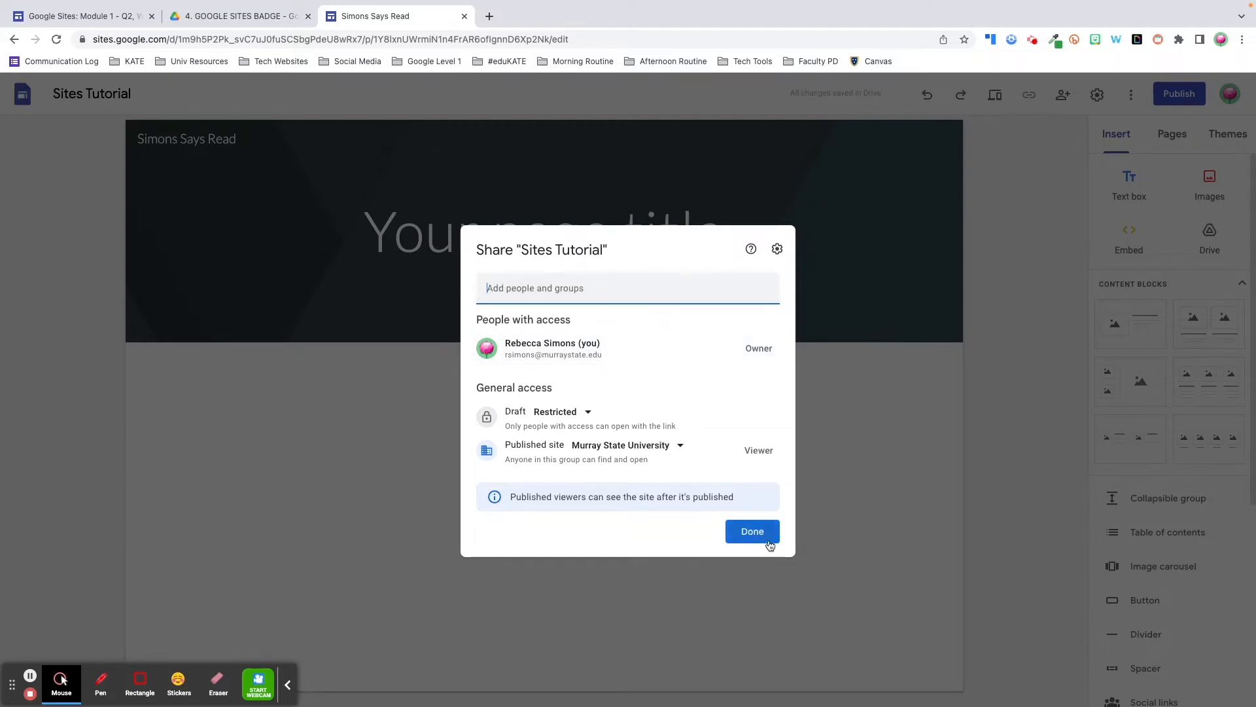
pyautogui.click(752, 532)
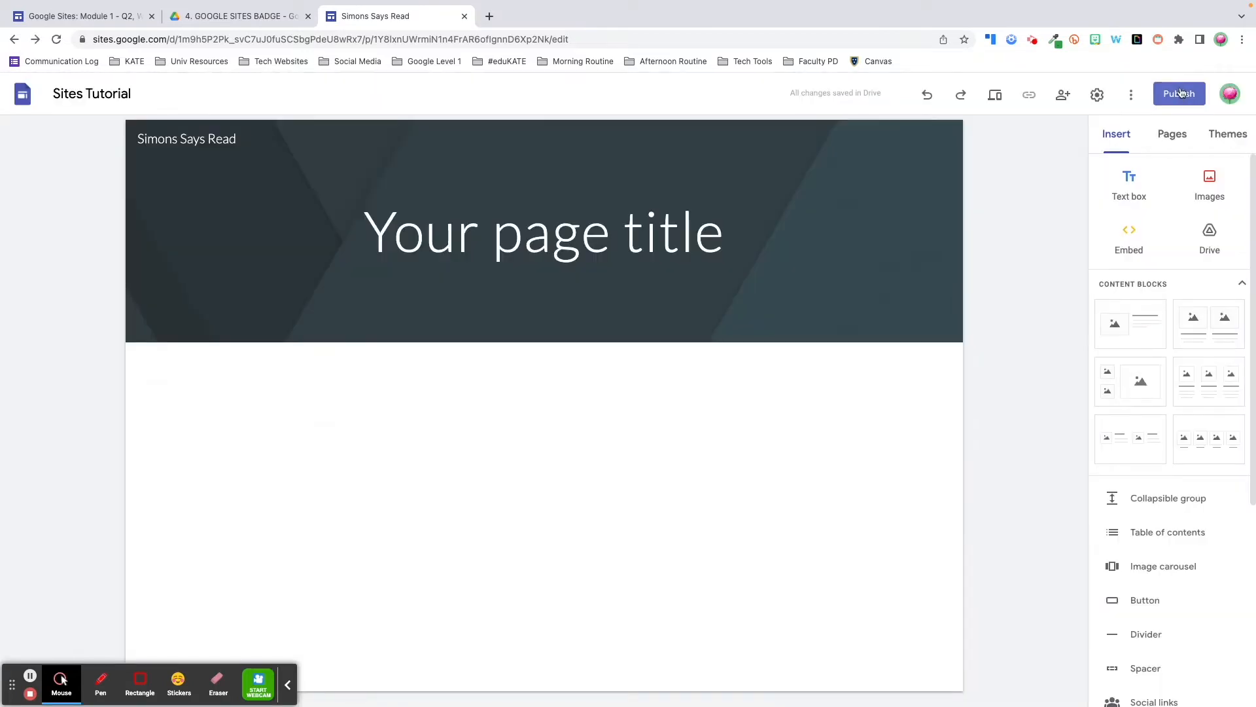
pyautogui.click(1182, 91)
pyautogui.press('Escape')
pyautogui.click(1098, 94)
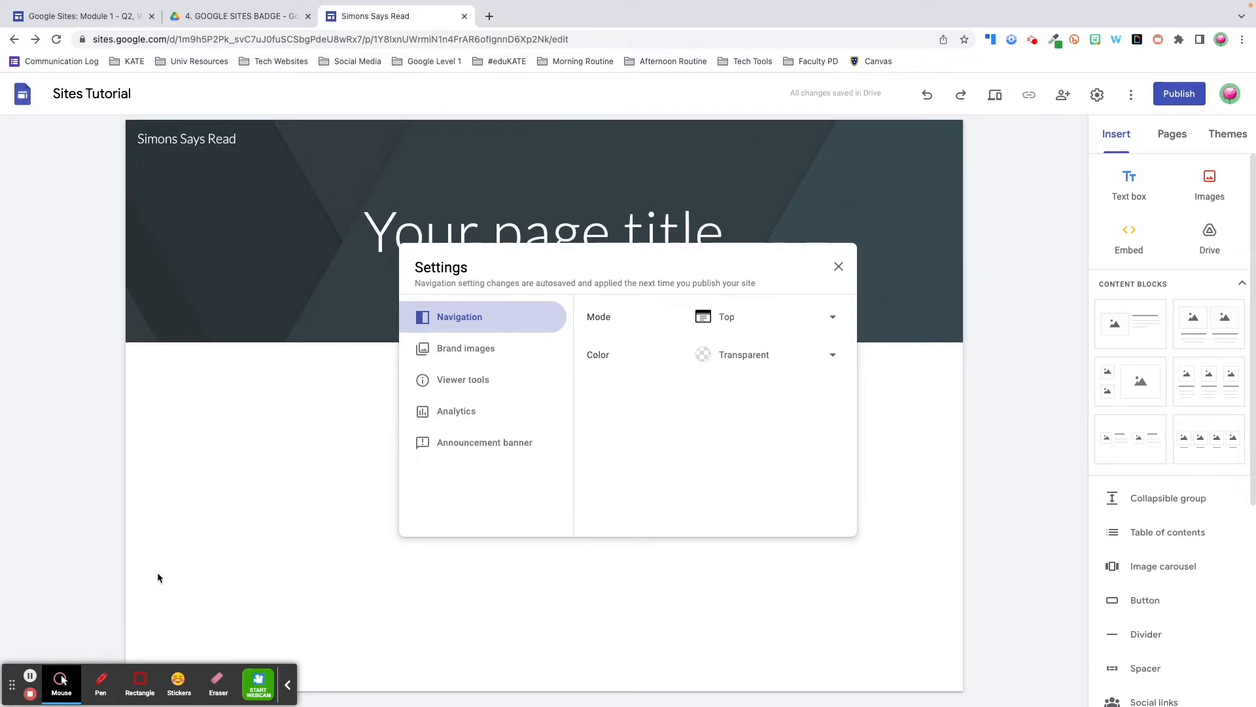
# Review the Brand images and Announcement banner settings, close Settings, and open the ⋮ menu
pyautogui.click(470, 352)
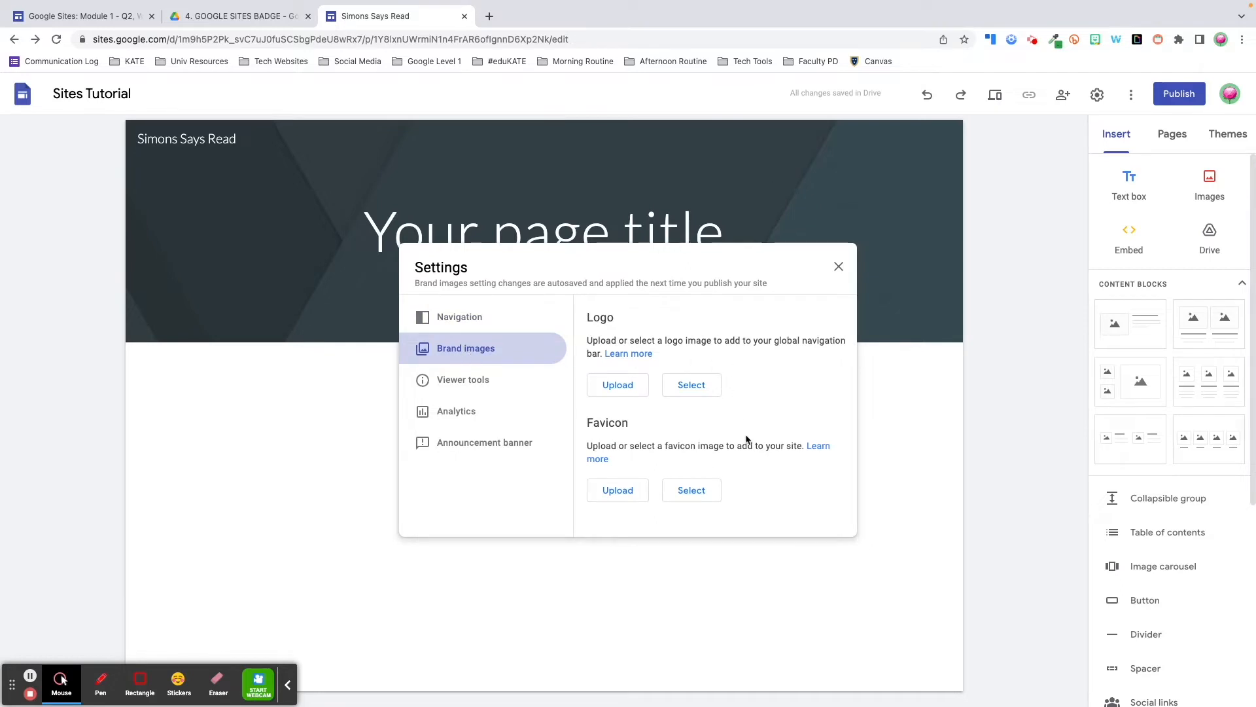
pyautogui.click(470, 443)
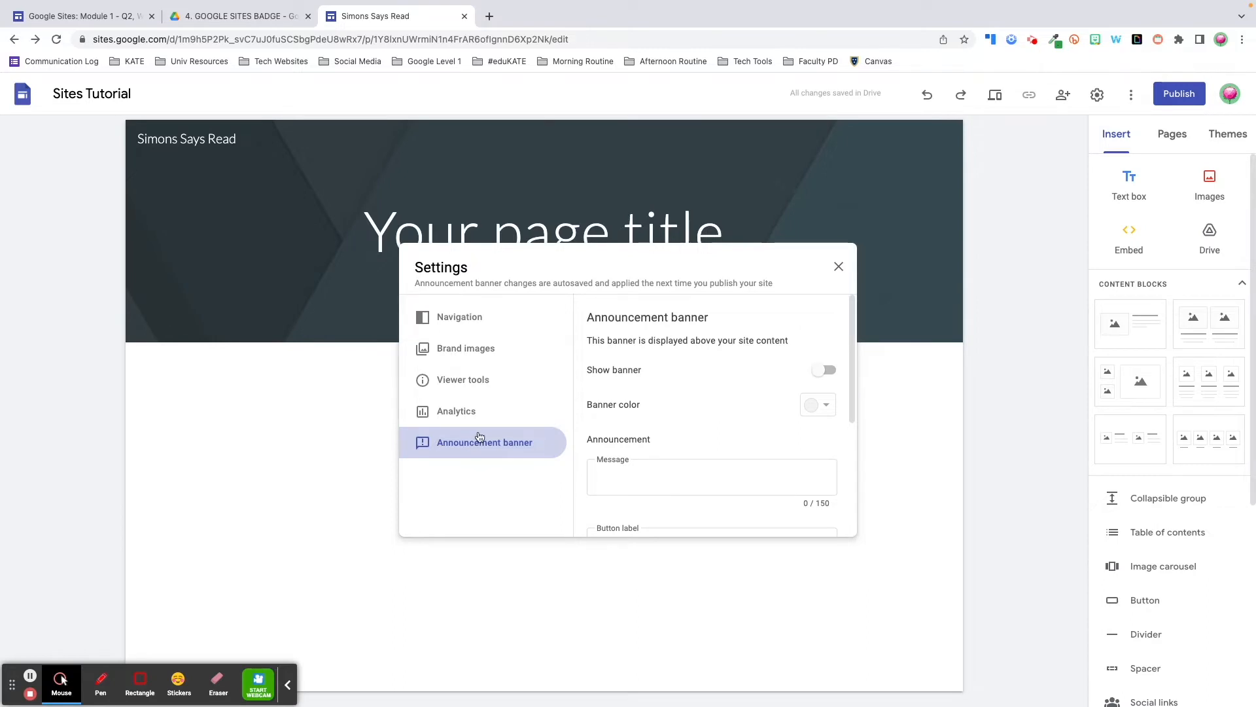
pyautogui.click(838, 266)
pyautogui.click(1130, 95)
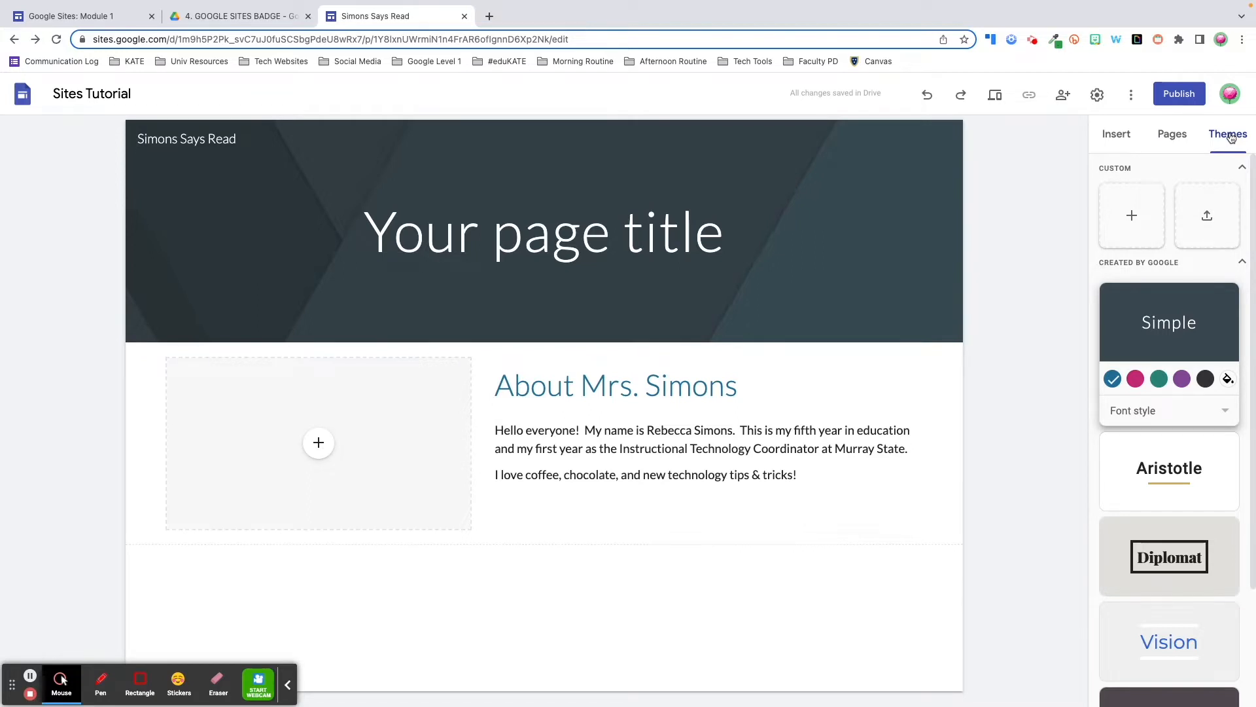
# Apply the Vision theme and, after trying blue and grey, set its colour to green
pyautogui.scroll(-3, 1210, 359)
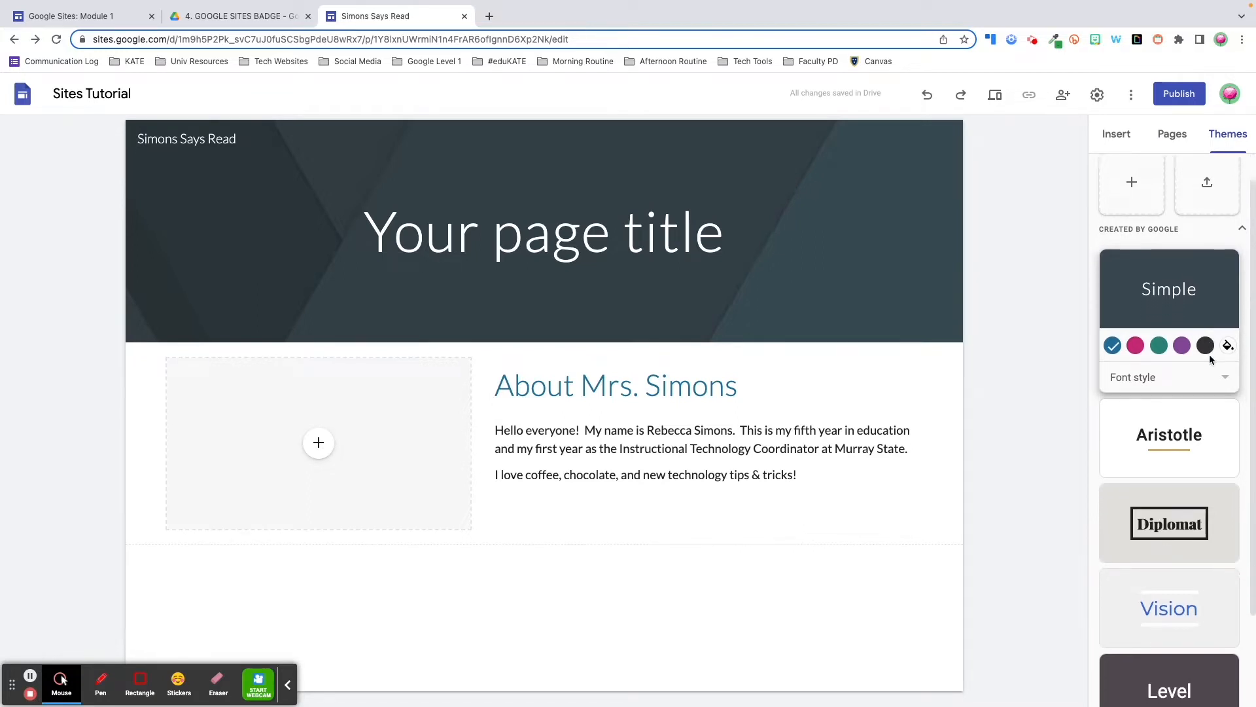
pyautogui.scroll(3, 1187, 646)
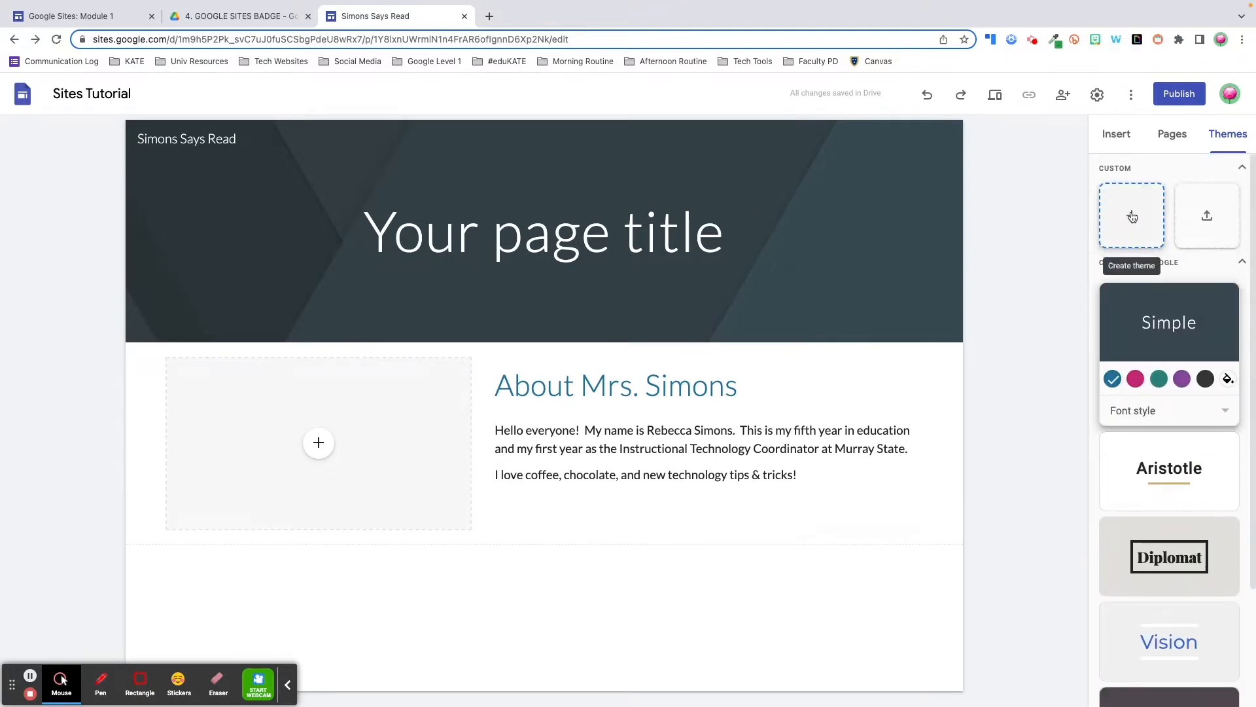
pyautogui.scroll(-2, 1178, 490)
pyautogui.click(1188, 495)
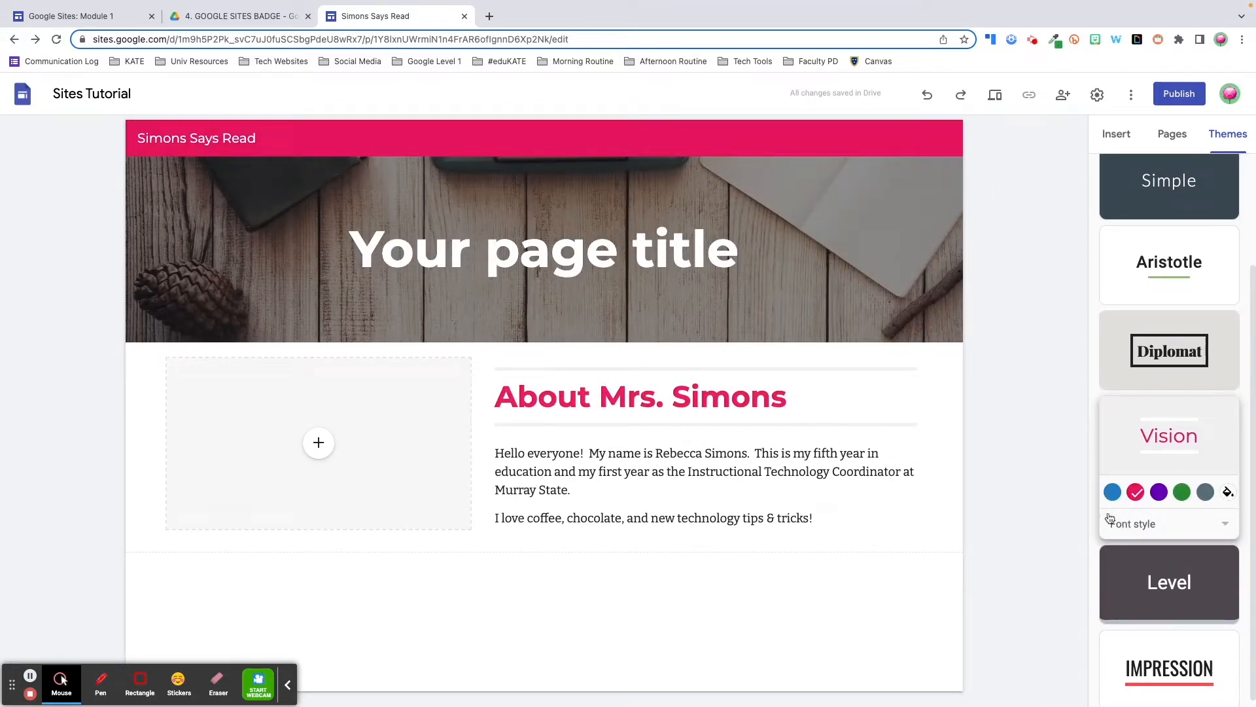
pyautogui.click(1113, 492)
pyautogui.click(1206, 492)
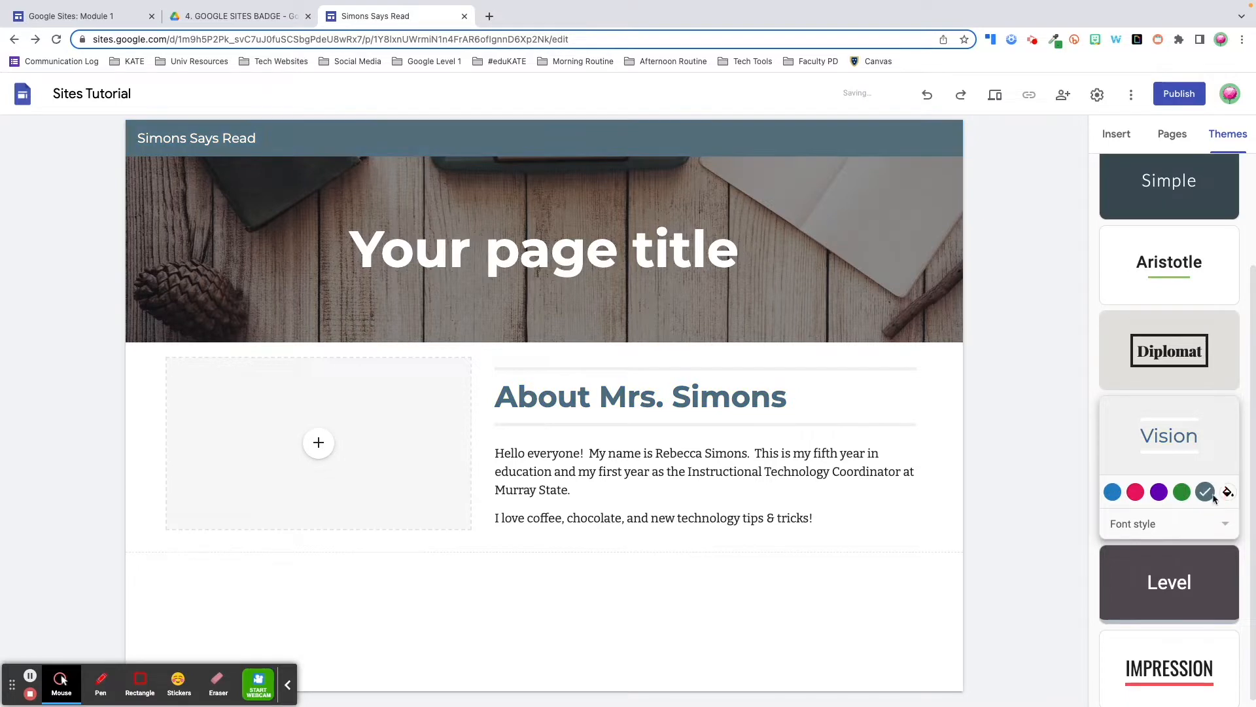
pyautogui.click(1227, 492)
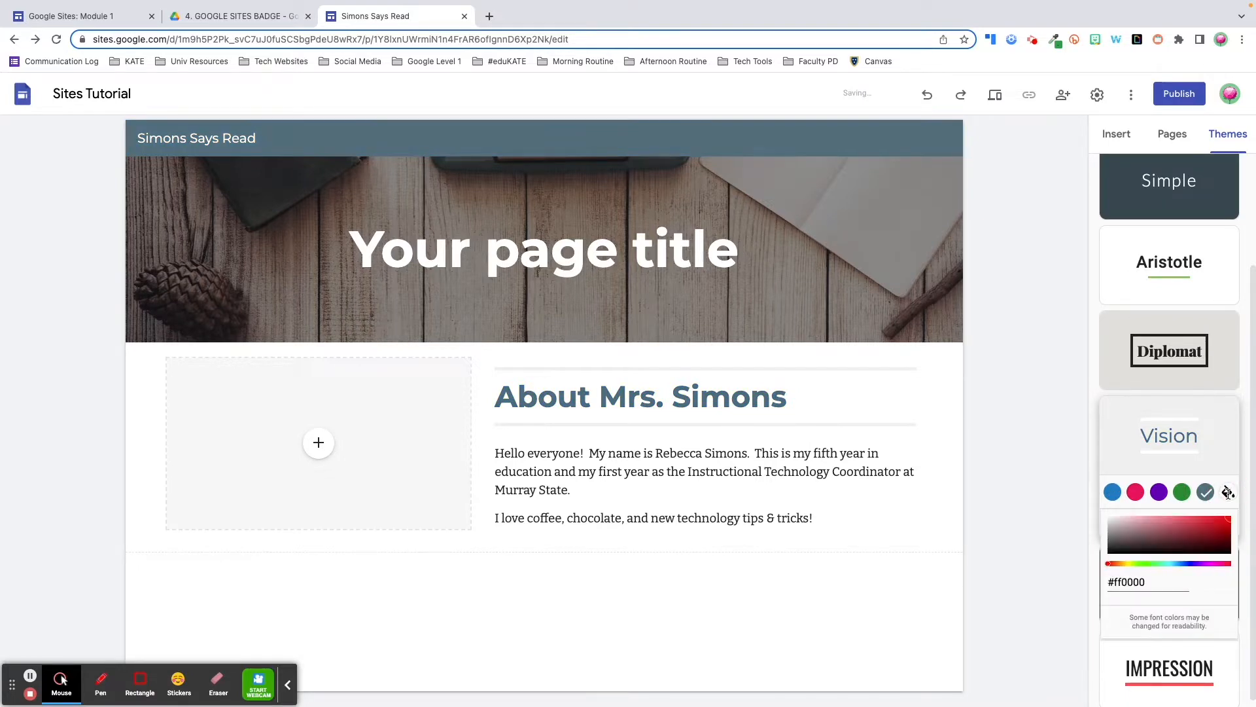
pyautogui.click(1182, 493)
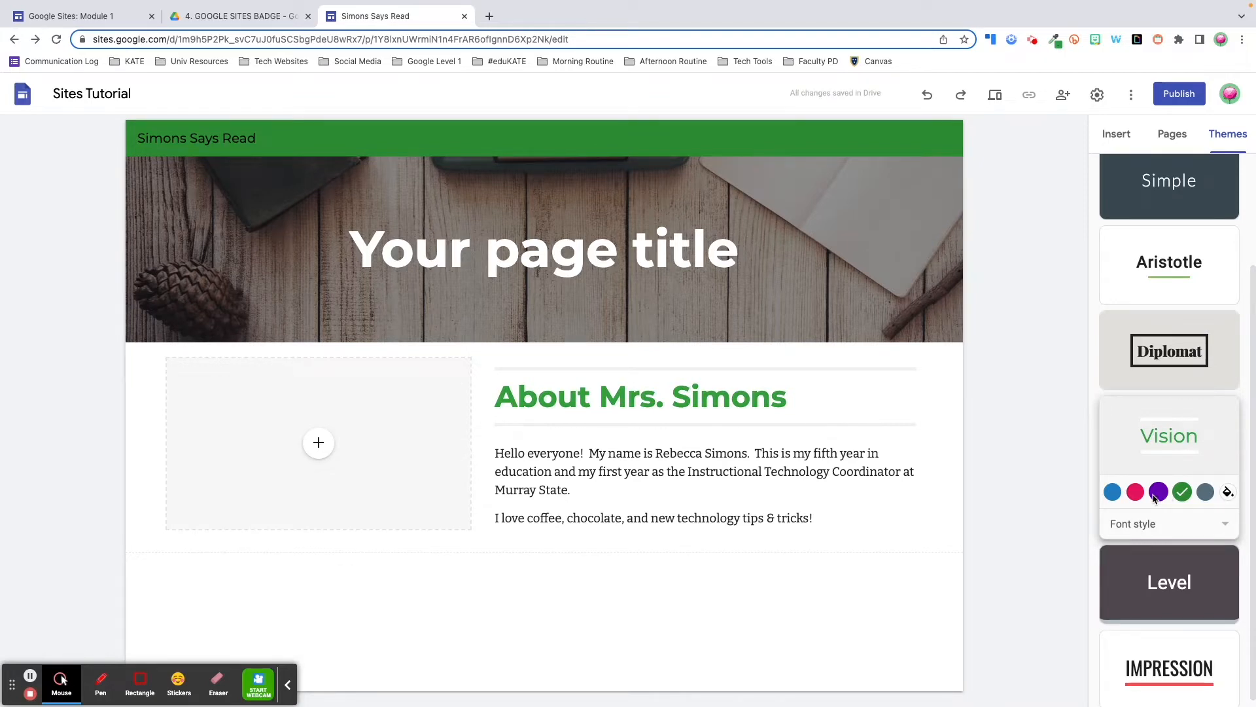
# Give the About section the third colour style and switch the theme font style to Modern
pyautogui.click(108, 427)
pyautogui.click(210, 504)
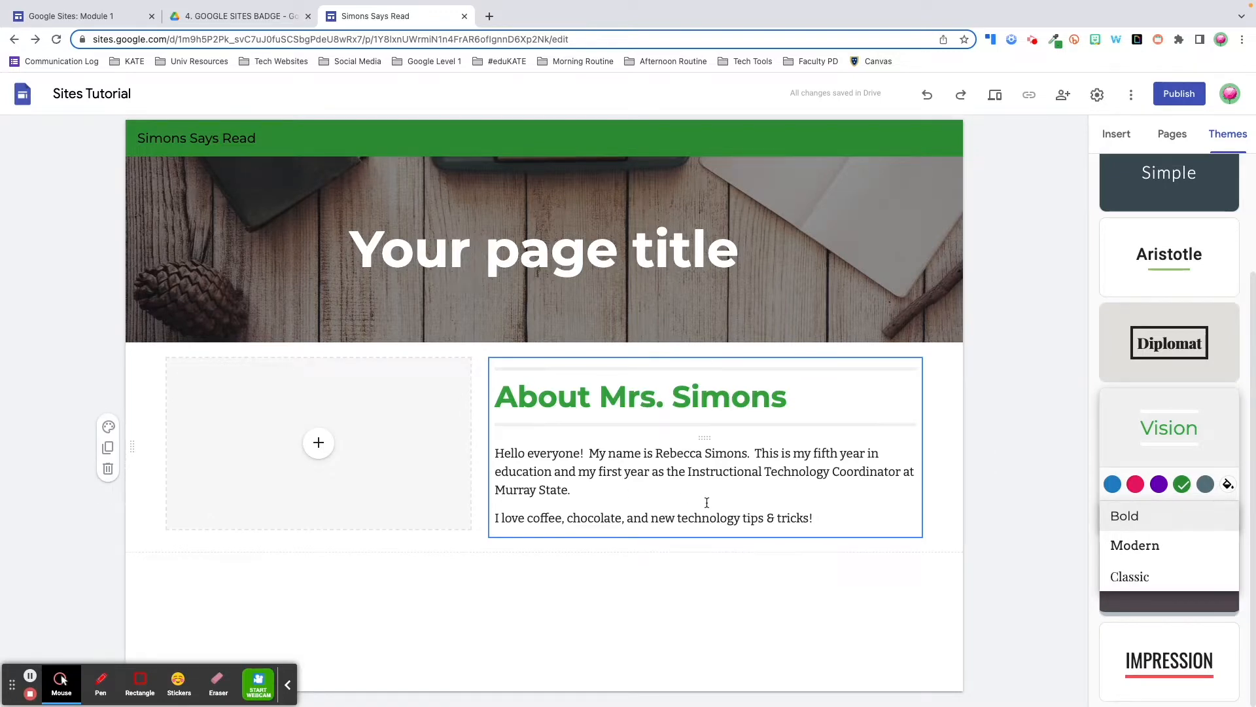
pyautogui.click(1170, 547)
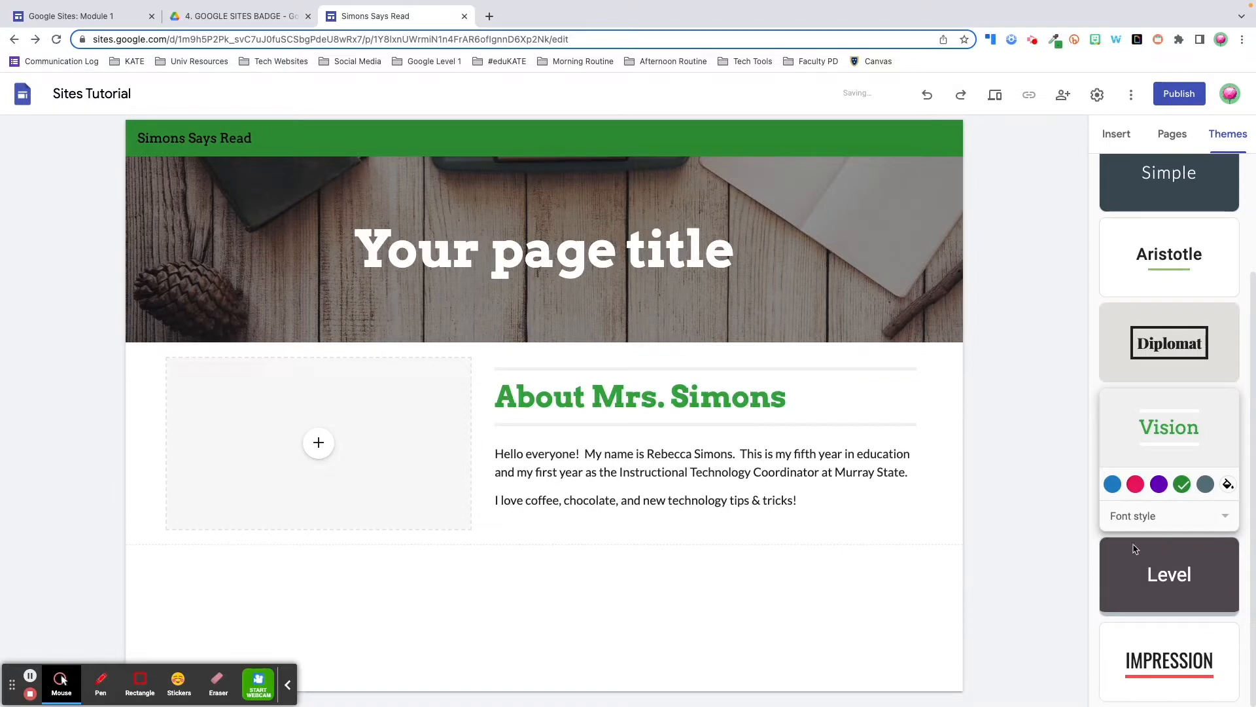
pyautogui.click(776, 395)
pyautogui.click(782, 395)
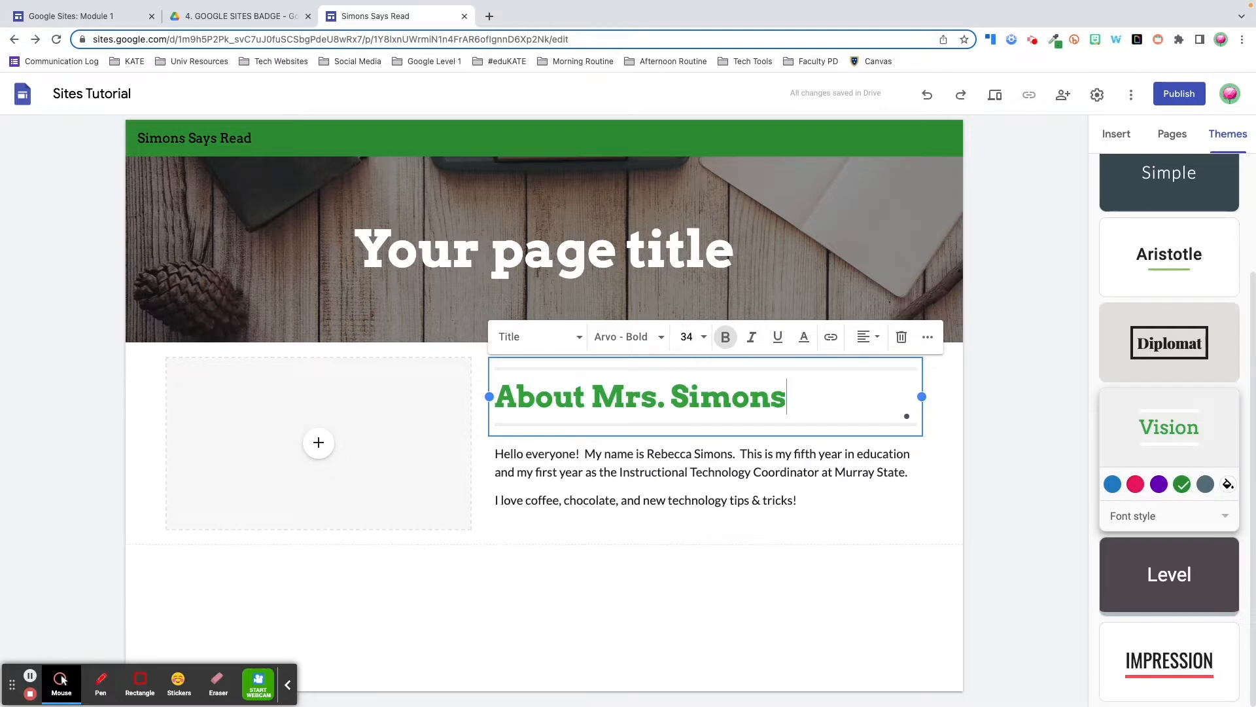
pyautogui.scroll(3, 1169, 286)
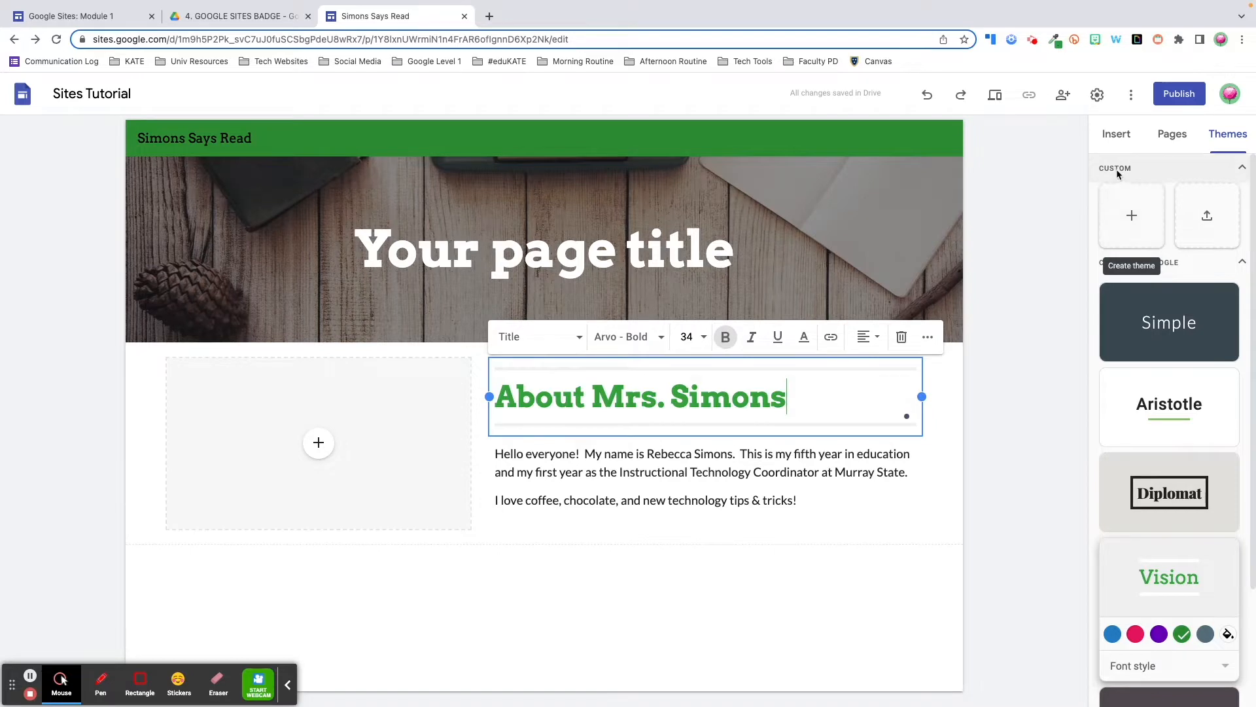
pyautogui.click(1133, 218)
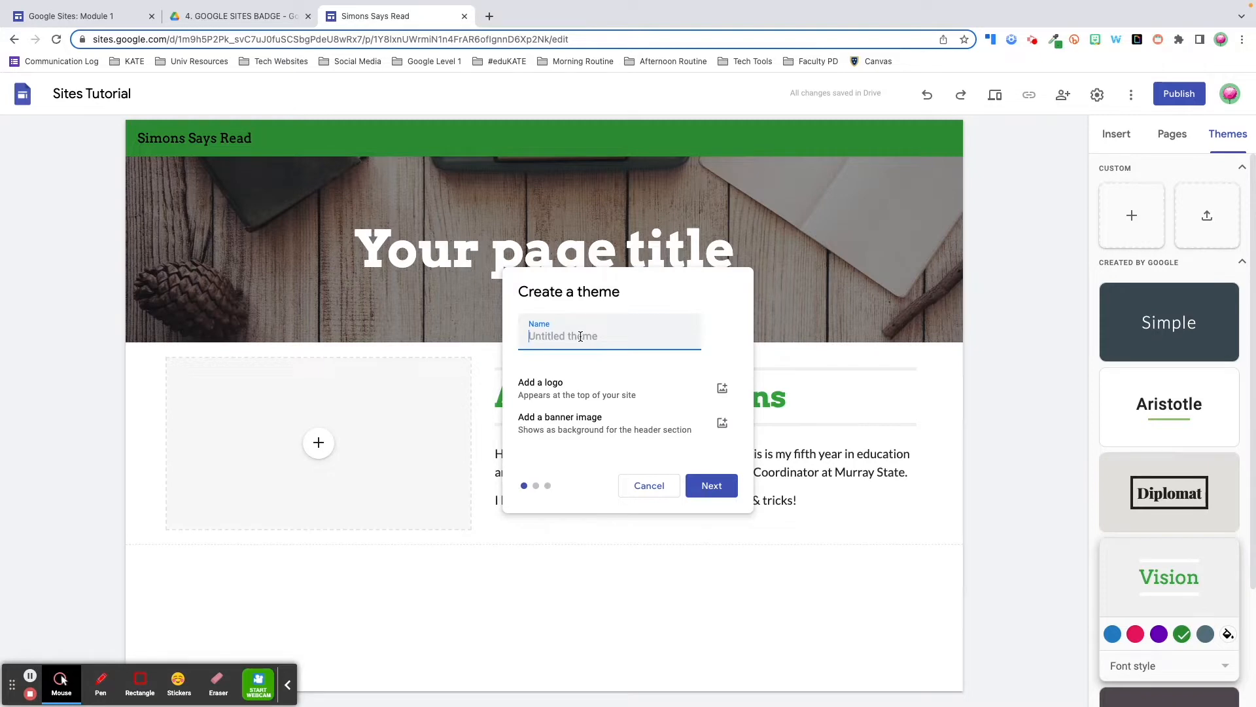
# Name the theme 'Demo Theme' and give it custom colours white, black and #BFCBD1
pyautogui.write('Demo Theme')
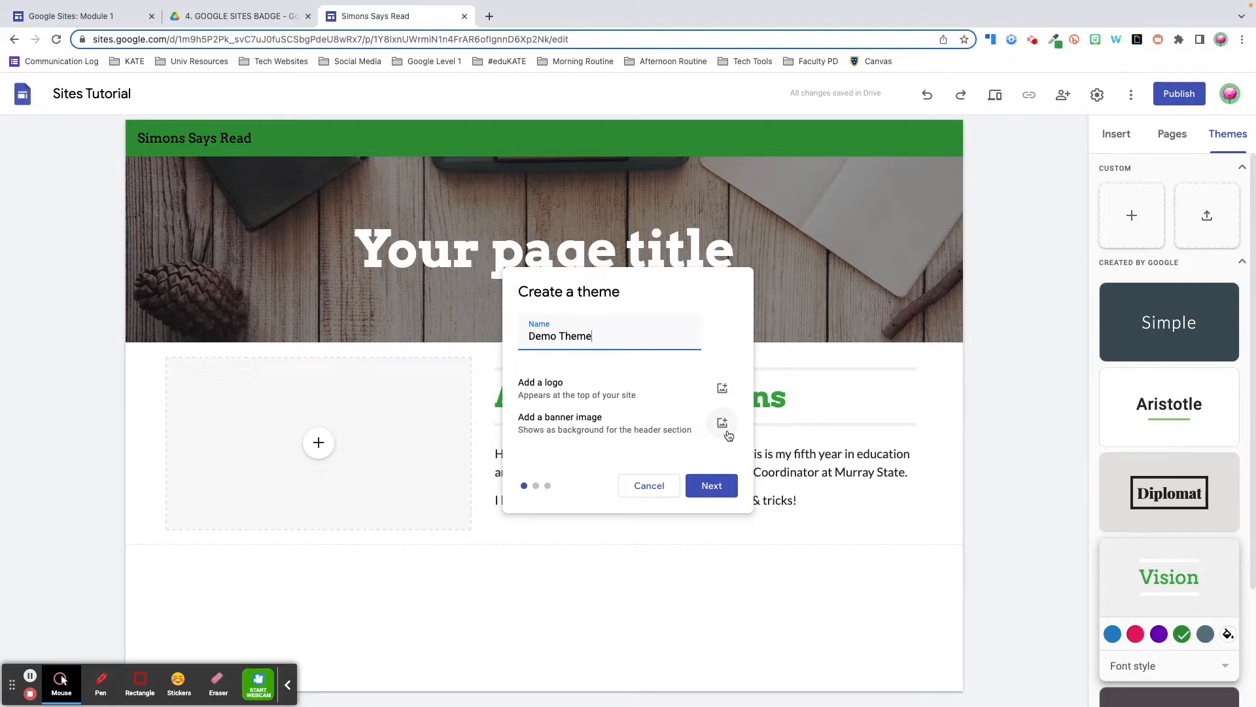
pyautogui.click(712, 485)
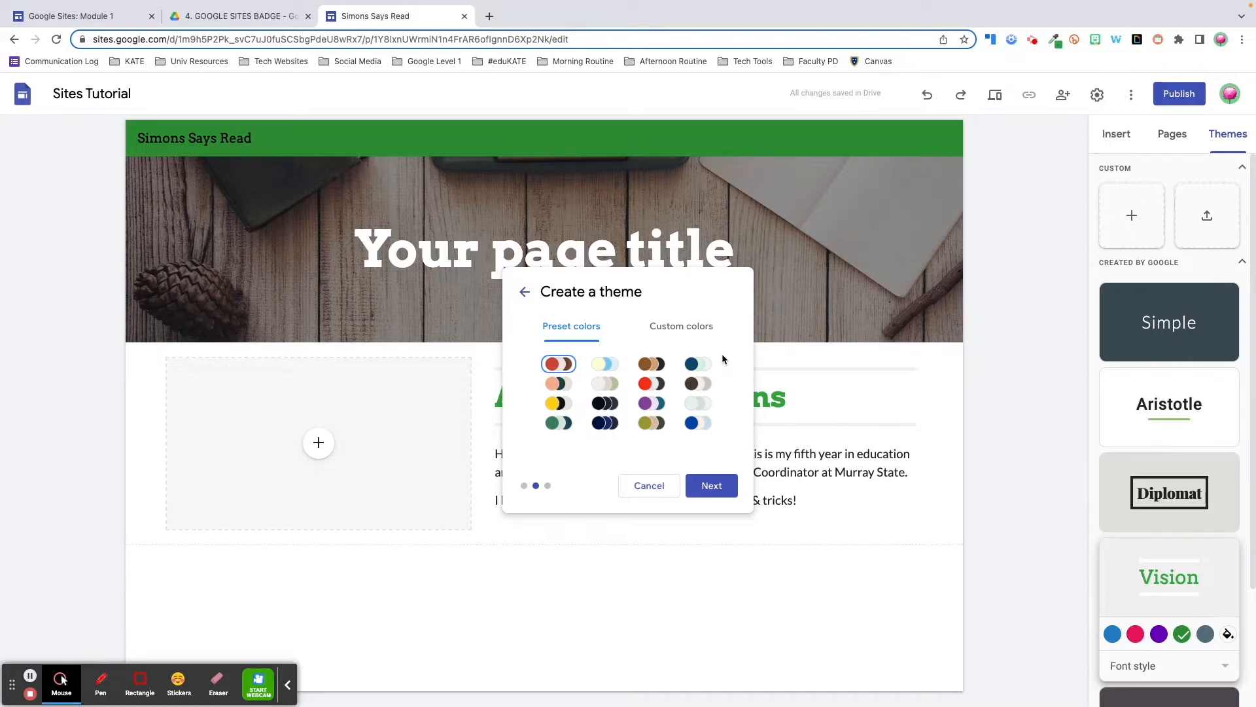
pyautogui.click(674, 327)
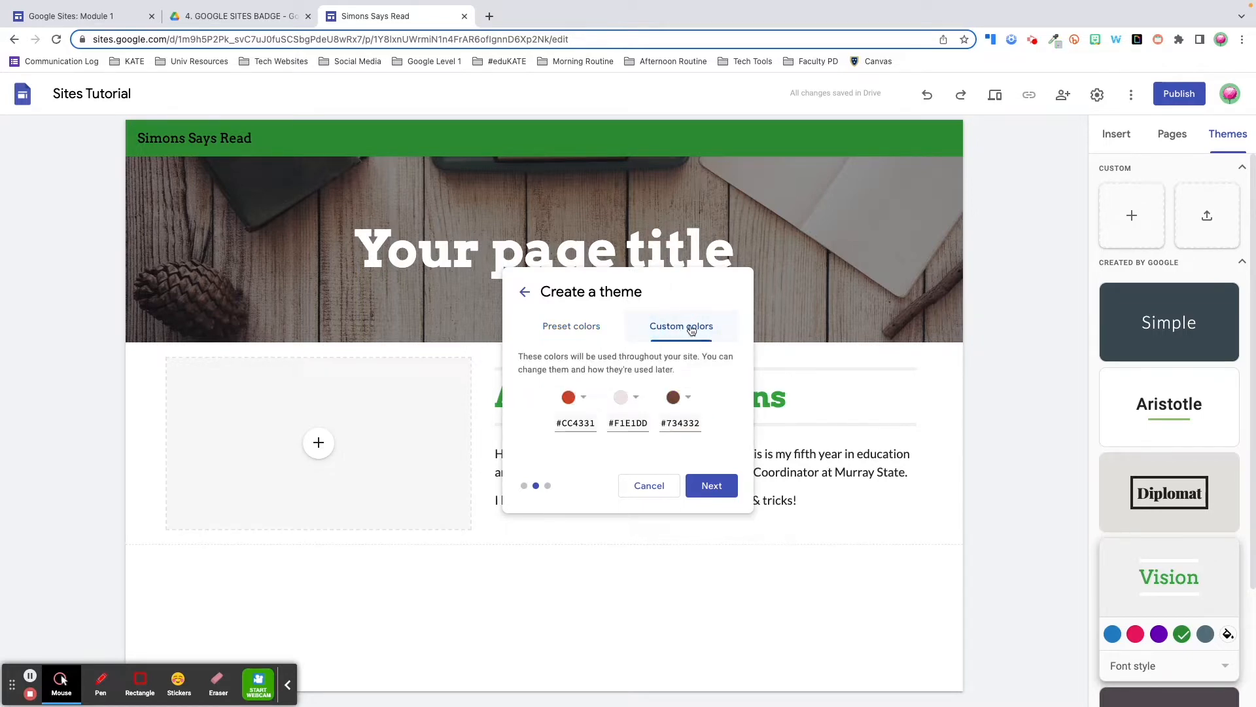
pyautogui.click(582, 398)
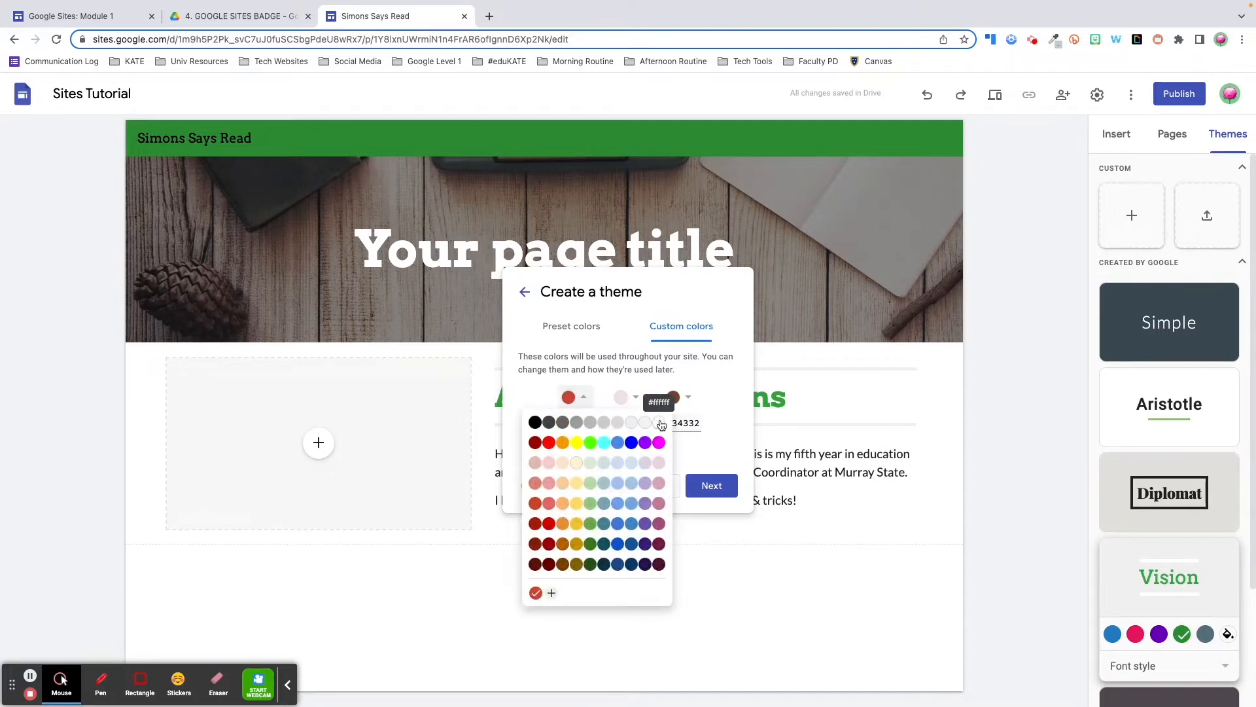
pyautogui.click(658, 422)
pyautogui.click(625, 397)
pyautogui.click(587, 422)
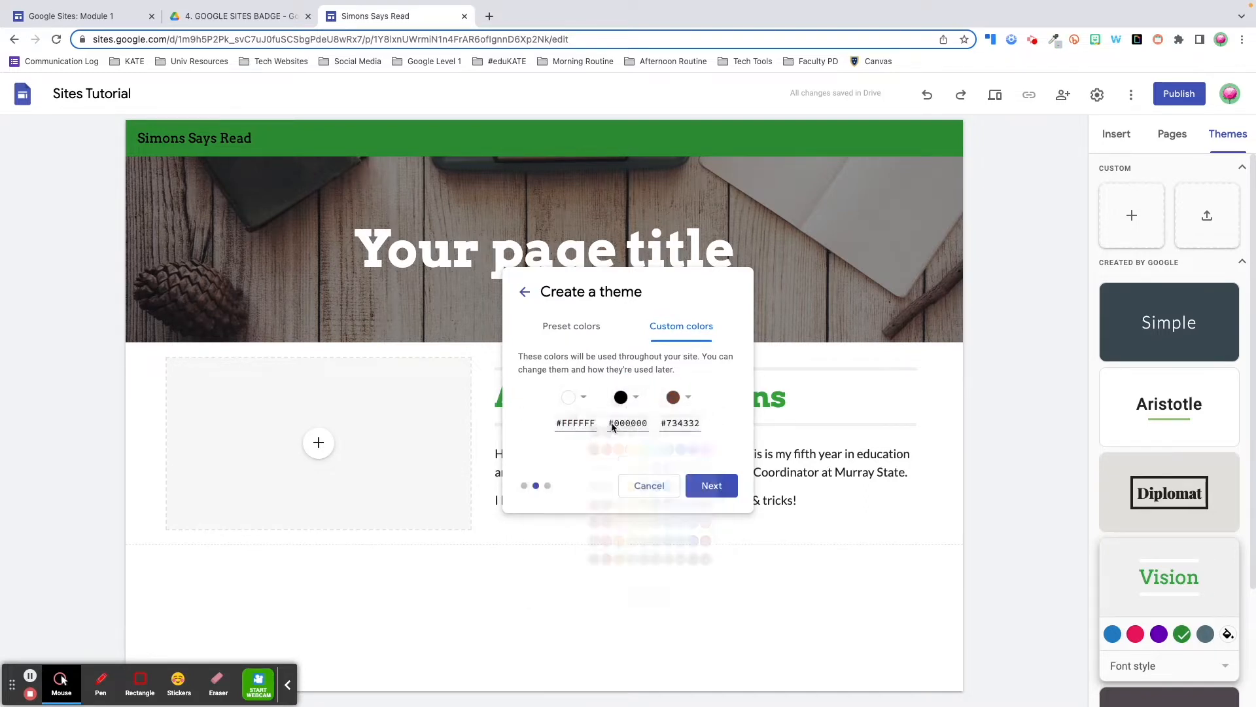
pyautogui.click(680, 398)
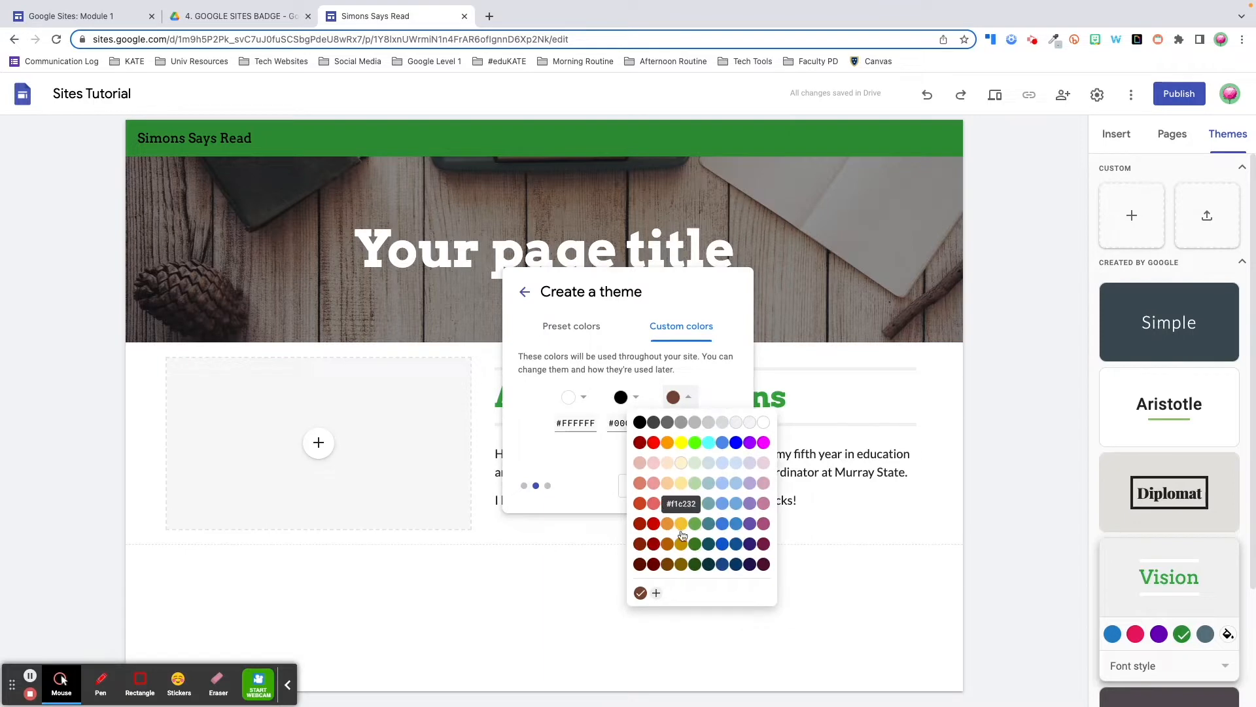
pyautogui.click(657, 592)
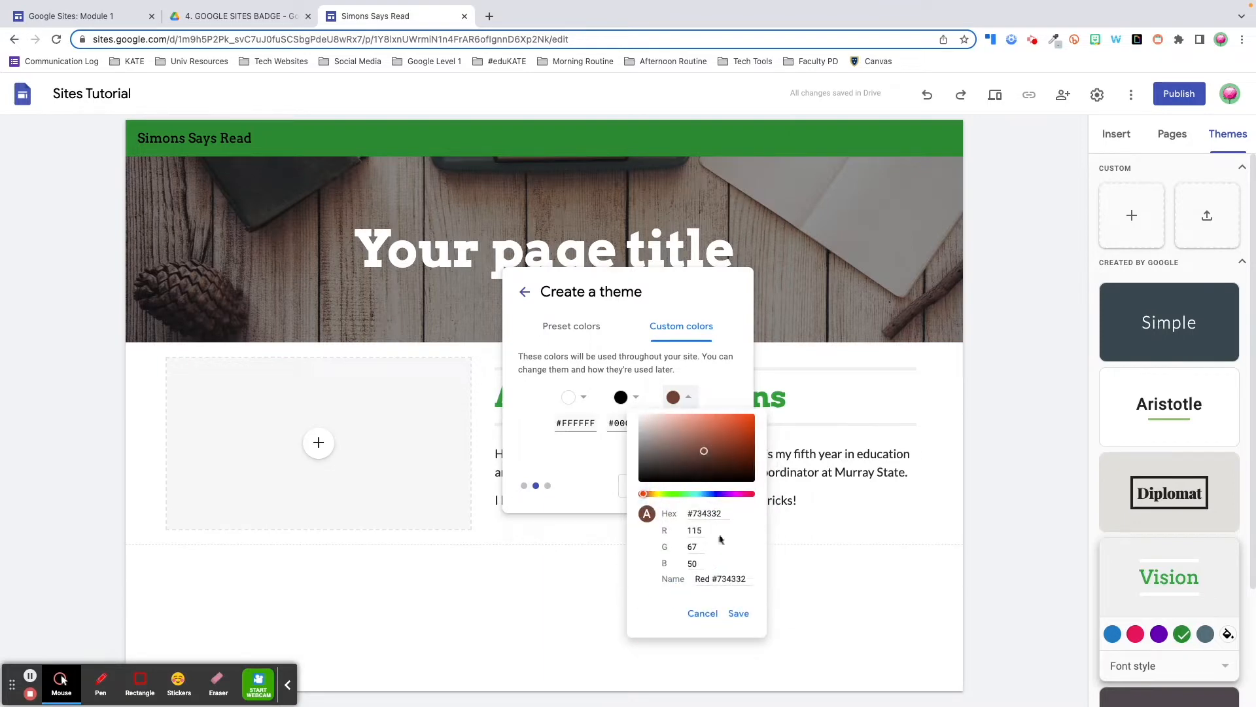
pyautogui.moveTo(723, 513); pyautogui.dragTo(672, 511)
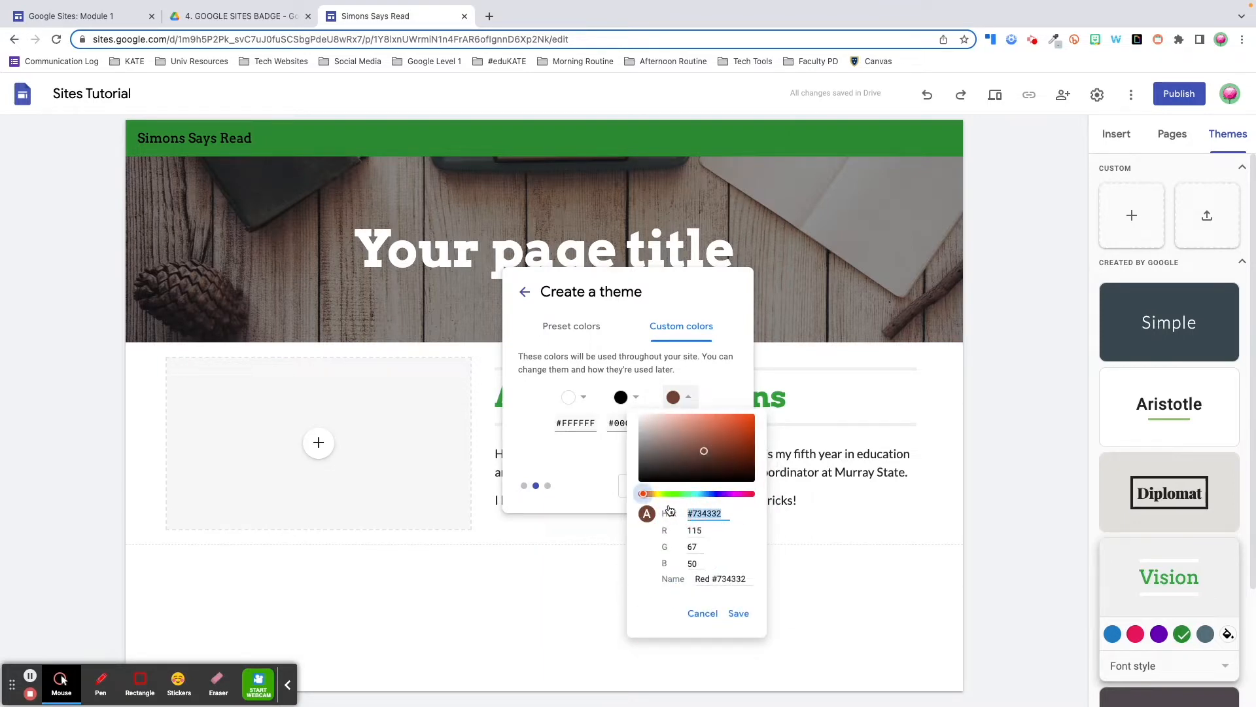
pyautogui.write('#BFCBD1')
pyautogui.click(740, 613)
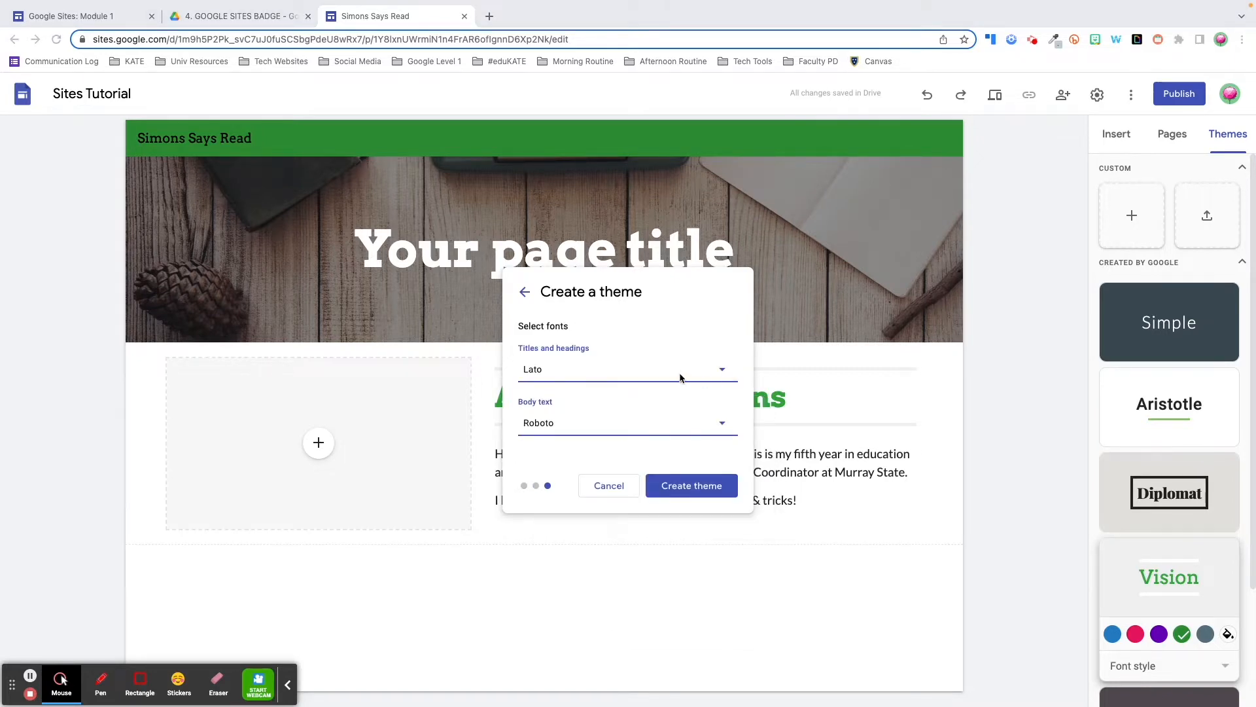
# Set headings to Staatliches and body text to Proxima Nova, then create the theme
pyautogui.click(721, 369)
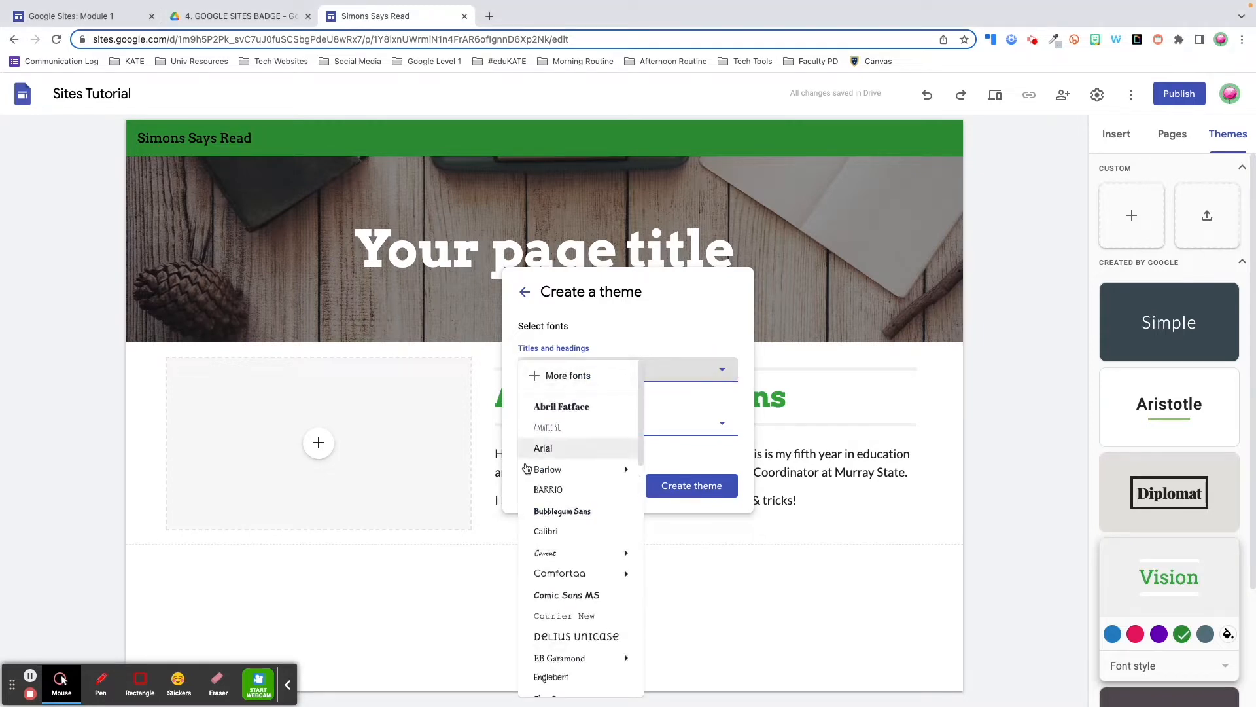
pyautogui.scroll(-4, 551, 535)
pyautogui.scroll(-5, 550, 537)
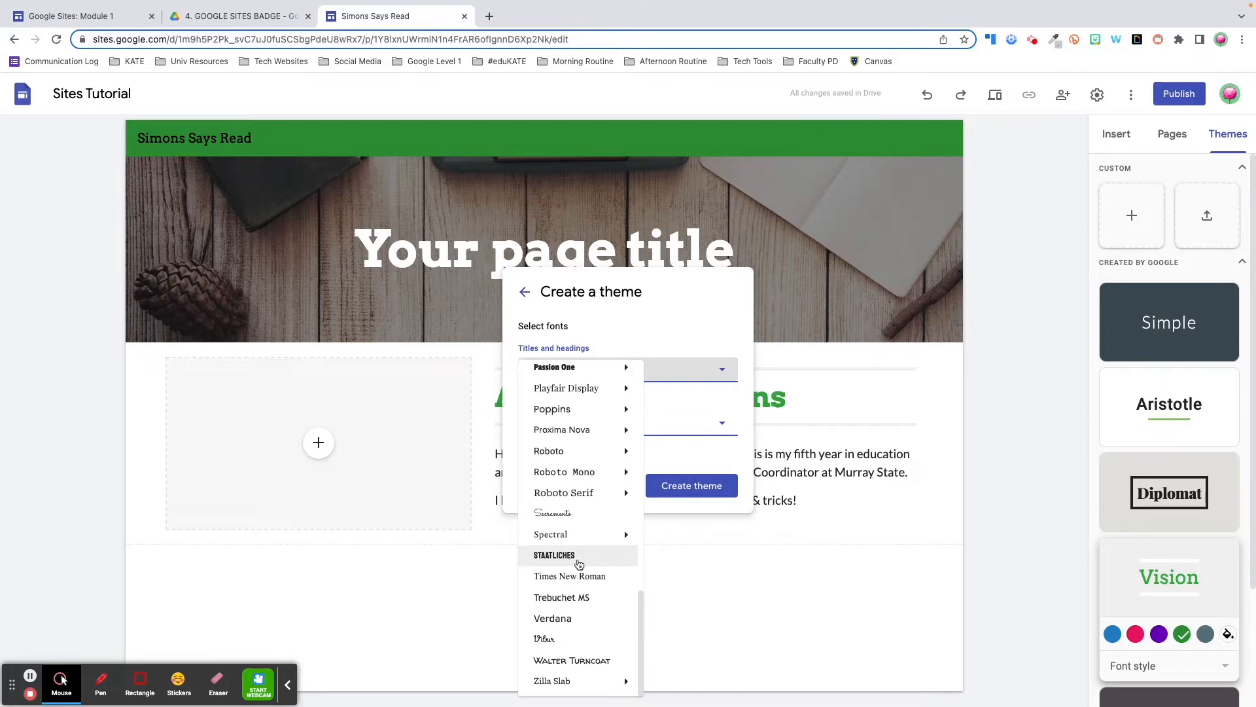
pyautogui.click(578, 561)
pyautogui.click(595, 420)
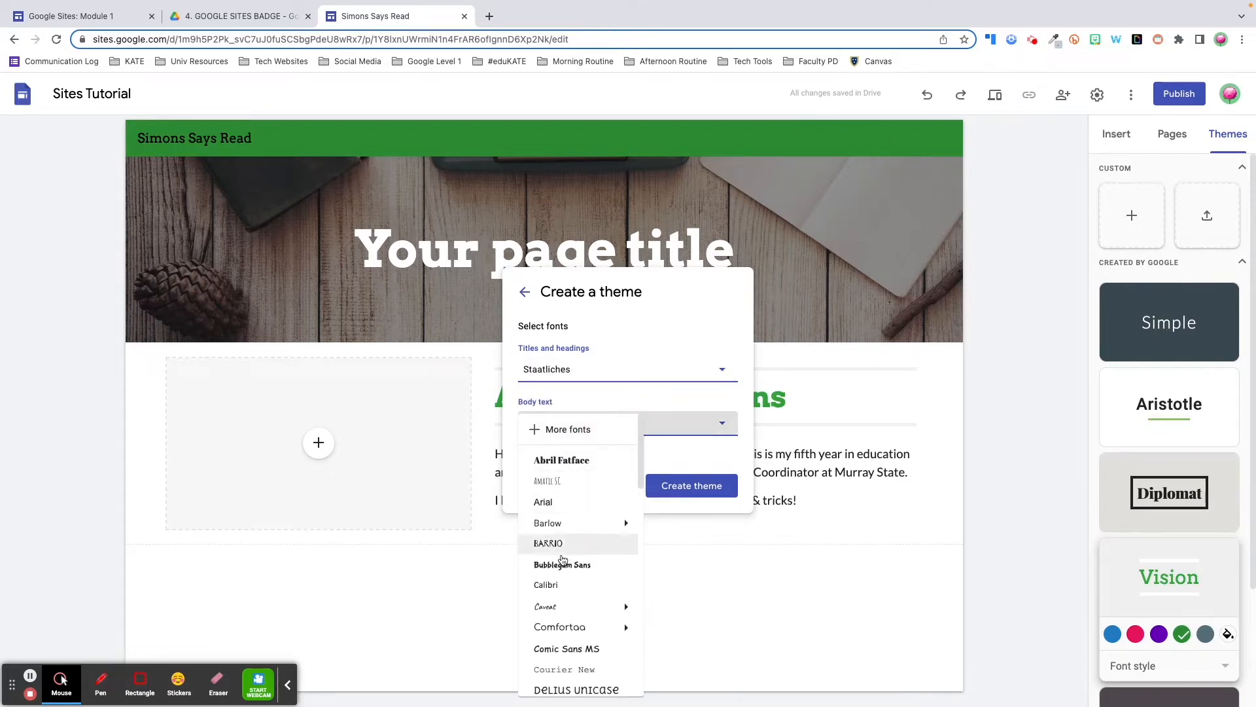
pyautogui.scroll(-9, 562, 559)
pyautogui.moveTo(581, 466)
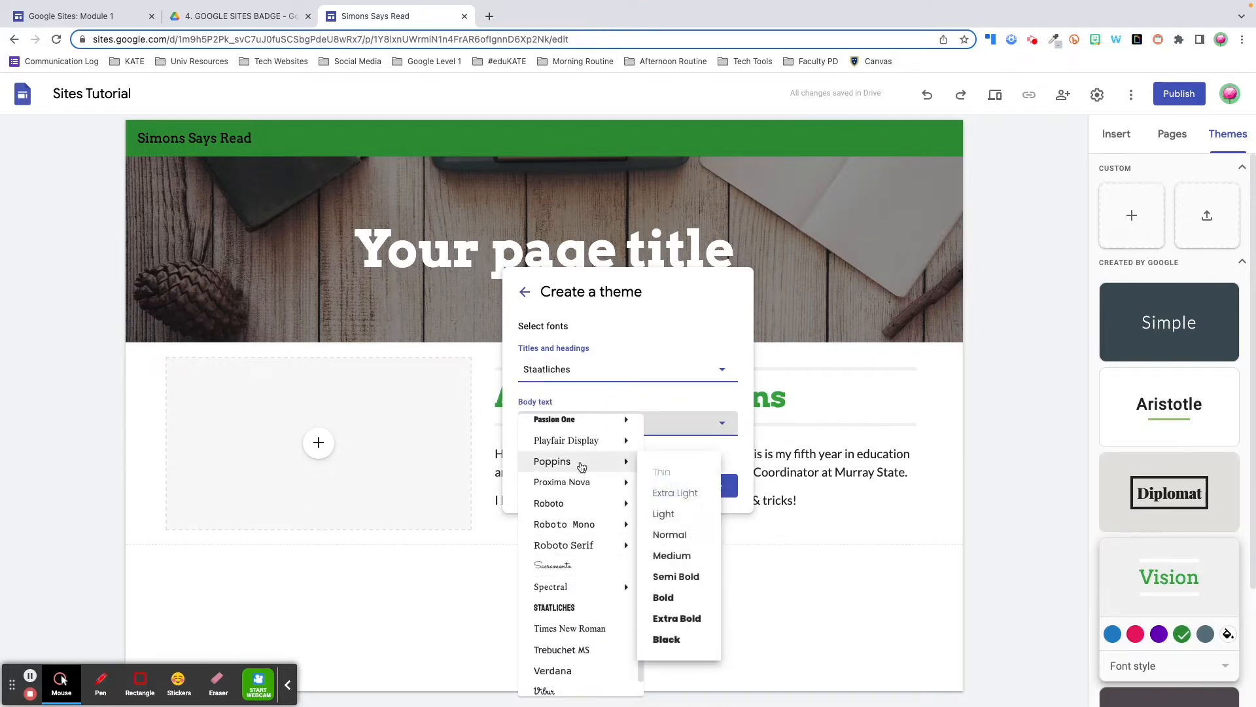
pyautogui.click(580, 481)
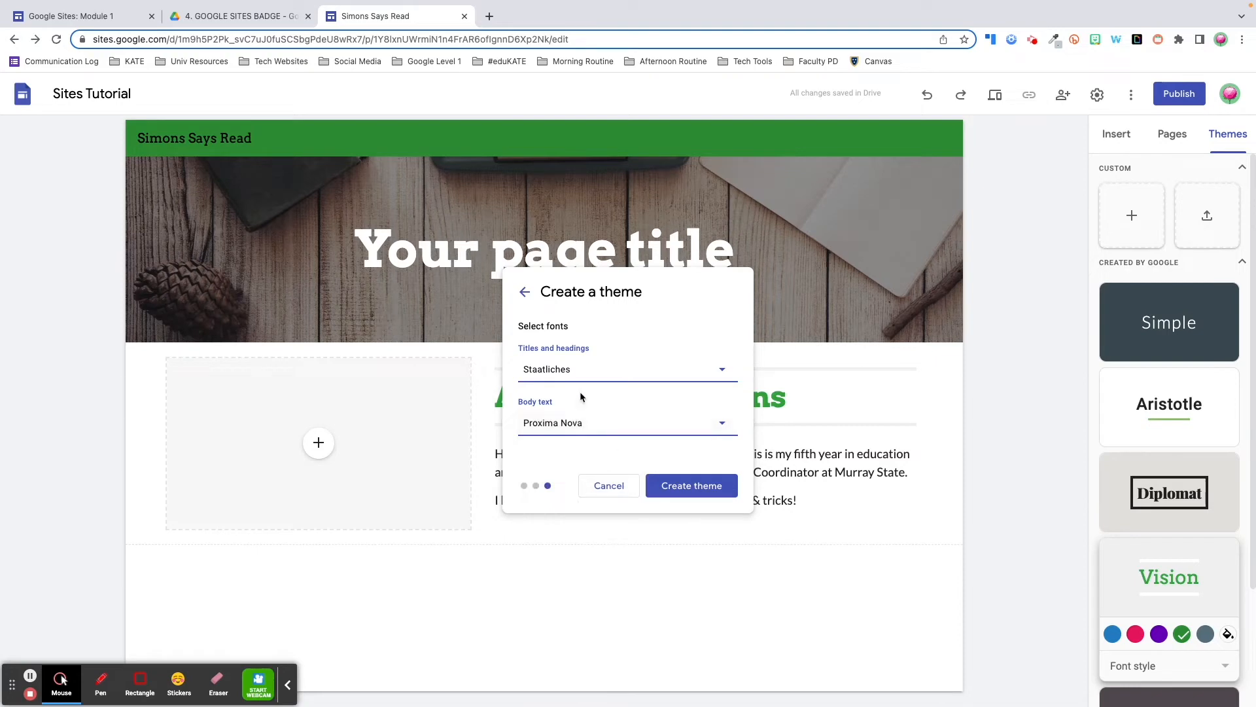
pyautogui.click(700, 490)
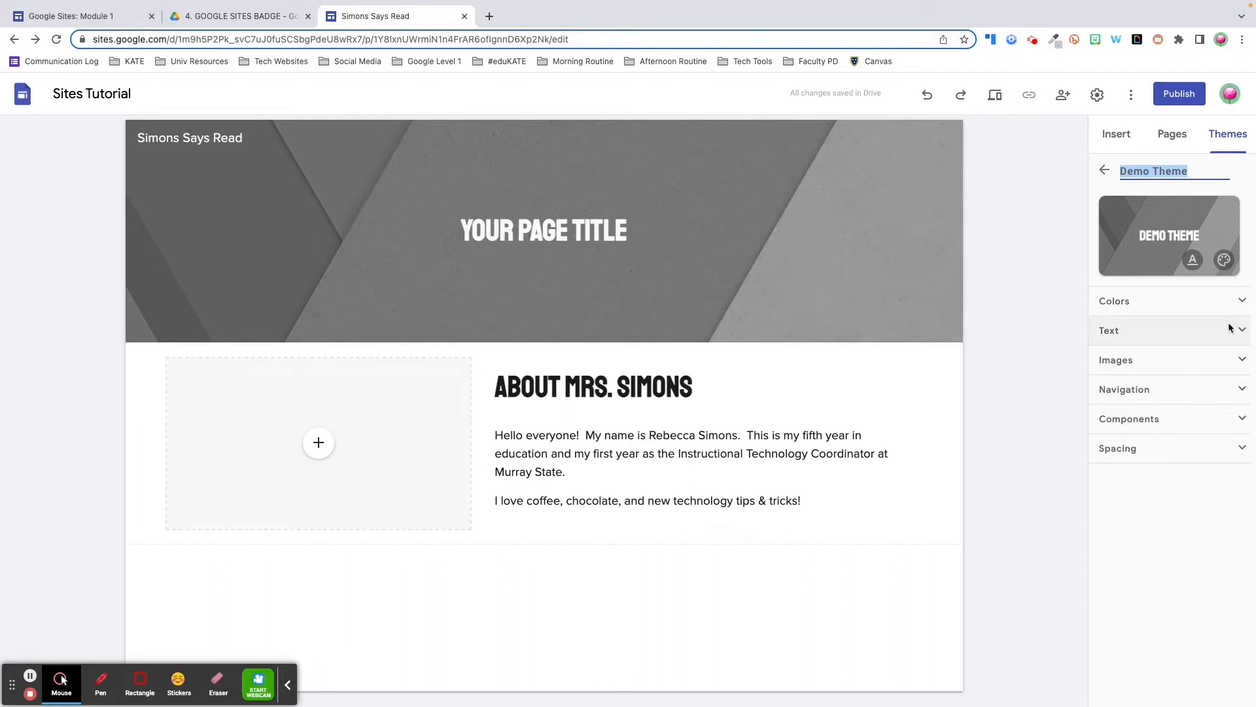
# Expand Demo Theme colours, view Style 2's black background, then expand the Text settings
pyautogui.click(1212, 301)
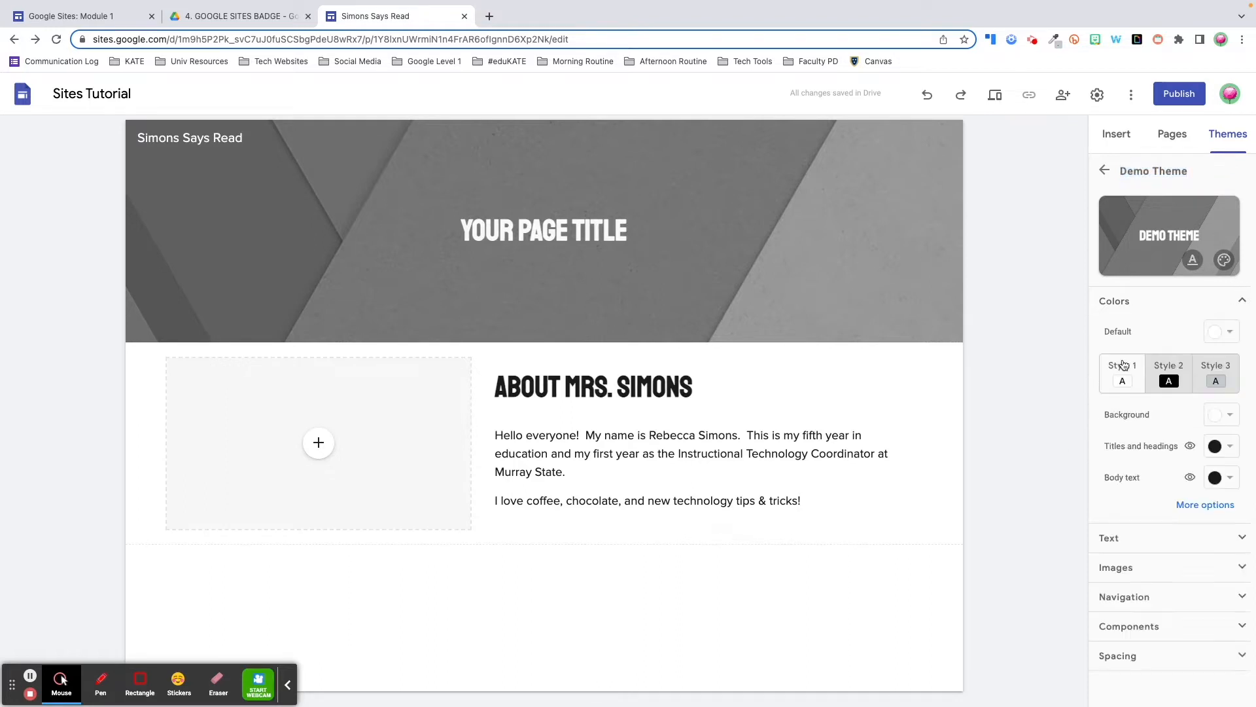
pyautogui.click(1172, 366)
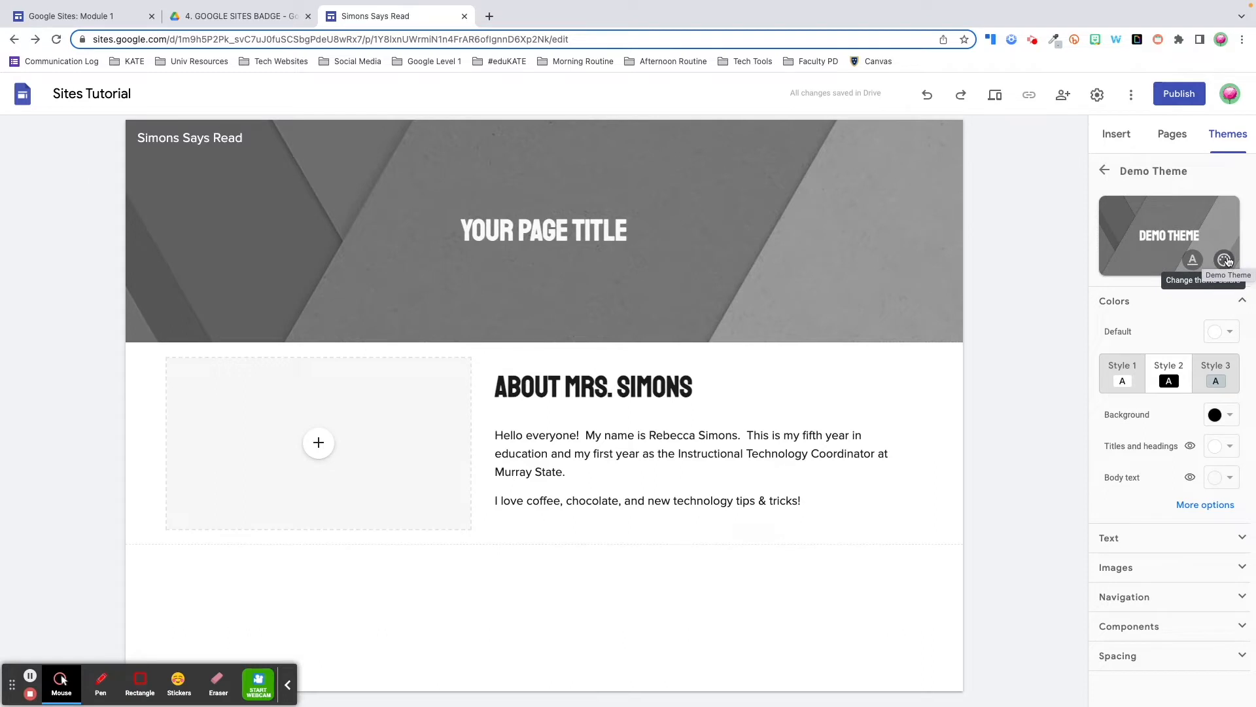
pyautogui.click(1114, 300)
pyautogui.click(1110, 330)
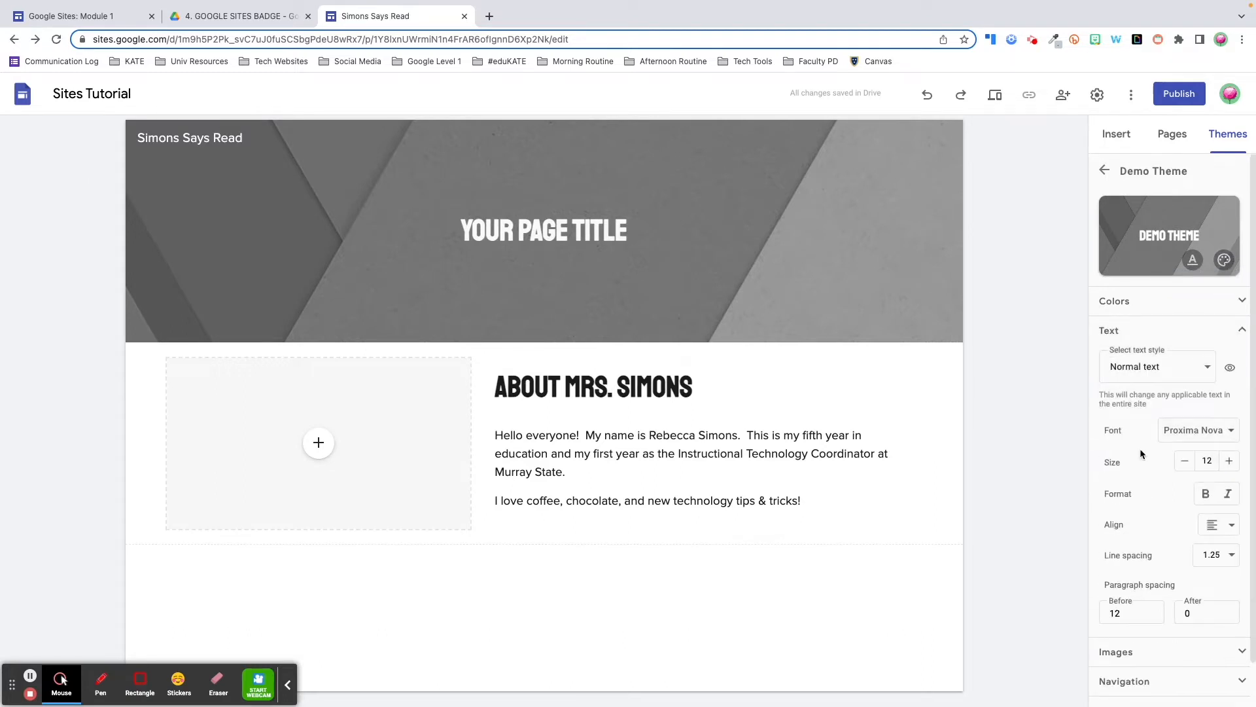
pyautogui.scroll(-1, 1140, 451)
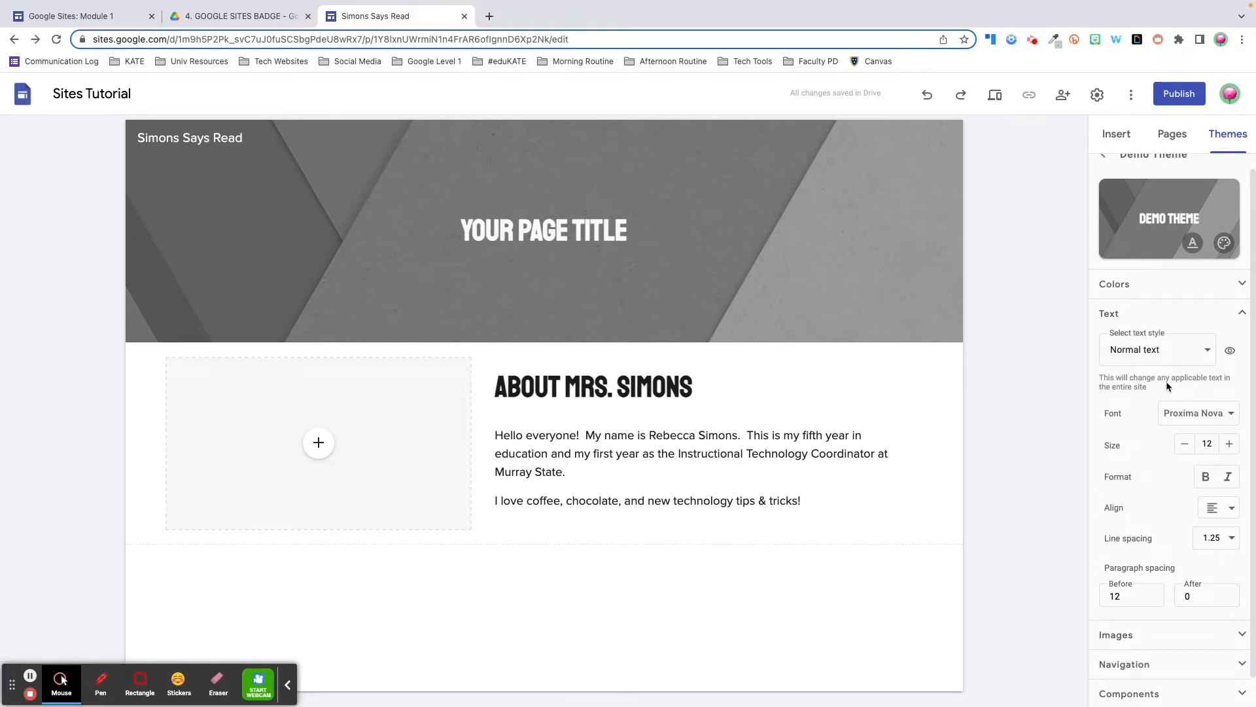
pyautogui.click(1201, 351)
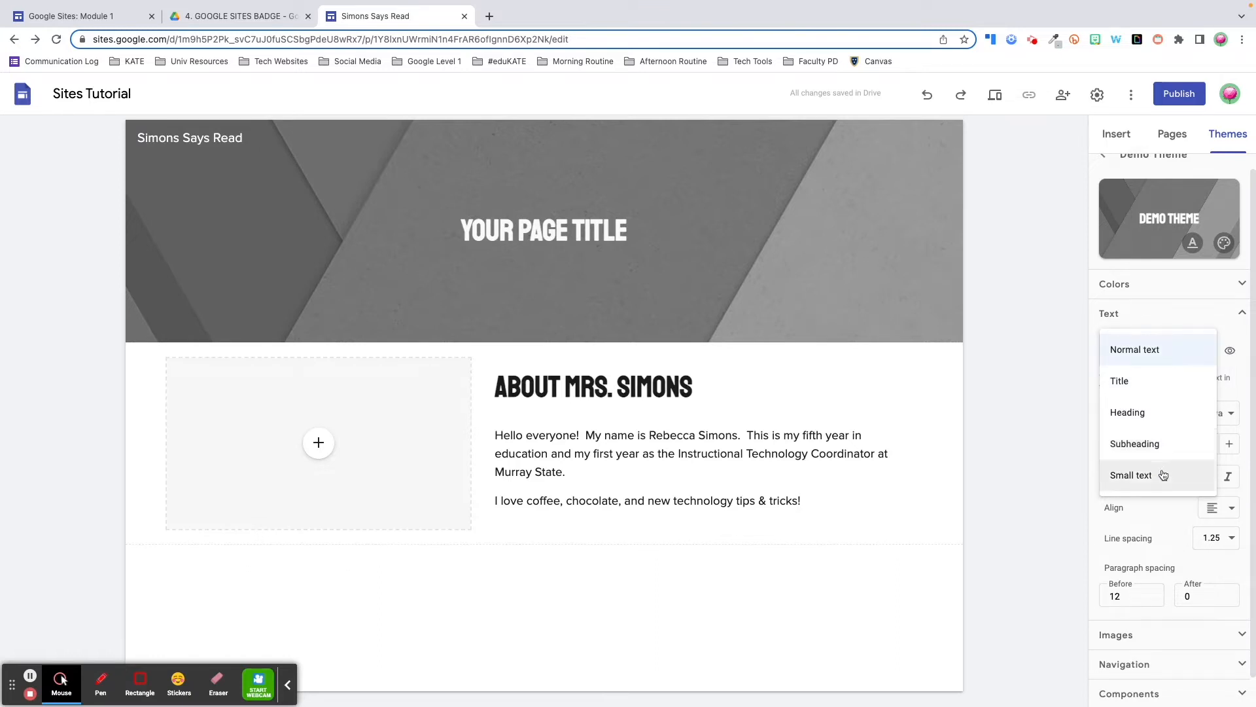
pyautogui.click(1193, 330)
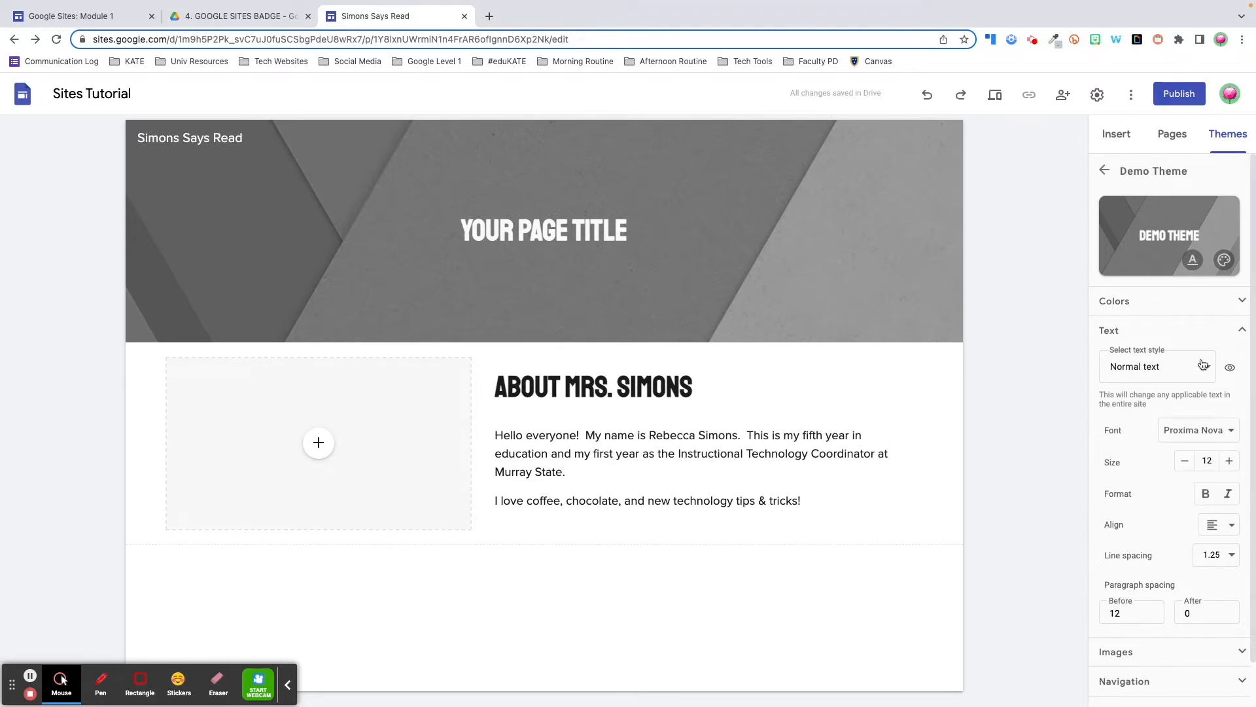
# Try a solid black top navigation bar, then revert it to transparent
pyautogui.moveTo(1229, 368)
pyautogui.click(1145, 652)
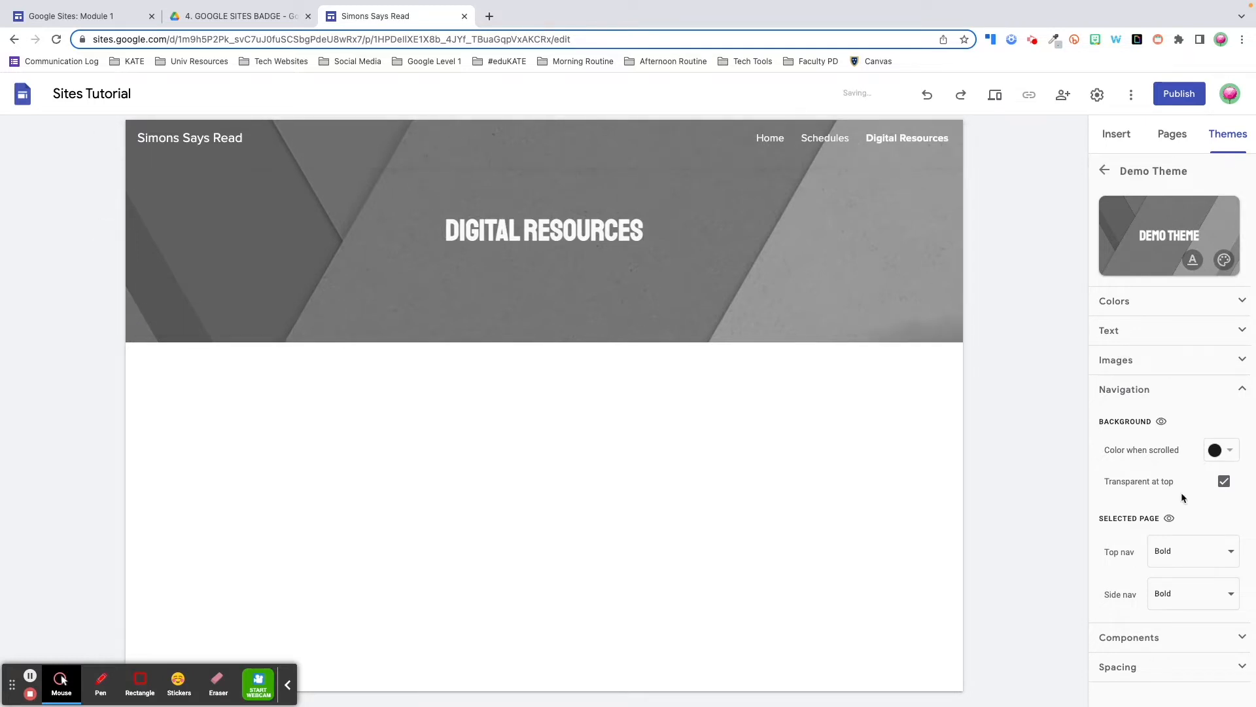
pyautogui.click(1224, 482)
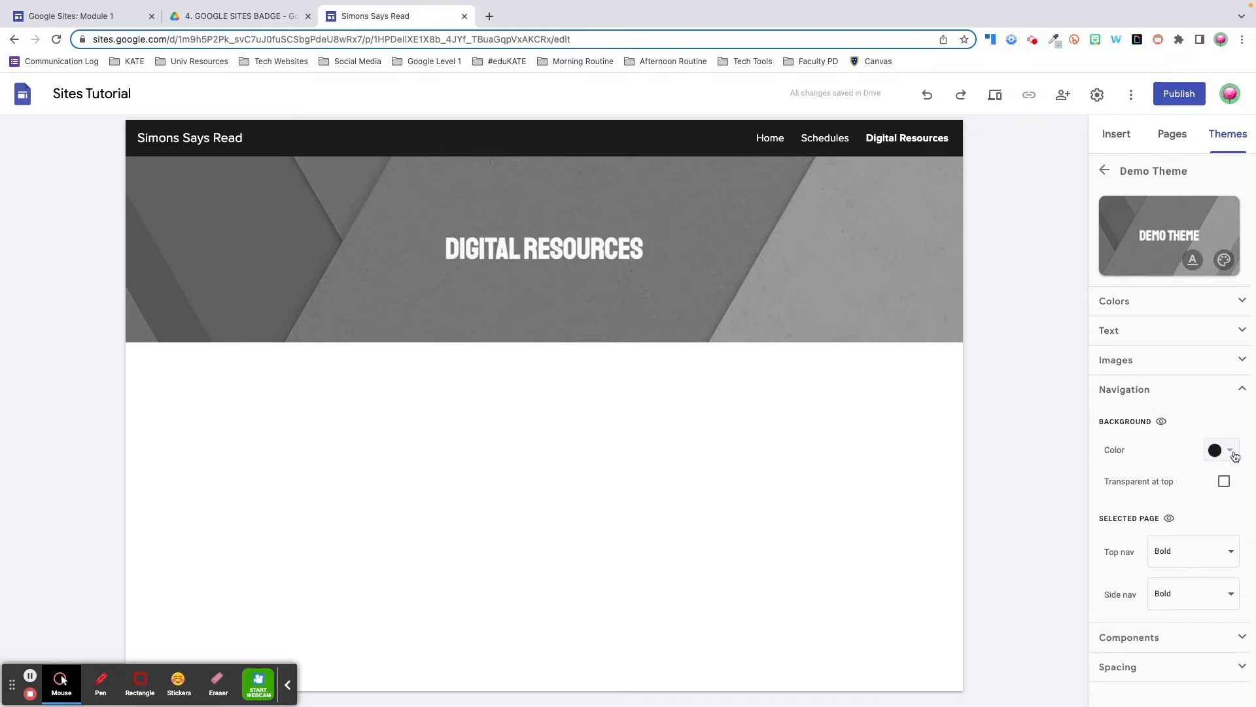
pyautogui.click(1224, 481)
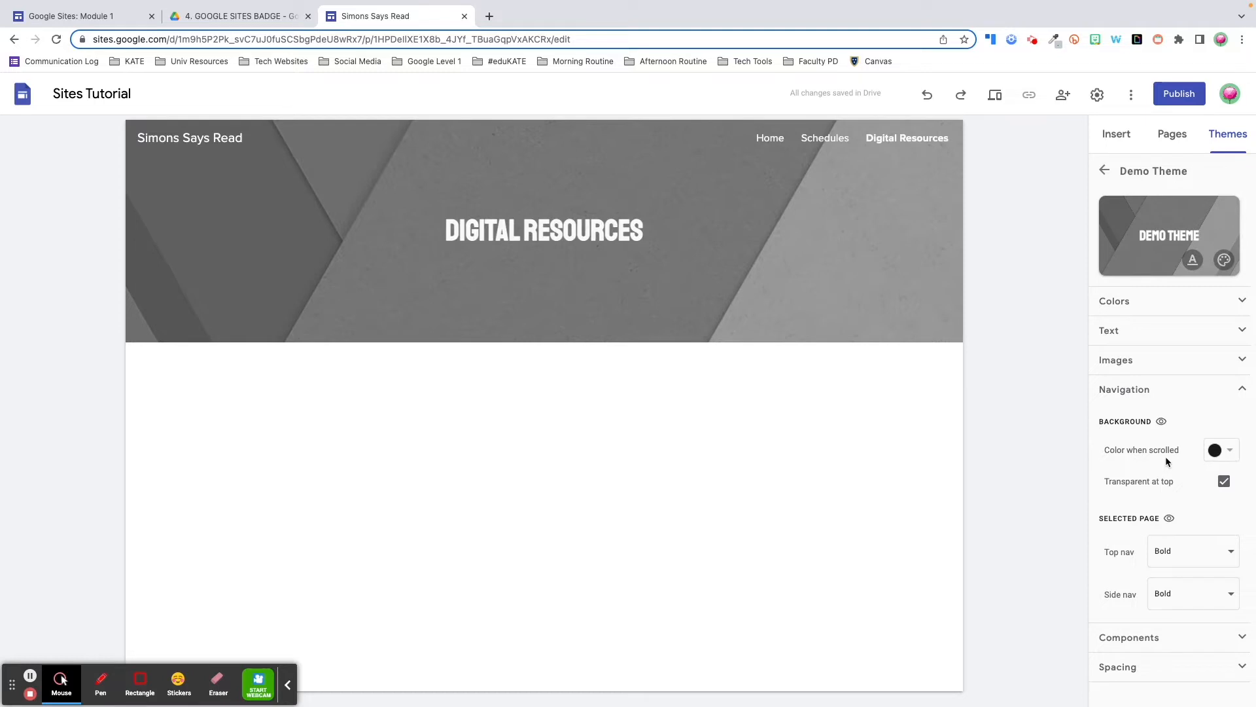
pyautogui.click(1159, 424)
# Change the top navigation's selected-page marker from Bold to Underline
pyautogui.click(1229, 553)
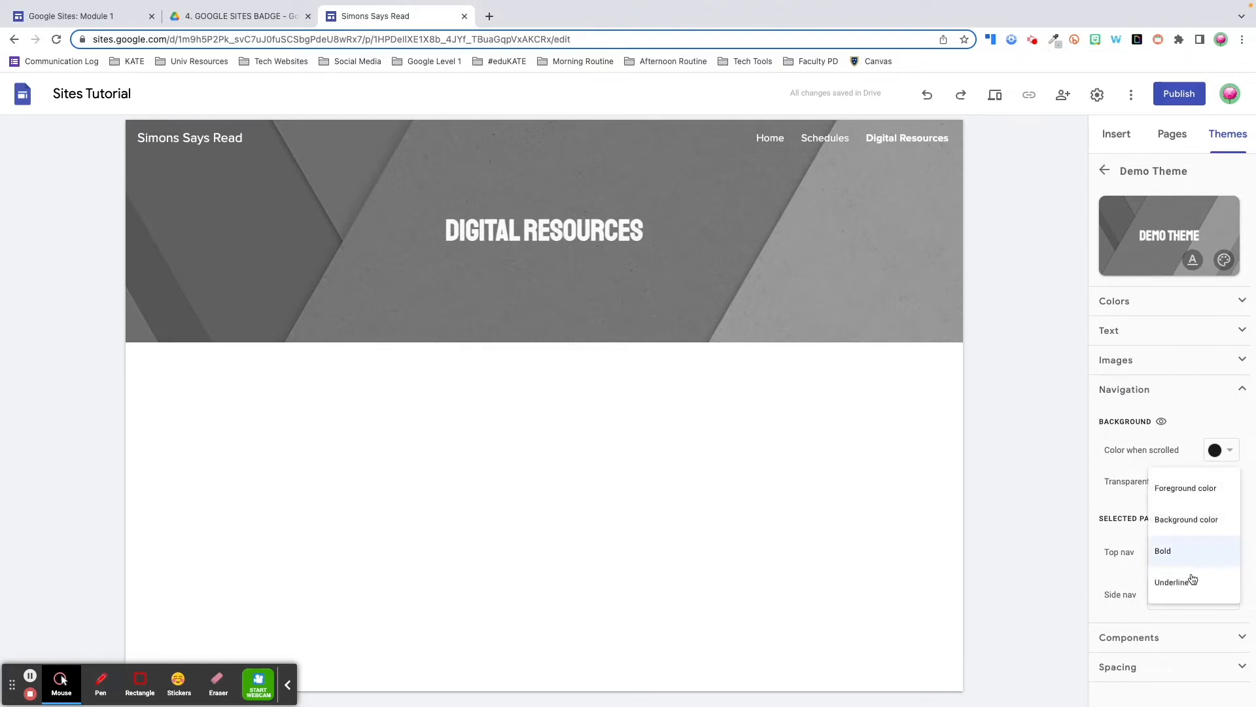
pyautogui.click(1192, 579)
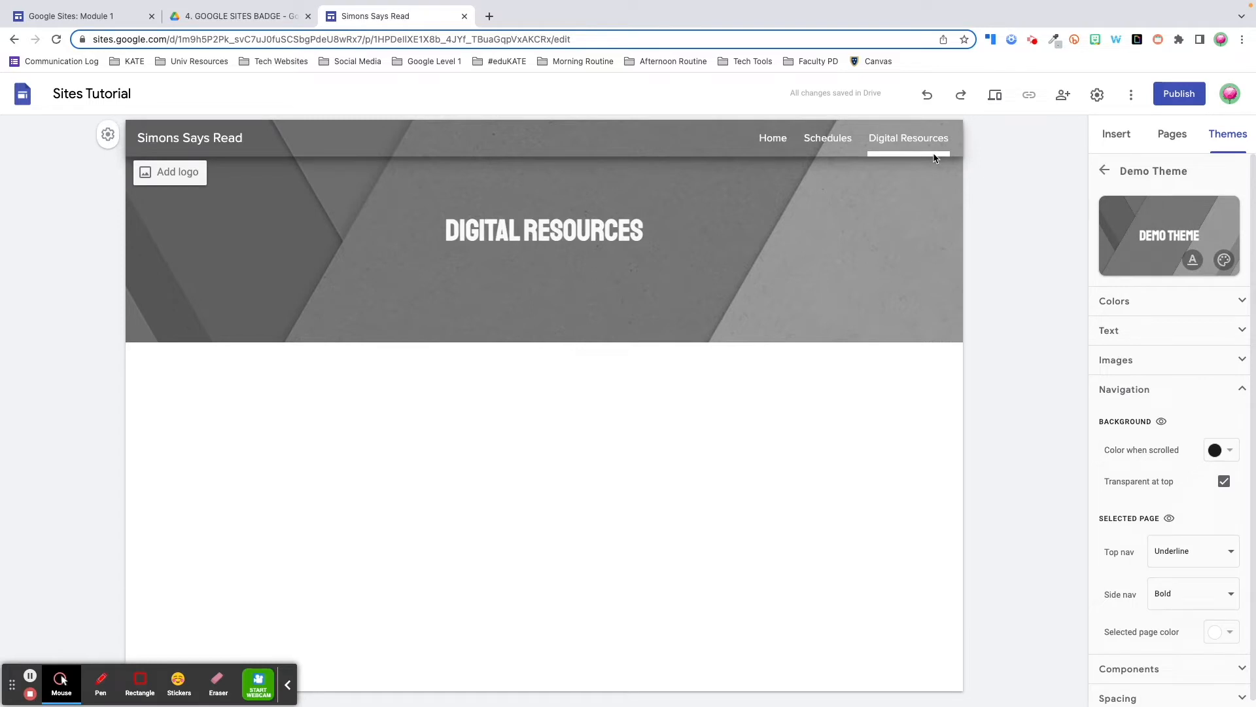
pyautogui.click(1242, 389)
pyautogui.click(1240, 415)
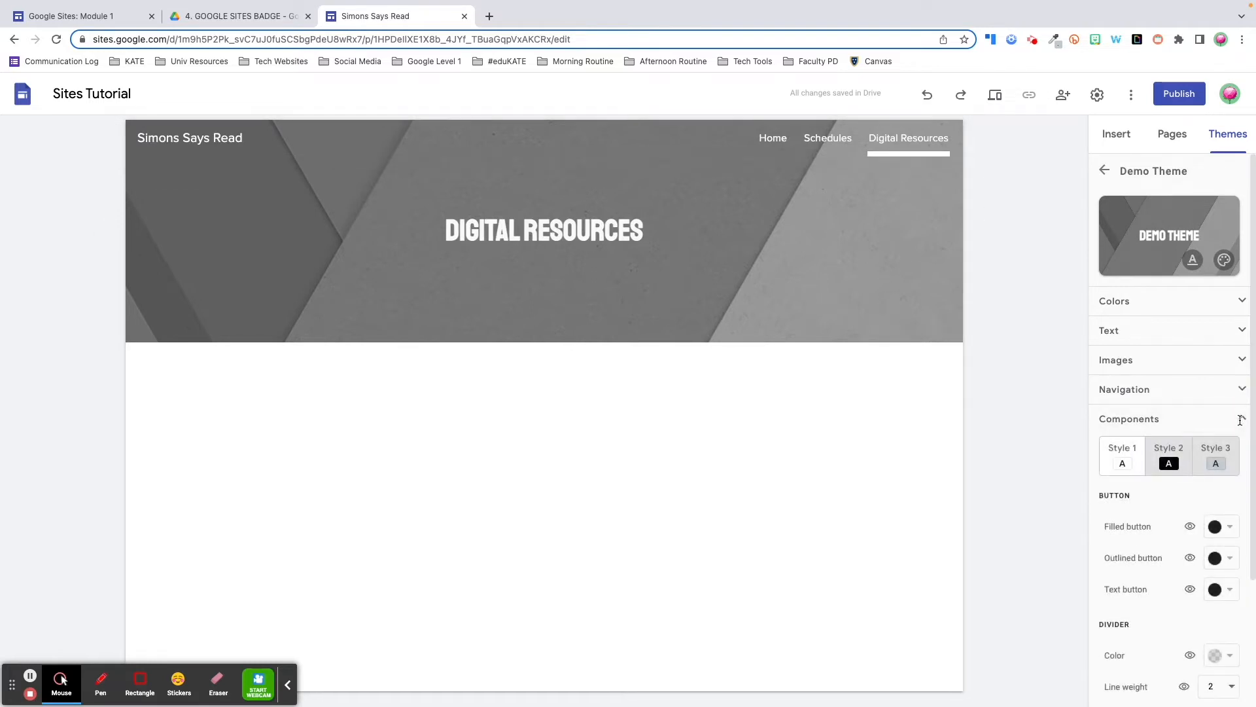
# Preview component Styles 2 and 3, then return the components to Style 1
pyautogui.scroll(-2, 1240, 440)
pyautogui.scroll(-3, 1240, 440)
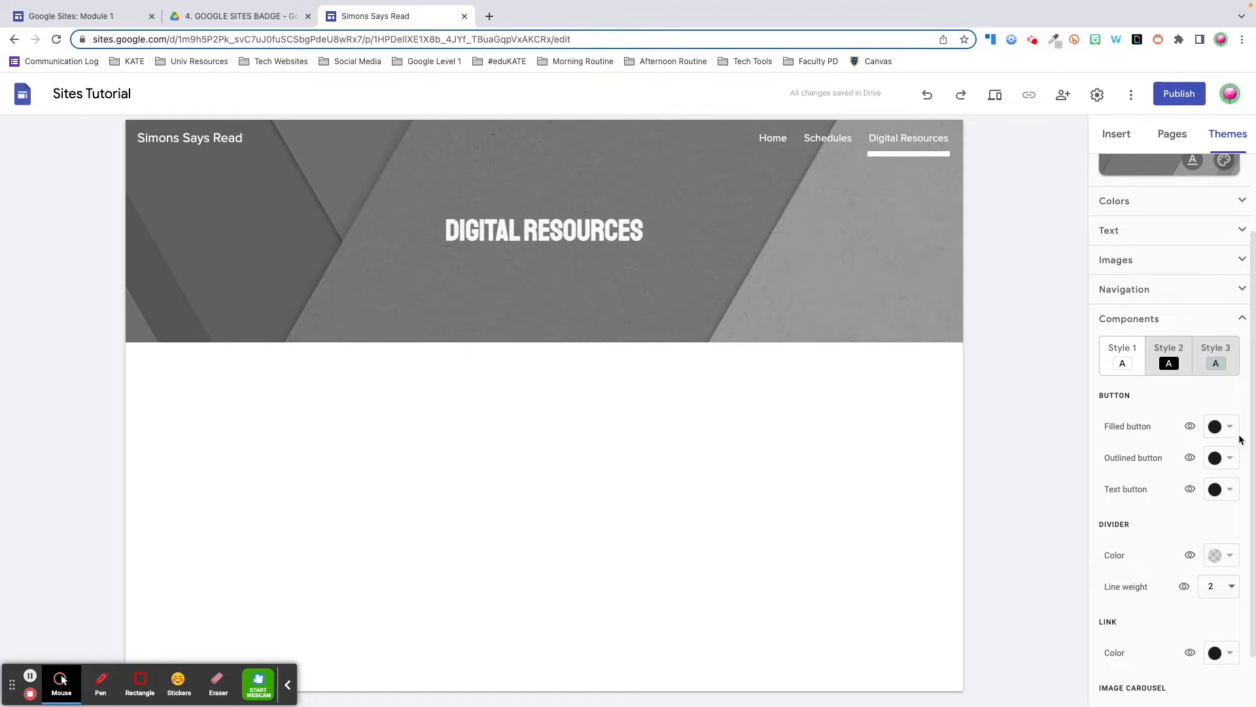
pyautogui.scroll(-1, 1240, 439)
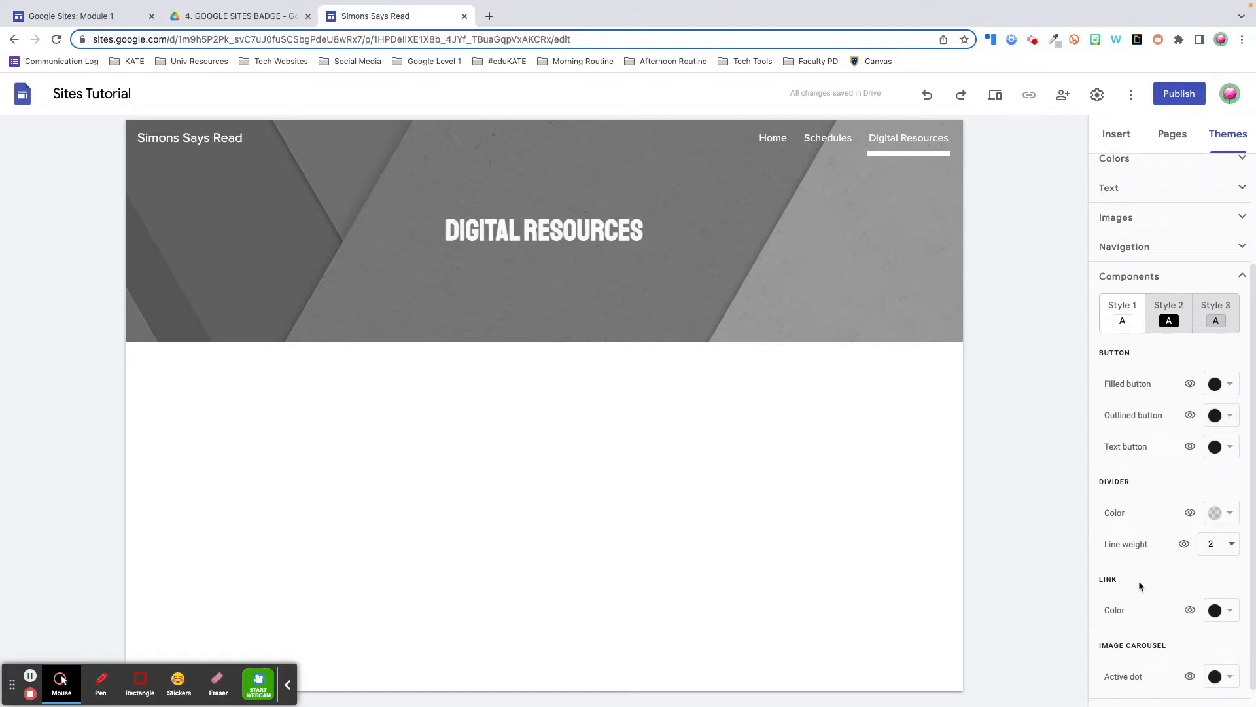
pyautogui.scroll(-1, 1139, 586)
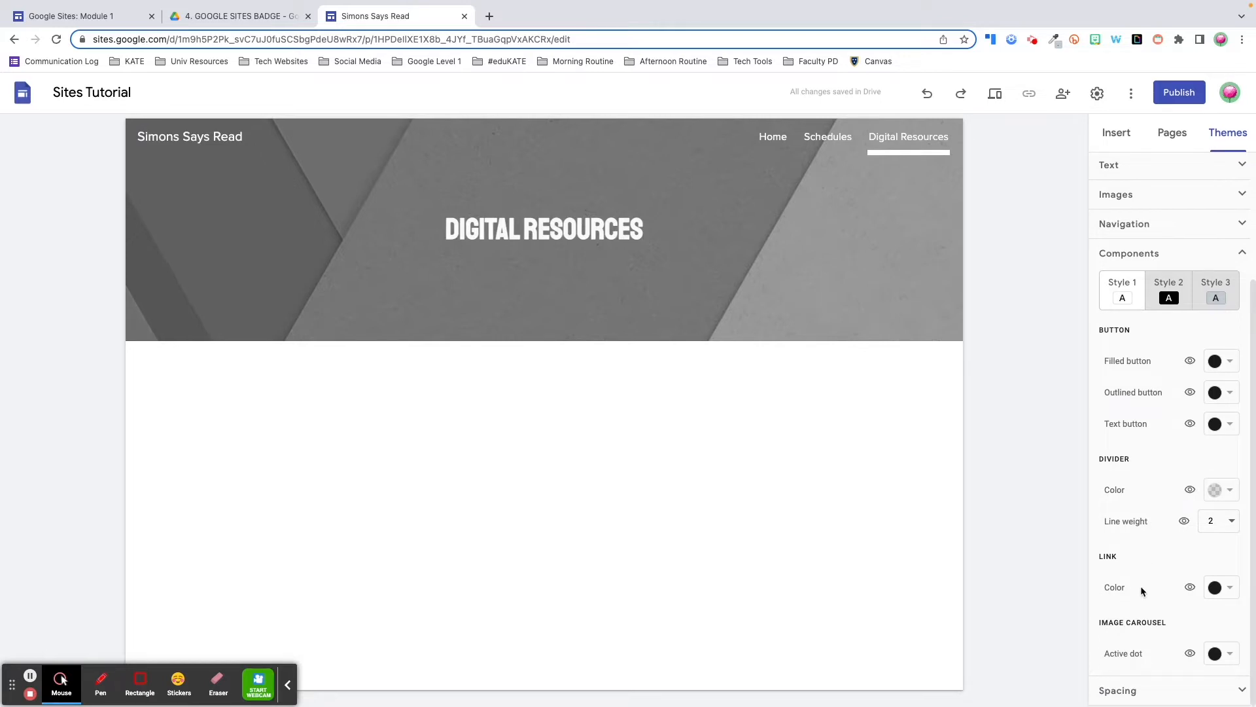
pyautogui.click(1167, 277)
pyautogui.click(1219, 286)
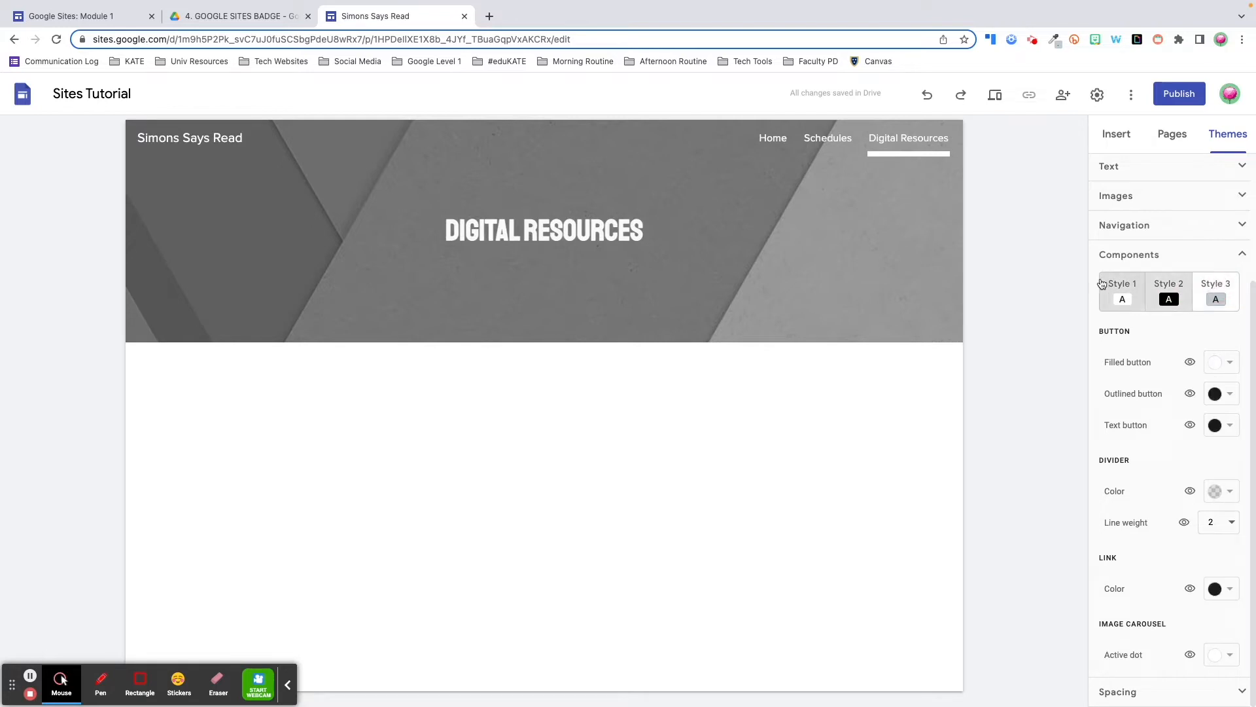
pyautogui.click(1110, 283)
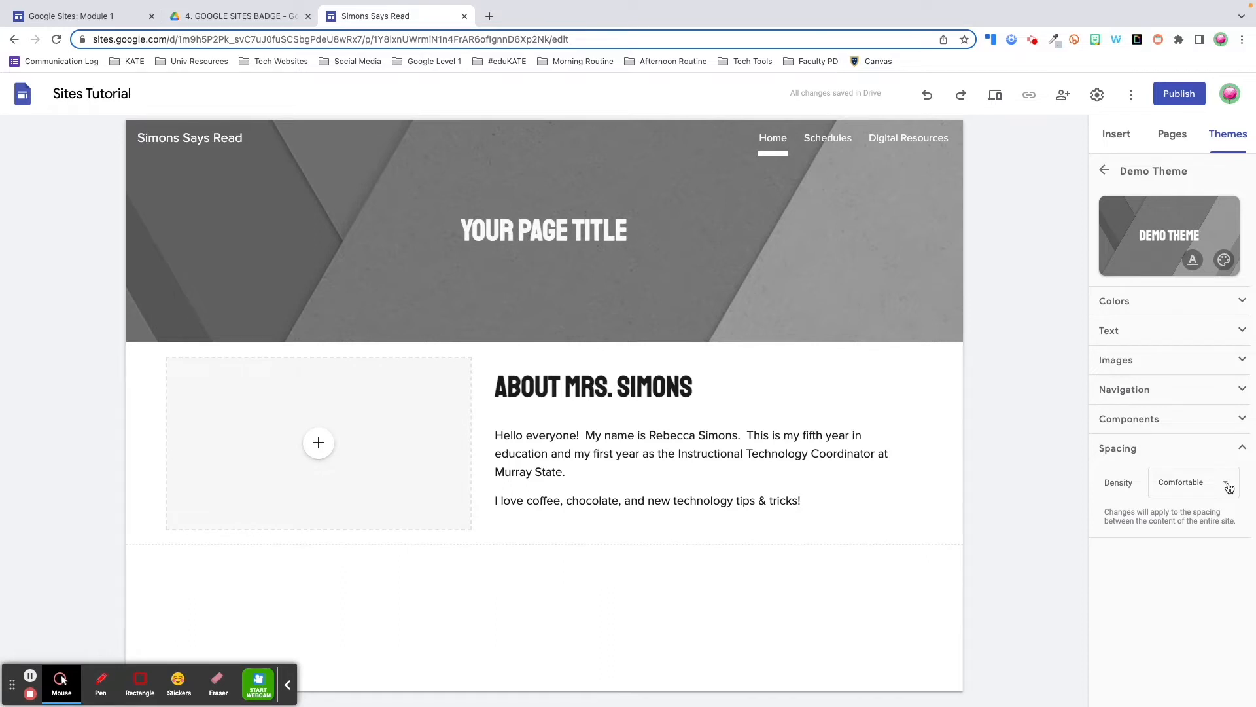
# Set the site spacing density to Cozy, after briefly trying Compact
pyautogui.click(1227, 484)
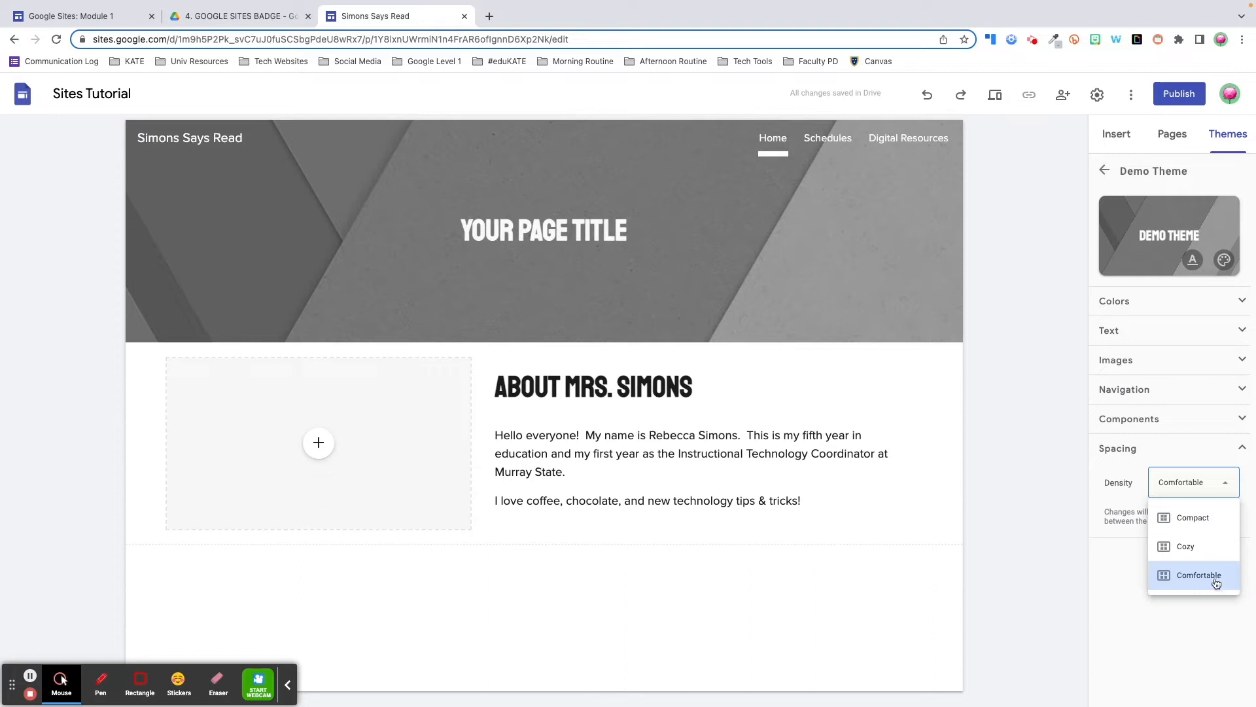
pyautogui.click(1203, 555)
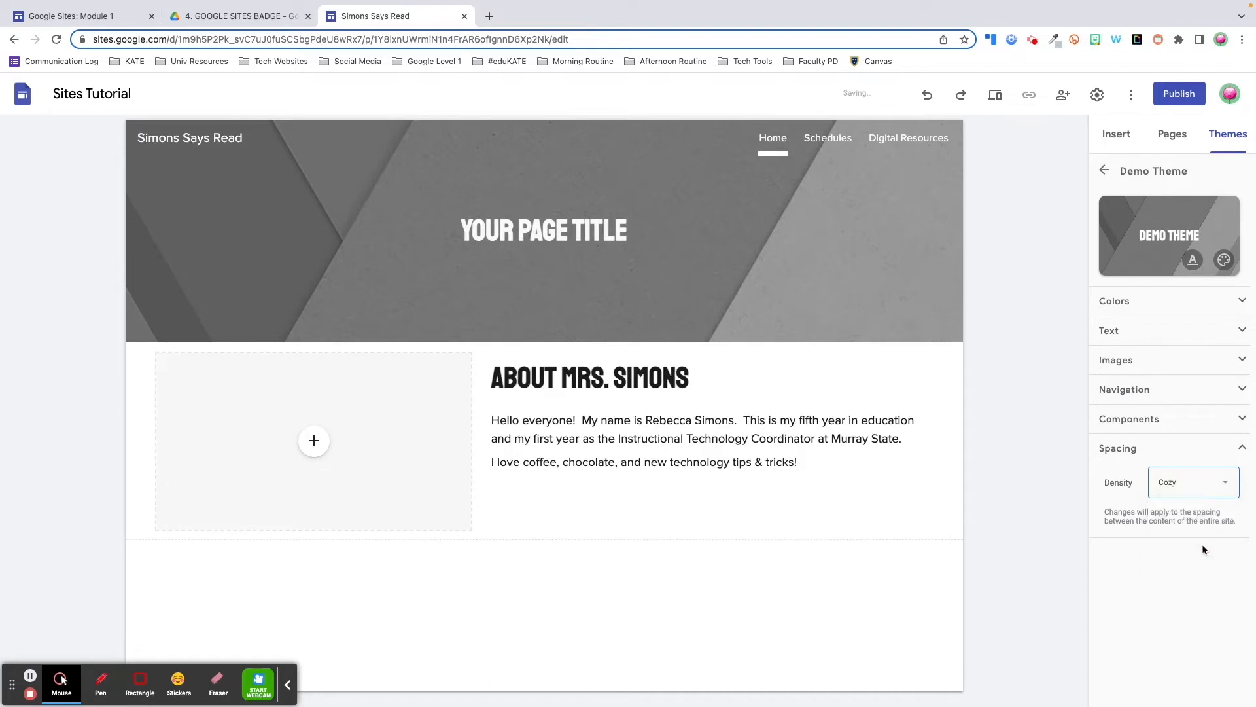
pyautogui.click(1221, 494)
pyautogui.click(1195, 525)
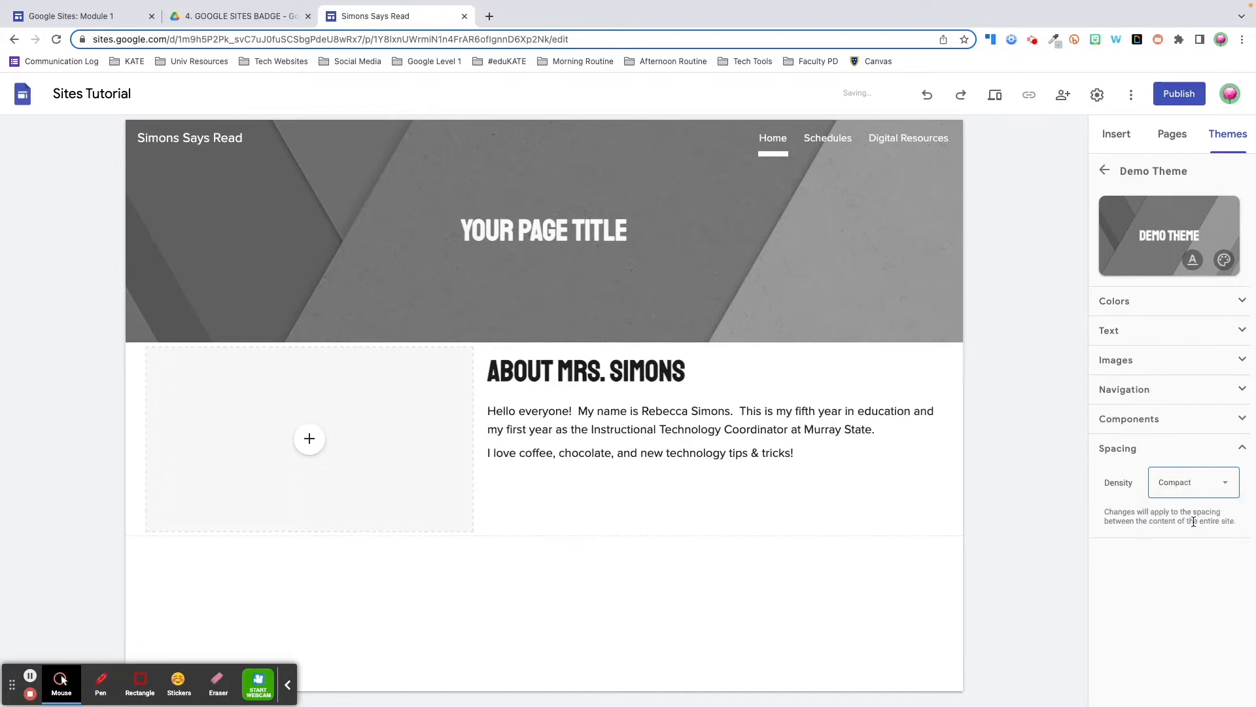
pyautogui.click(1199, 491)
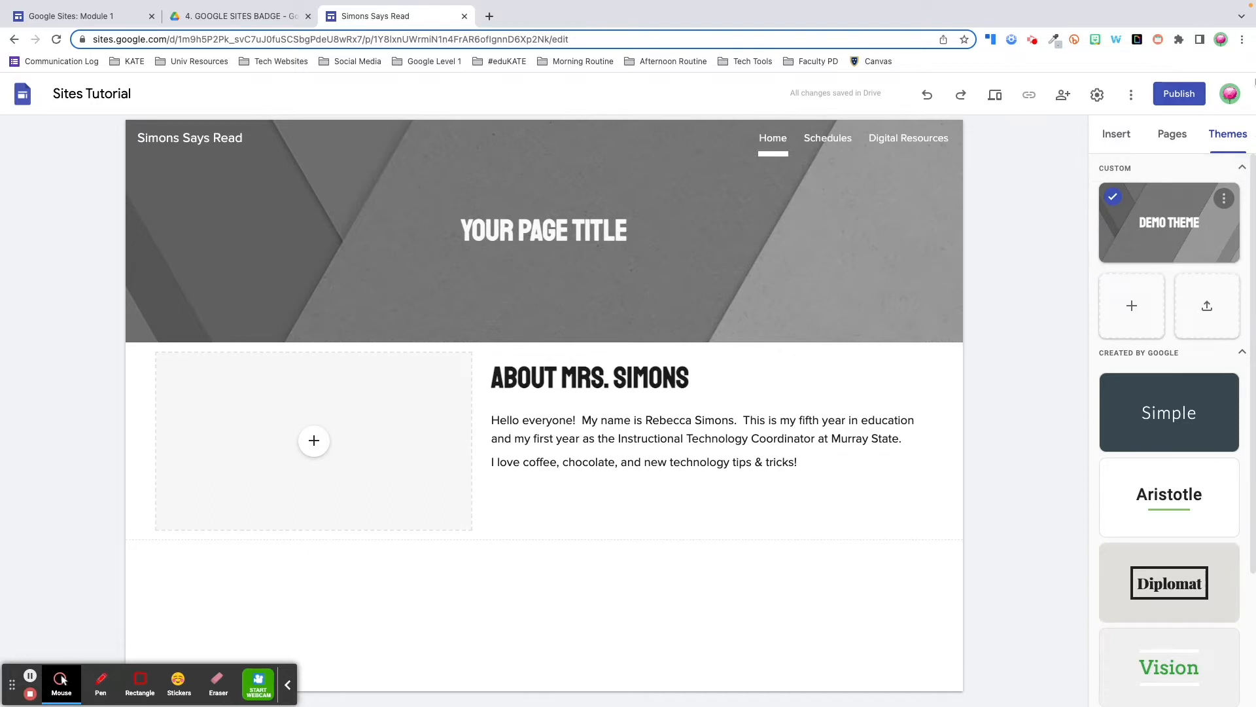
# Open the Demo Theme for editing from the themes list
pyautogui.click(1226, 133)
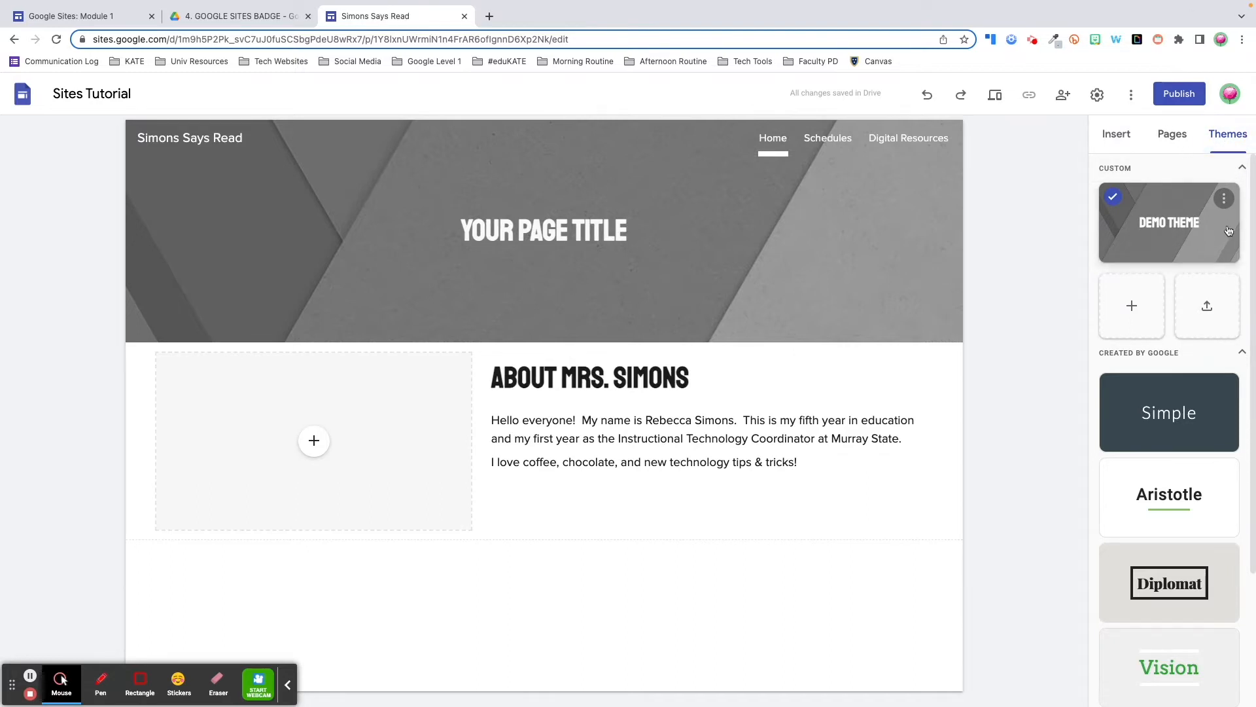
pyautogui.click(1225, 200)
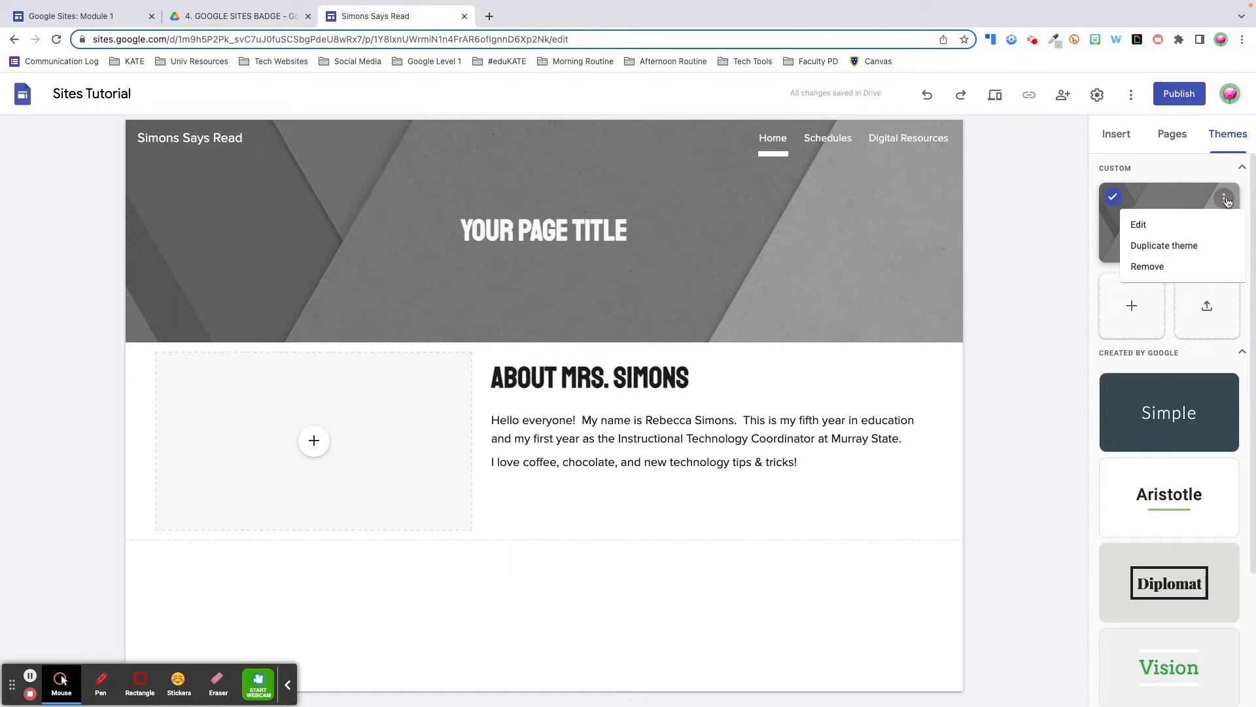
pyautogui.click(1223, 226)
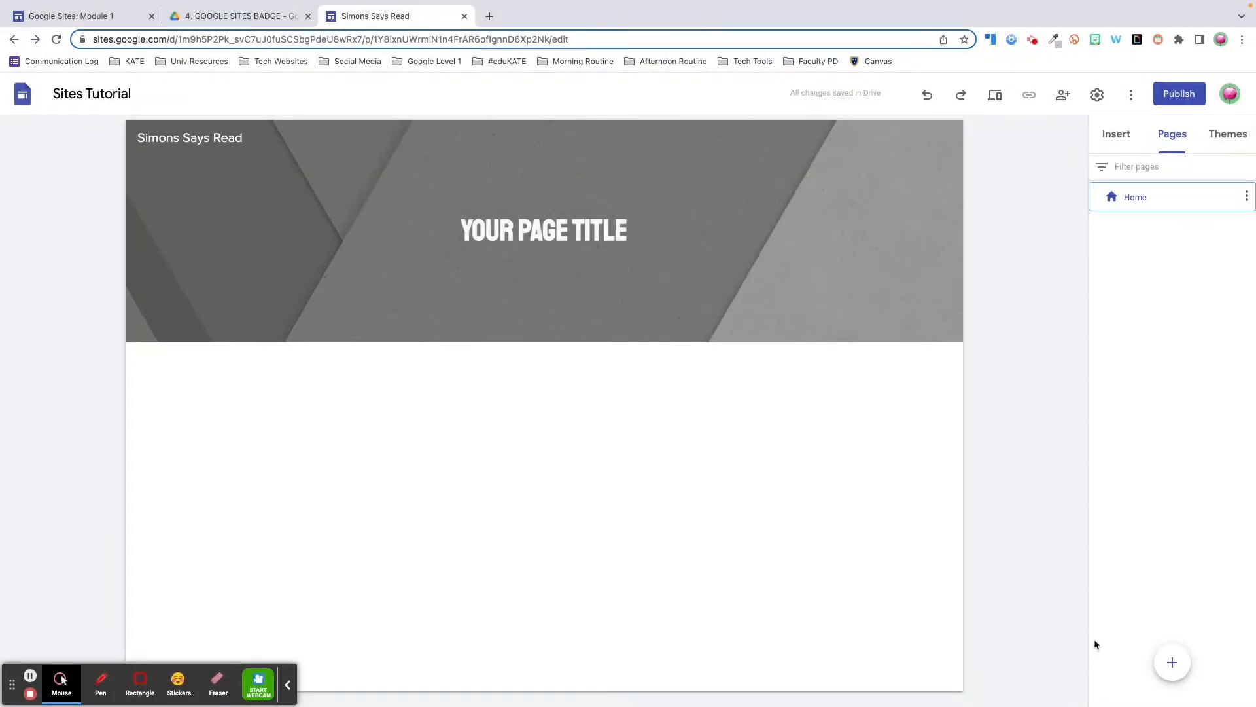
# Create a new page named 'Schedules' from the Pages panel
pyautogui.click(1173, 136)
pyautogui.moveTo(1174, 668)
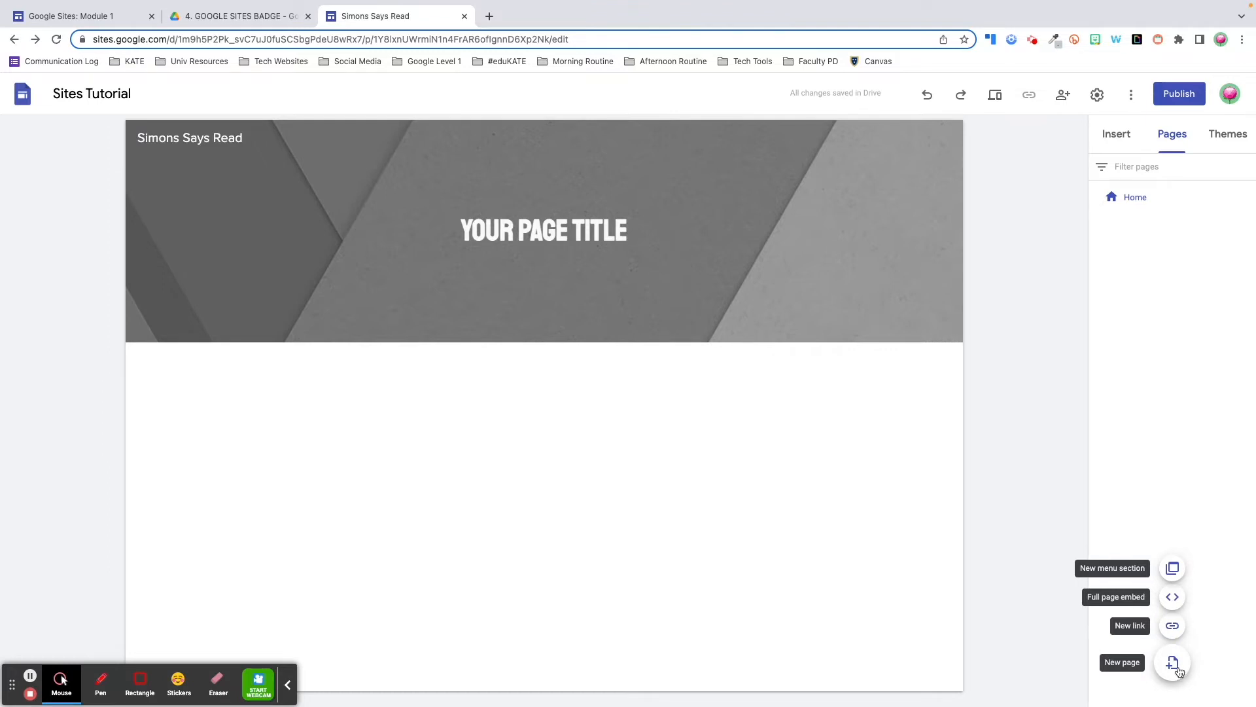
pyautogui.click(1175, 666)
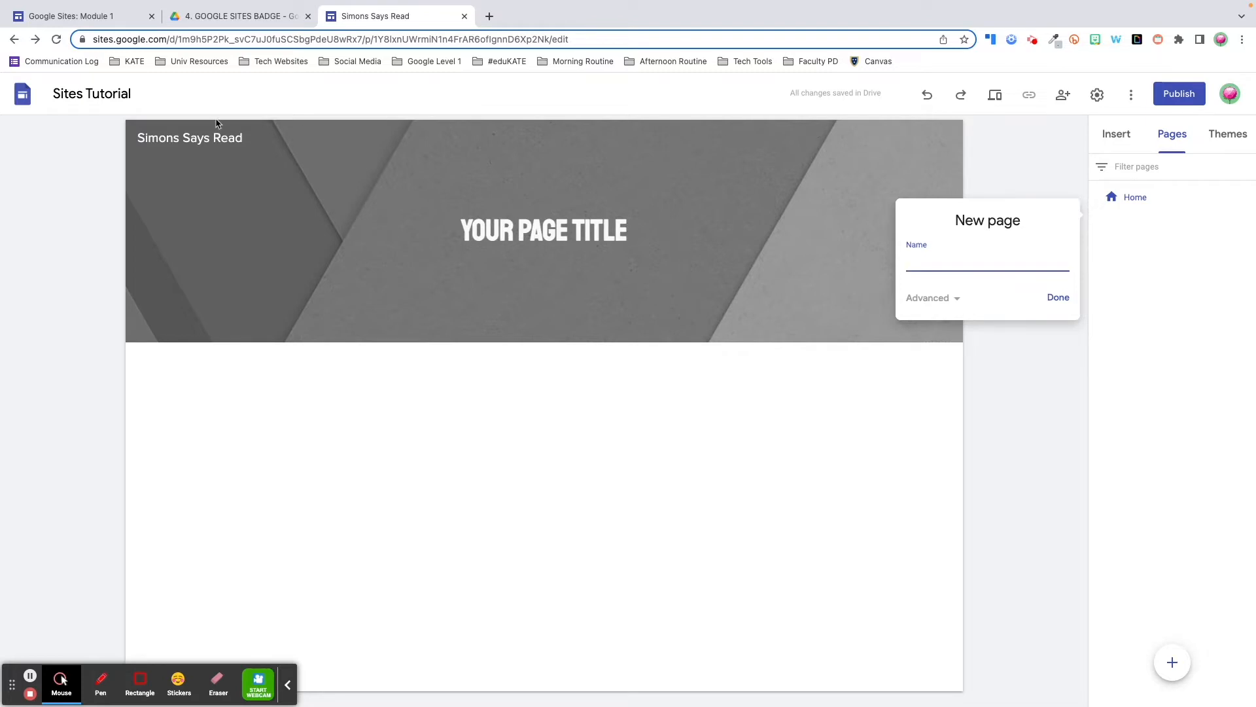
pyautogui.write('Schedules')
pyautogui.click(1065, 305)
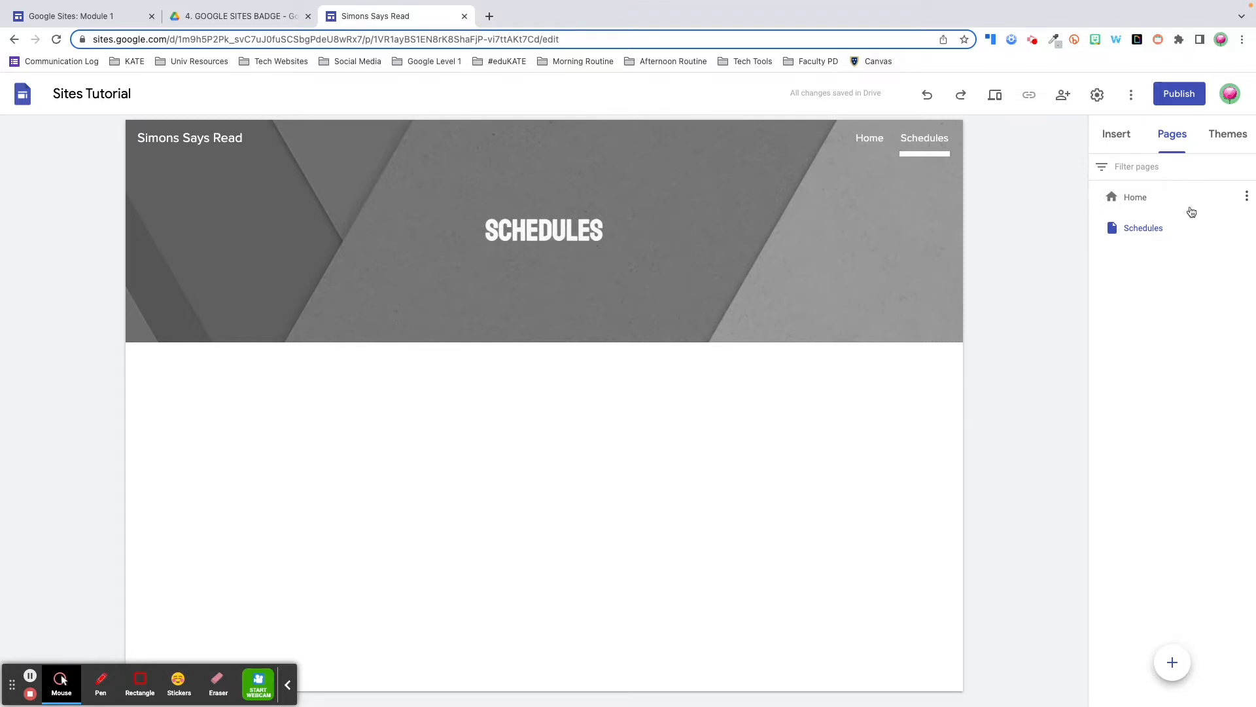
pyautogui.moveTo(1200, 233)
# Add a 'District & Sports Calendars' subpage under Schedules and open it from the navigation
pyautogui.click(1248, 228)
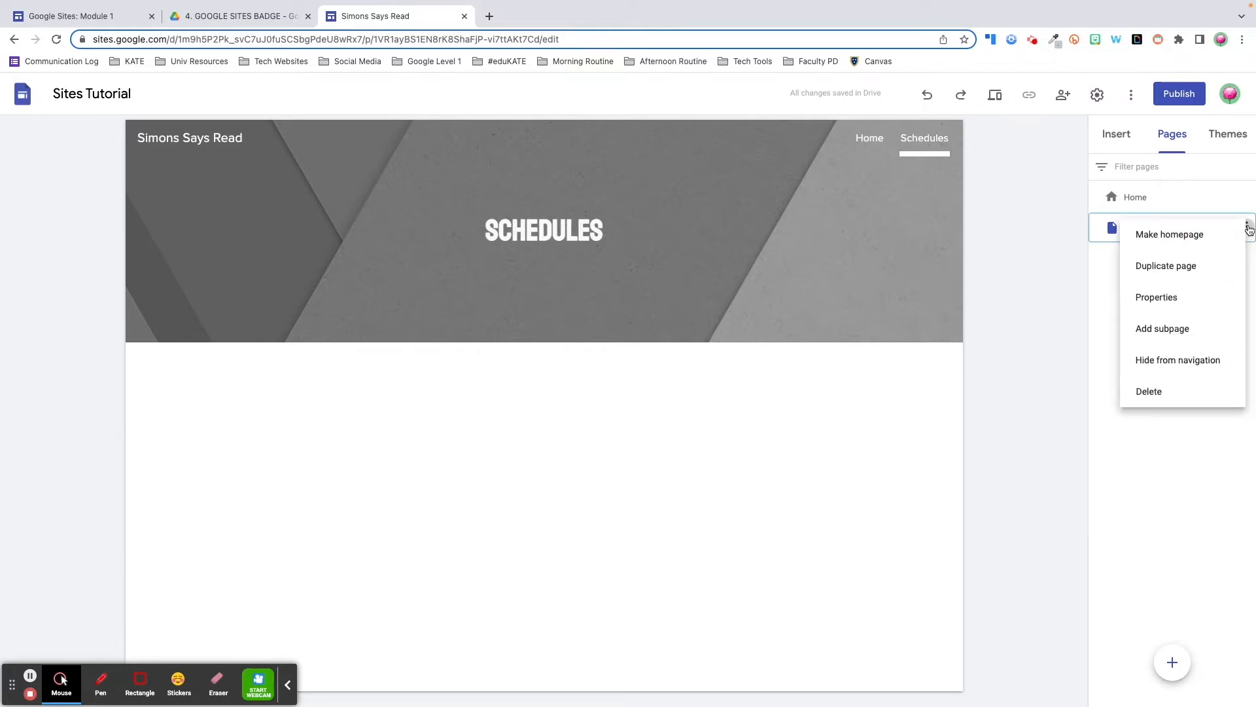
pyautogui.click(1202, 328)
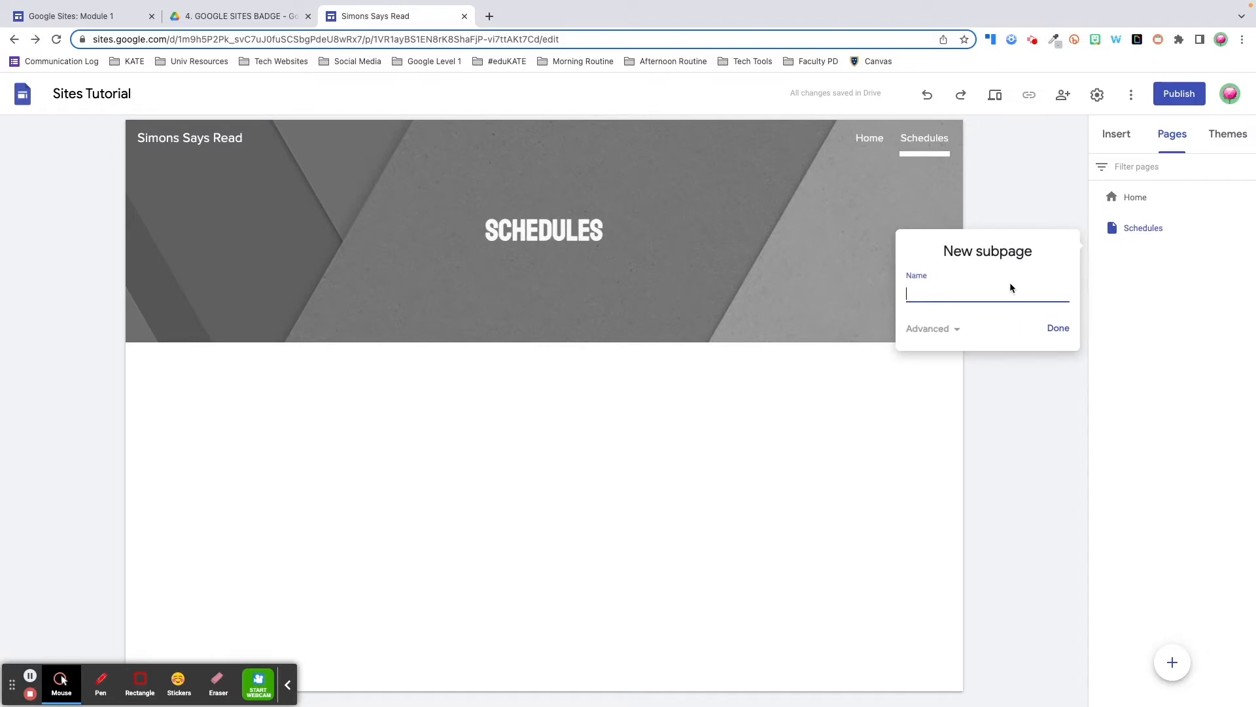
pyautogui.write('District & Sports Calendars')
pyautogui.press('Return')
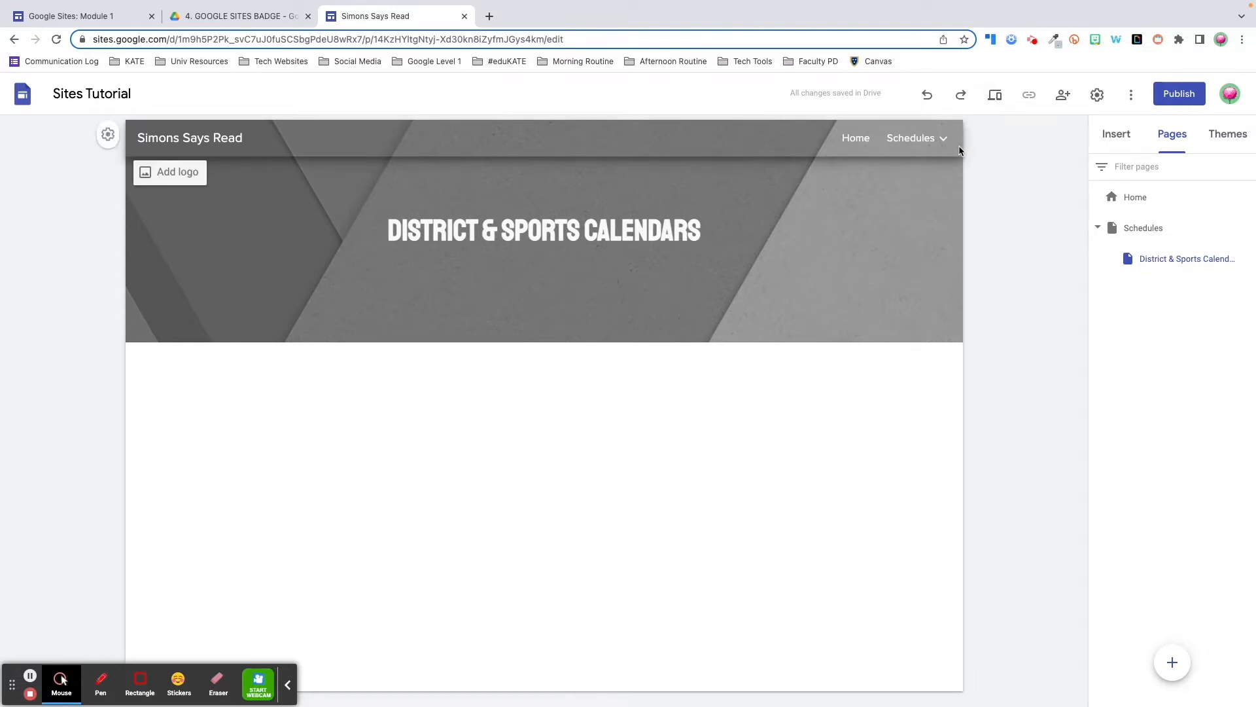
pyautogui.moveTo(946, 136)
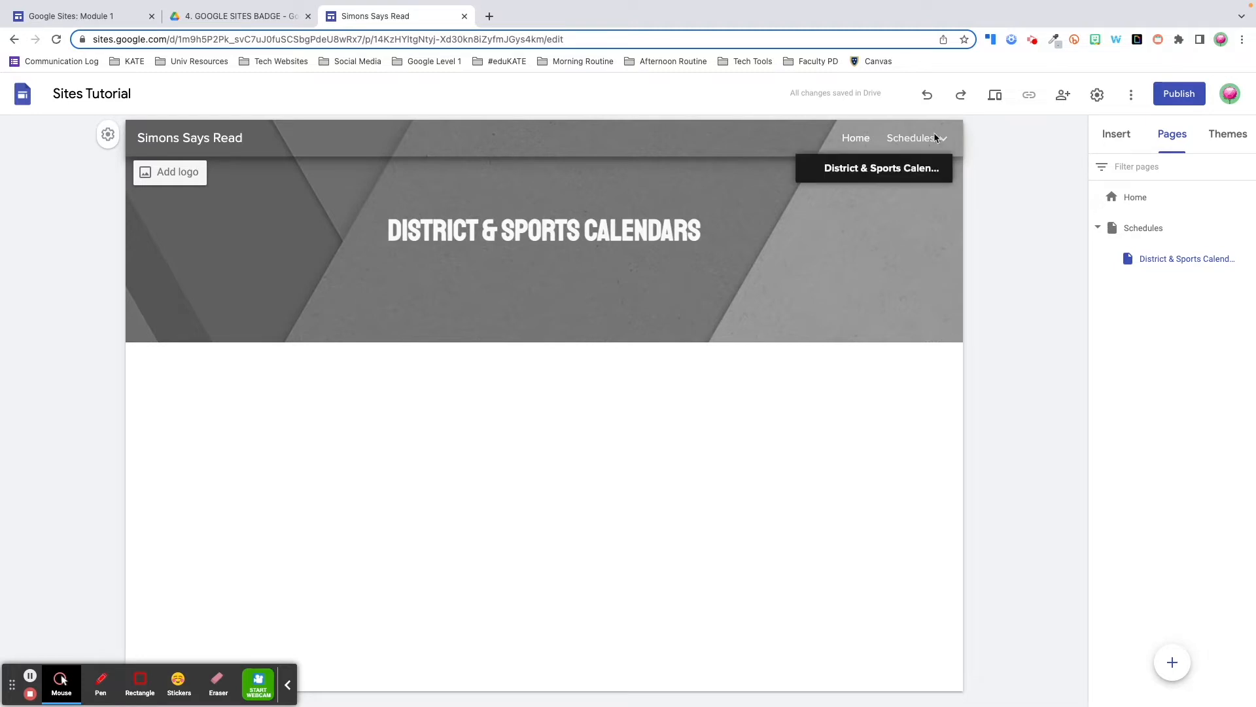
pyautogui.click(911, 171)
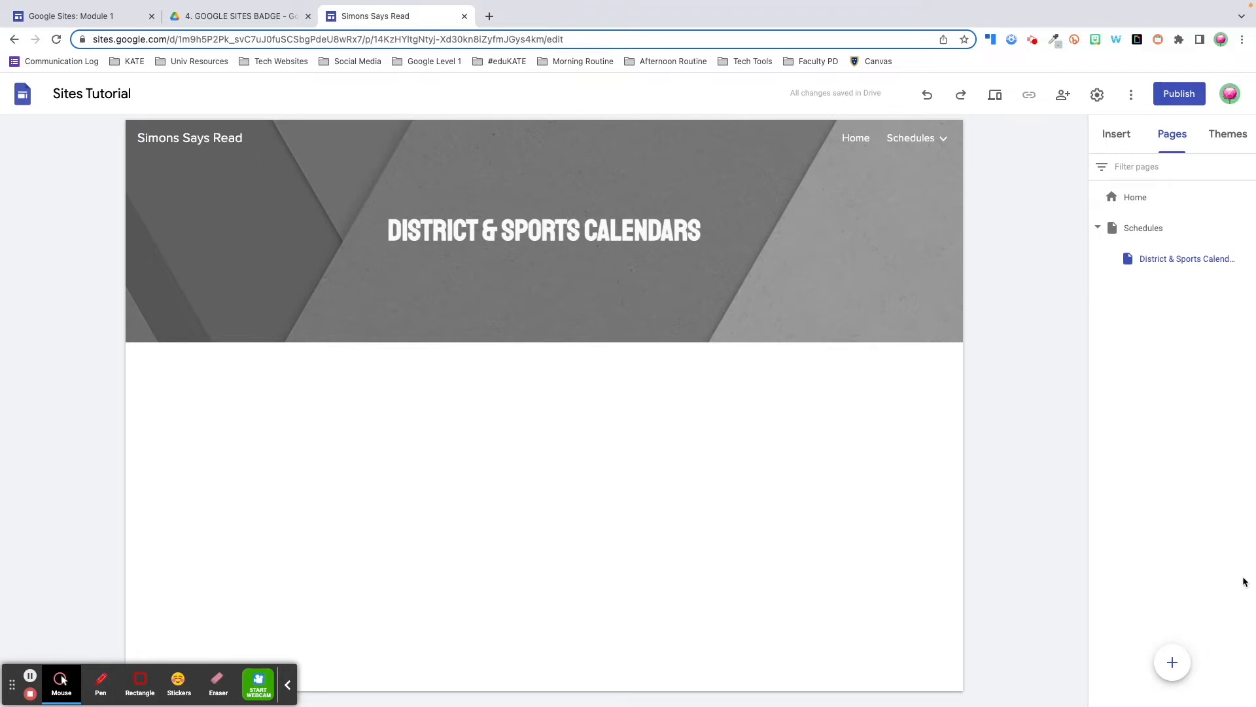
# Start another new page, entering 'Class Sch' for Class Schedule & Calendar
pyautogui.moveTo(1170, 660)
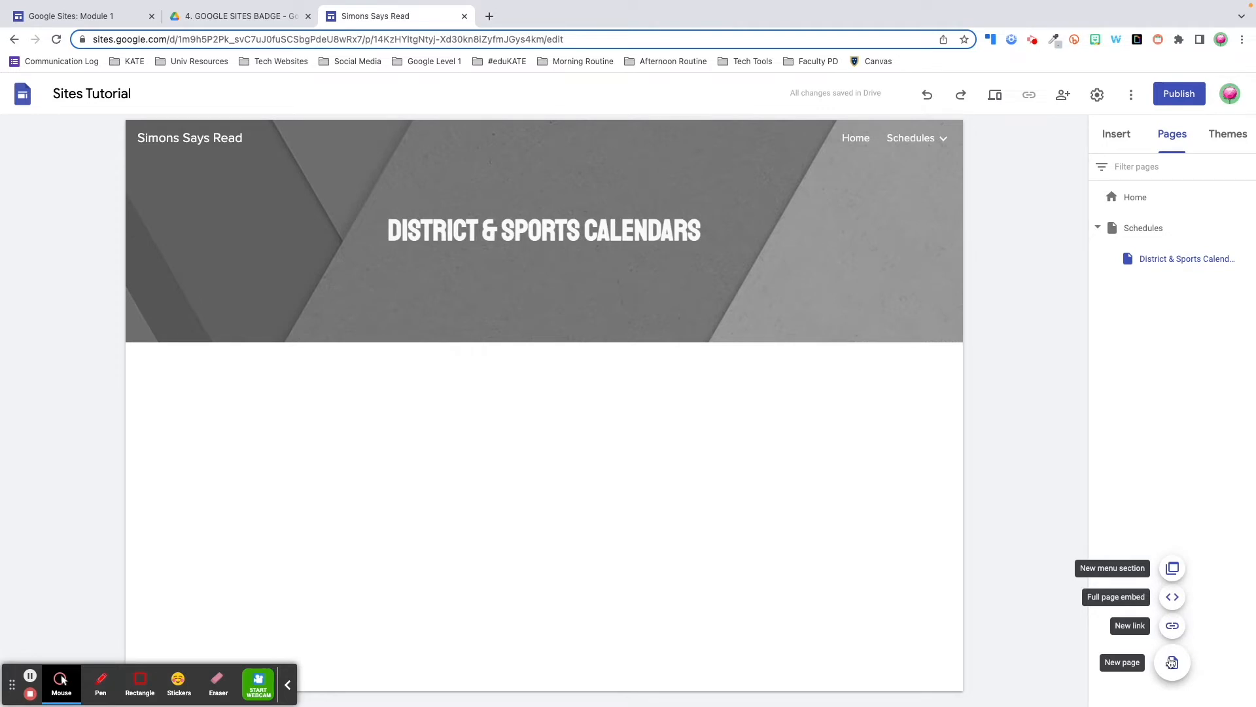
pyautogui.click(1172, 662)
pyautogui.write('Class Sch')
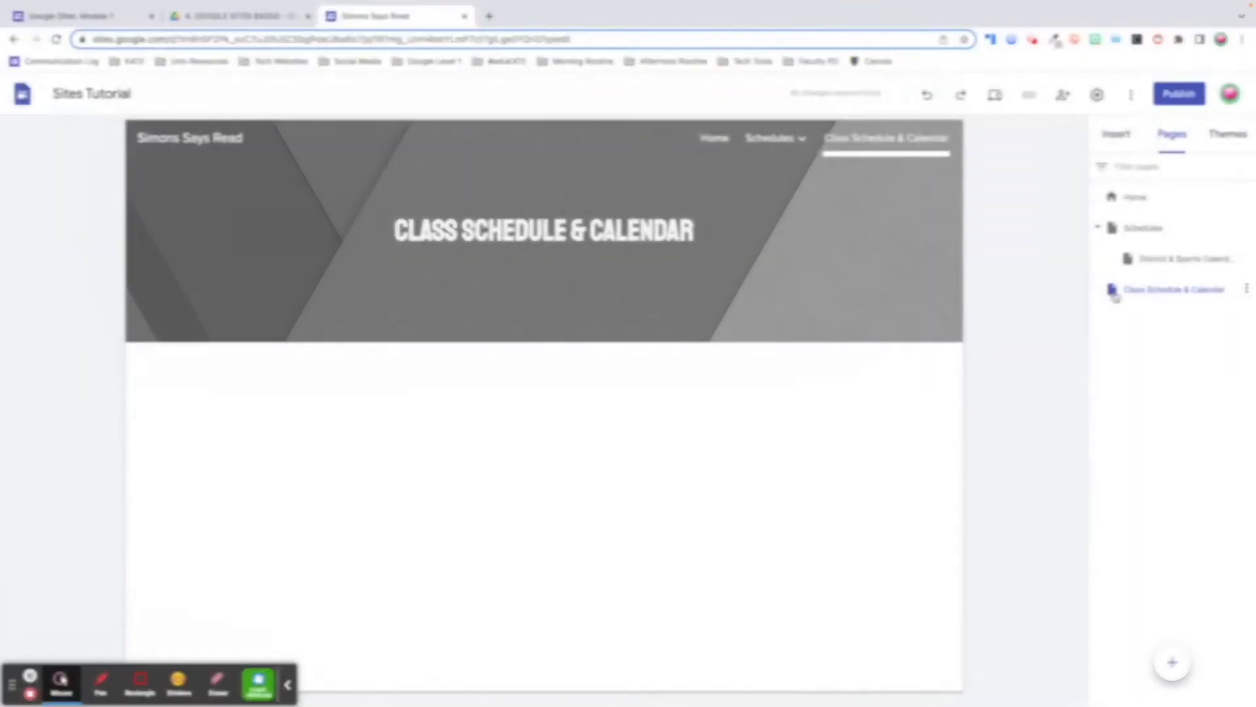
pyautogui.moveTo(904, 199)
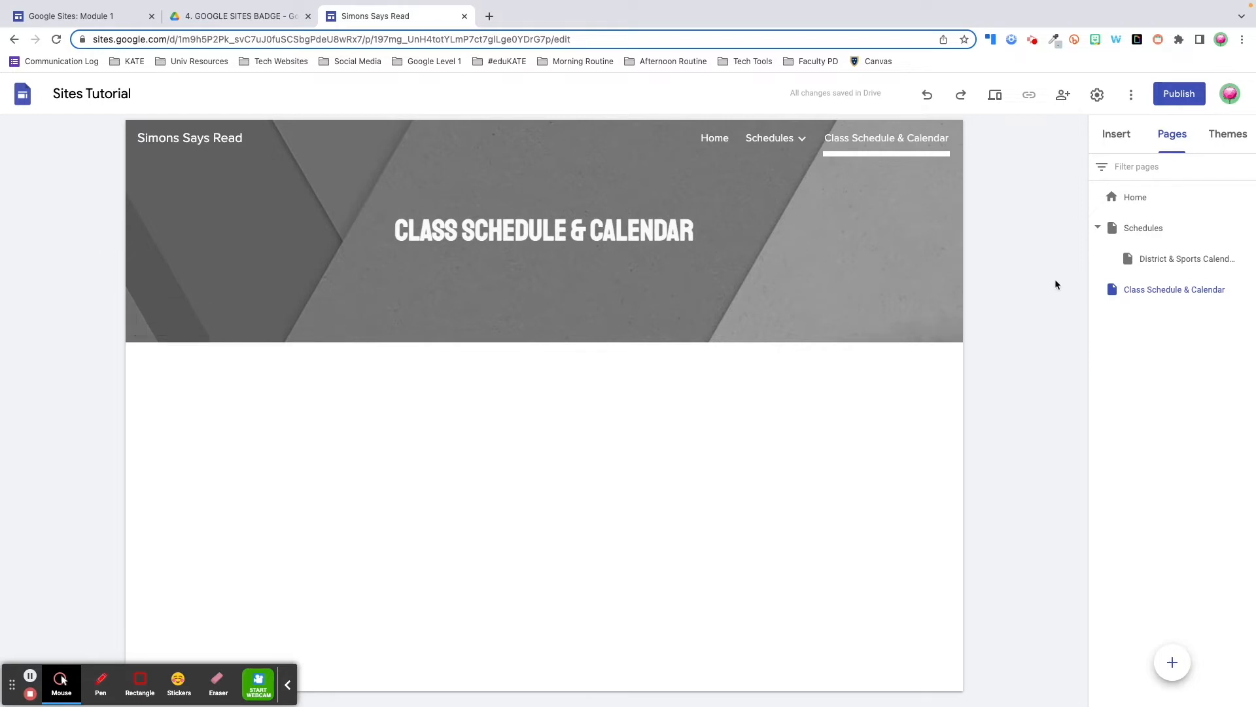
# Nest the Class Schedule & Calendar page under Schedules and begin a new navigation link
pyautogui.click(1125, 296)
pyautogui.moveTo(1125, 296); pyautogui.dragTo(1173, 230)
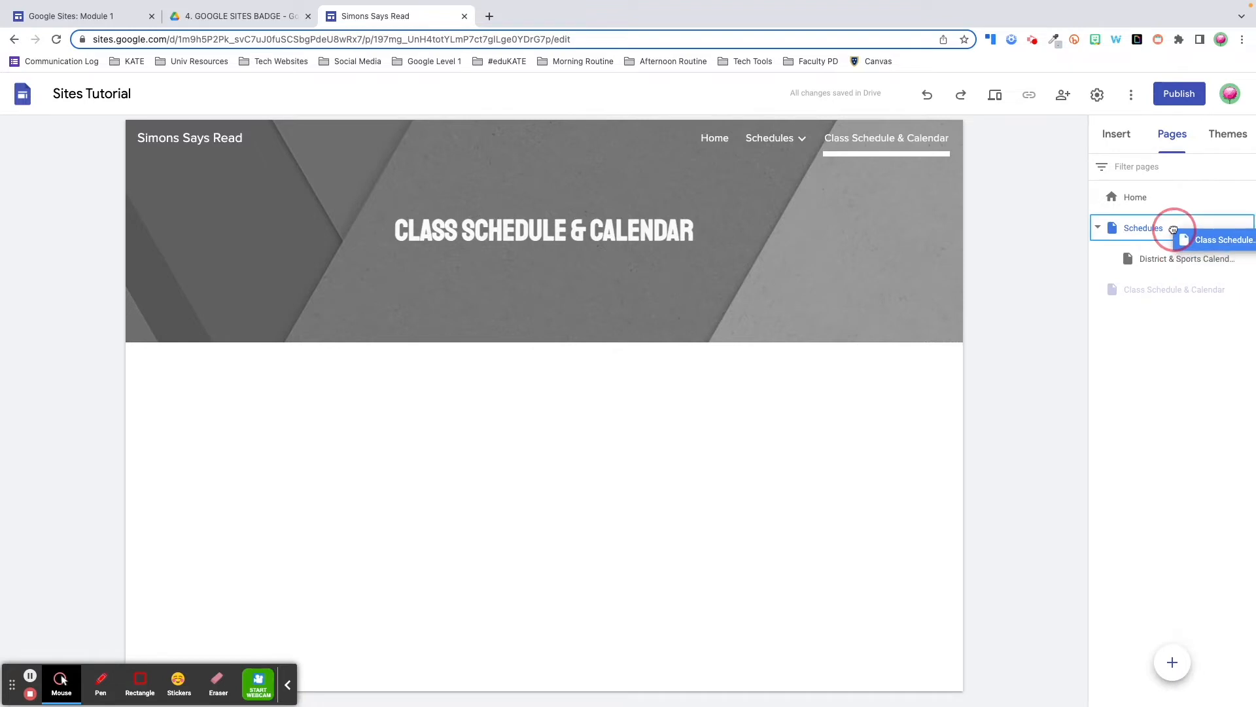
pyautogui.moveTo(1174, 229); pyautogui.dragTo(1166, 228)
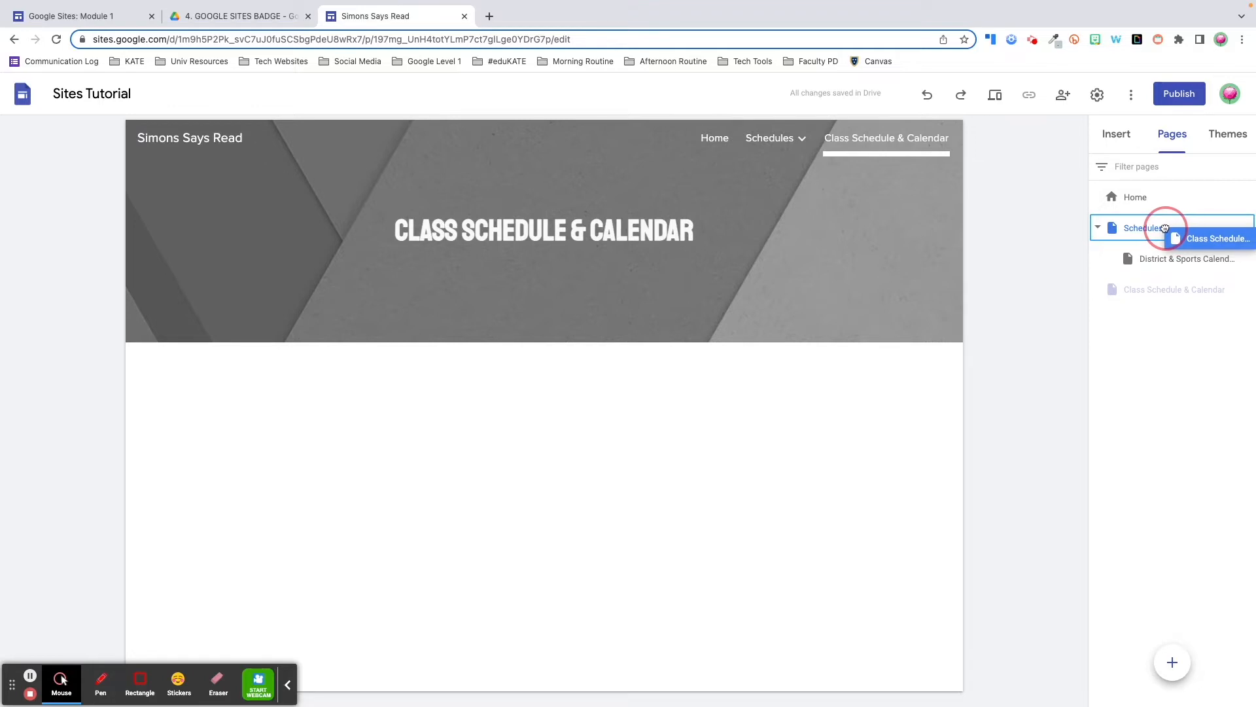
pyautogui.moveTo(1165, 227); pyautogui.dragTo(1166, 228)
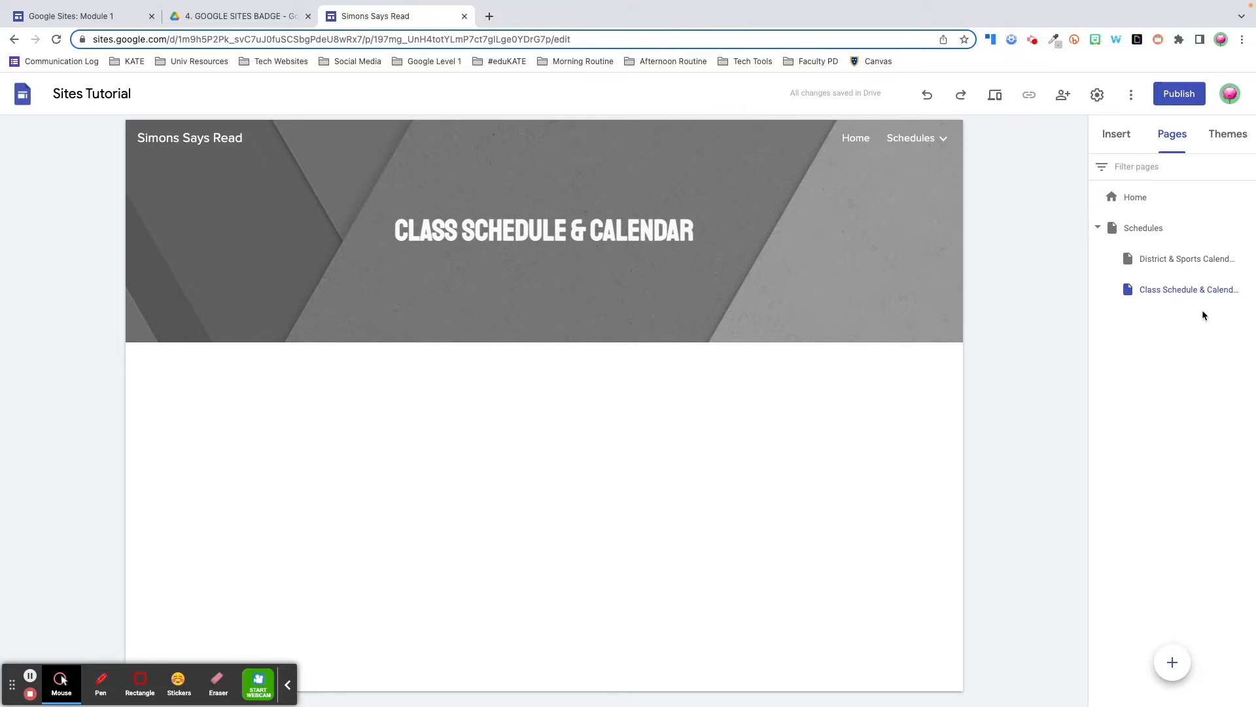
pyautogui.moveTo(1172, 661)
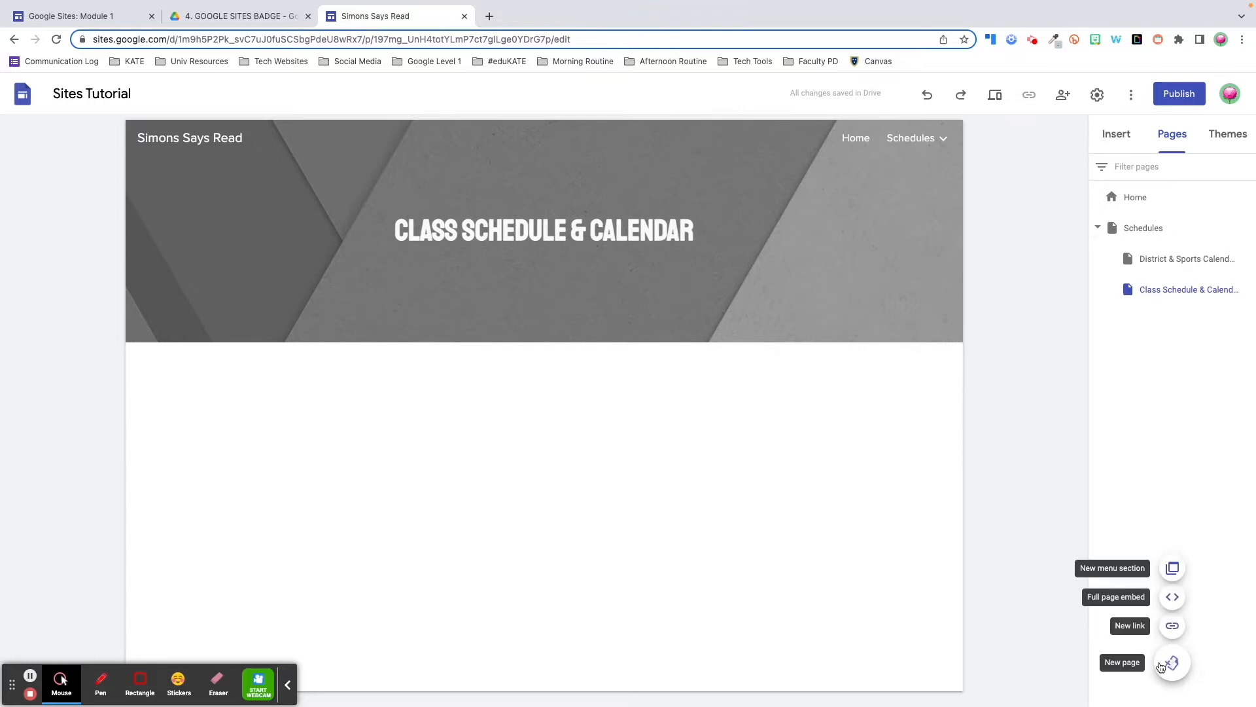
pyautogui.click(1173, 627)
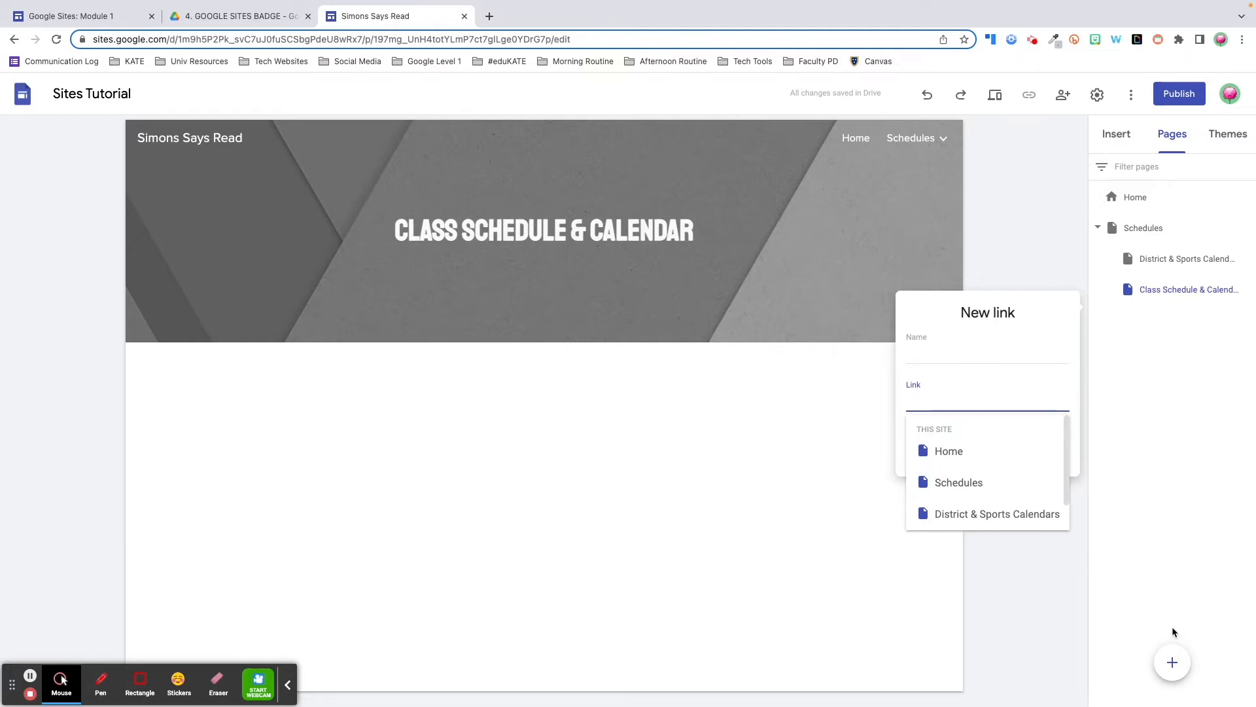
# Name the new link 'Google Classroom' and bring up the Google Sites Badge Classwork page
pyautogui.hotkey('shift', 'Tab')
pyautogui.write('Google Classroom')
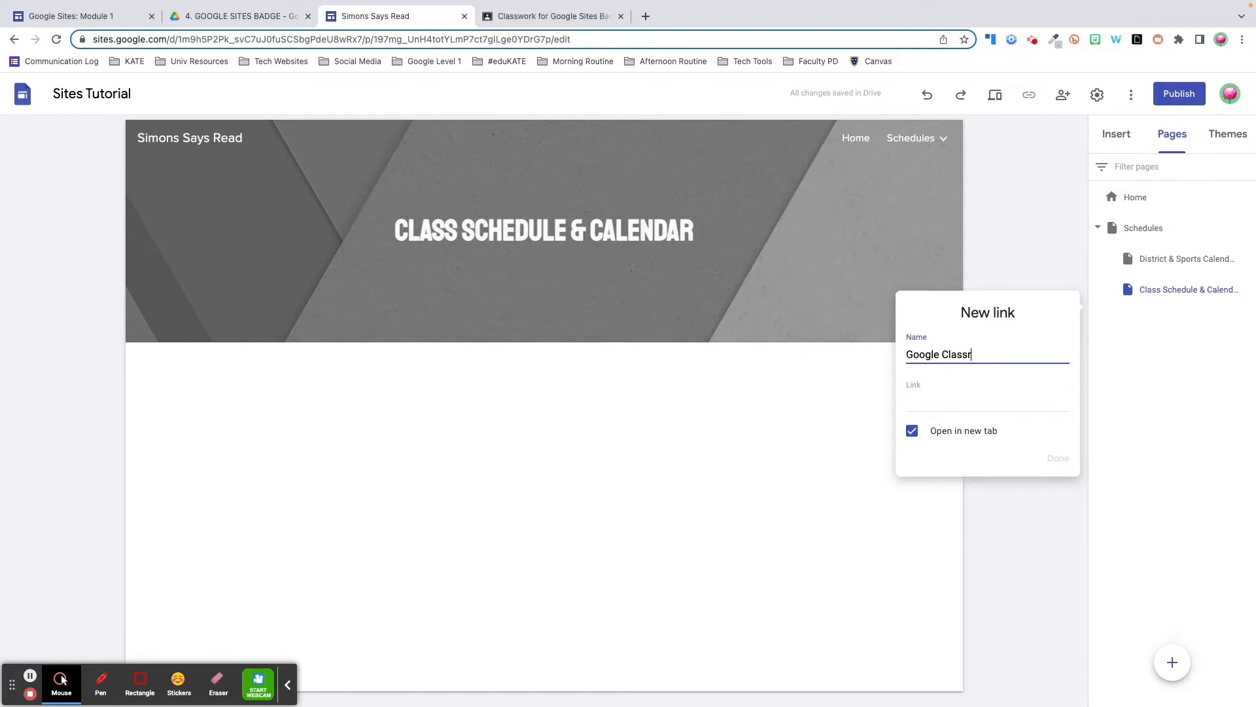
pyautogui.click(568, 15)
pyautogui.click(469, 39)
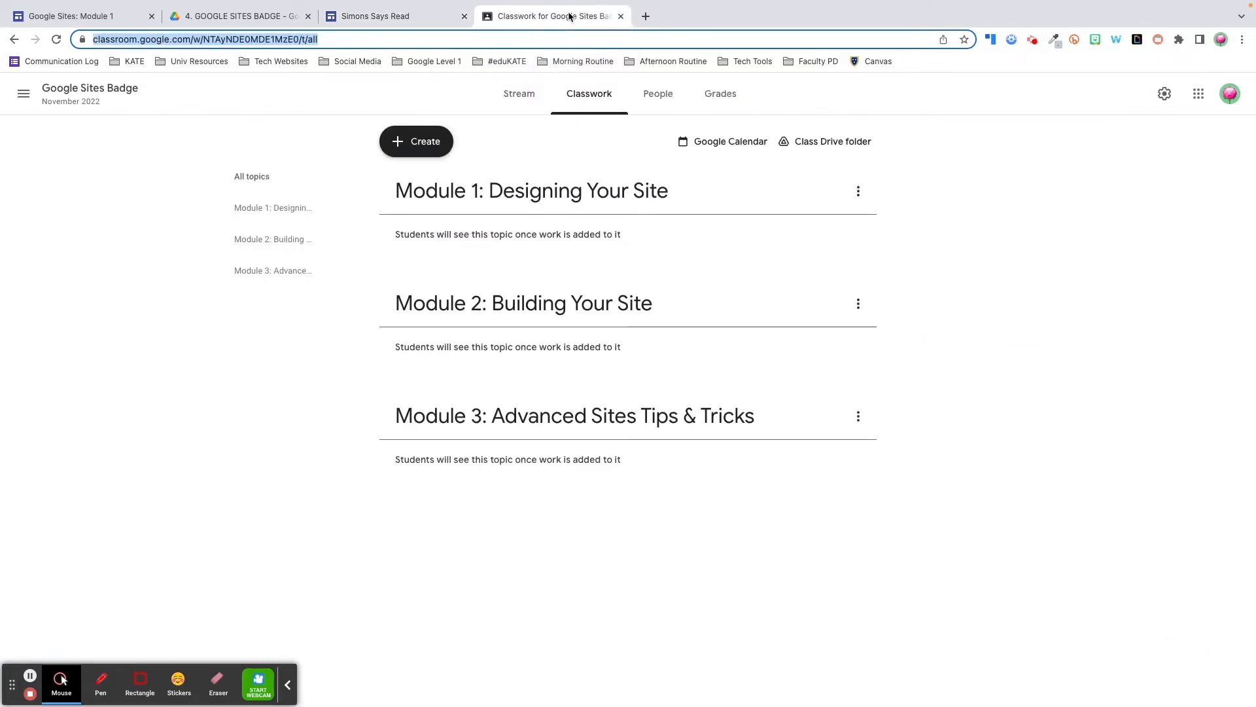
# Copy the Classwork page's web address and go back to the Simons Says Read editor
pyautogui.click(364, 38)
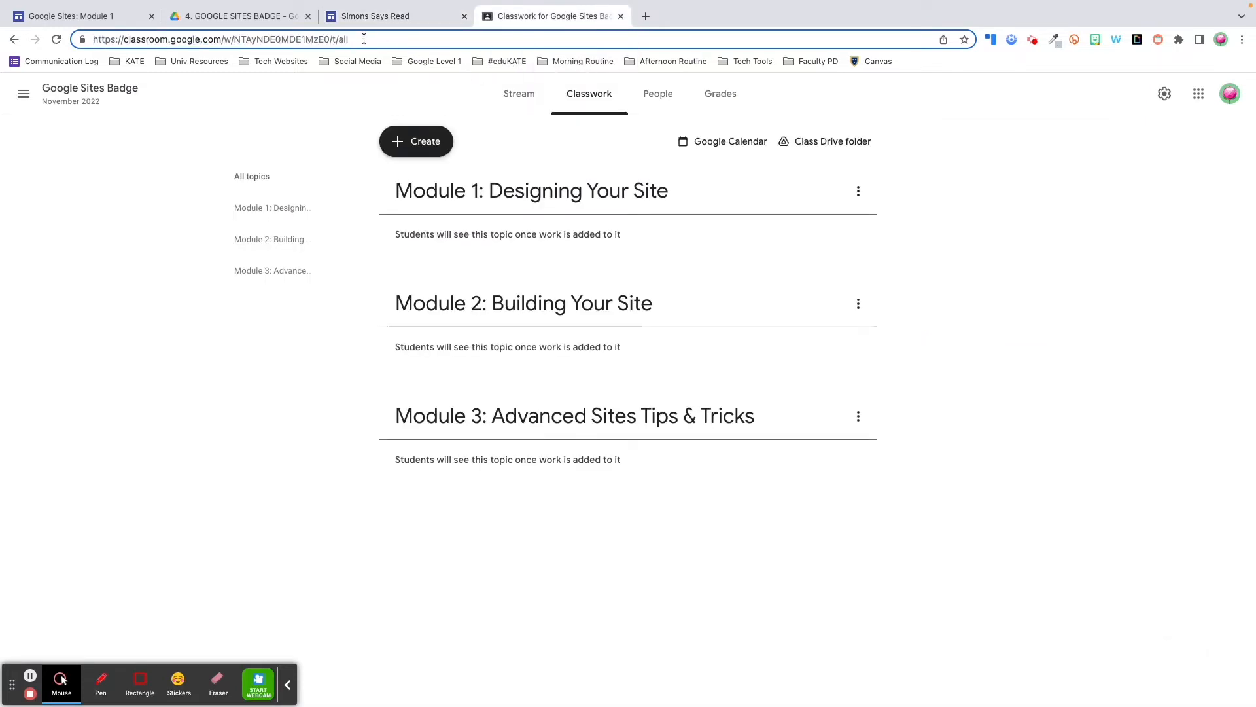
pyautogui.press('super+a')
pyautogui.hotkey('ctrl', 'c')
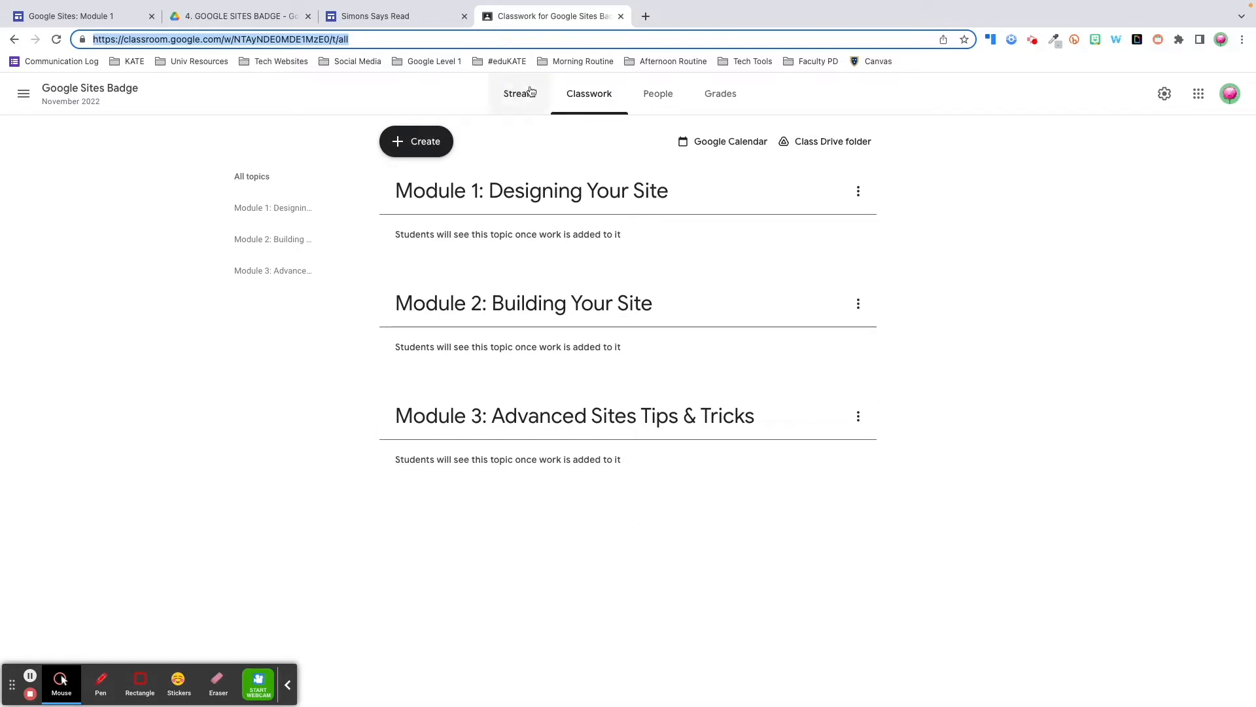
pyautogui.click(399, 16)
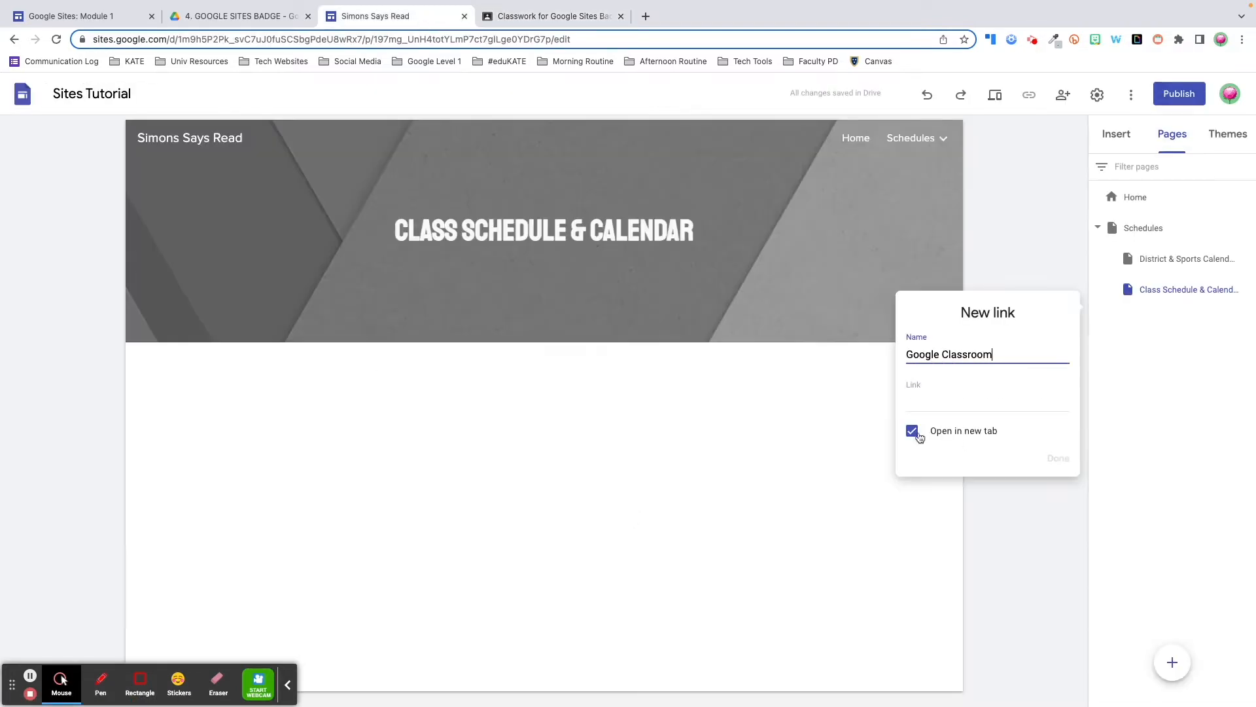
# Paste the Classwork URL as the Google Classroom link target, opening in a new tab, and add it
pyautogui.click(917, 402)
pyautogui.hotkey('ctrl', 'v')
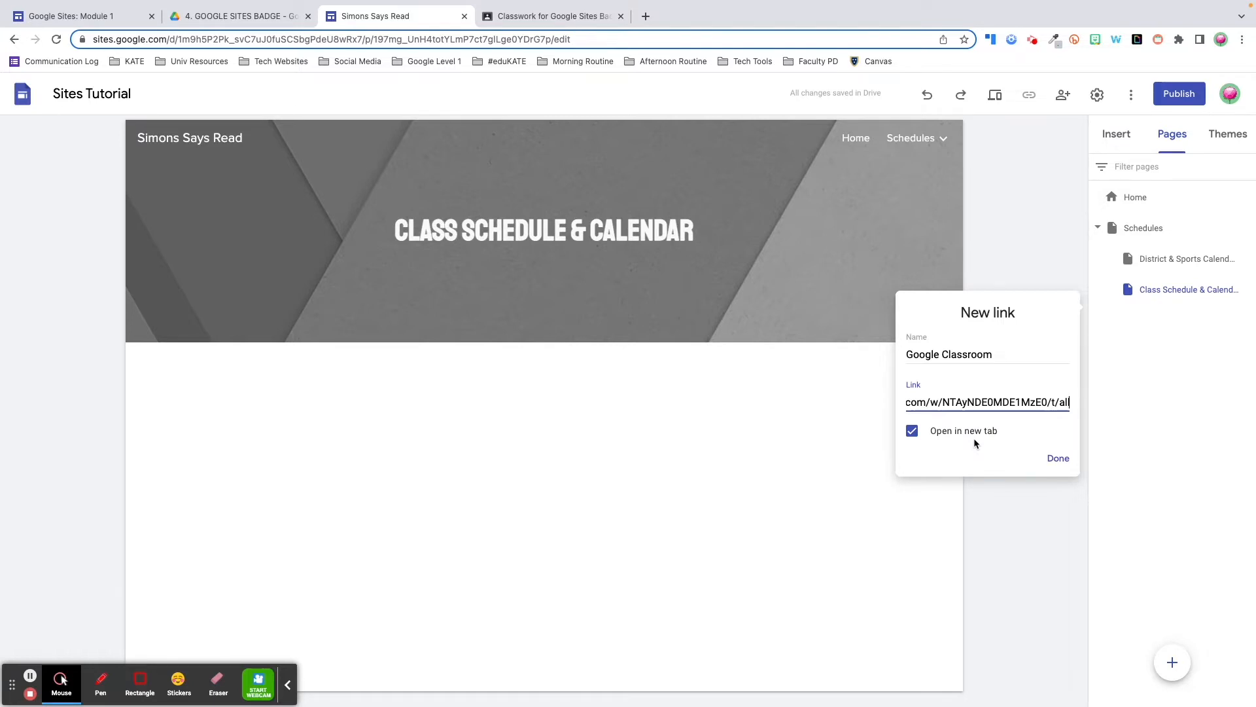
pyautogui.click(1058, 458)
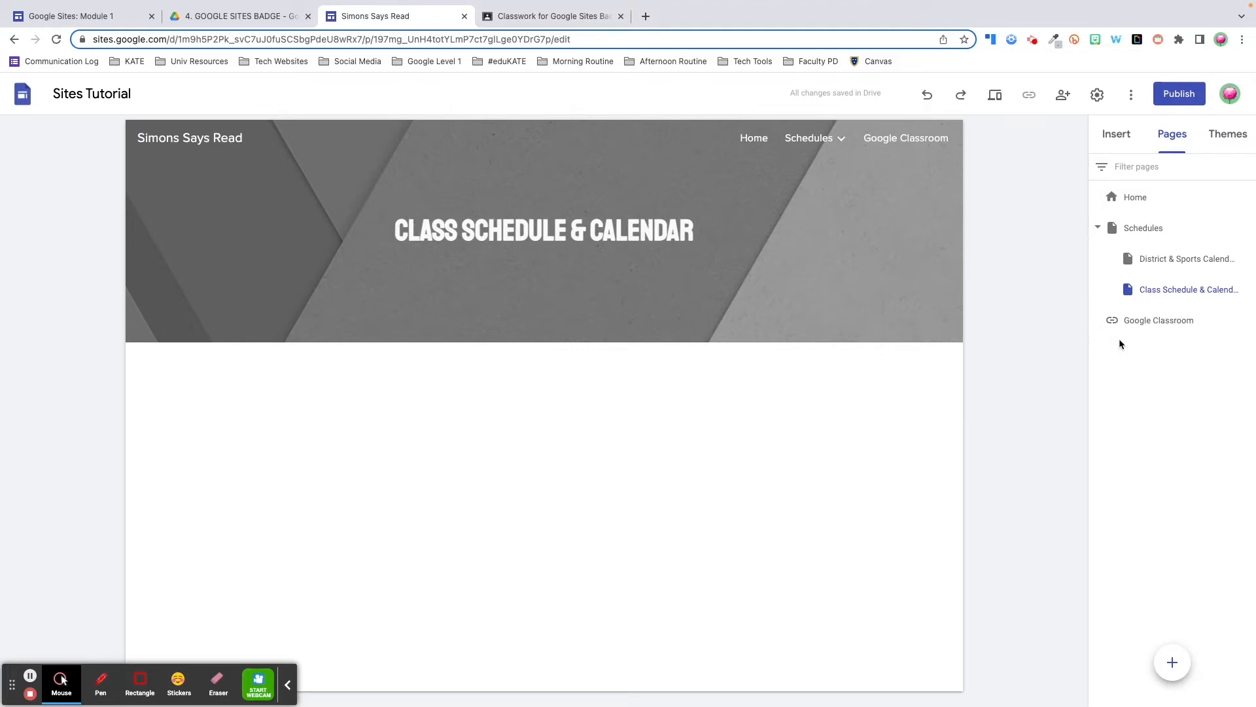
pyautogui.moveTo(1180, 668)
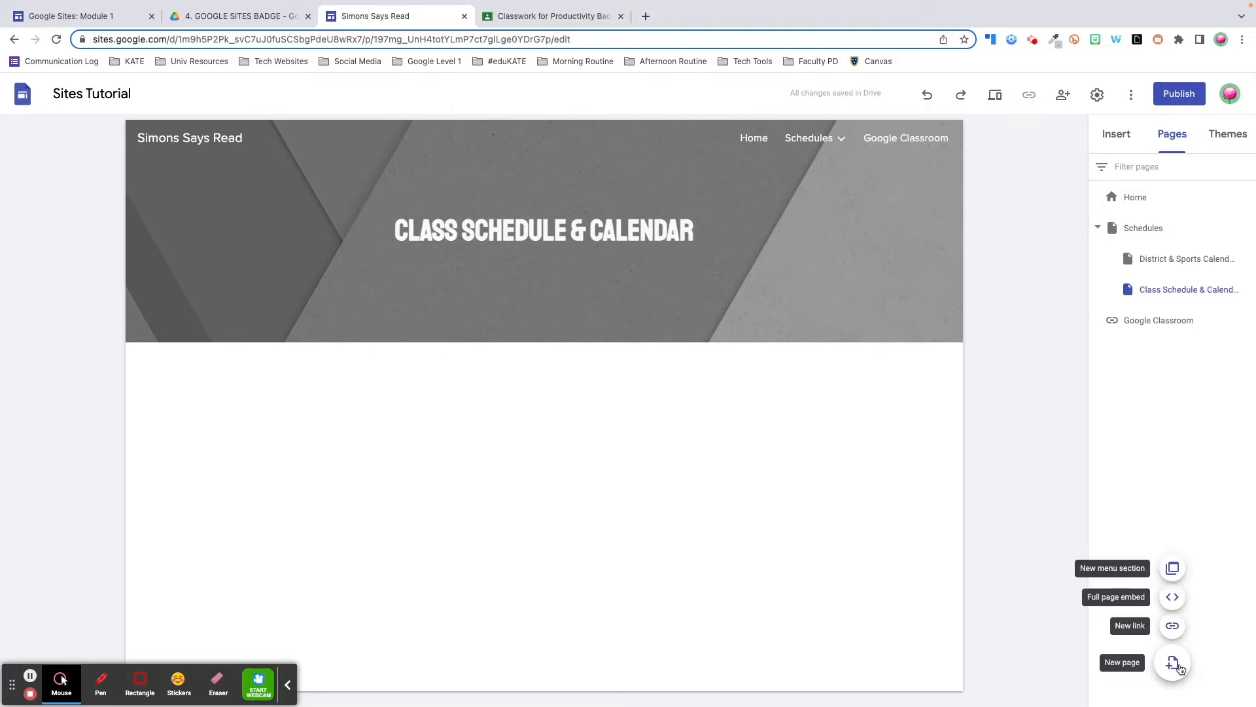
# Create a navigation menu section named 'Google Classroom'
pyautogui.click(1173, 569)
pyautogui.write('Google Classroom')
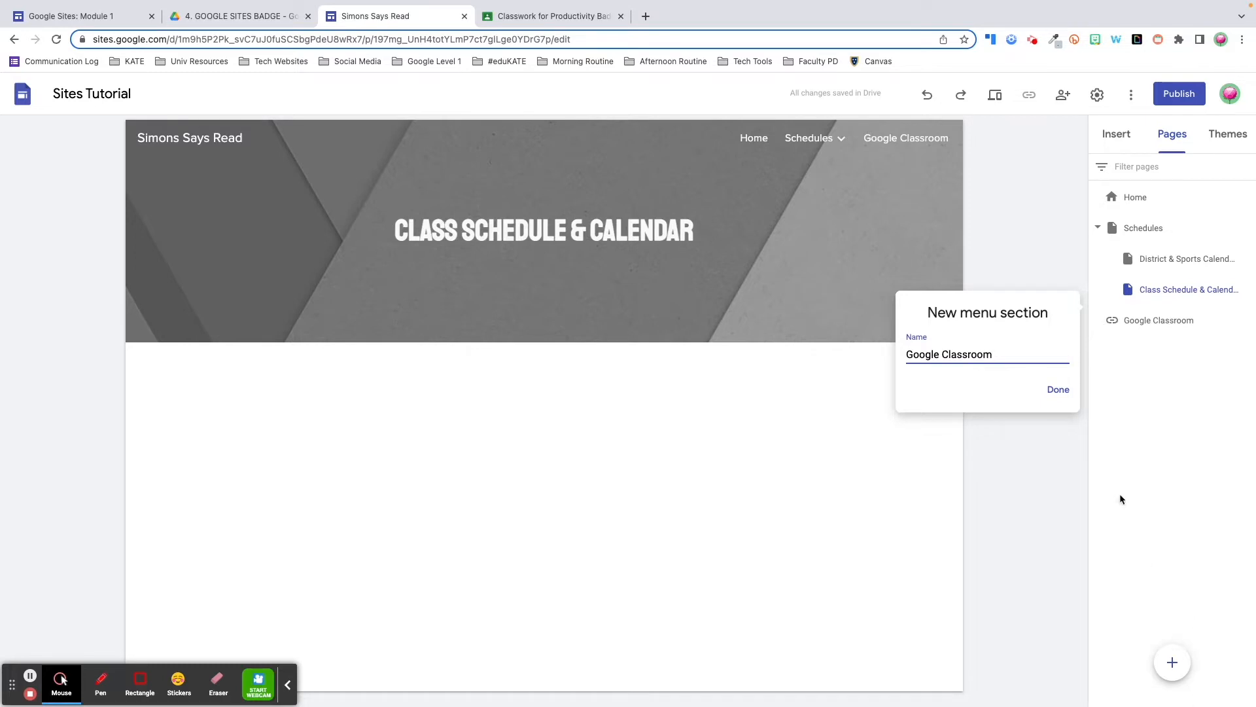
pyautogui.click(1058, 391)
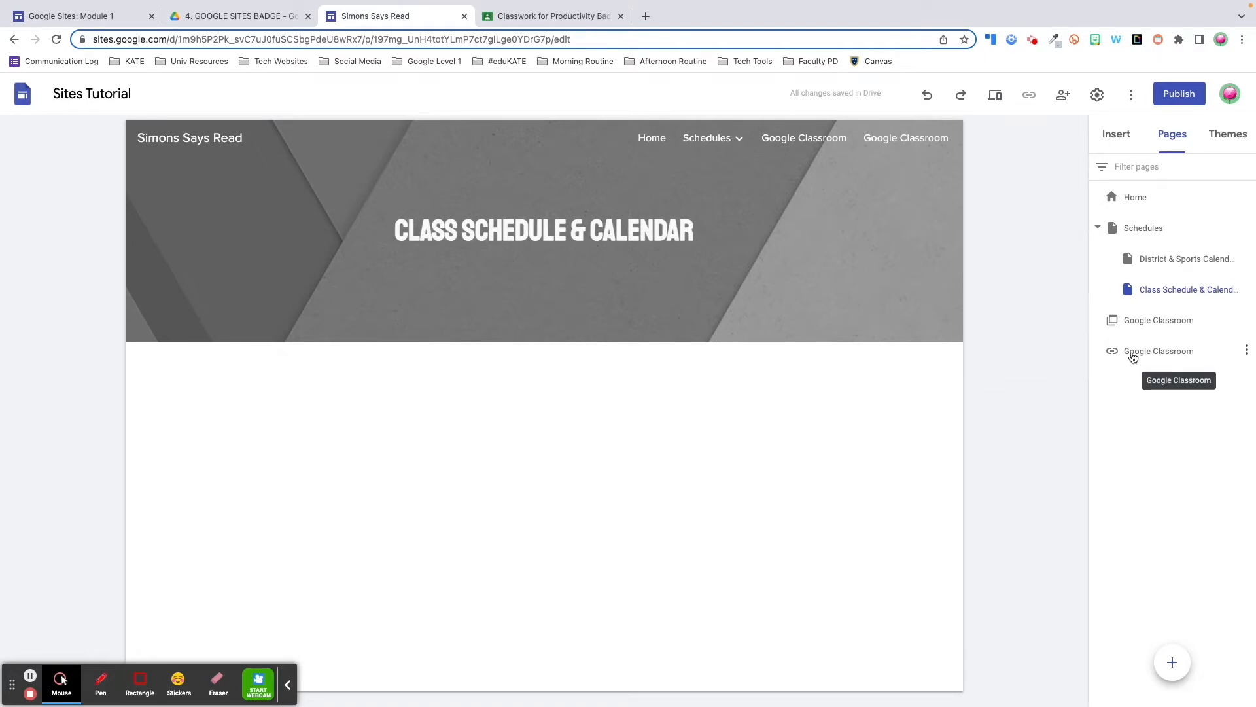
# Move the Classroom link into the Google Classroom section and rename it 'Block 1'
pyautogui.moveTo(1132, 357); pyautogui.dragTo(1172, 320)
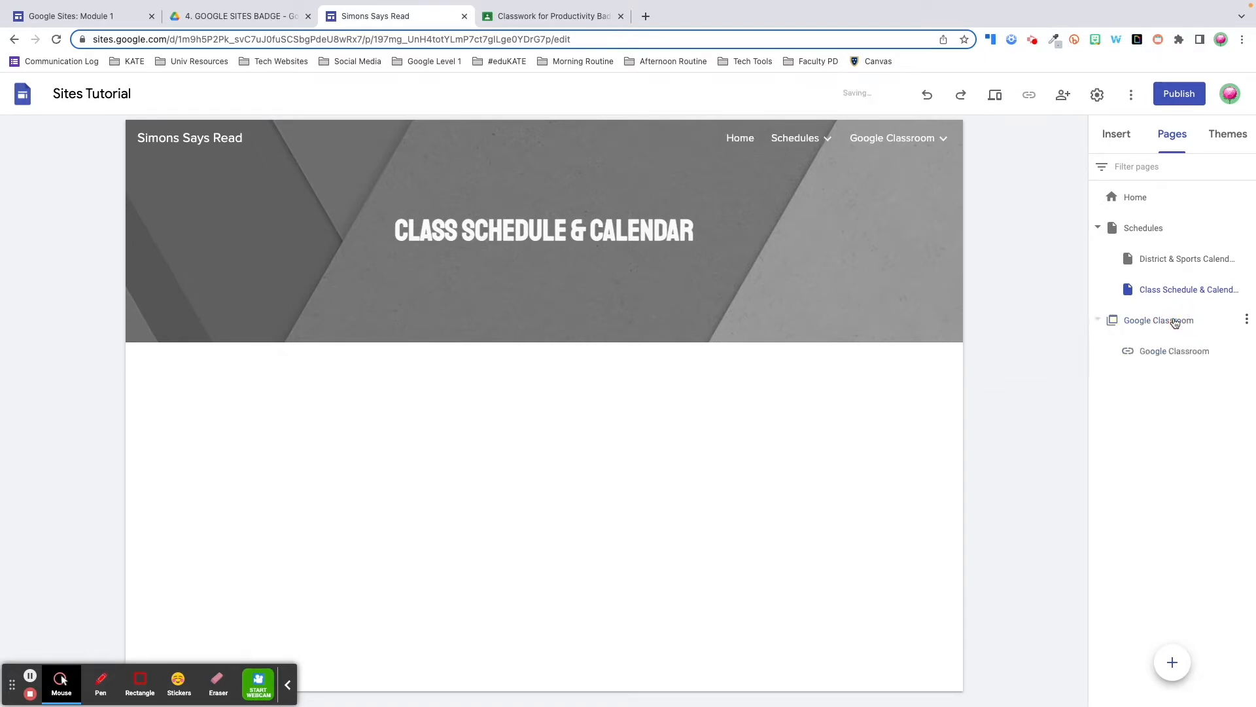
pyautogui.click(1246, 352)
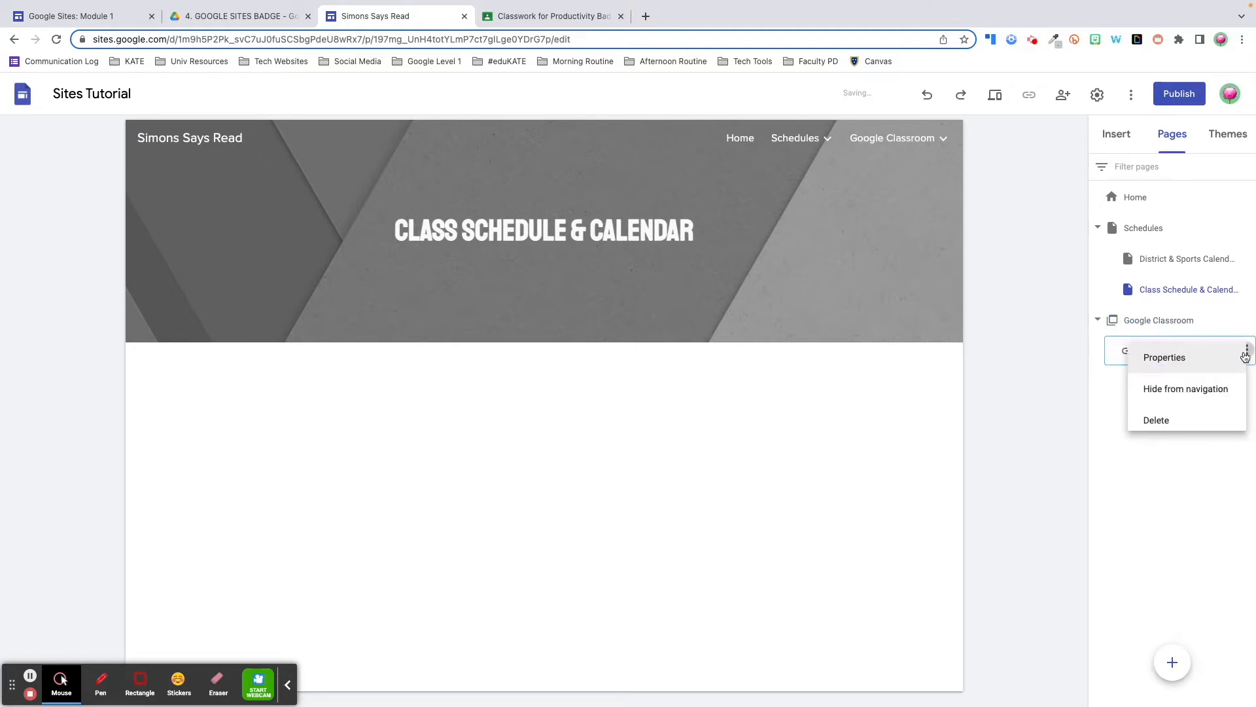
pyautogui.moveTo(1003, 407); pyautogui.dragTo(878, 393)
pyautogui.write('Block 1')
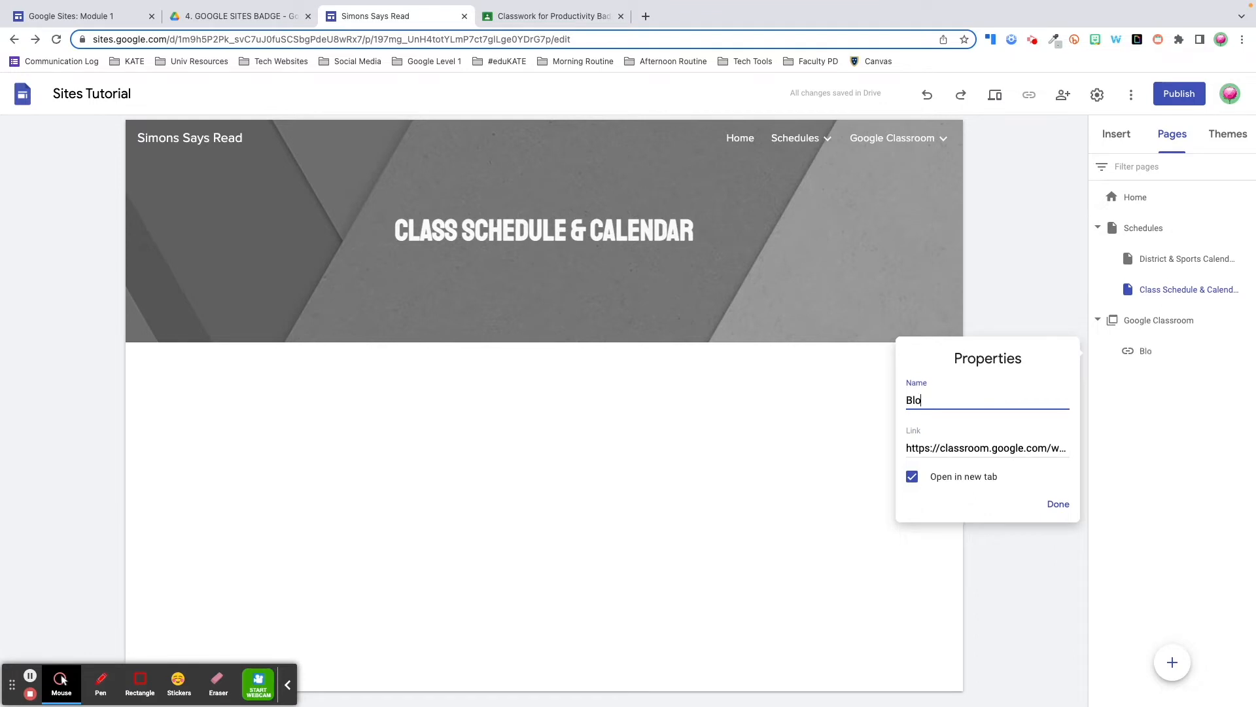
pyautogui.click(1056, 509)
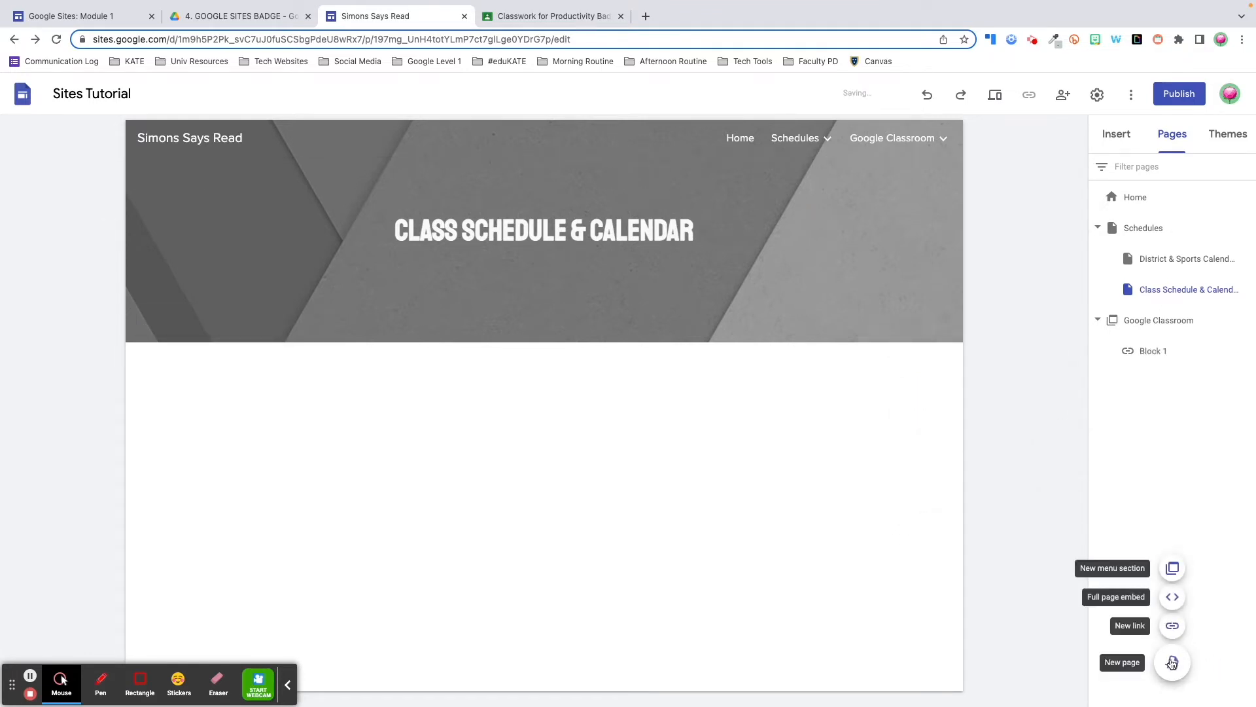
# Add a 'Block 2' link to the Productivity Badge Classwork page and preview the Google Classroom menu
pyautogui.click(1172, 627)
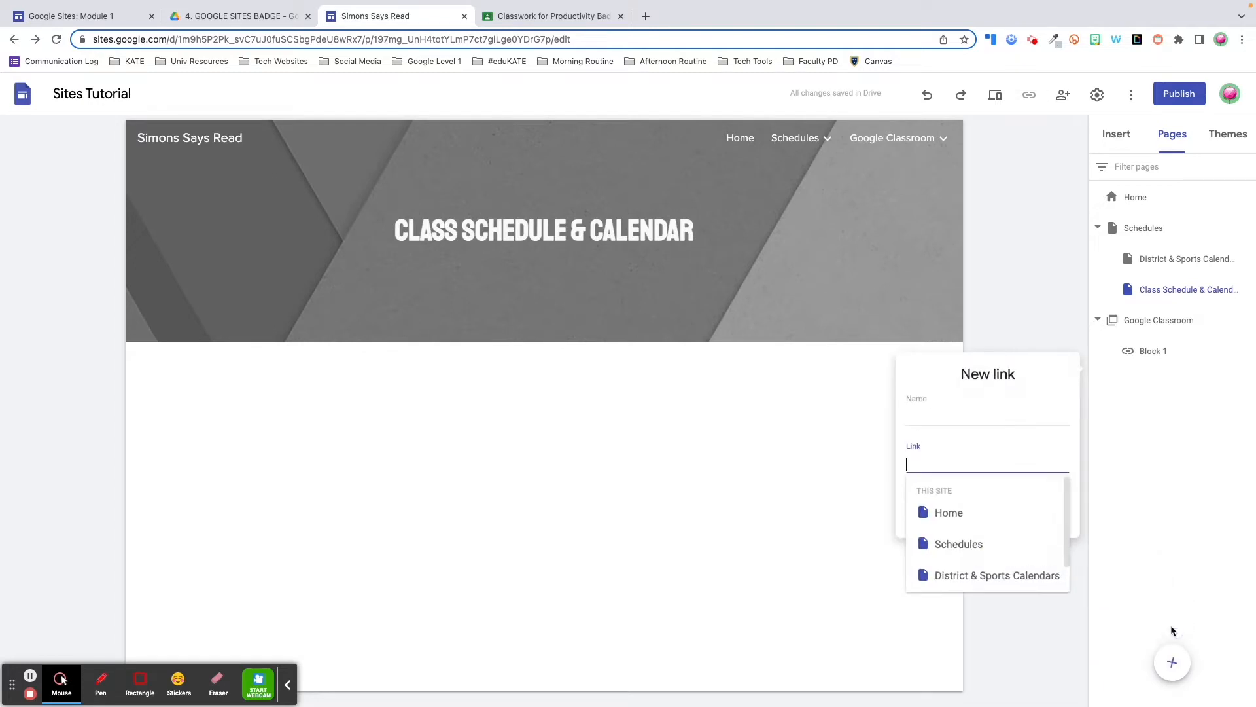
pyautogui.click(983, 422)
pyautogui.write('Block 2')
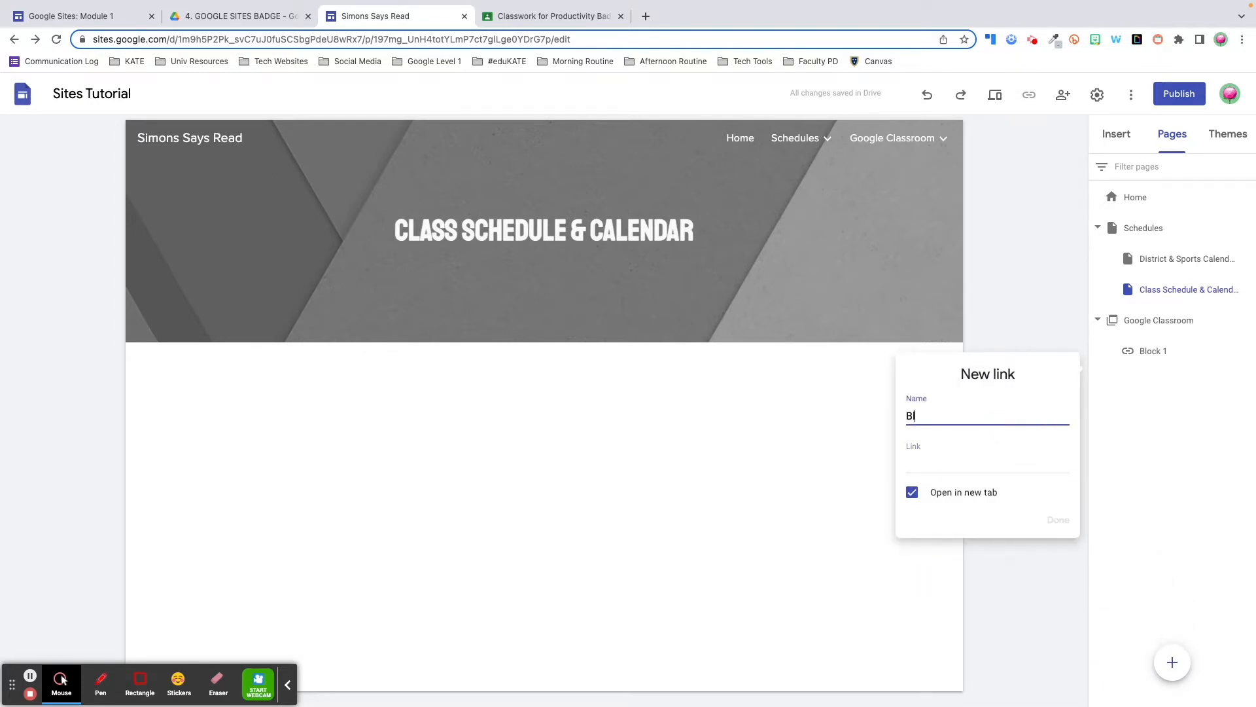
pyautogui.click(483, 12)
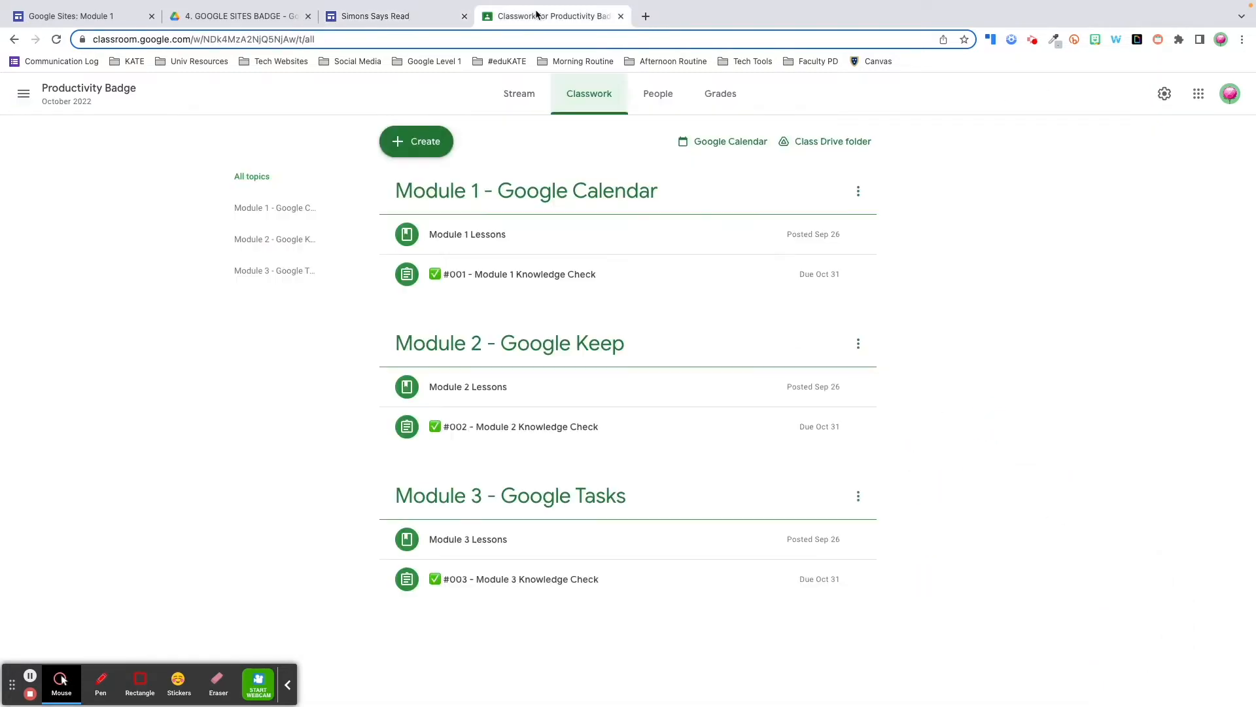
pyautogui.click(460, 40)
pyautogui.hotkey('ctrl', 'c')
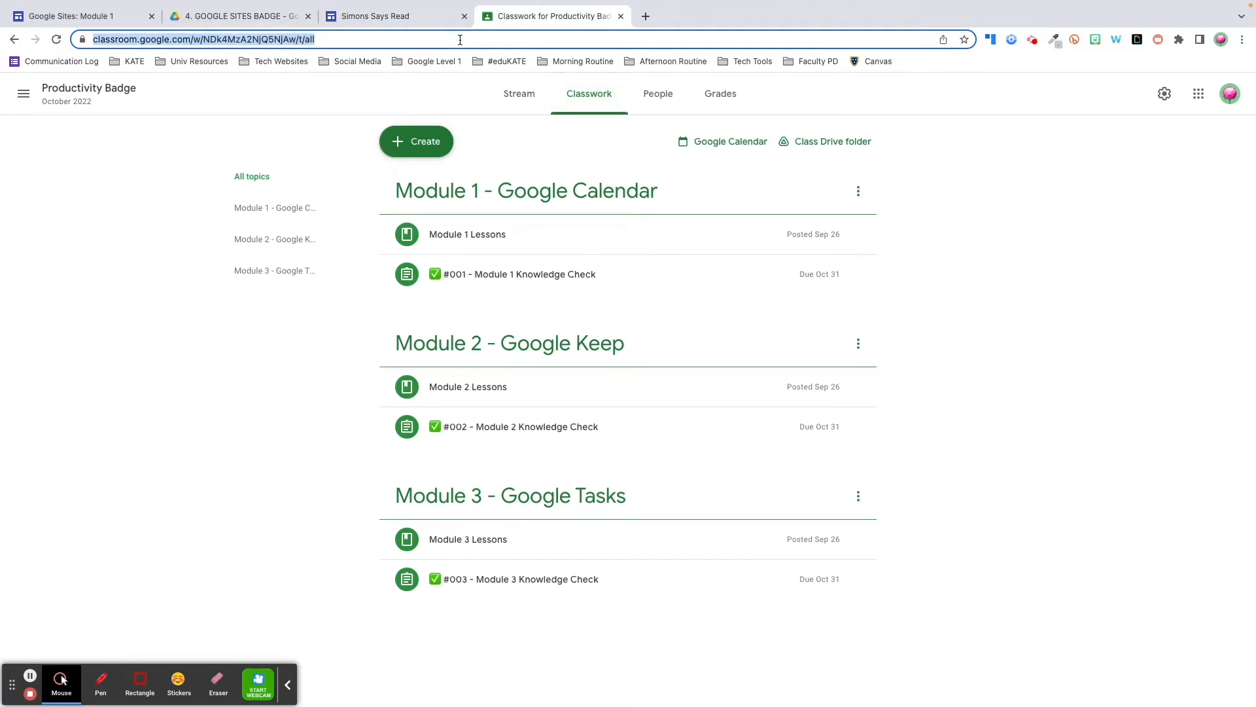
pyautogui.click(375, 16)
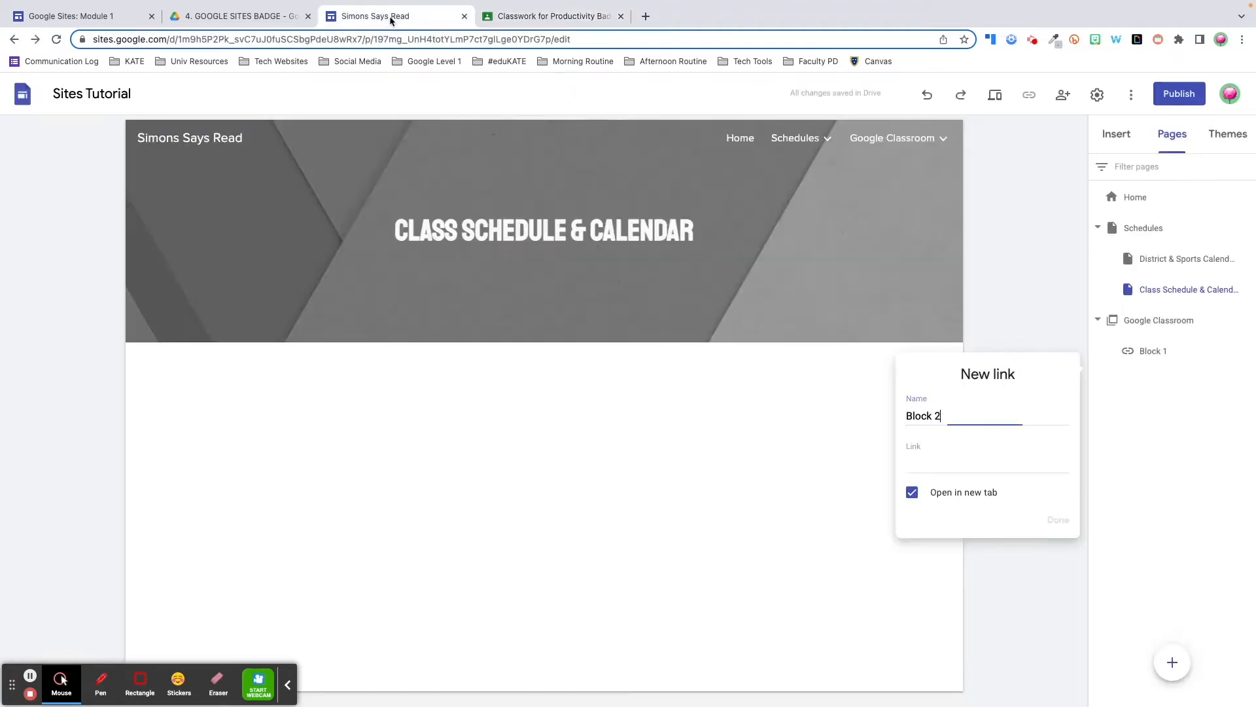
pyautogui.click(968, 459)
pyautogui.hotkey('ctrl', 'v')
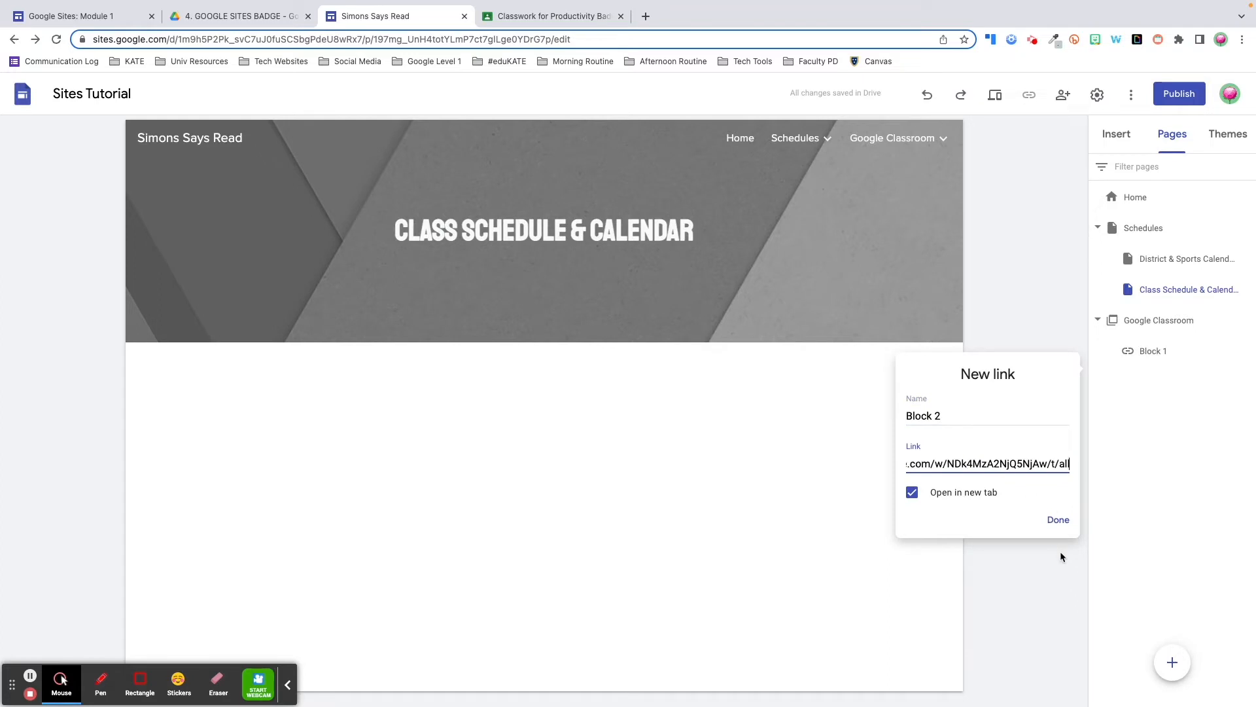
pyautogui.click(1058, 521)
pyautogui.click(898, 141)
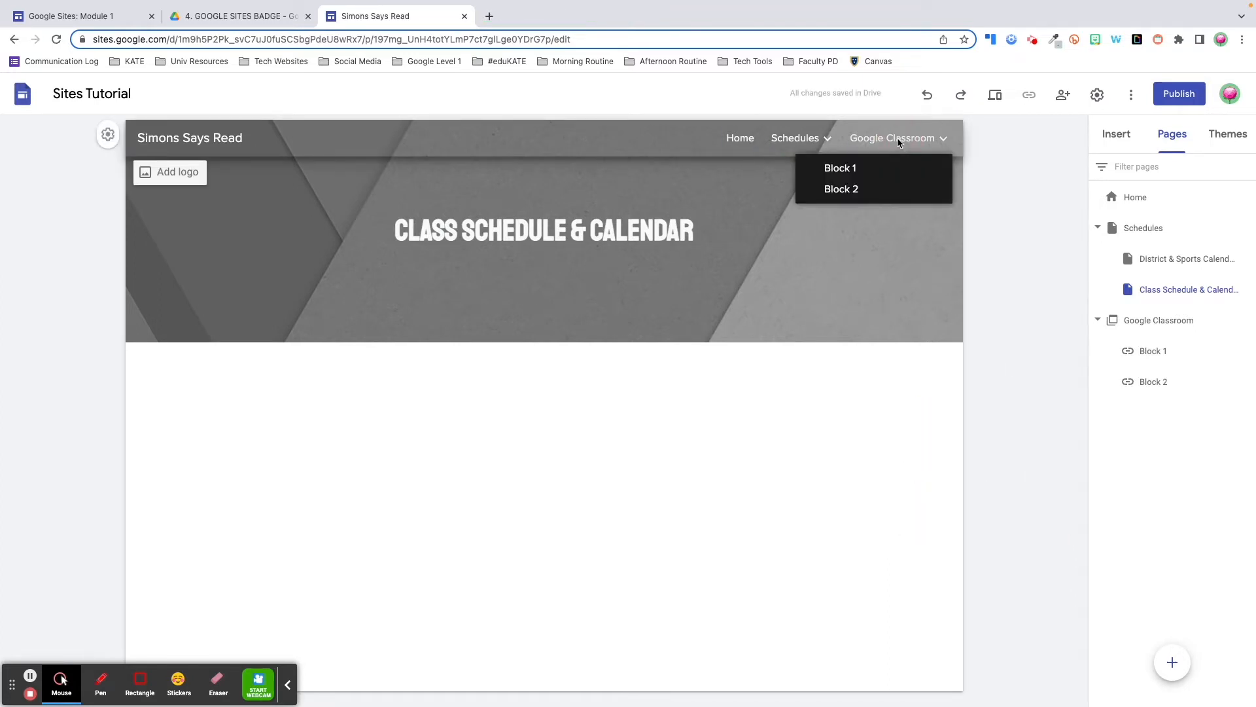
pyautogui.click(899, 141)
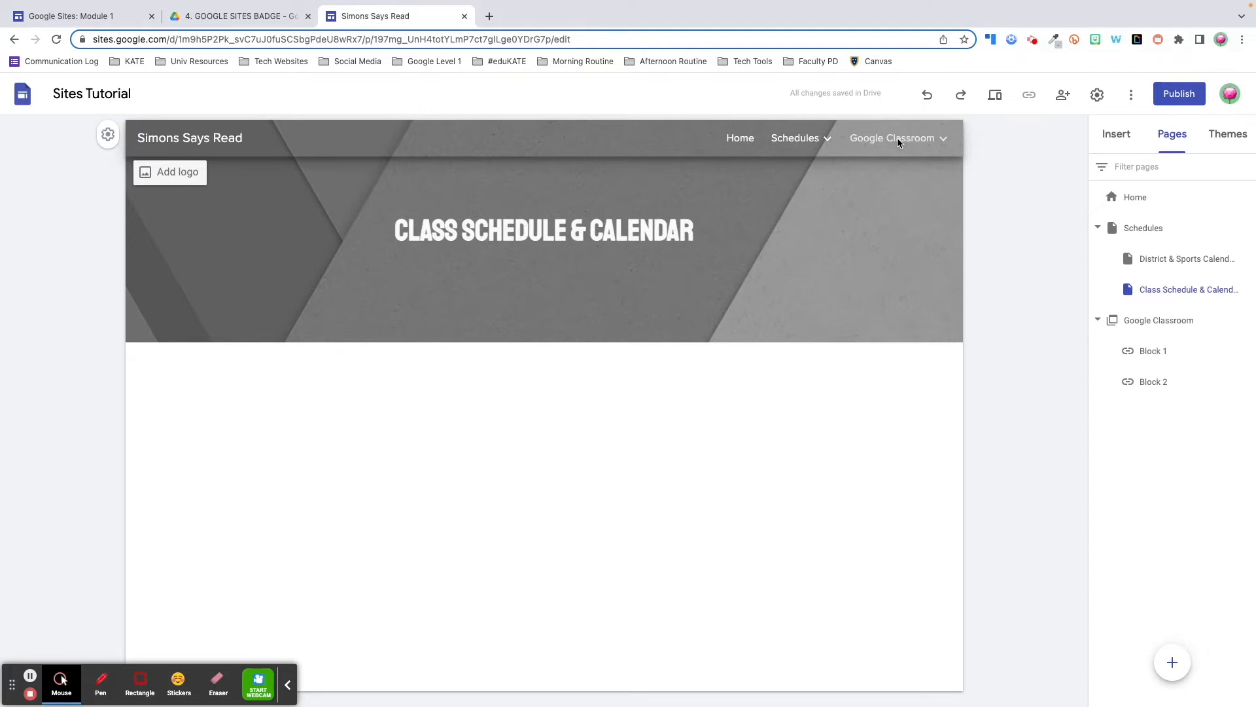
pyautogui.click(796, 140)
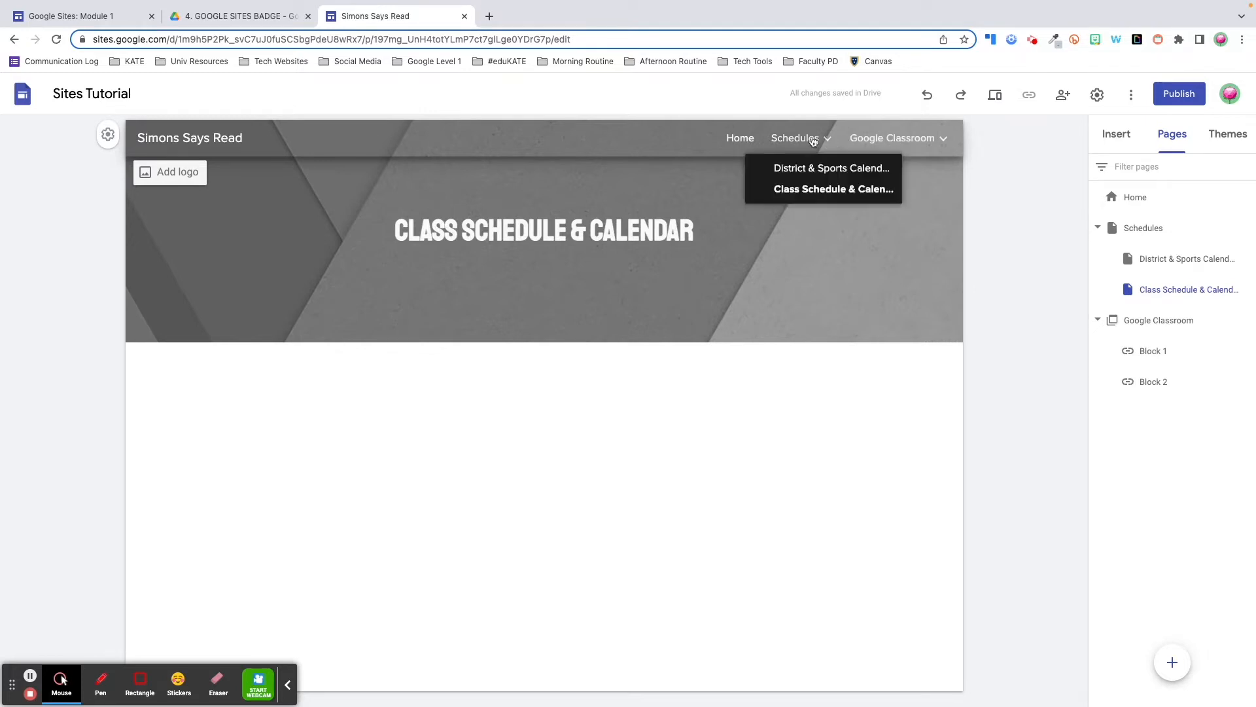
pyautogui.click(796, 140)
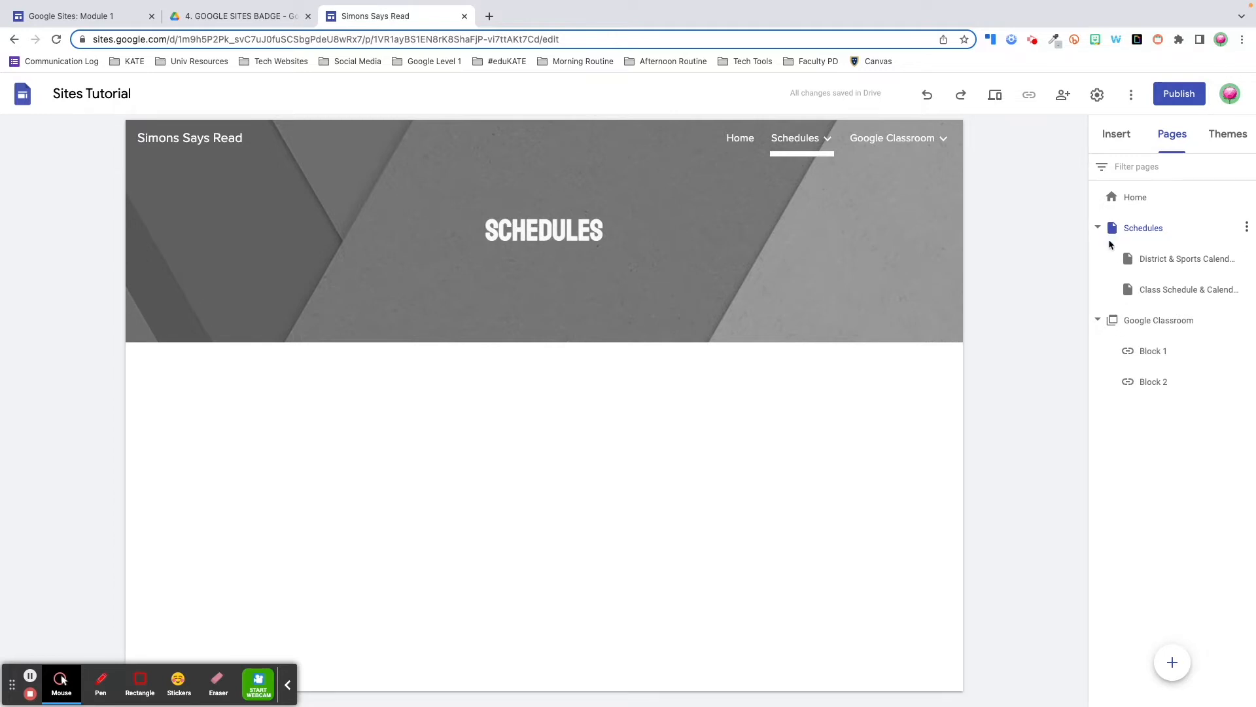
pyautogui.moveTo(910, 128)
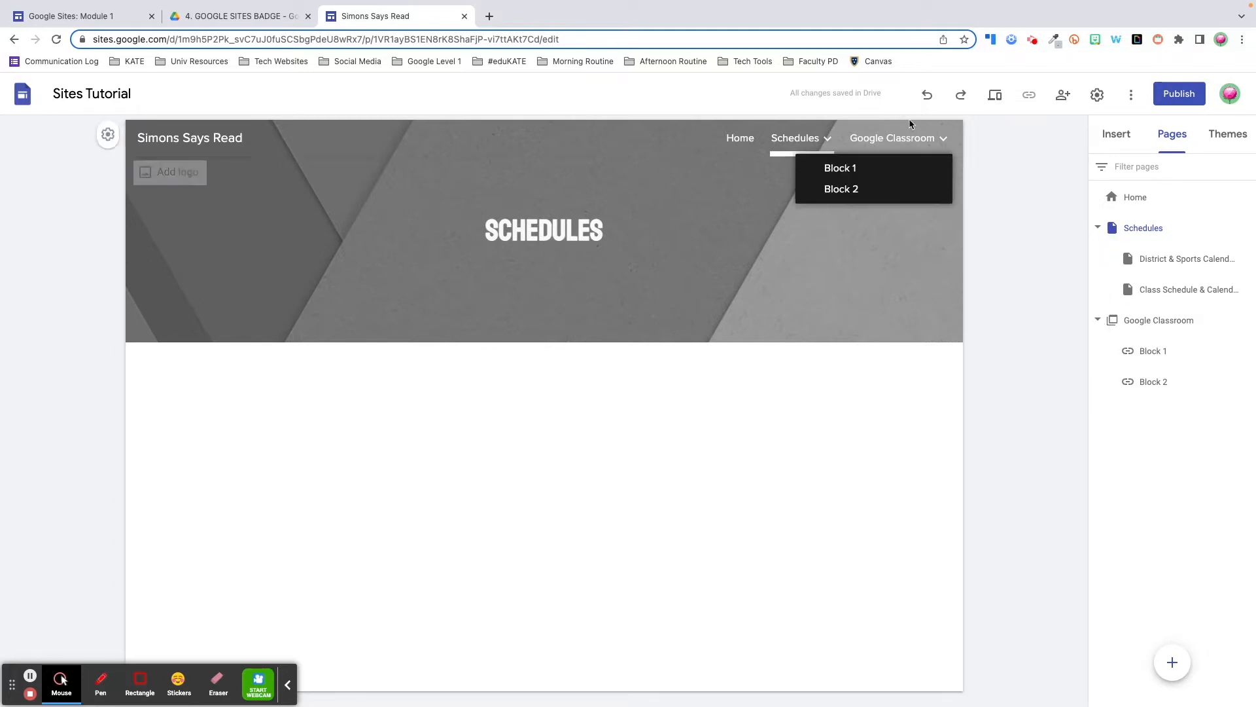
pyautogui.click(841, 168)
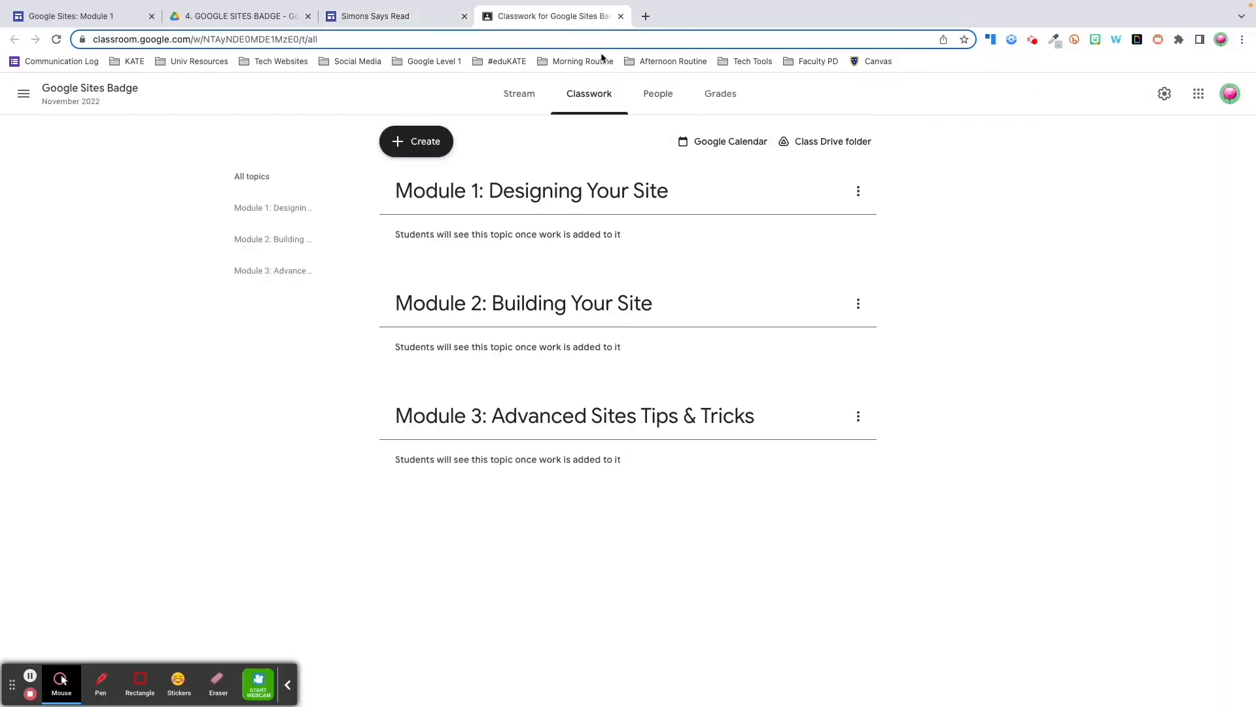
pyautogui.click(621, 15)
pyautogui.click(841, 189)
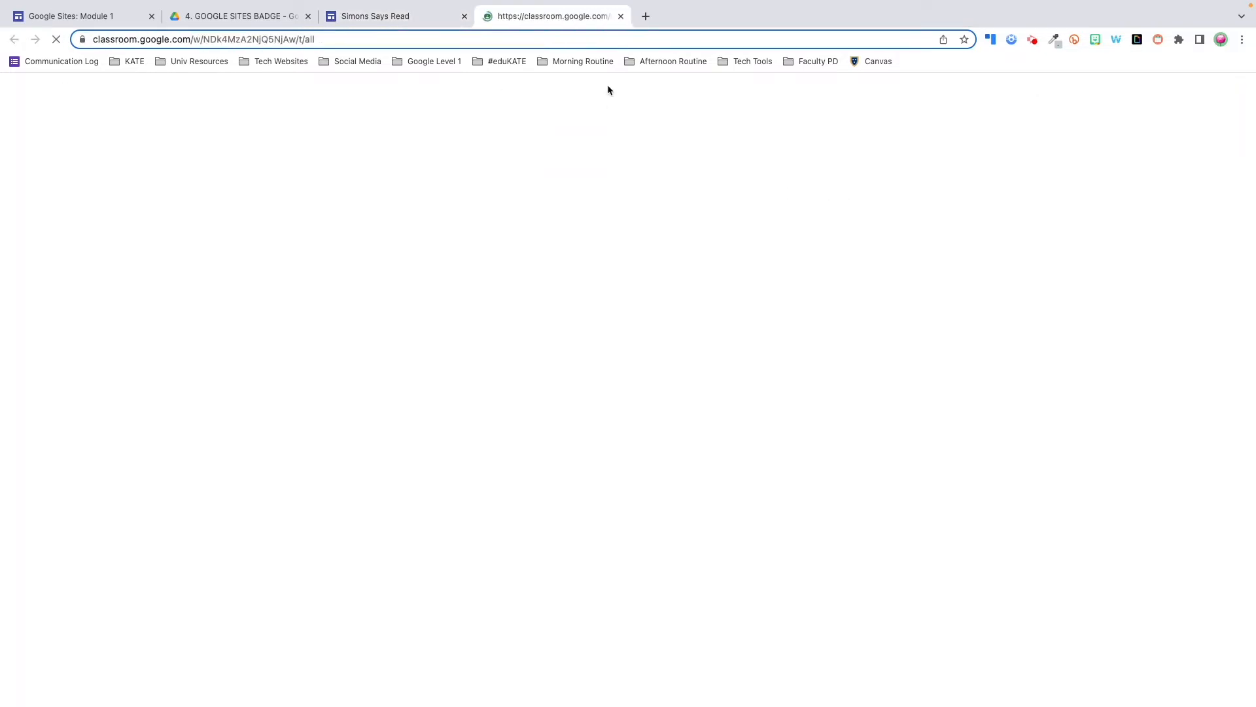
pyautogui.click(621, 16)
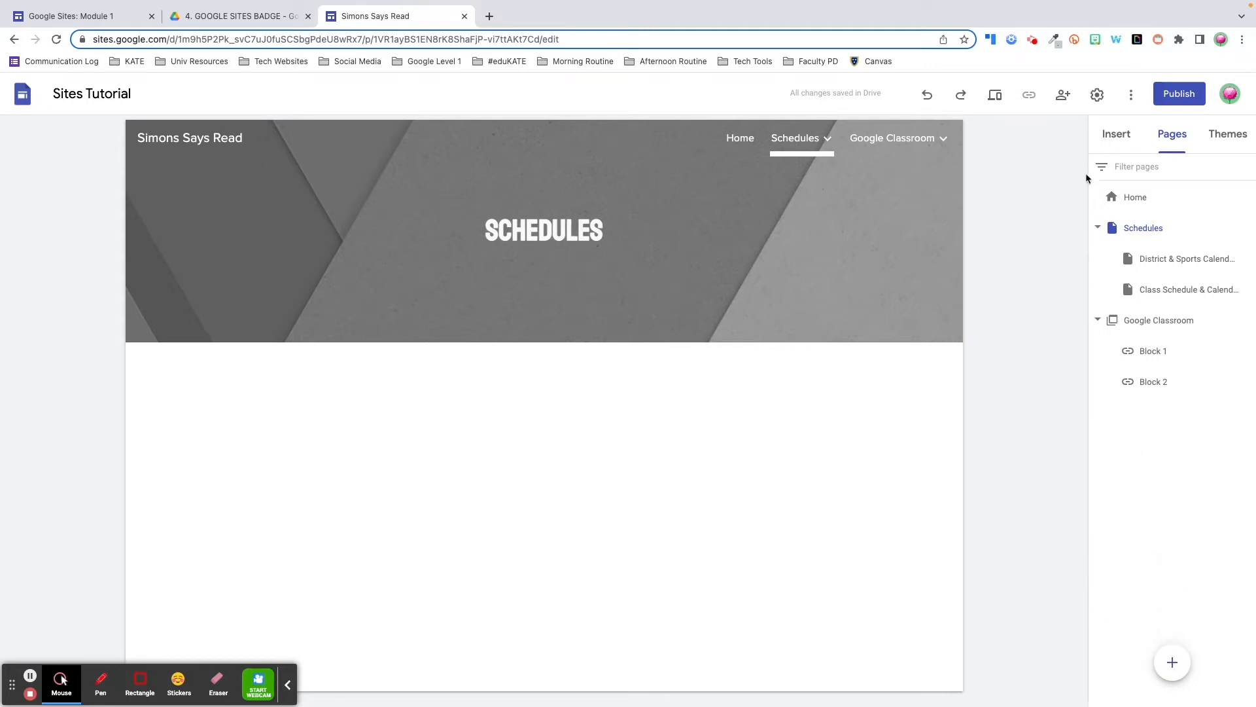
pyautogui.click(1116, 140)
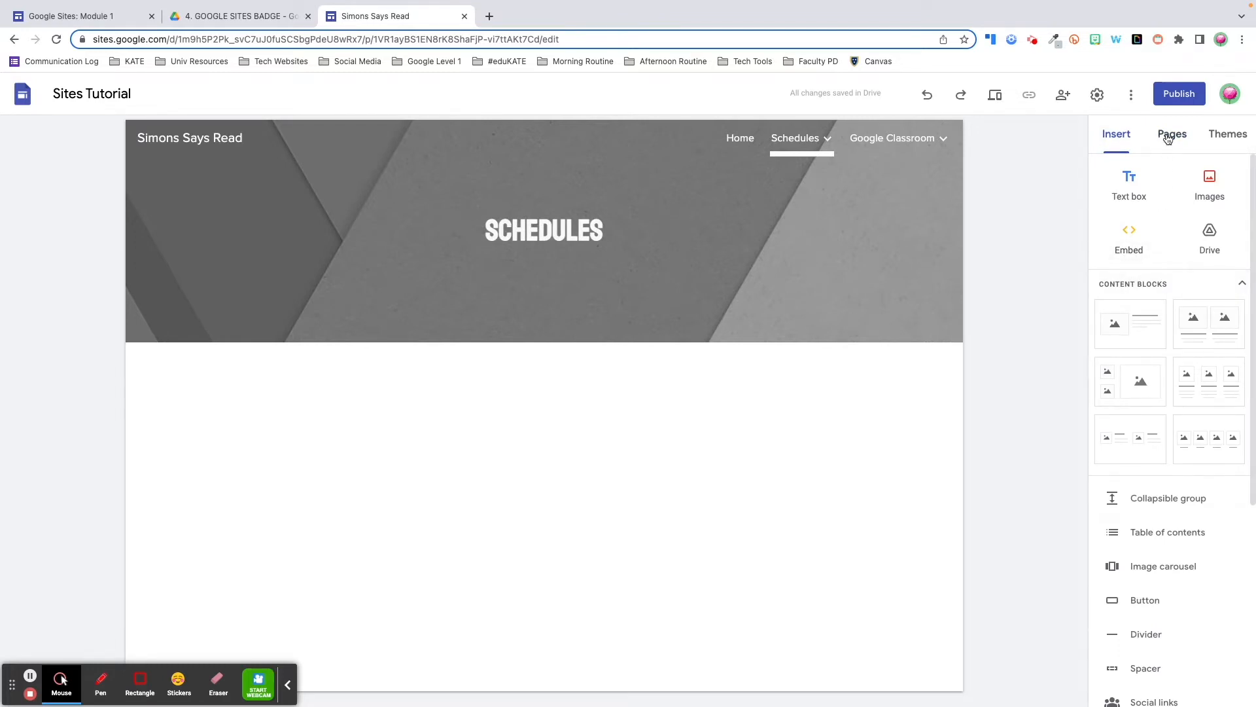
pyautogui.click(1169, 137)
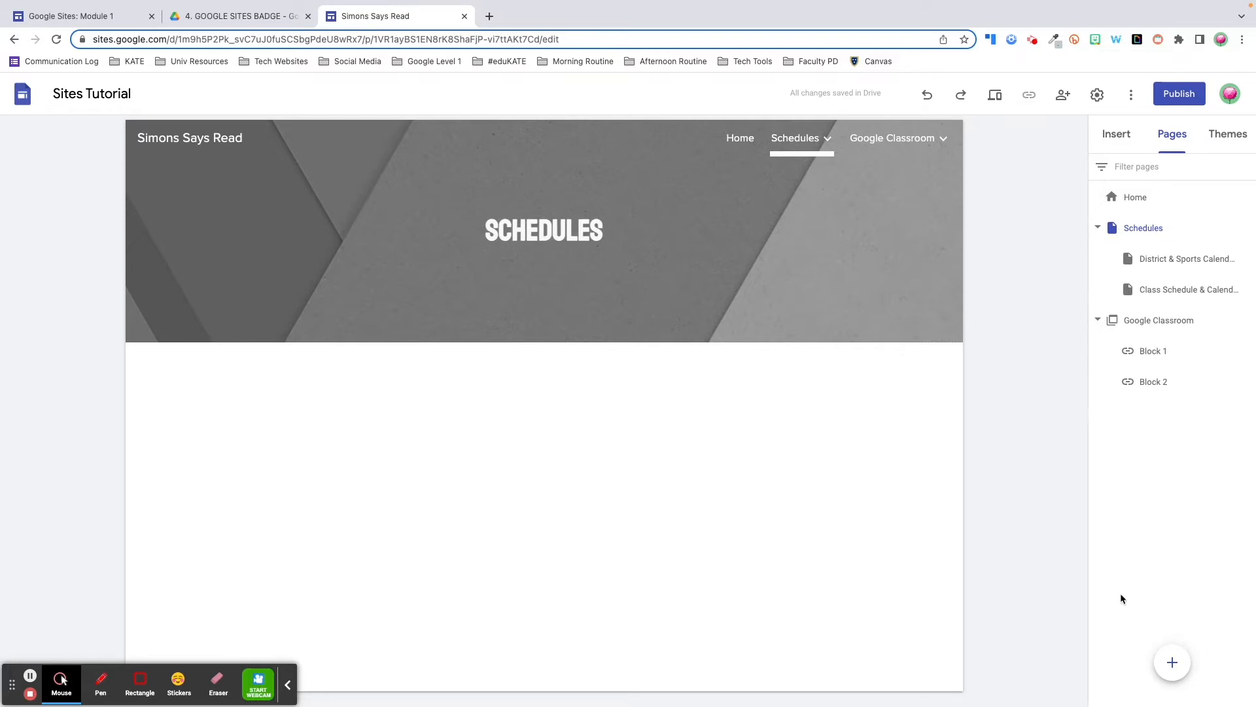
pyautogui.moveTo(1175, 665)
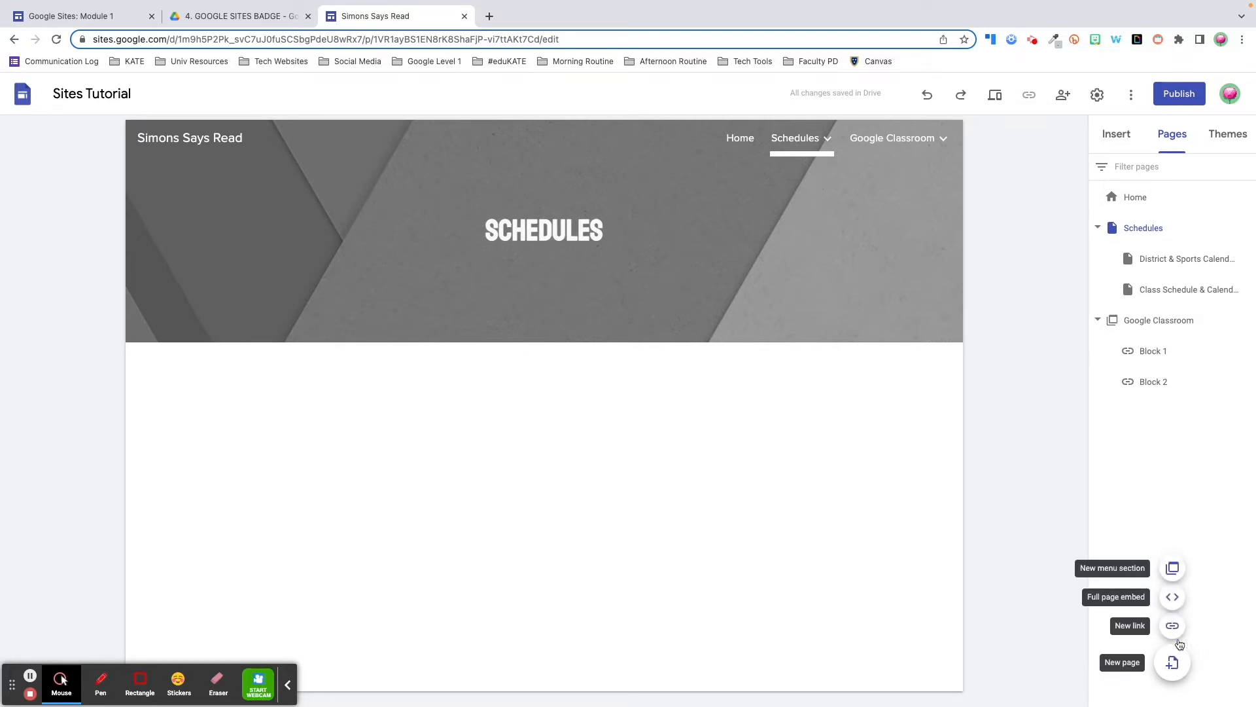
# Create a full-page embed page named 'Digital Resources' and choose to embed a file from Drive
pyautogui.click(1173, 599)
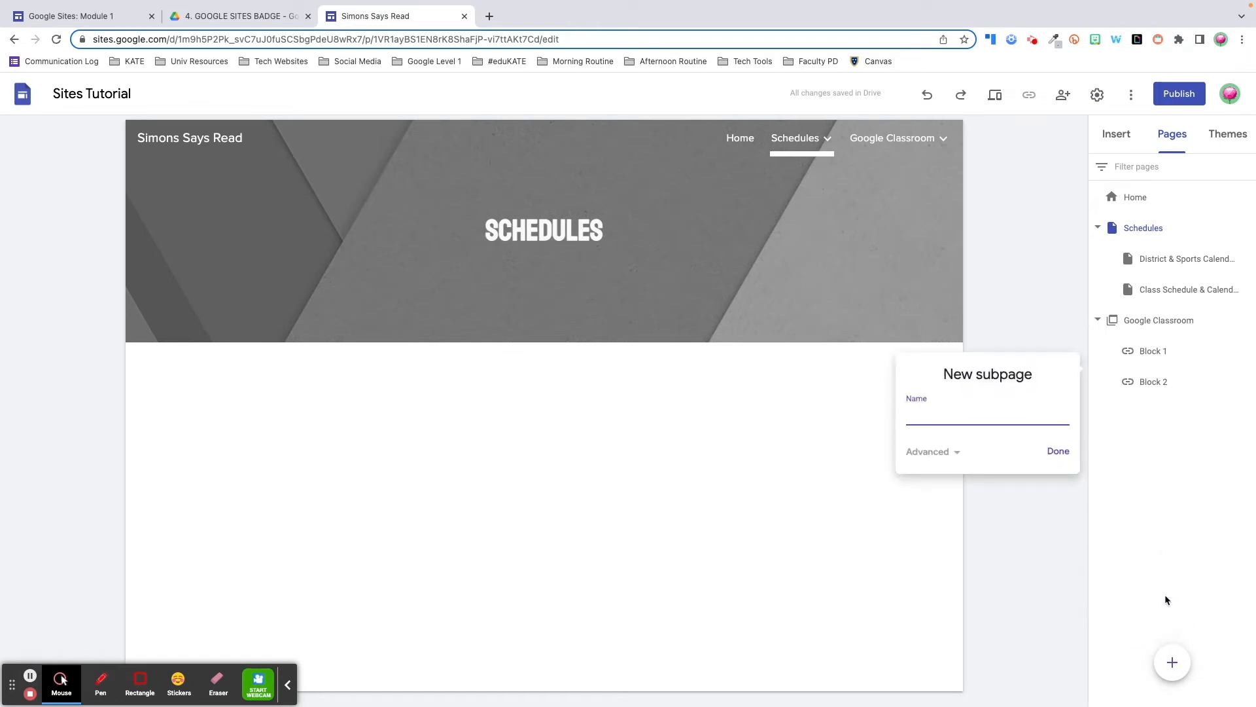
pyautogui.write('Digital Resources')
pyautogui.click(1059, 453)
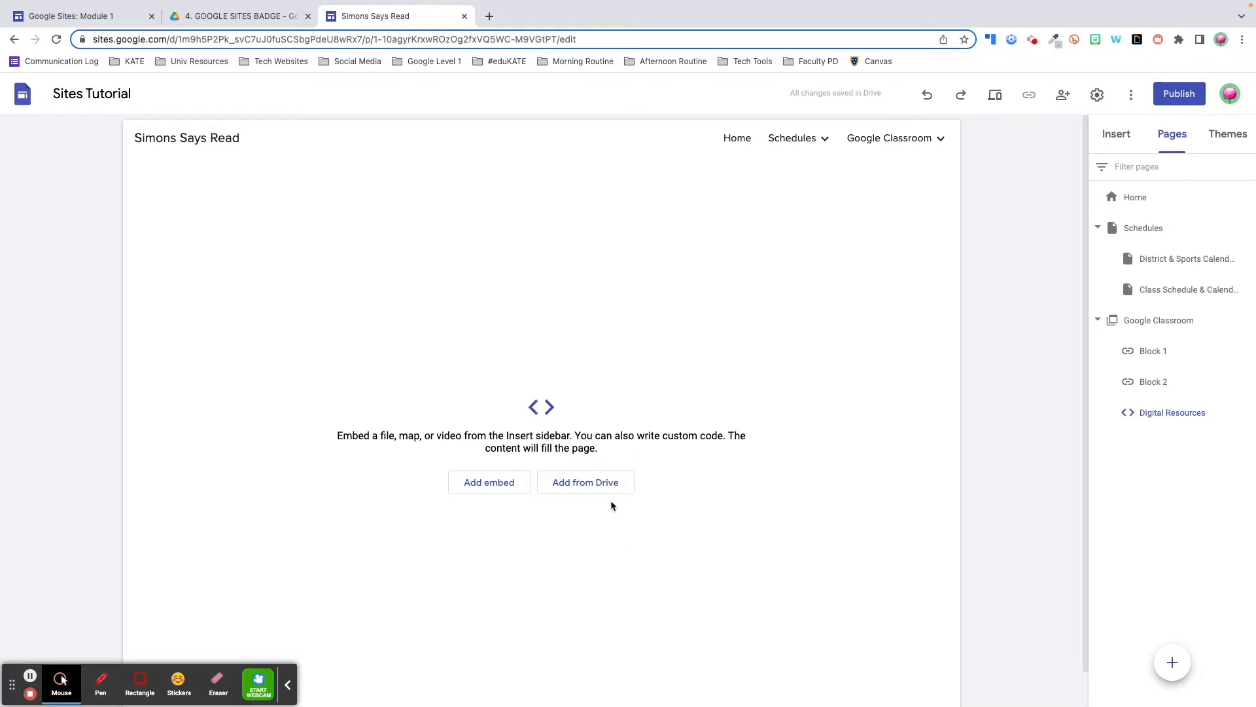
pyautogui.click(584, 484)
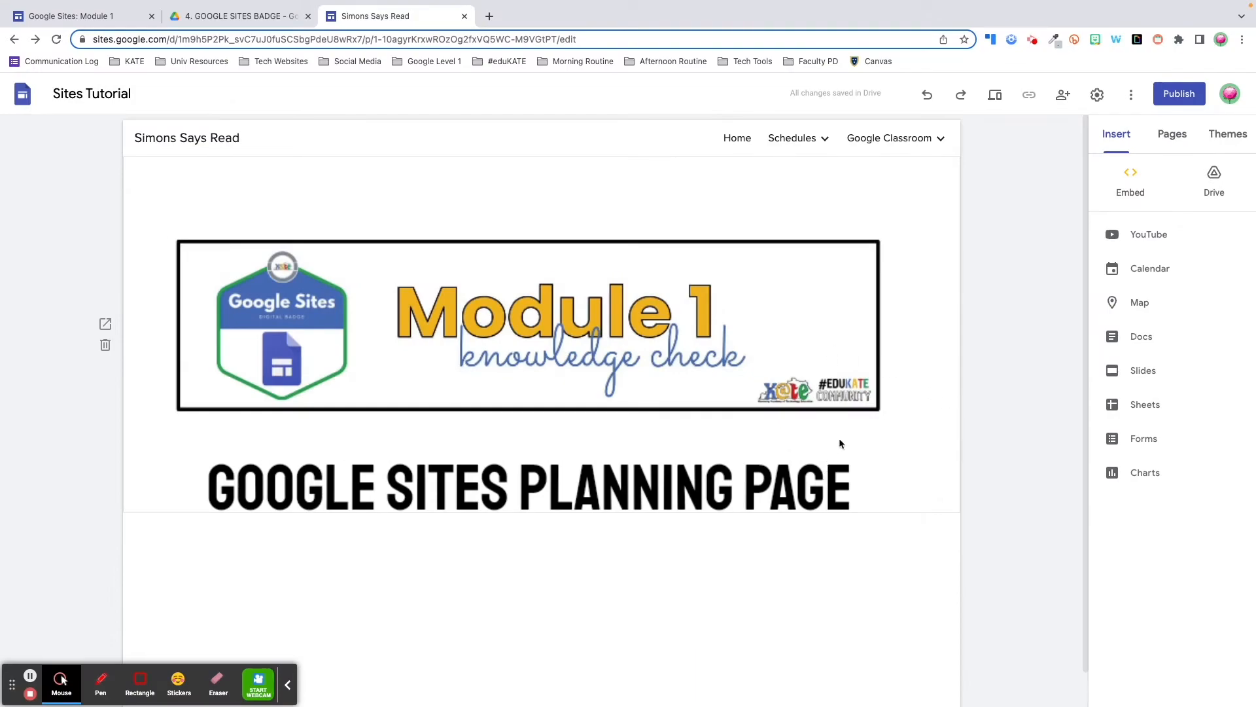
pyautogui.click(994, 97)
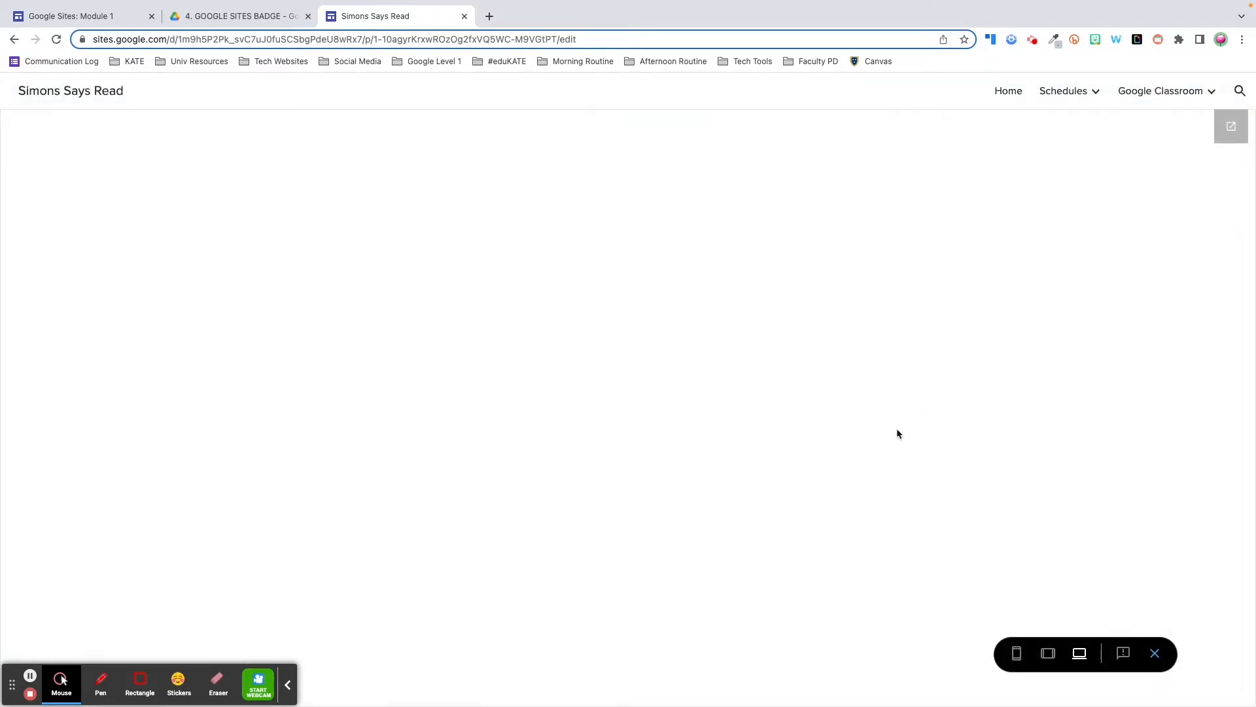
pyautogui.scroll(-15, 897, 432)
pyautogui.scroll(-10, 897, 430)
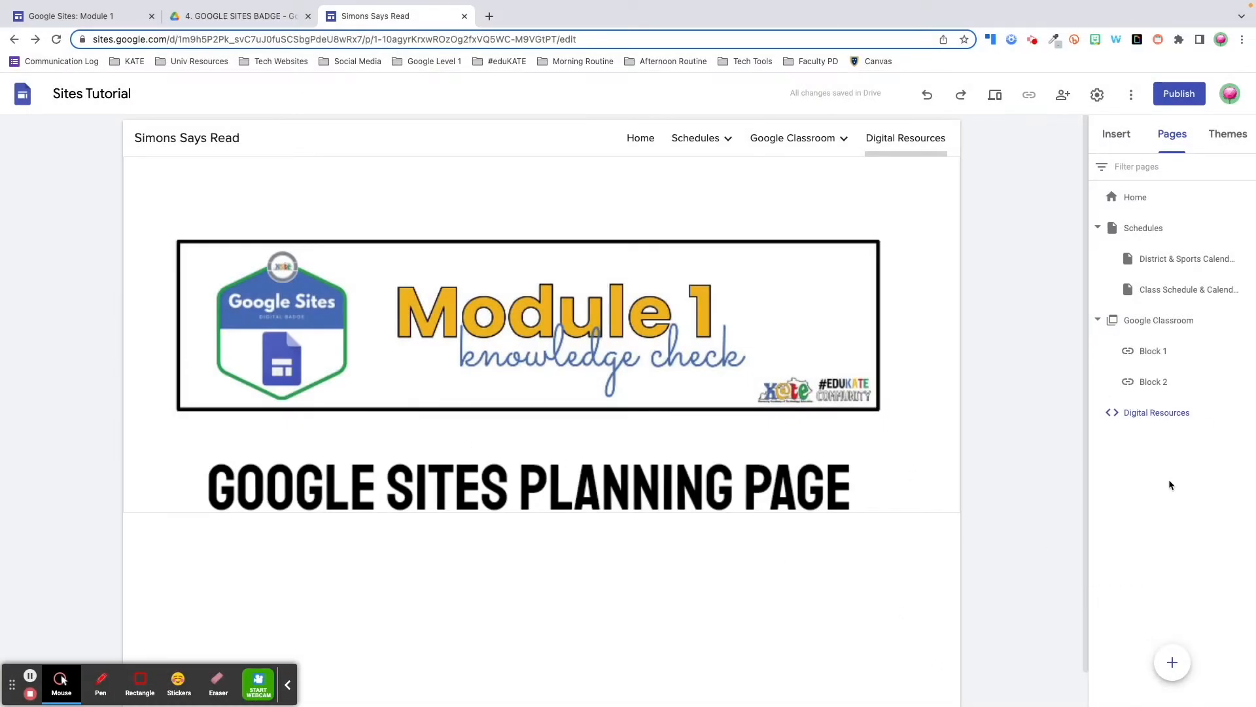
# Rename the Digital Resources page to 'Resources' and drag it above Google Classroom in the navigation
pyautogui.doubleClick(1160, 411)
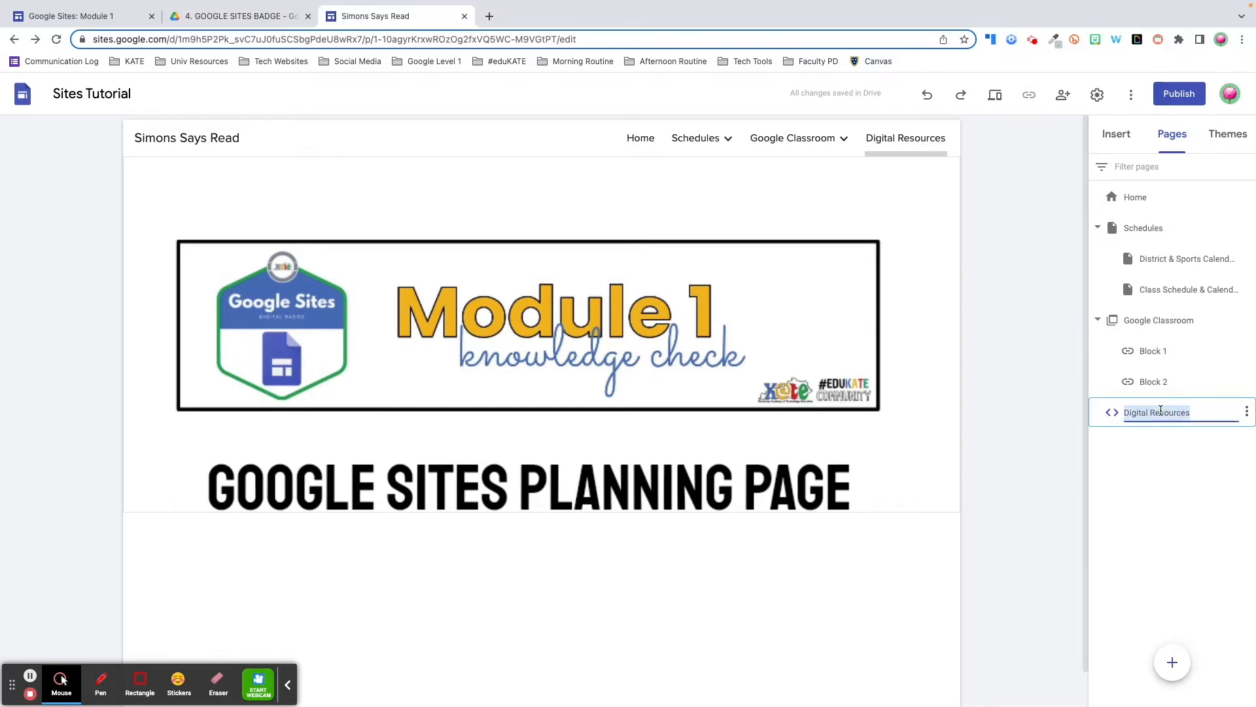
pyautogui.write('Resources')
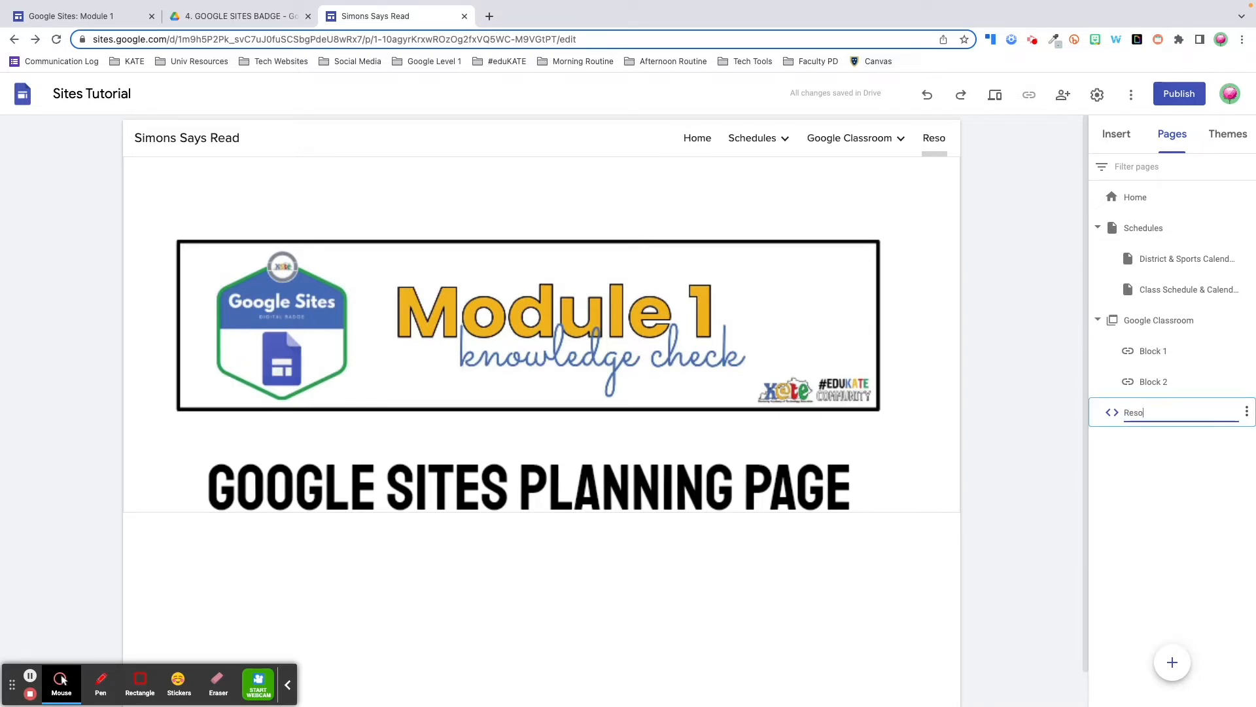
pyautogui.press('Return')
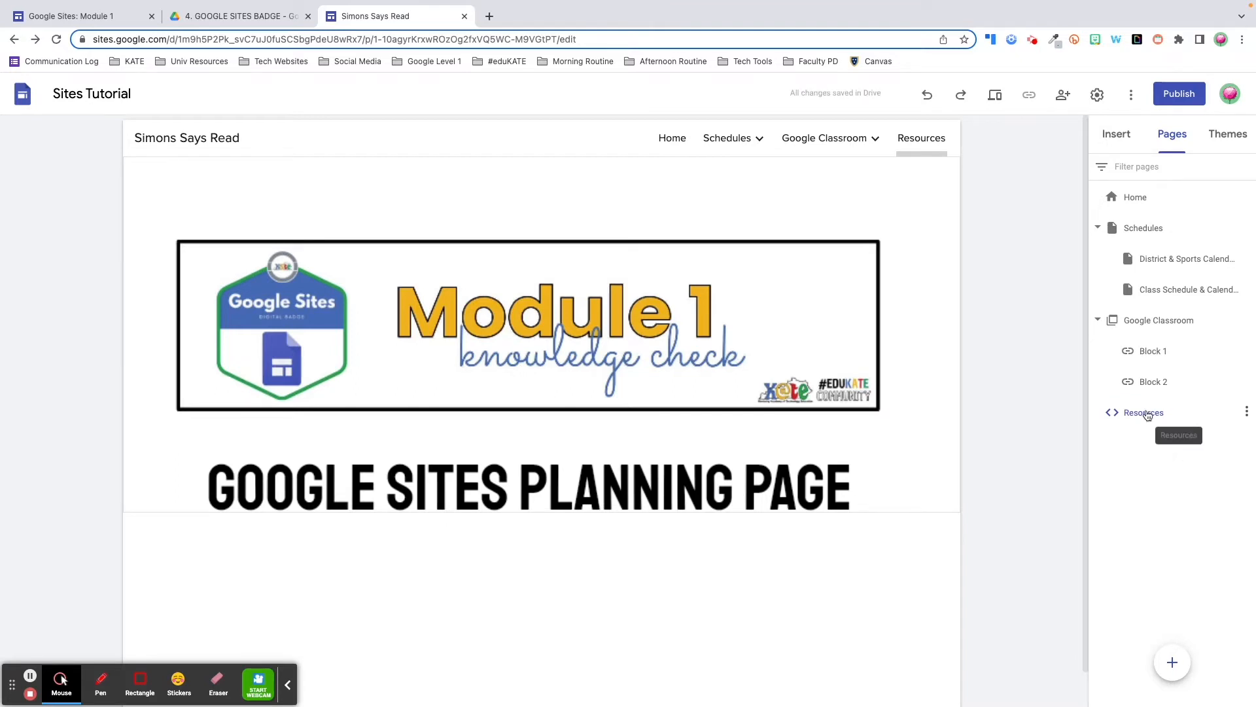
pyautogui.moveTo(1147, 416); pyautogui.dragTo(1159, 312)
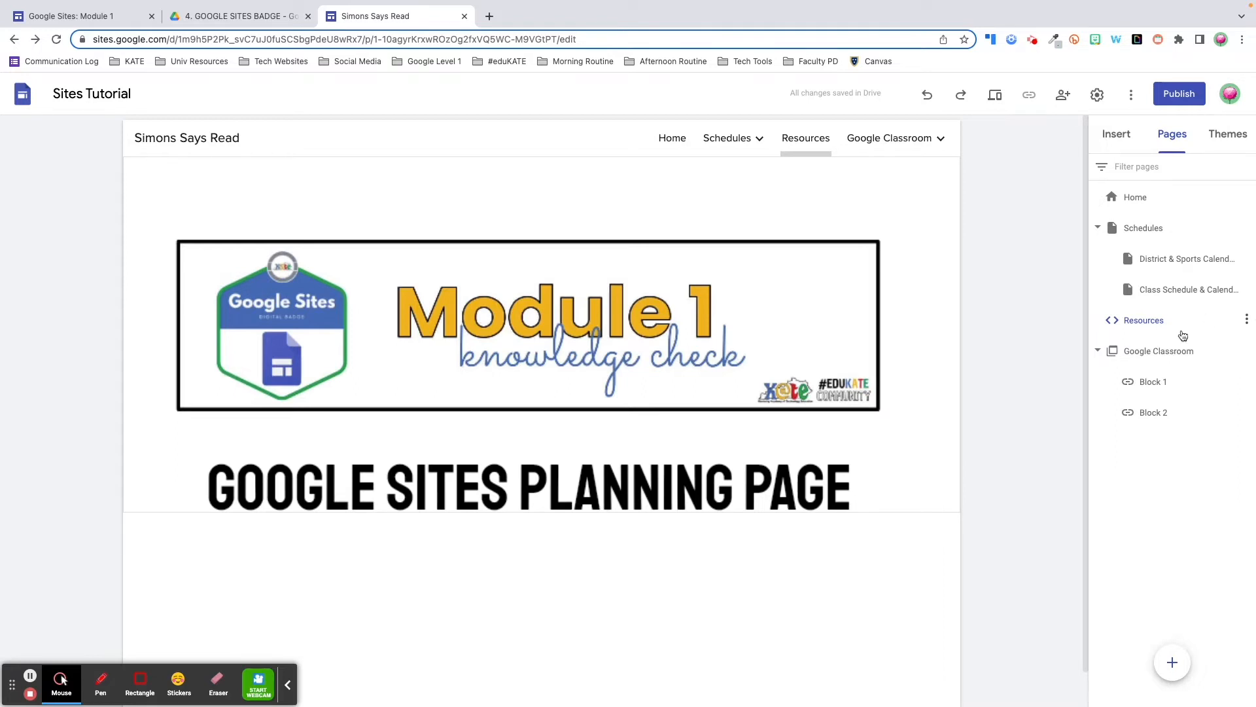
# Hide the Resources page from the navigation, then show it in the navigation again
pyautogui.click(1248, 321)
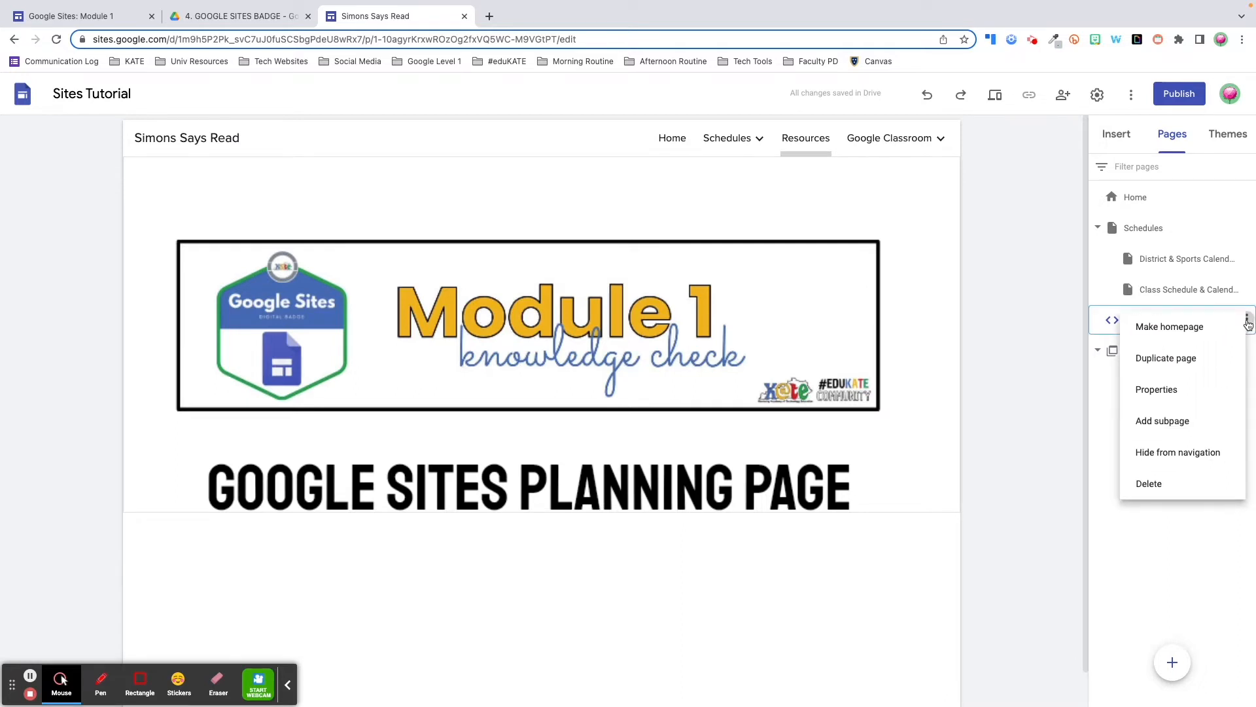
pyautogui.click(1194, 453)
pyautogui.moveTo(855, 134)
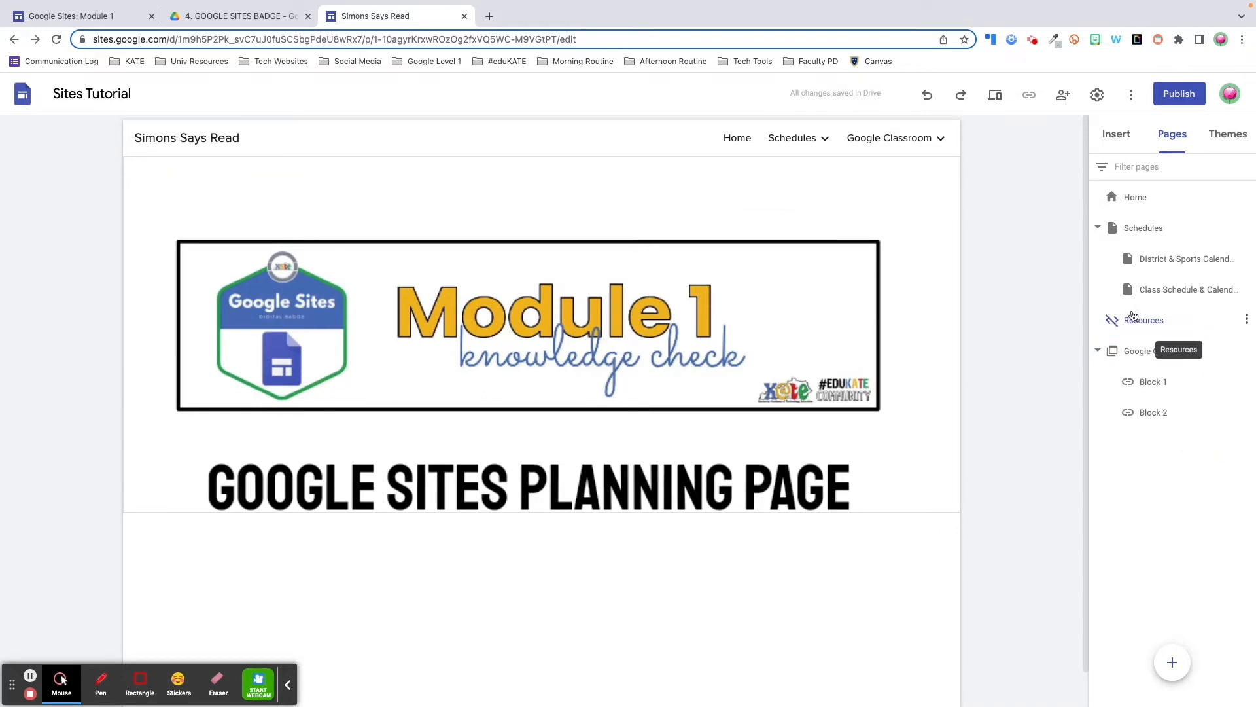
pyautogui.click(1246, 319)
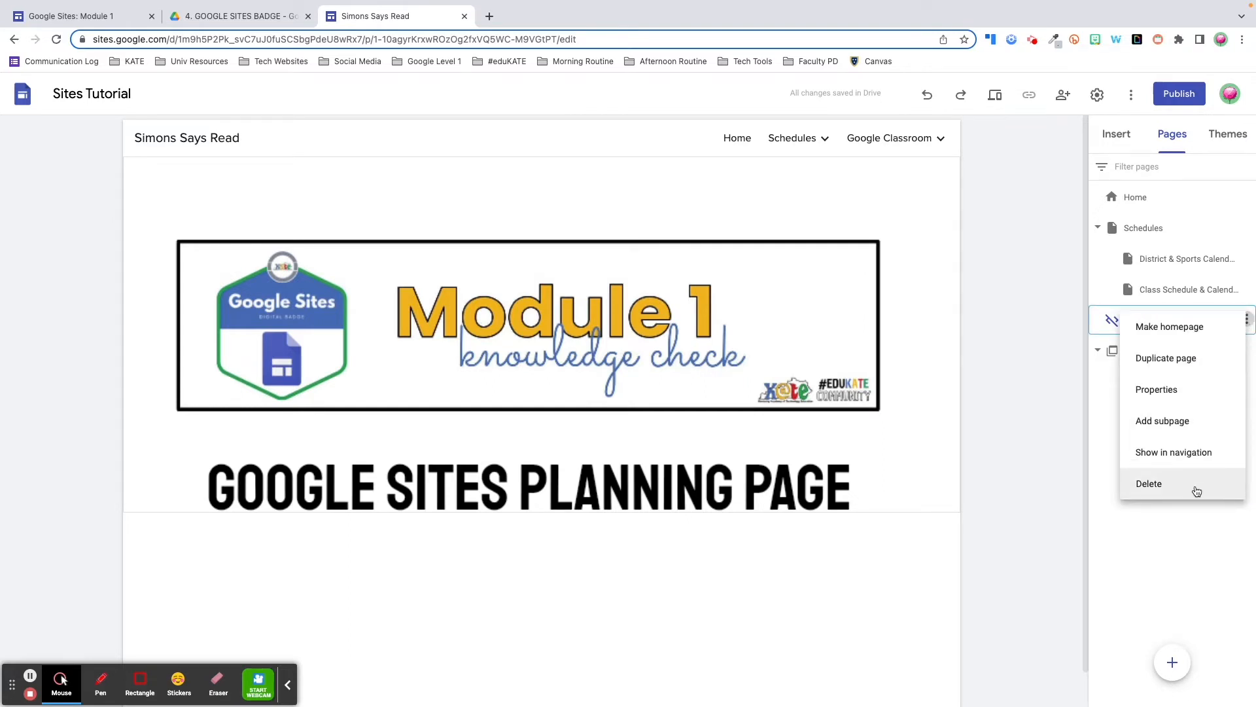
pyautogui.click(1192, 463)
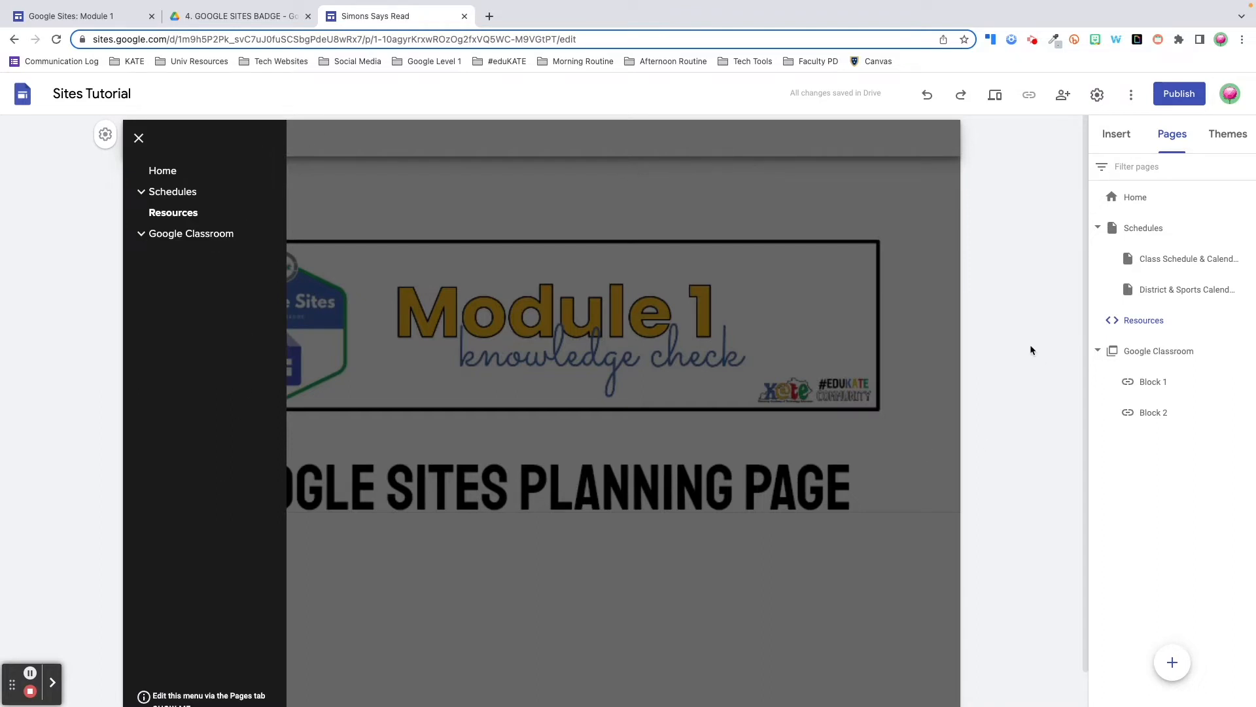
# Set the site's navigation mode to Top so links run across the top
pyautogui.click(1097, 94)
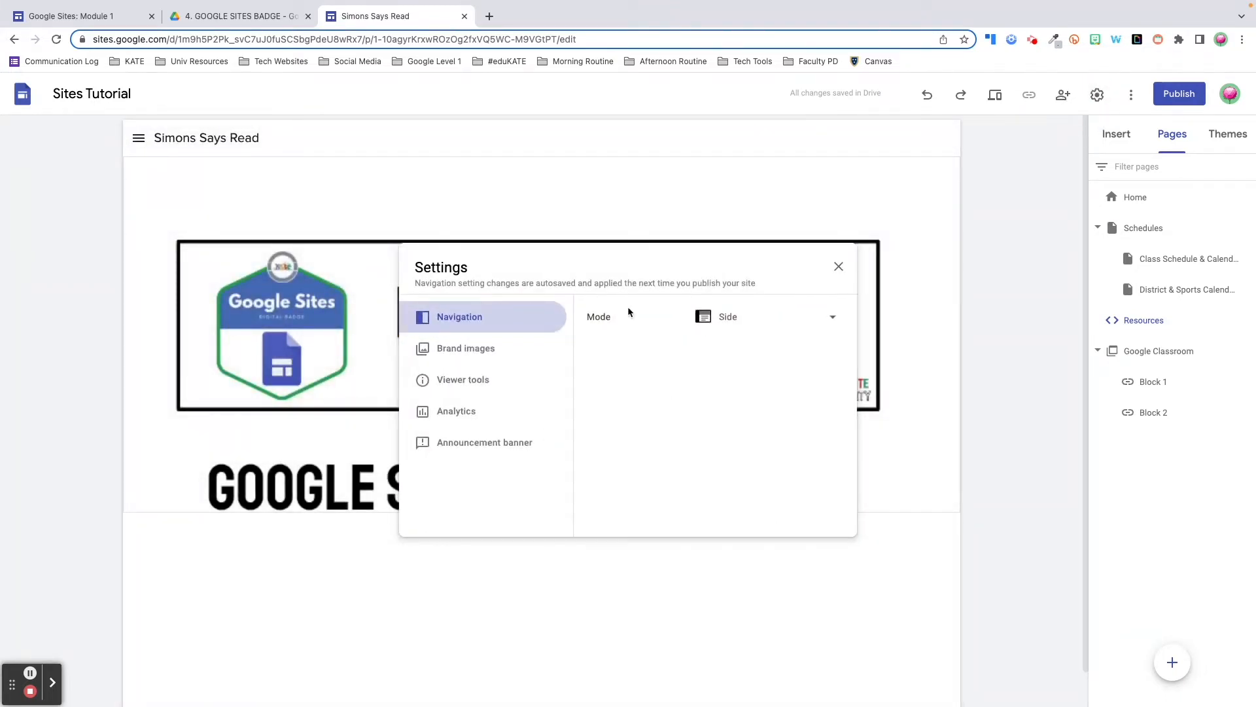
pyautogui.click(830, 320)
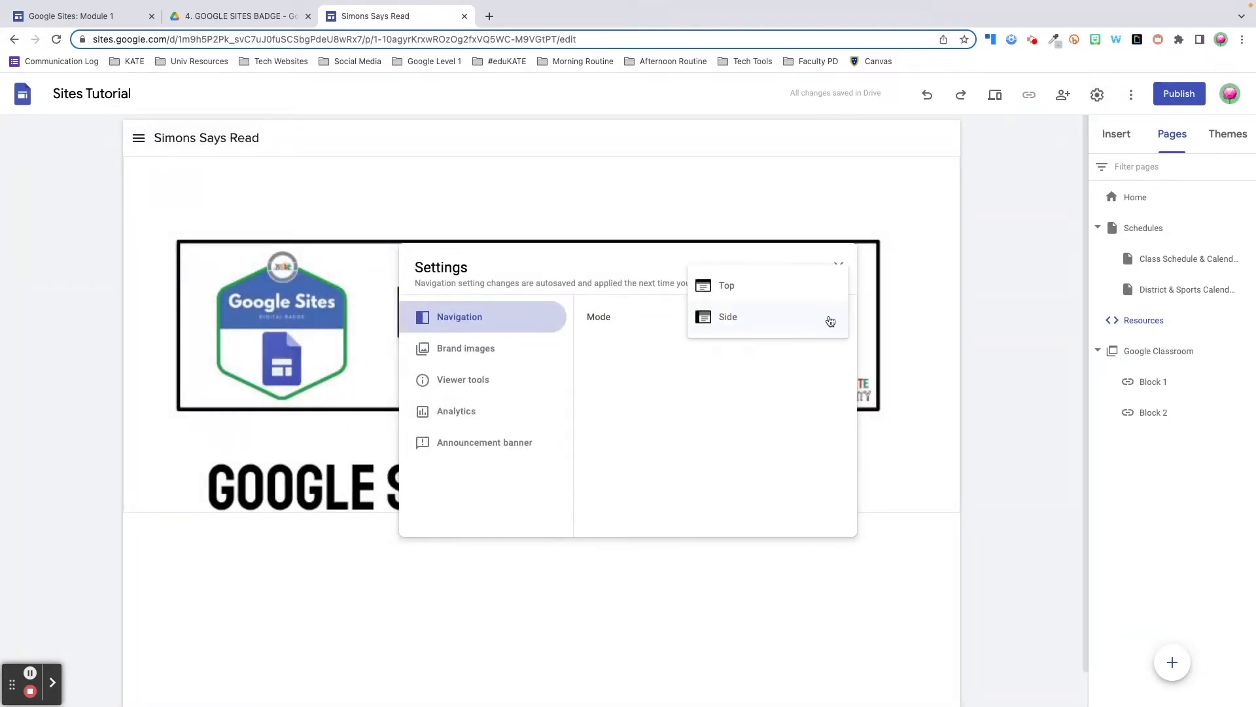
pyautogui.click(805, 286)
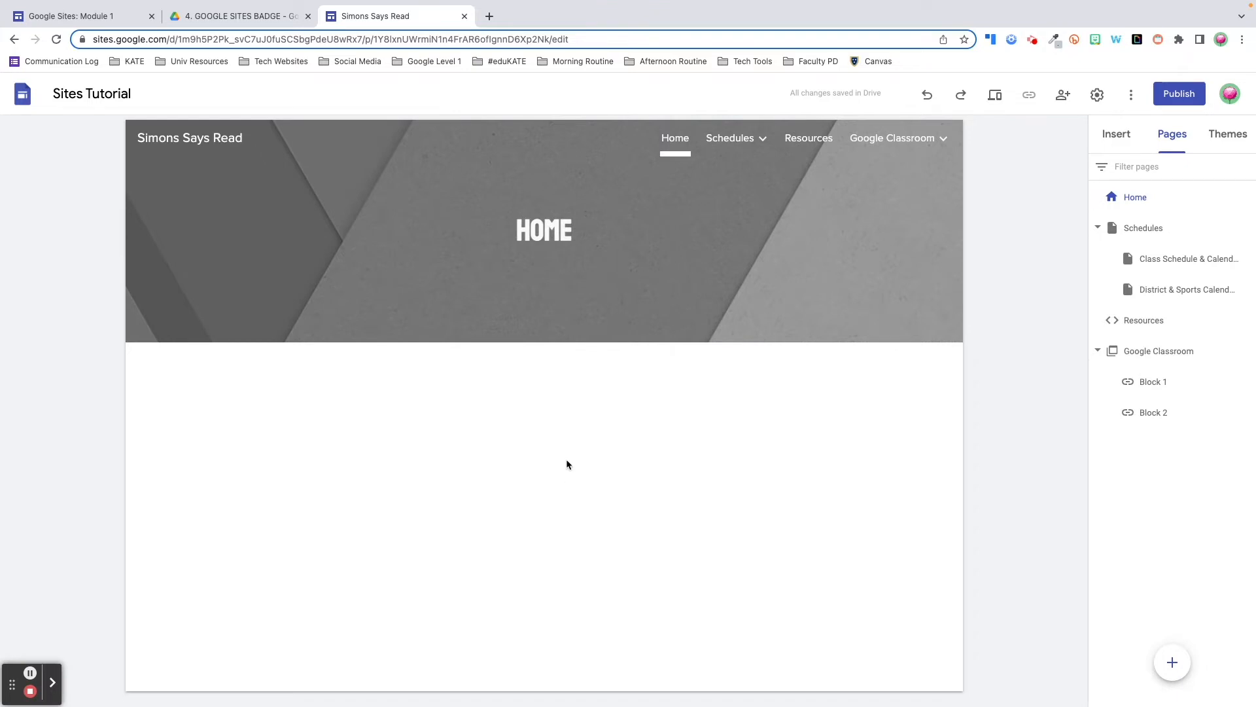
# Replace the Home header image with the sticky-notes picture from the image gallery
pyautogui.moveTo(456, 314)
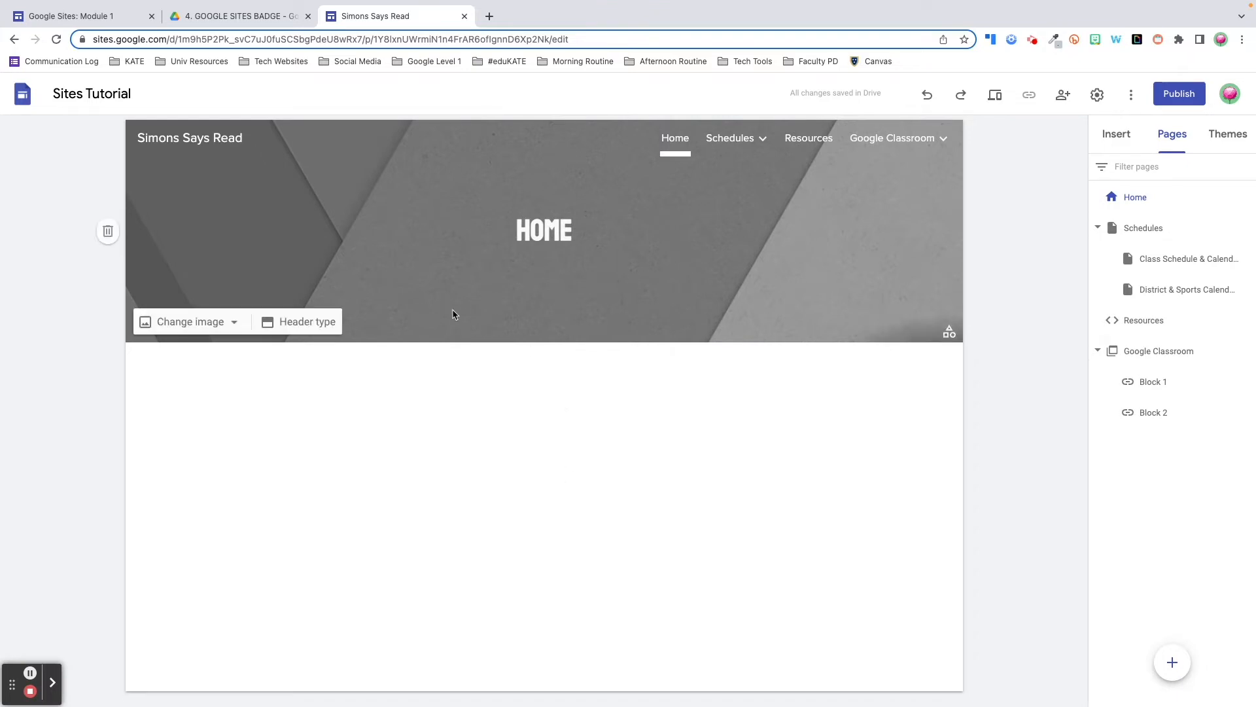
pyautogui.click(231, 322)
pyautogui.click(194, 390)
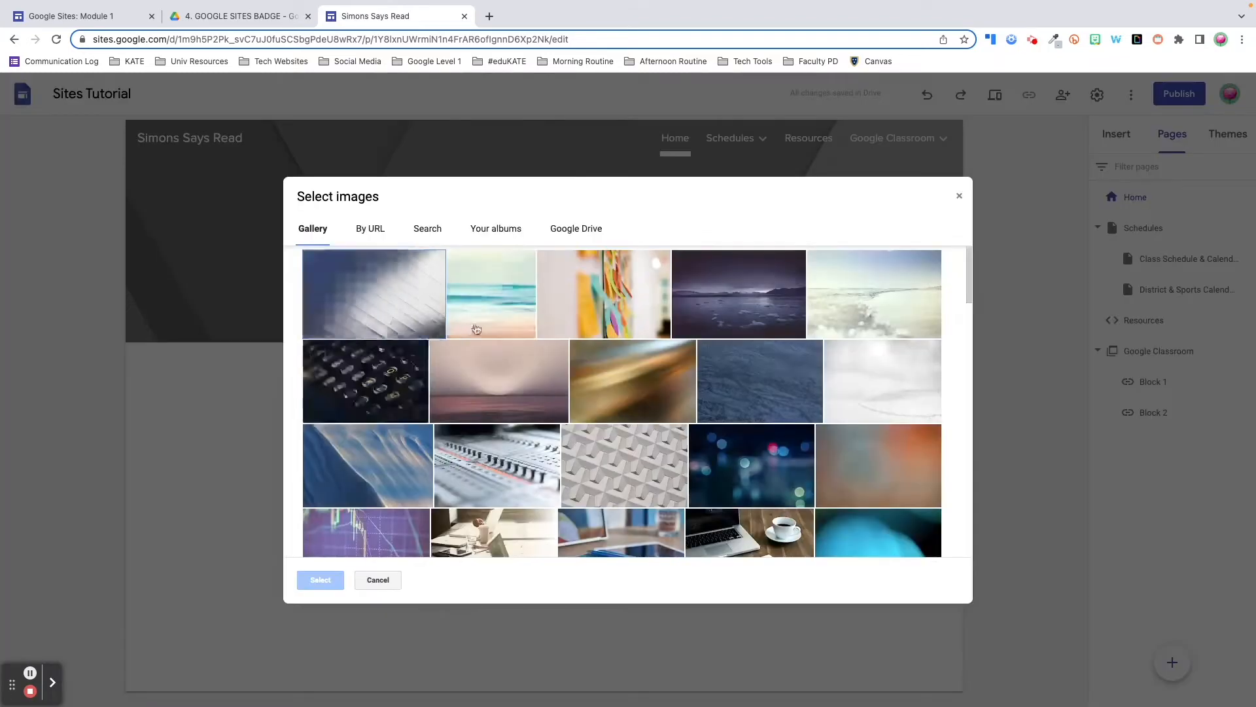
pyautogui.click(615, 291)
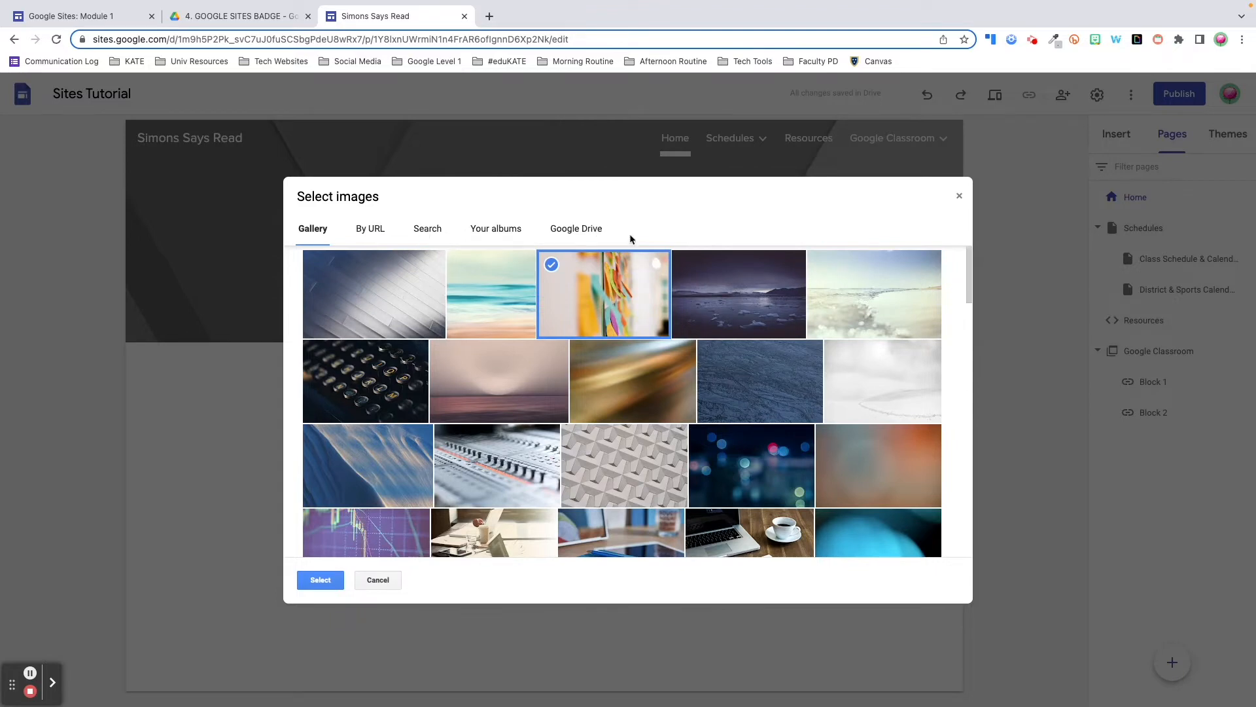
pyautogui.click(321, 580)
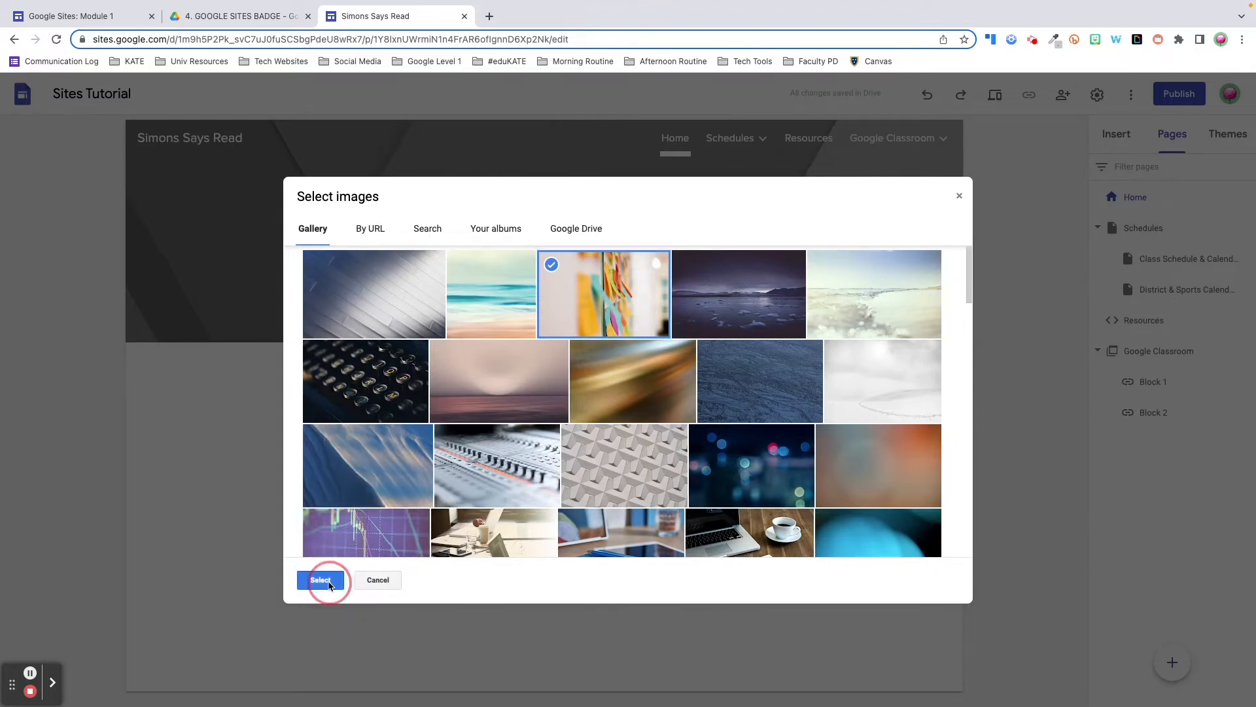
# Turn off Adjust for readability so the header image shows in full colour
pyautogui.click(234, 322)
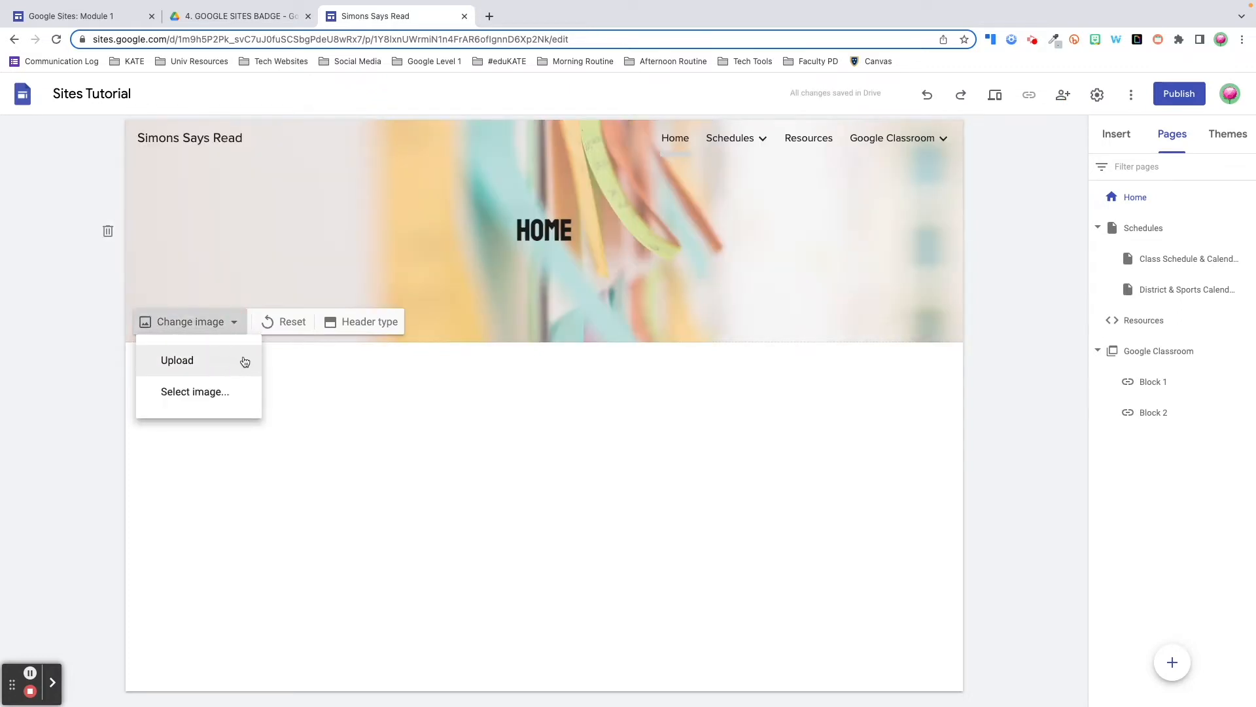
pyautogui.click(567, 384)
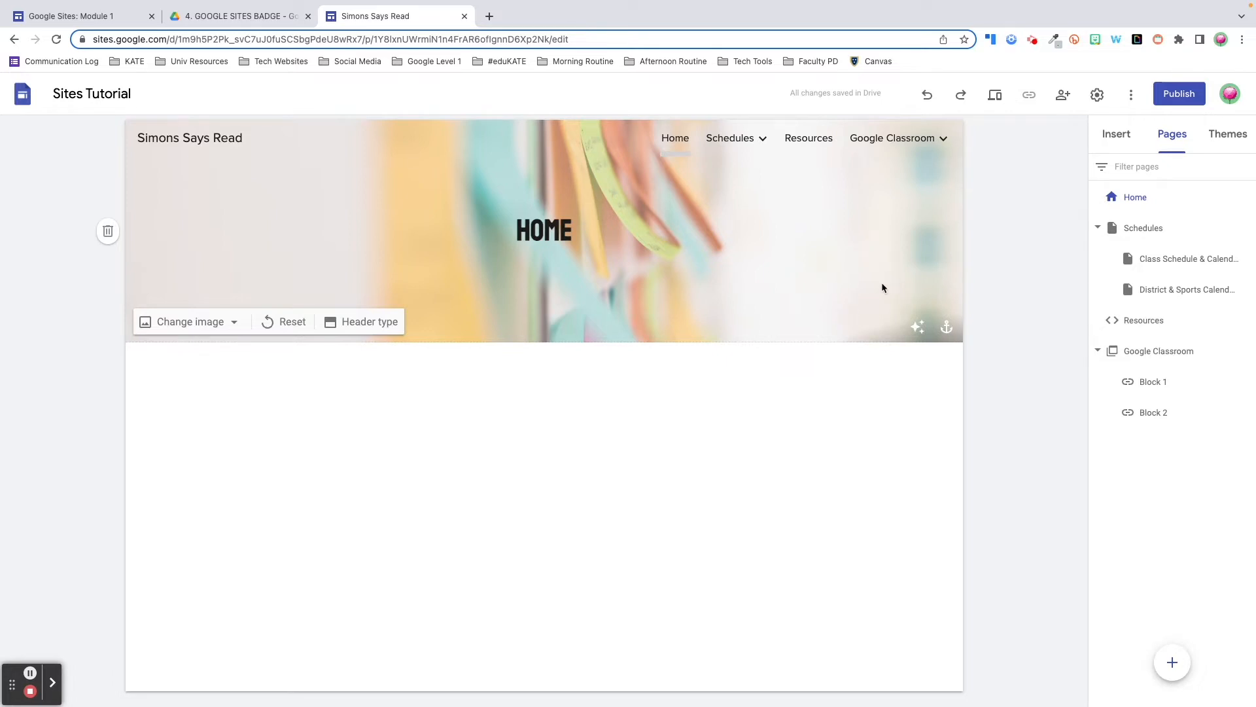
pyautogui.click(918, 327)
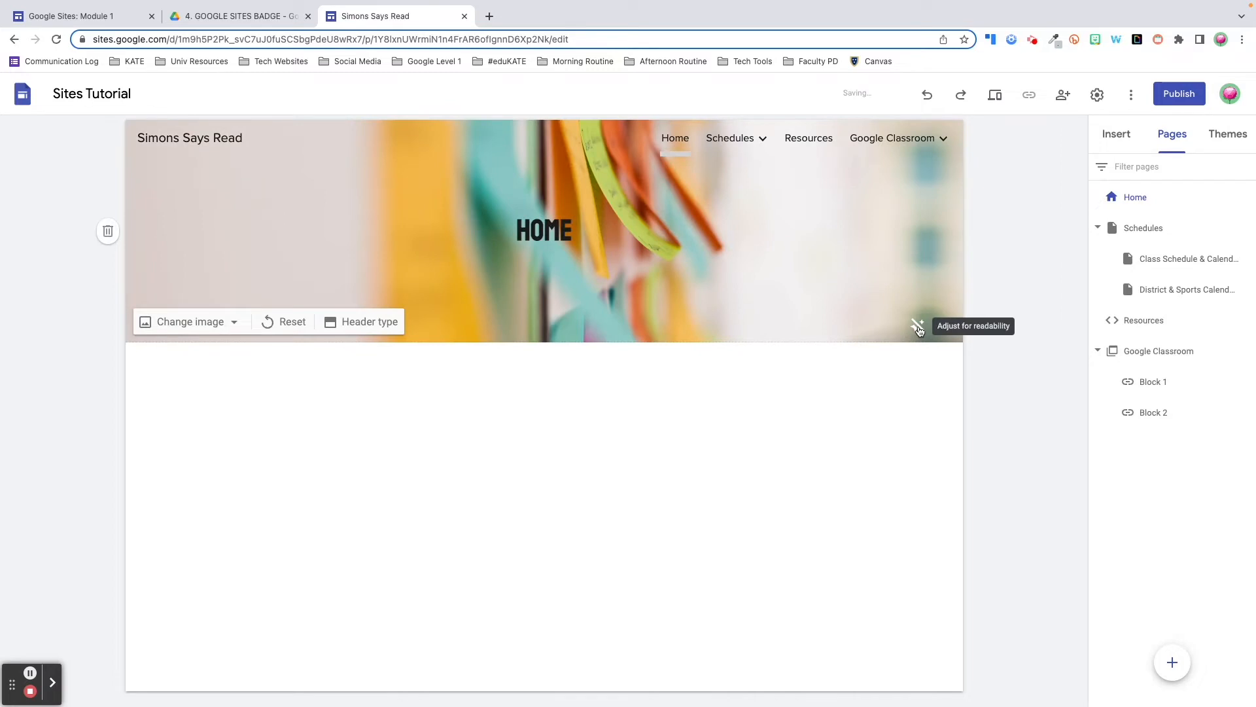
# Cycle the header type through Cover, Large banner, Banner and Title only, ending on Banner
pyautogui.click(385, 330)
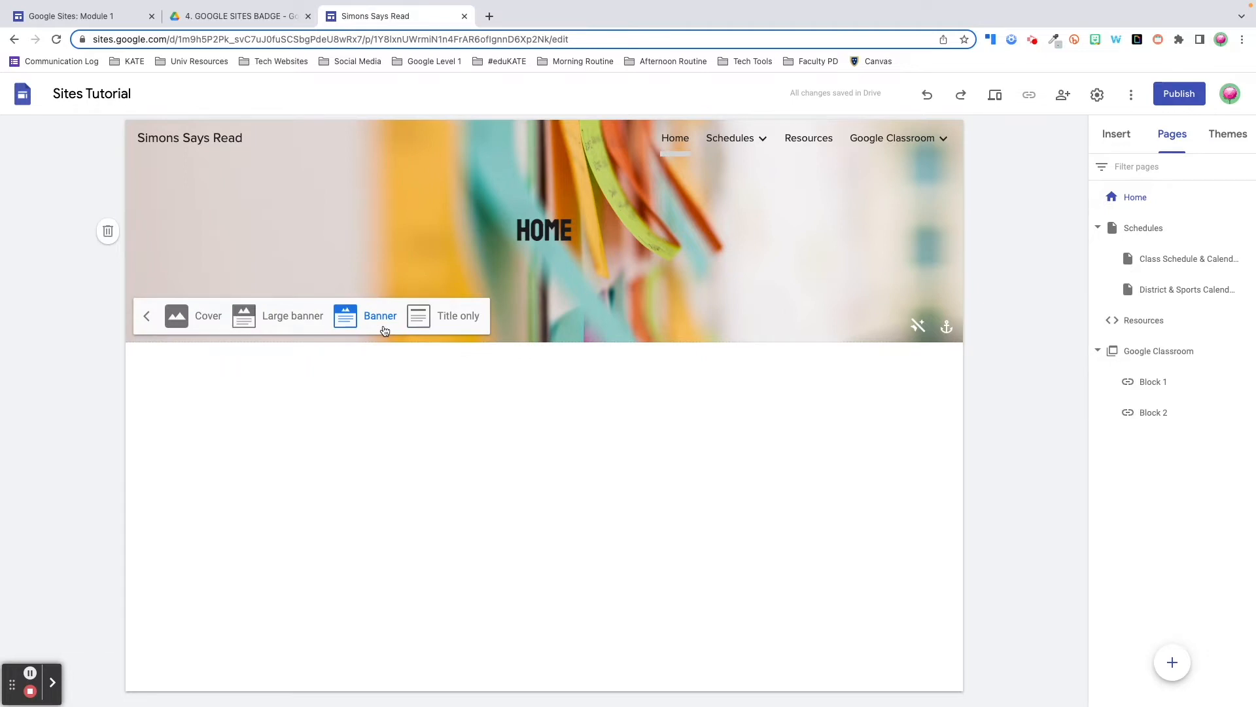
pyautogui.click(178, 328)
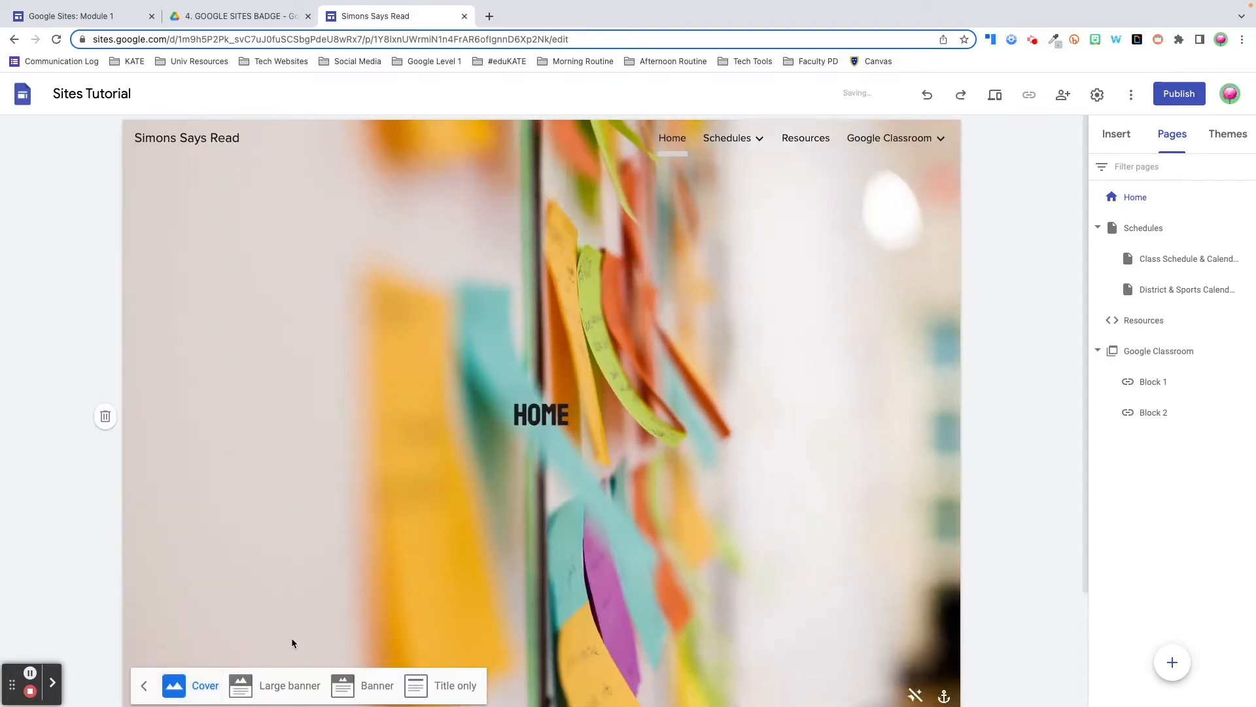
pyautogui.click(265, 685)
pyautogui.click(380, 379)
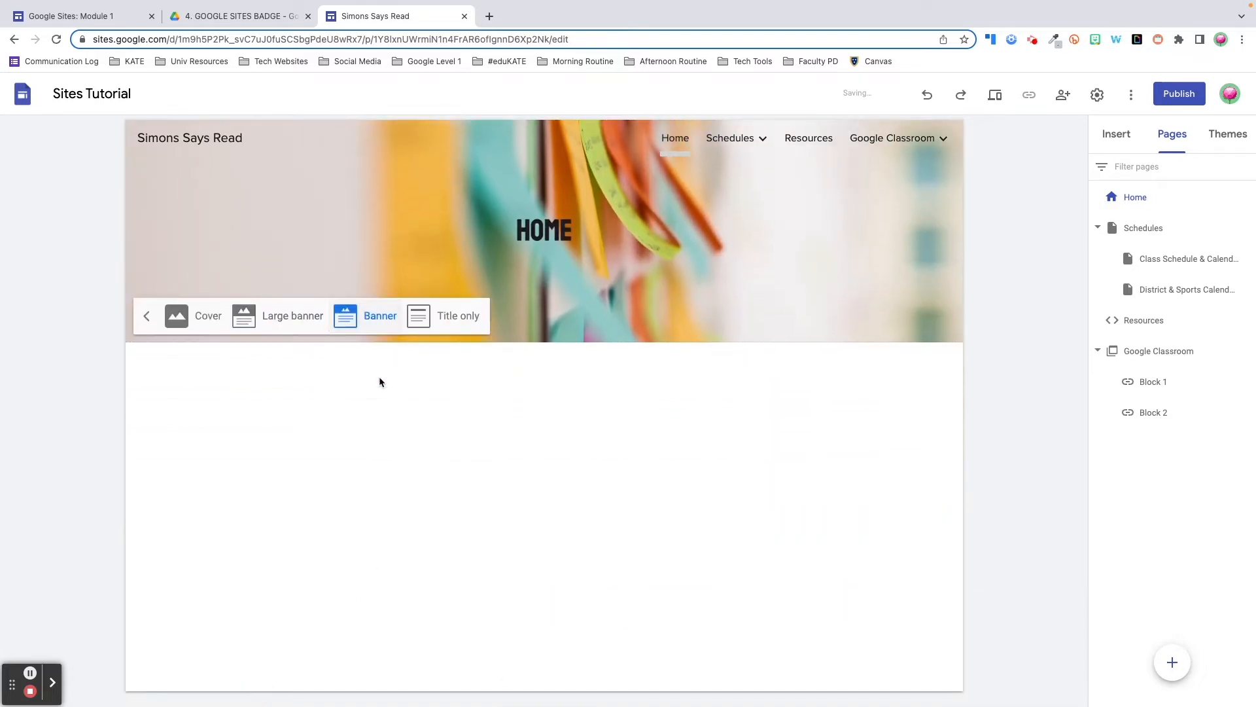
pyautogui.click(441, 315)
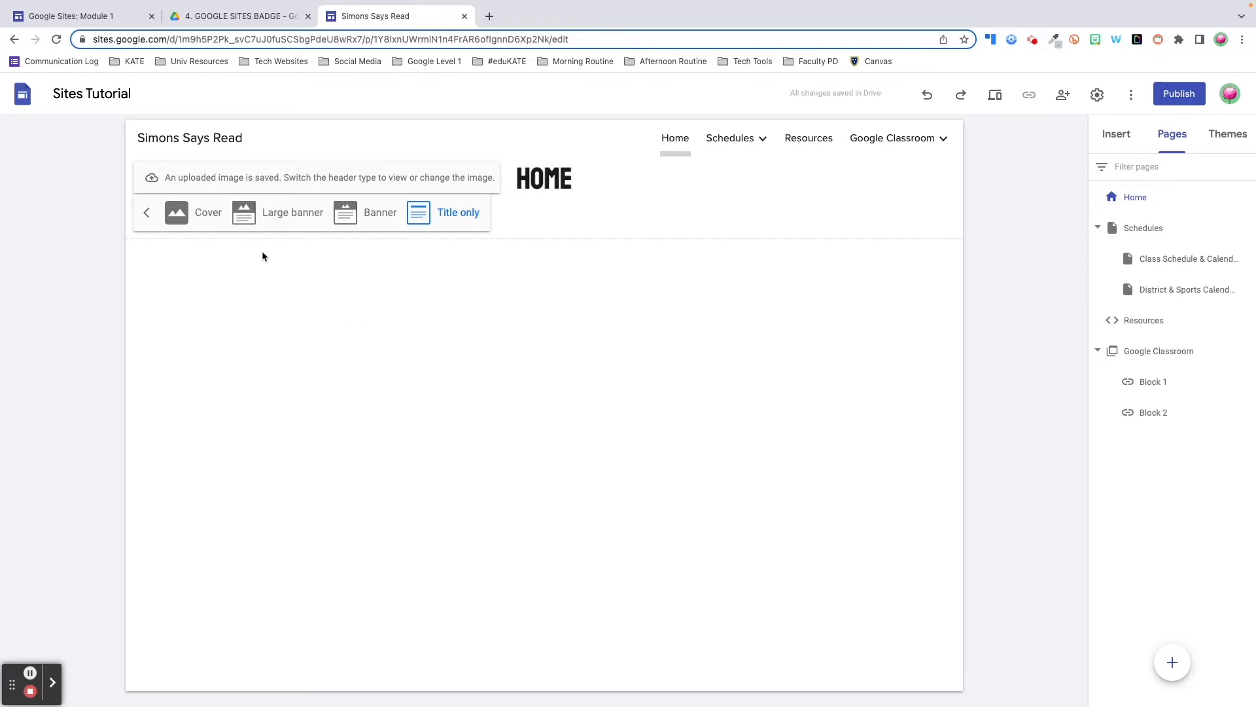
pyautogui.click(264, 208)
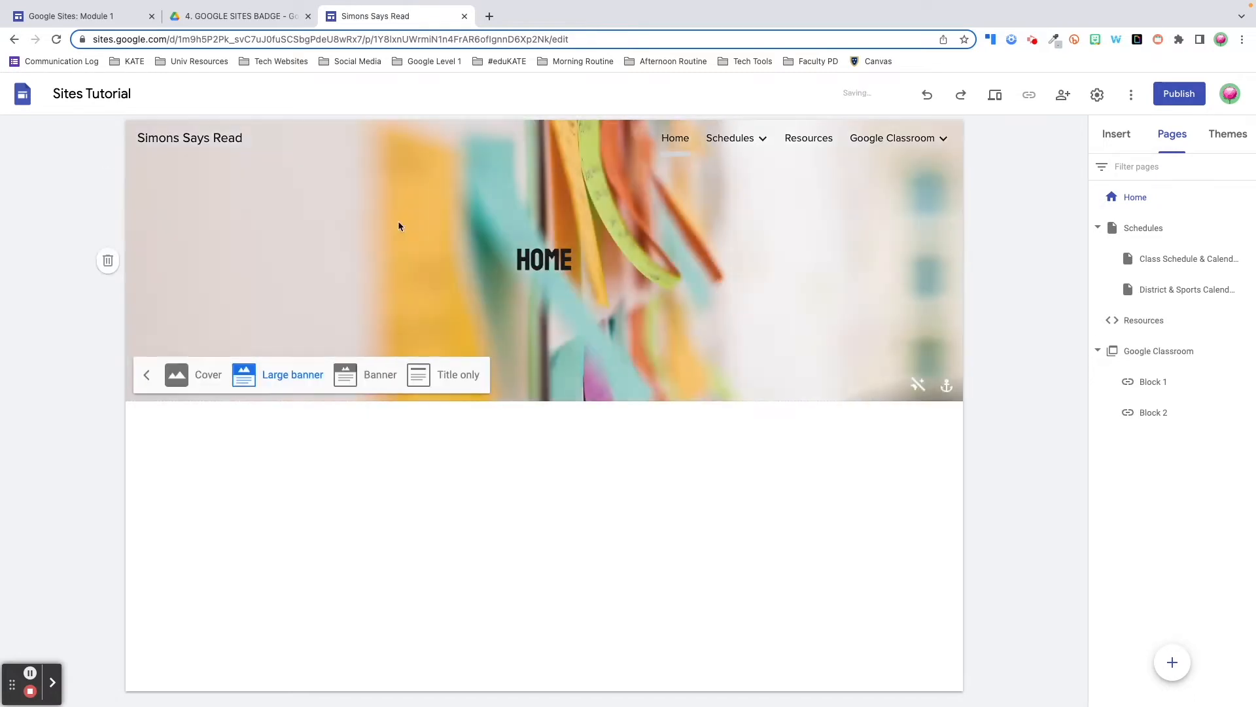
pyautogui.click(371, 383)
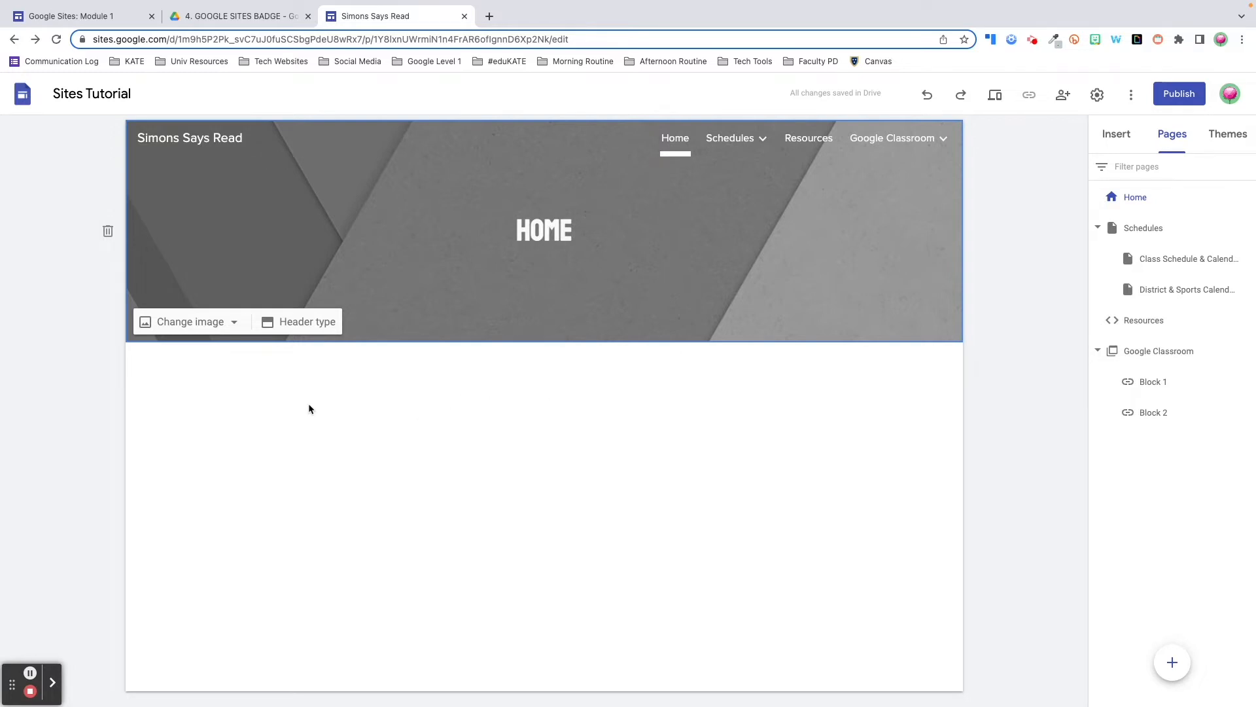
# Use the rainbow 'Welcome to Our Class' image from Drive's Sites Resources > Headers, delete HOME, and preview
pyautogui.click(232, 321)
pyautogui.click(179, 396)
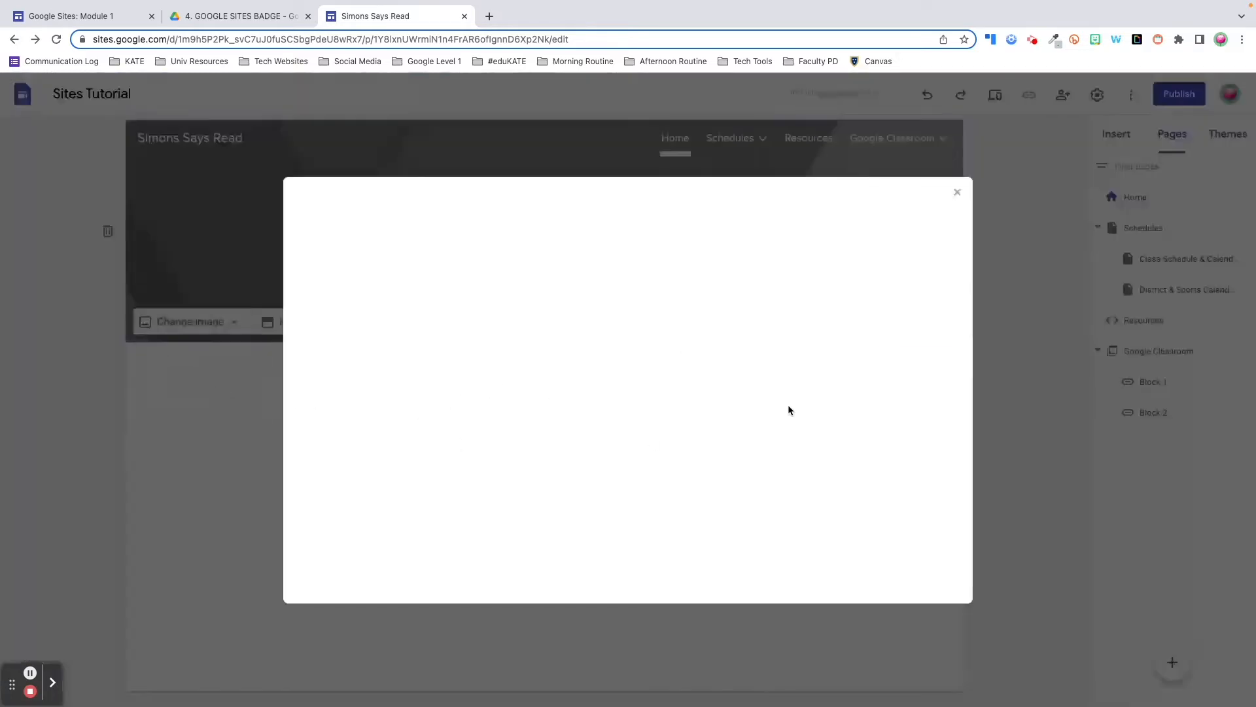
pyautogui.click(576, 229)
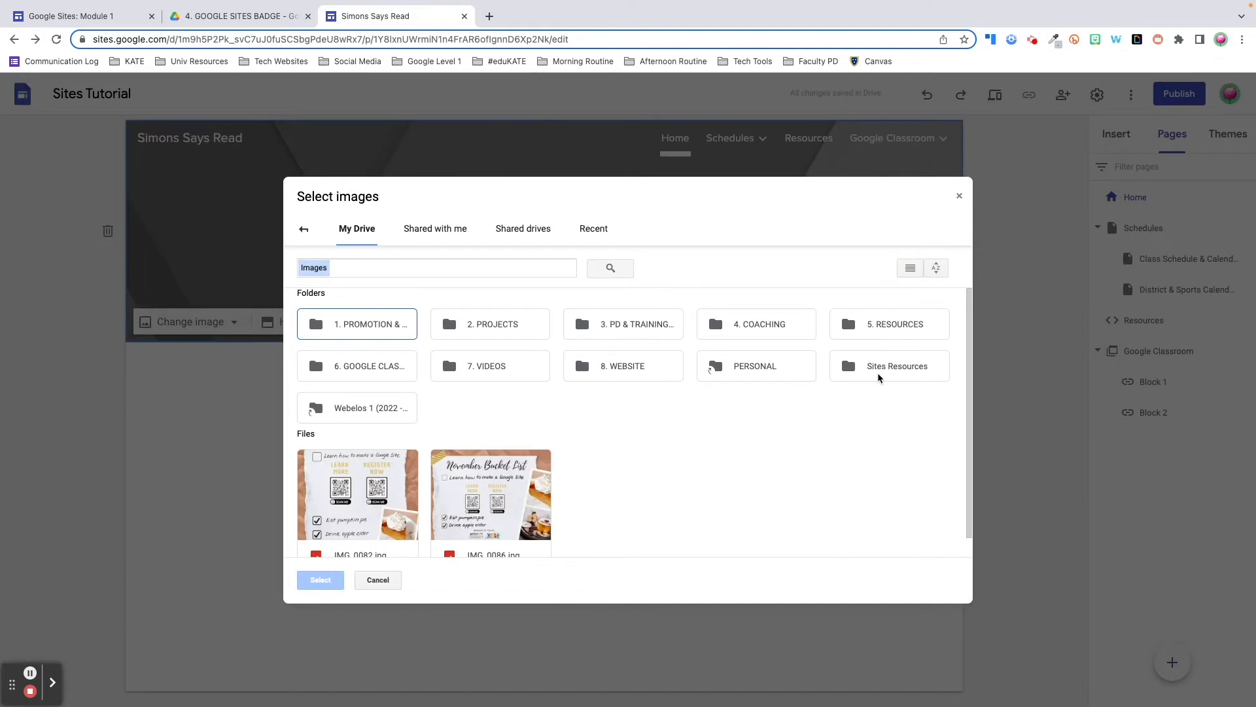
pyautogui.doubleClick(874, 365)
pyautogui.doubleClick(623, 346)
pyautogui.doubleClick(490, 366)
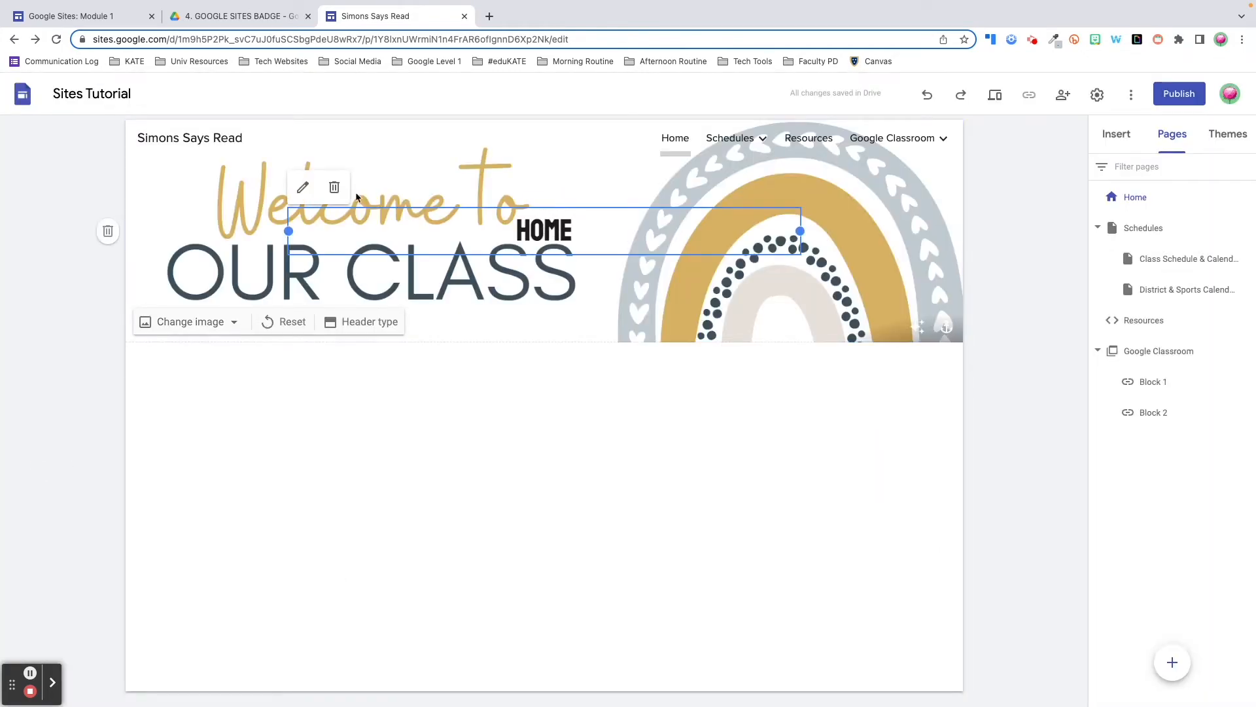
pyautogui.click(335, 188)
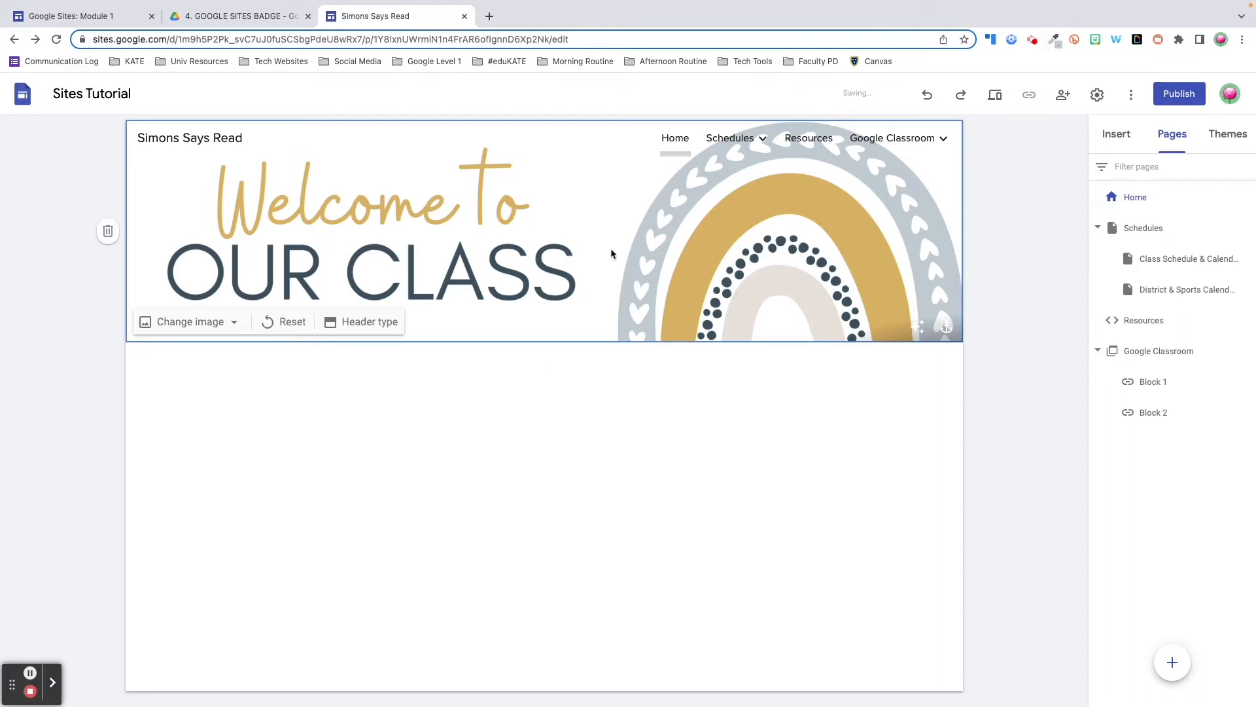
pyautogui.hotkey('ctrl', 'shift', 'p')
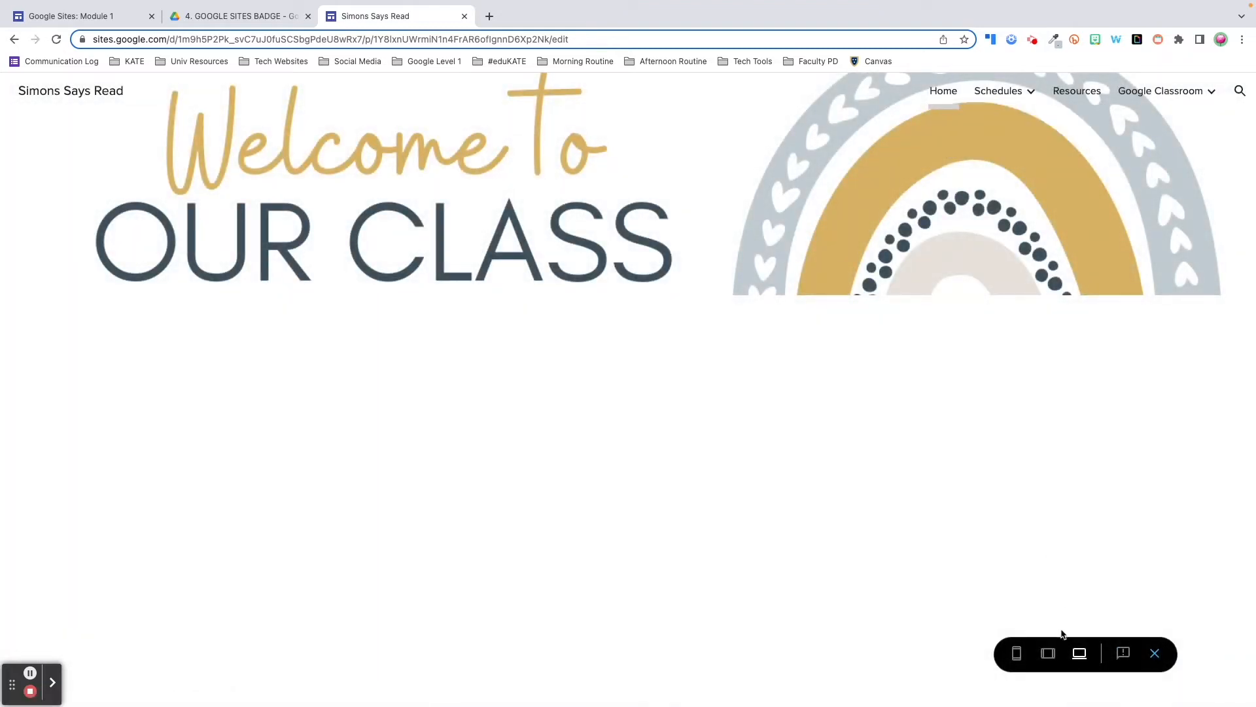
# Preview the Home page at tablet and phone widths, then exit the preview
pyautogui.click(1047, 653)
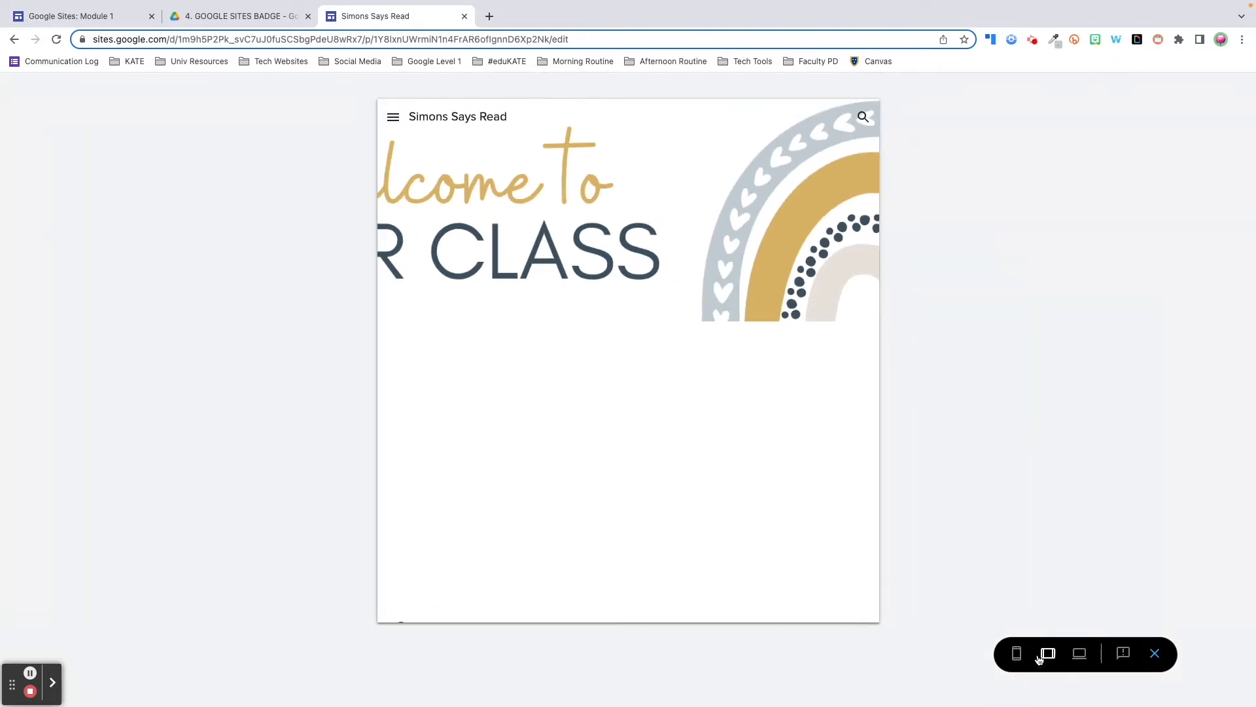
pyautogui.click(1021, 657)
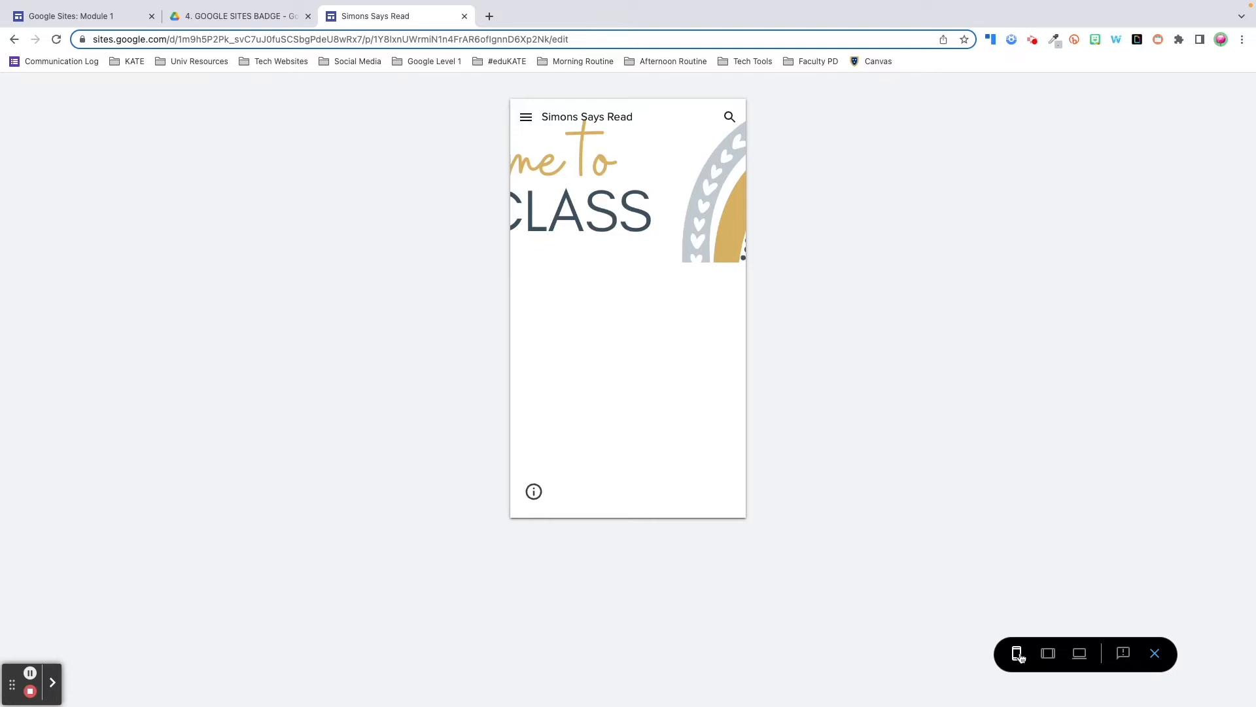
pyautogui.click(1156, 654)
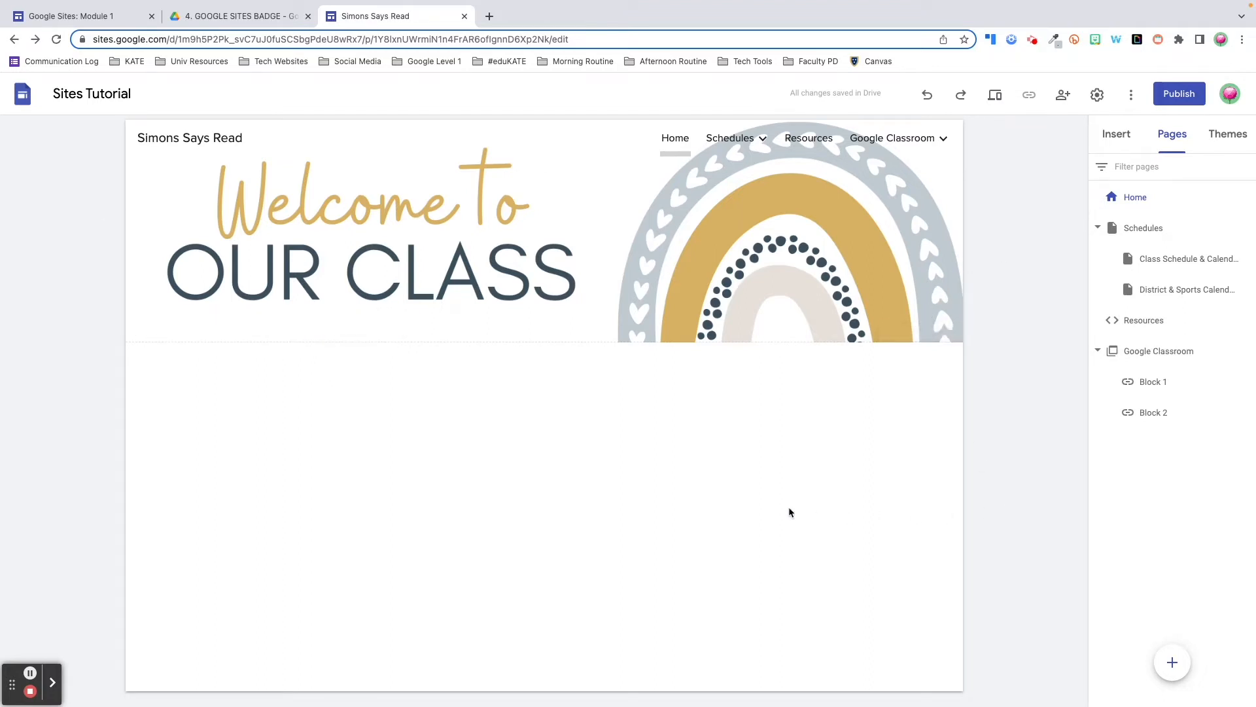
# Show the Insert panel and scroll through the available content blocks and page elements
pyautogui.doubleClick(598, 456)
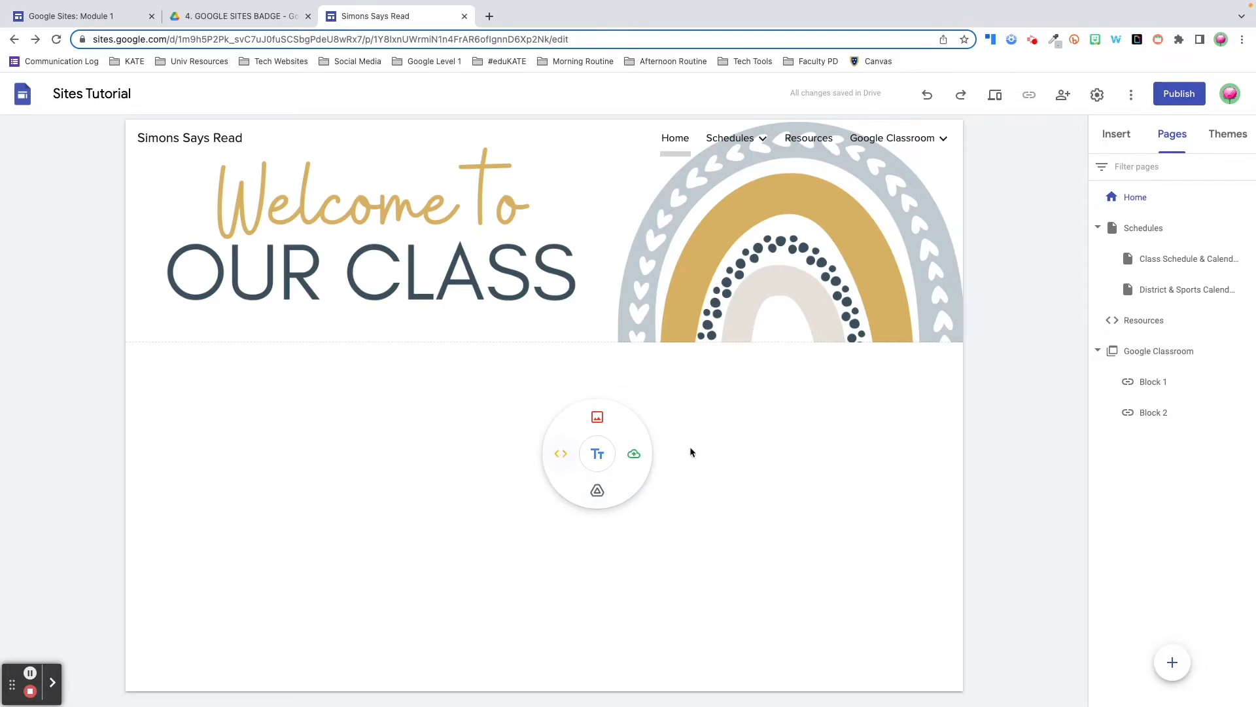
pyautogui.click(1117, 136)
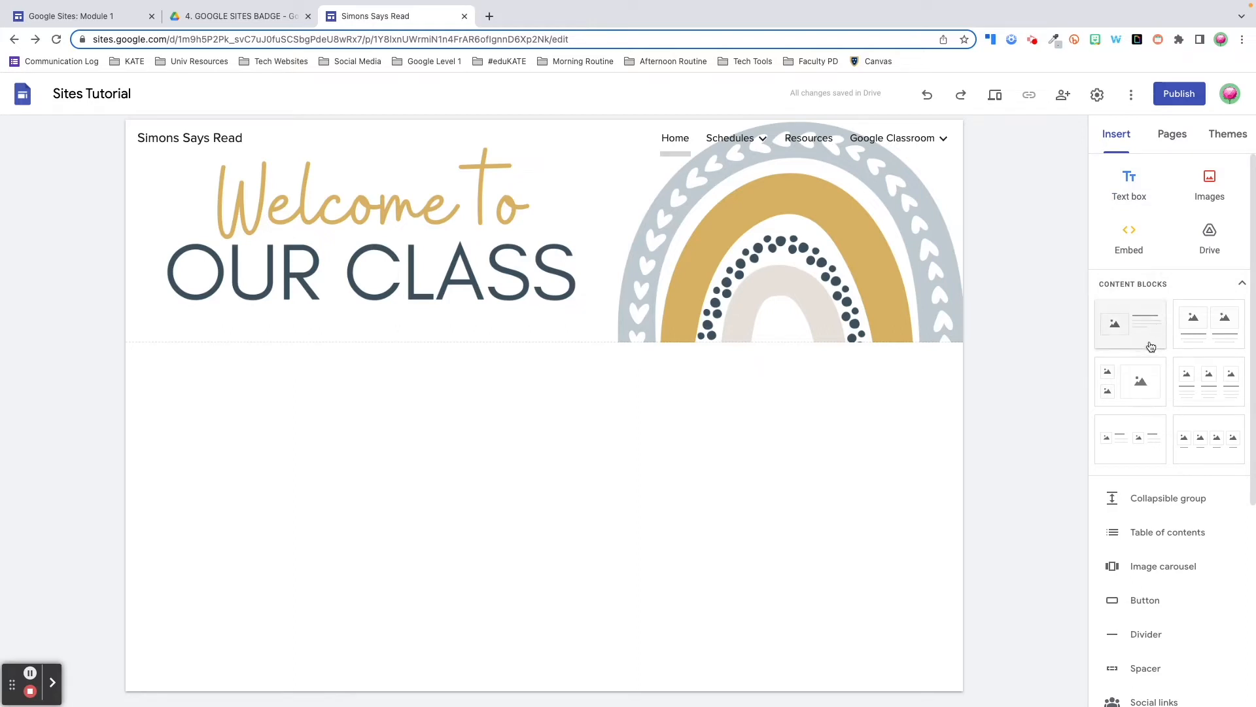
pyautogui.scroll(-1, 1152, 346)
pyautogui.scroll(1, 1148, 342)
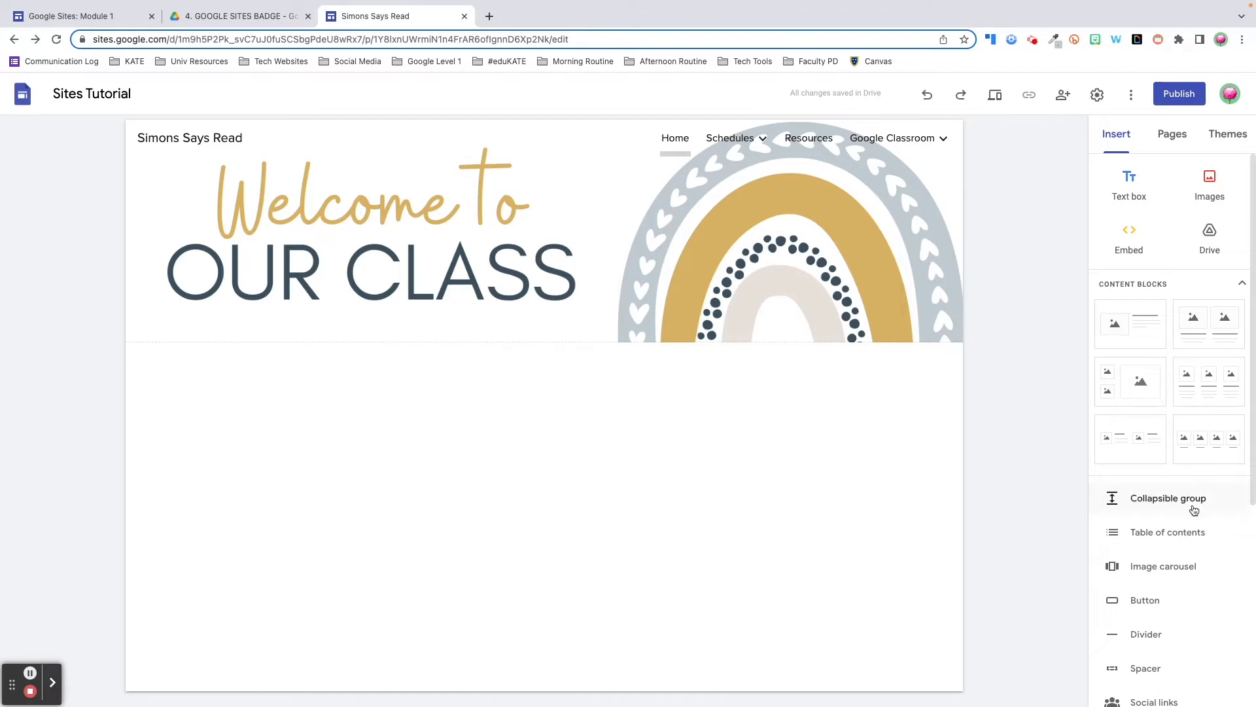
pyautogui.scroll(-2, 1194, 510)
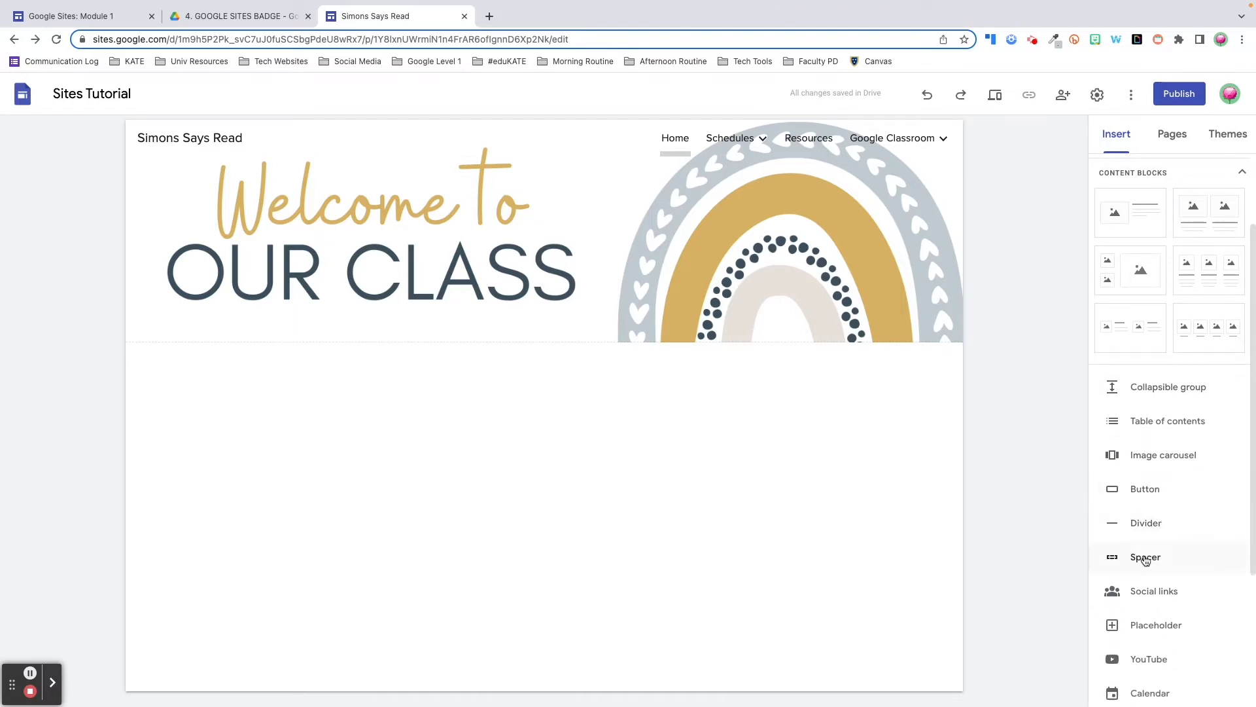
pyautogui.scroll(-3, 1145, 561)
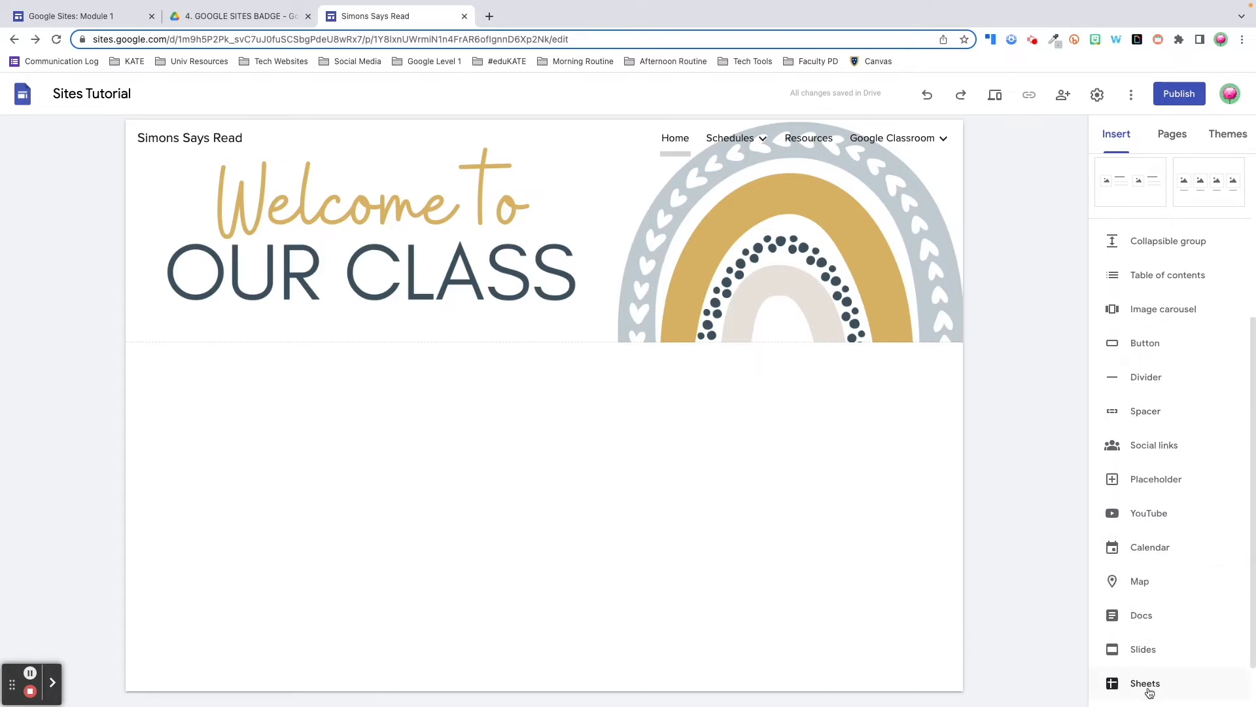
pyautogui.scroll(-1, 1150, 692)
pyautogui.click(1001, 461)
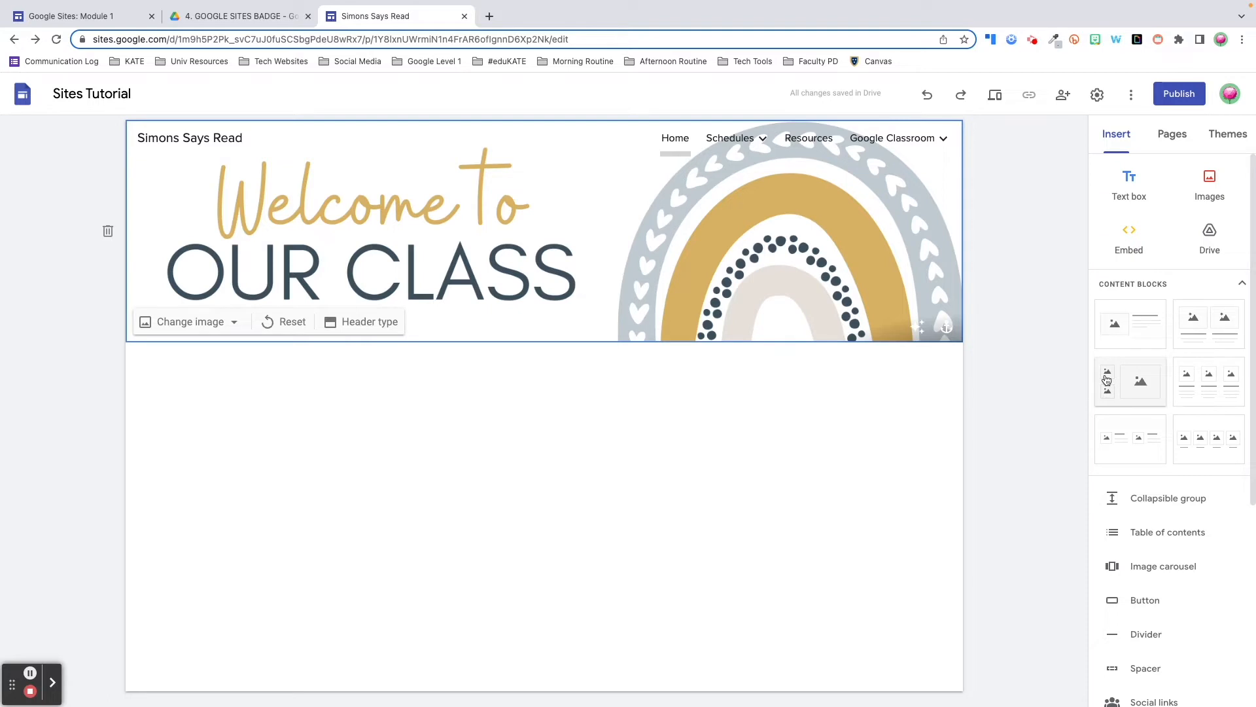
# Insert an image-and-text content block and move its image placeholder to the right of the text
pyautogui.click(1140, 331)
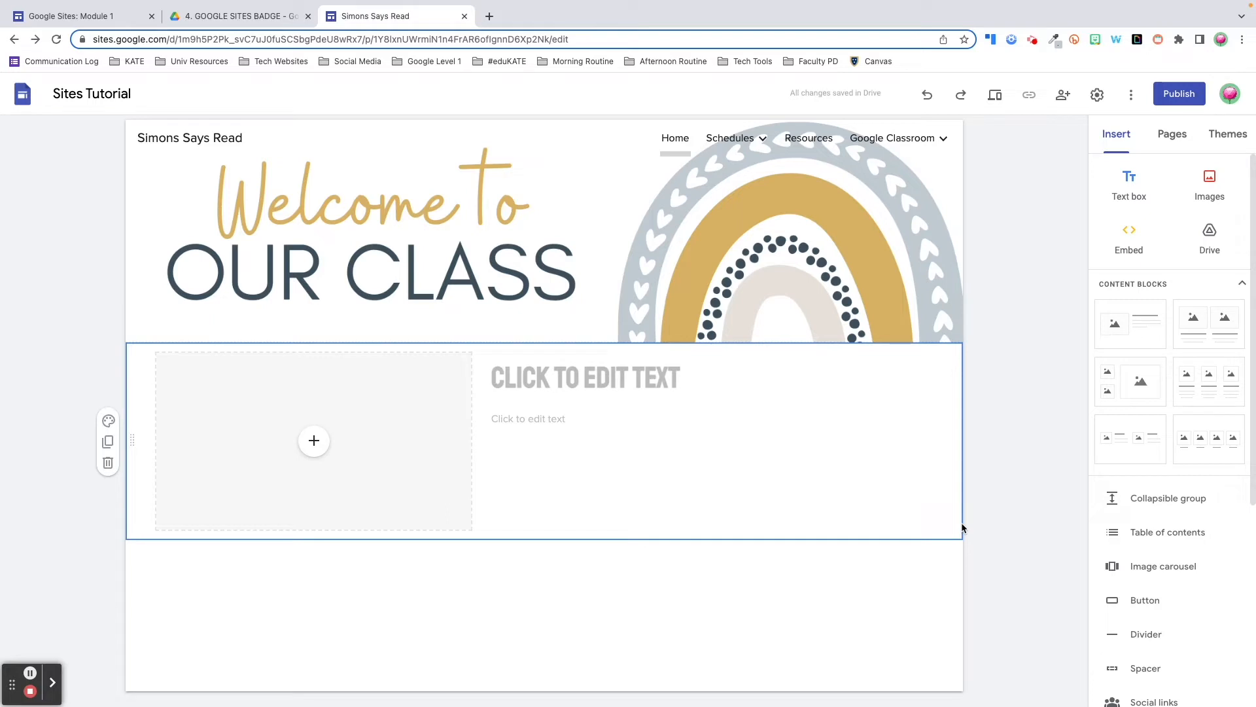
pyautogui.click(418, 500)
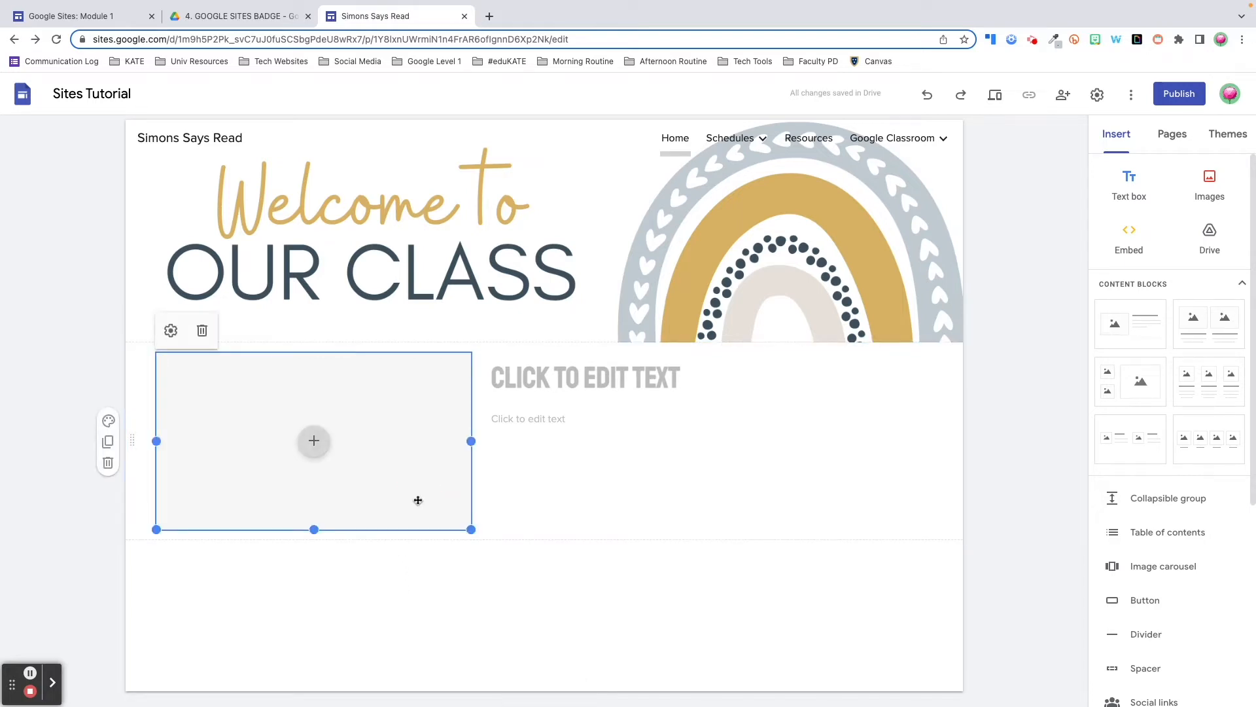
pyautogui.moveTo(419, 500); pyautogui.dragTo(956, 423)
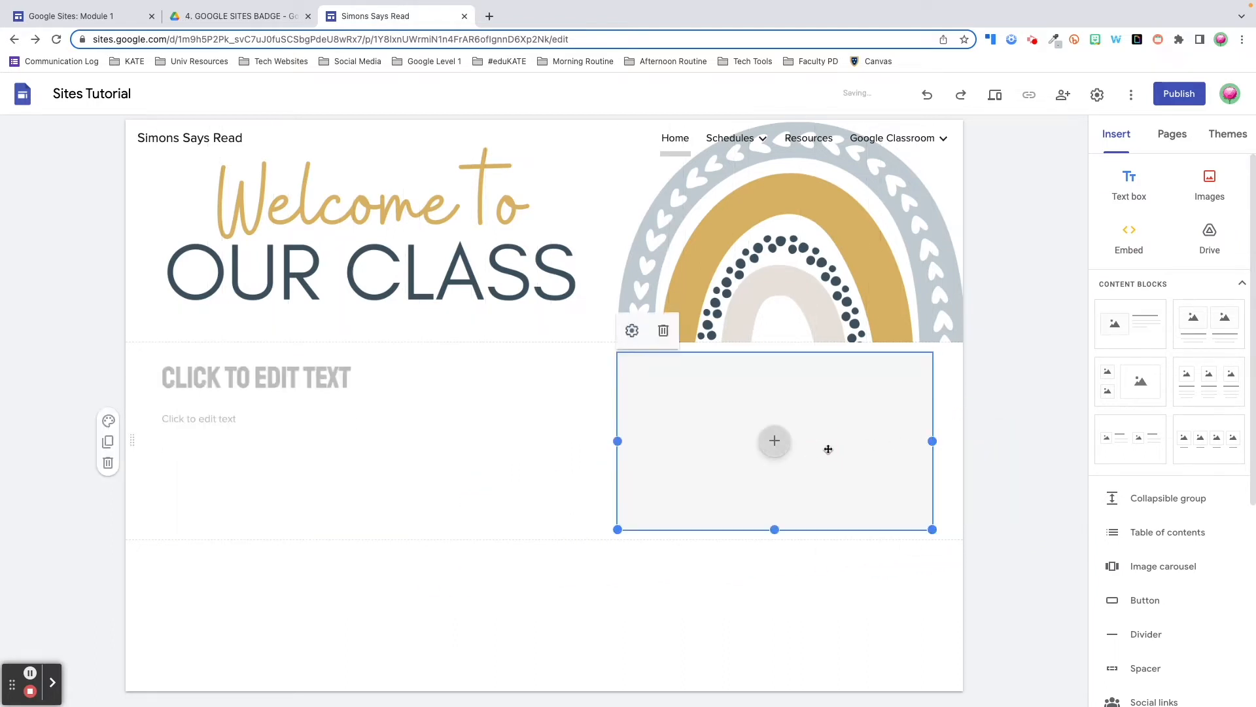
pyautogui.press('Delete')
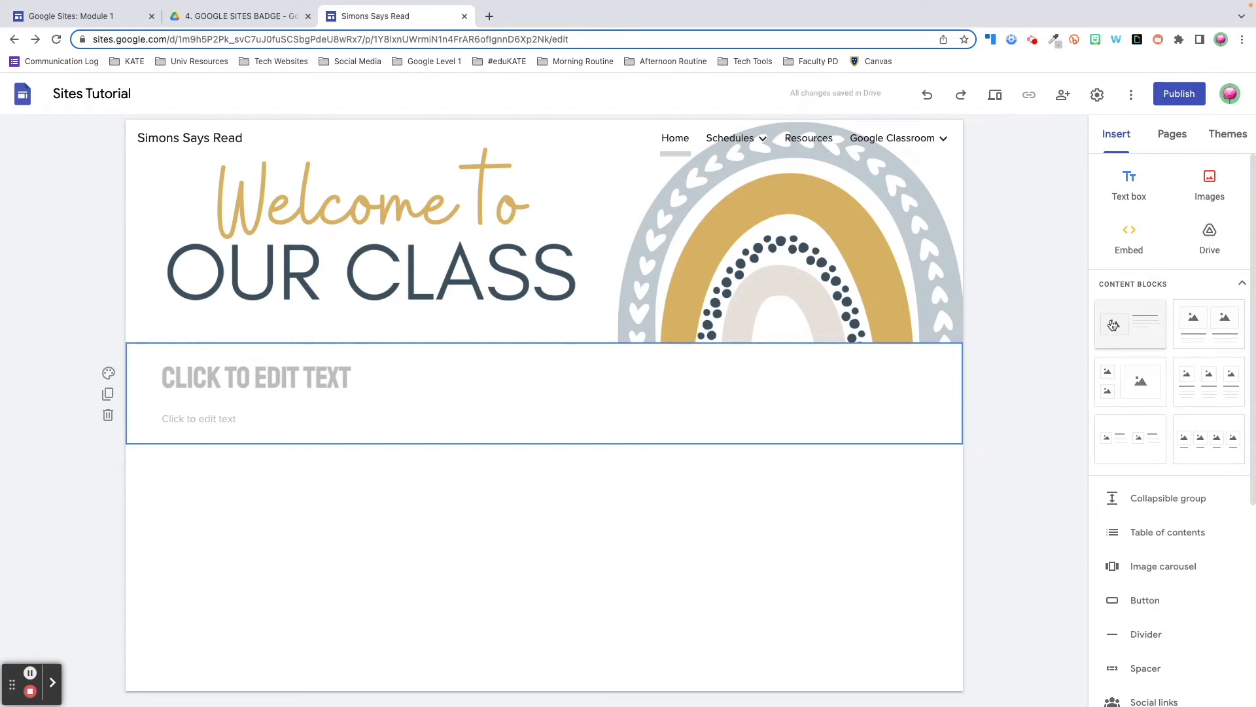
pyautogui.hotkey('ctrl', 'z')
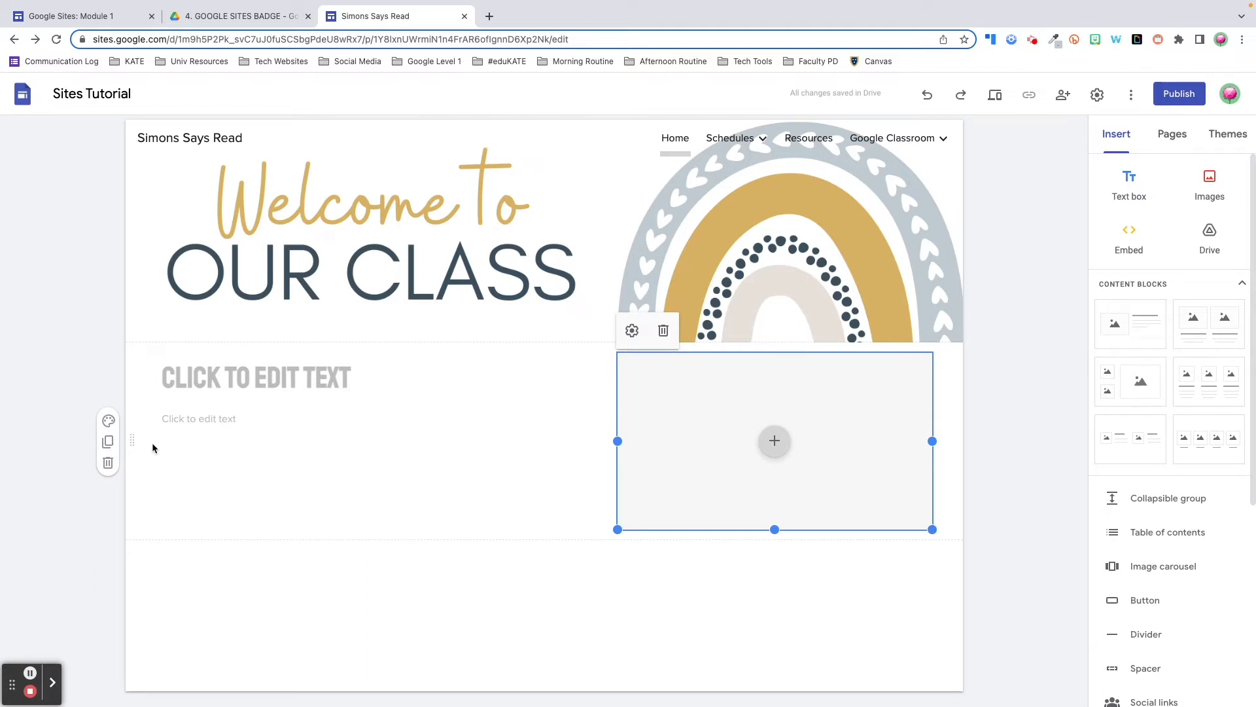
pyautogui.click(190, 530)
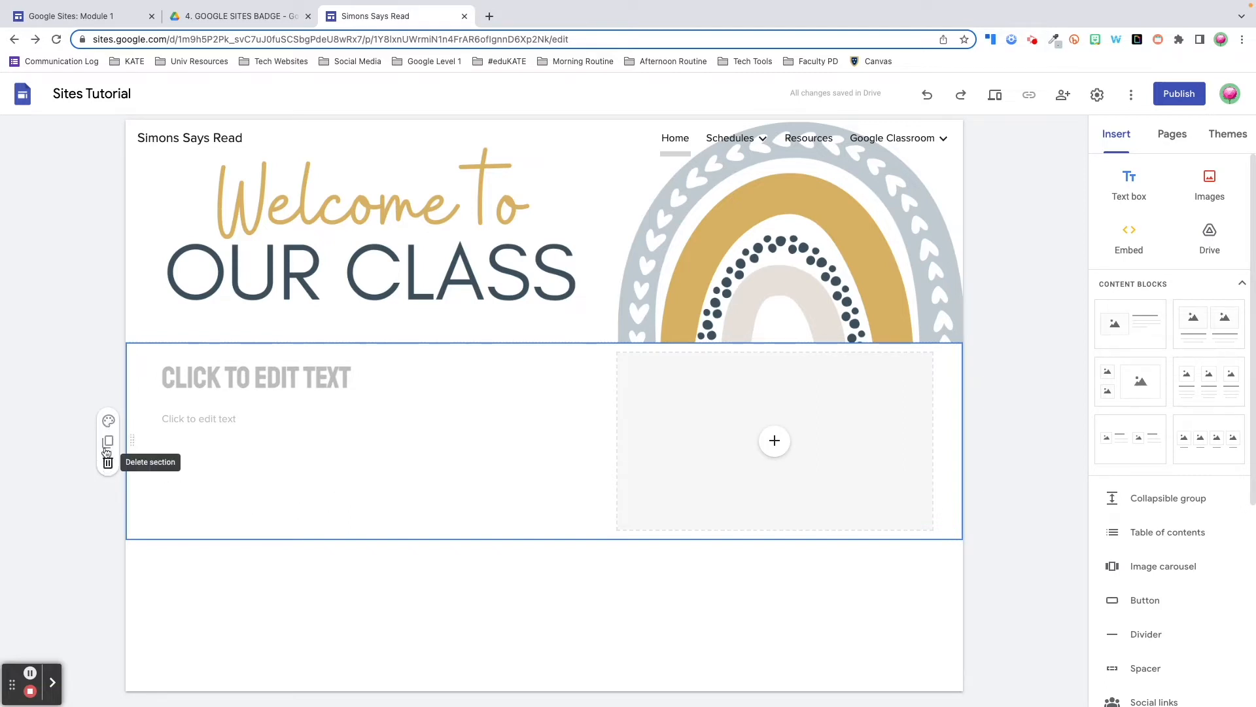
# Apply section colour Style 3, a grey-blue background, to the image-and-text section
pyautogui.click(109, 422)
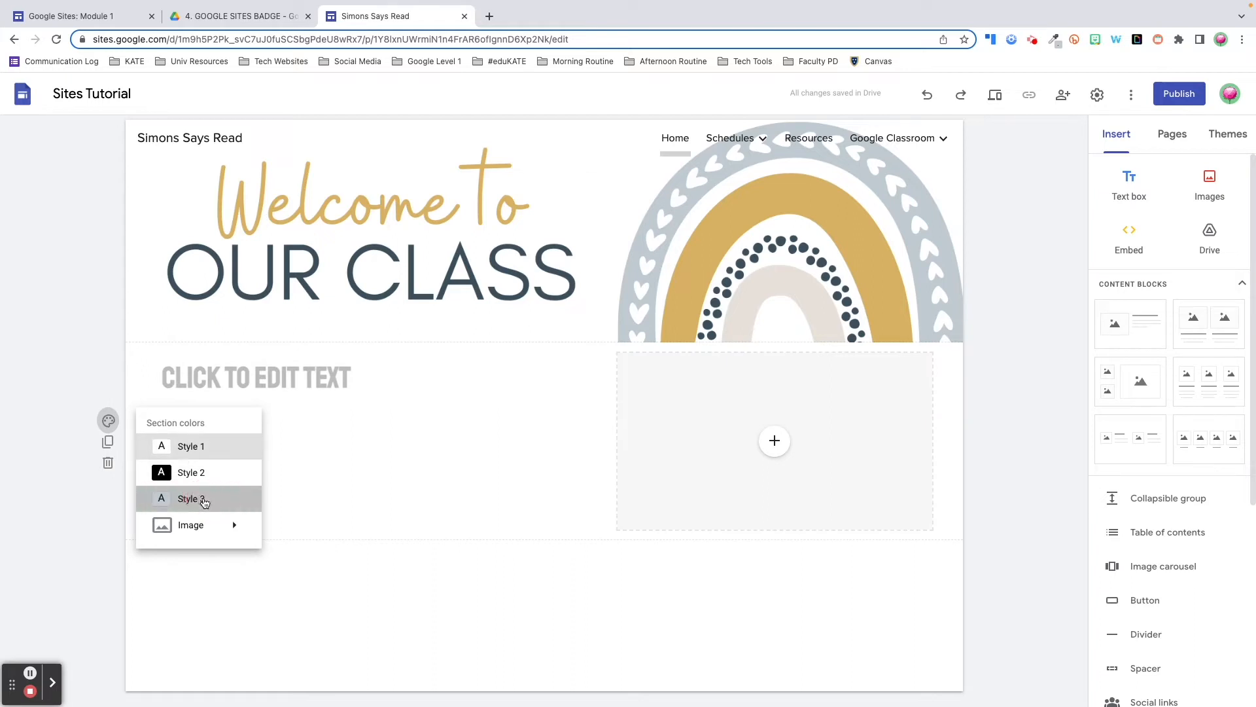
pyautogui.click(199, 499)
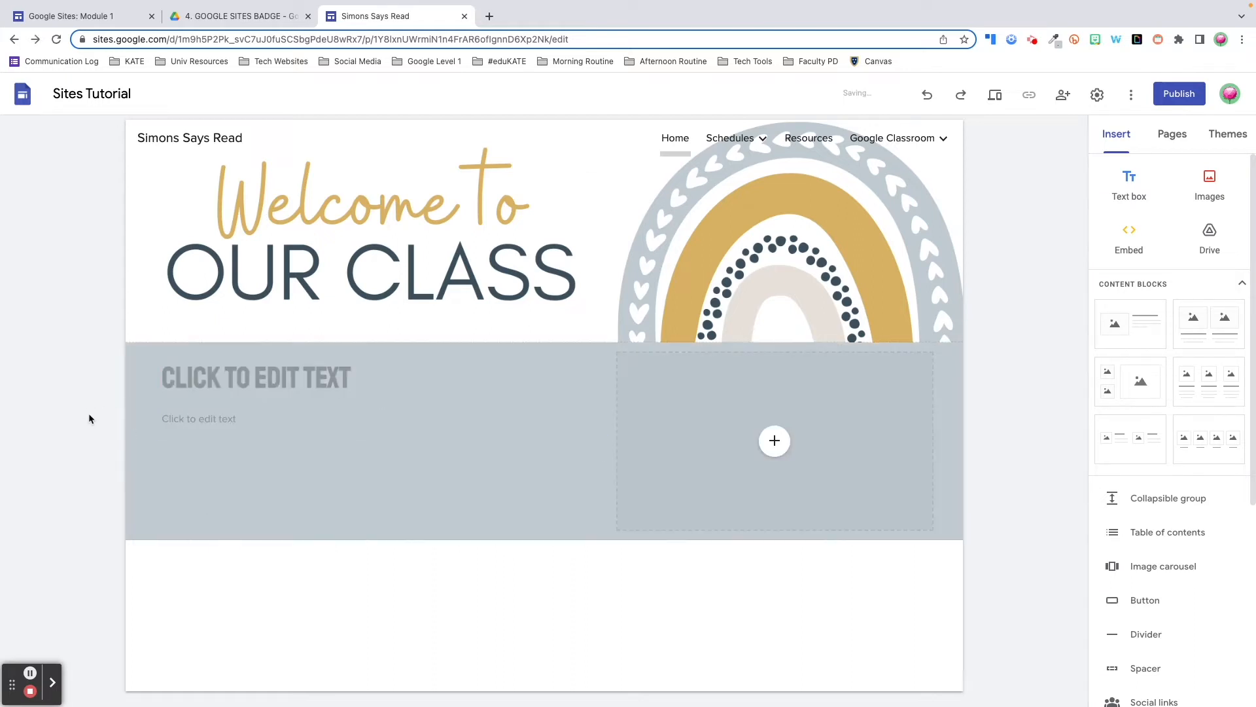
pyautogui.click(108, 420)
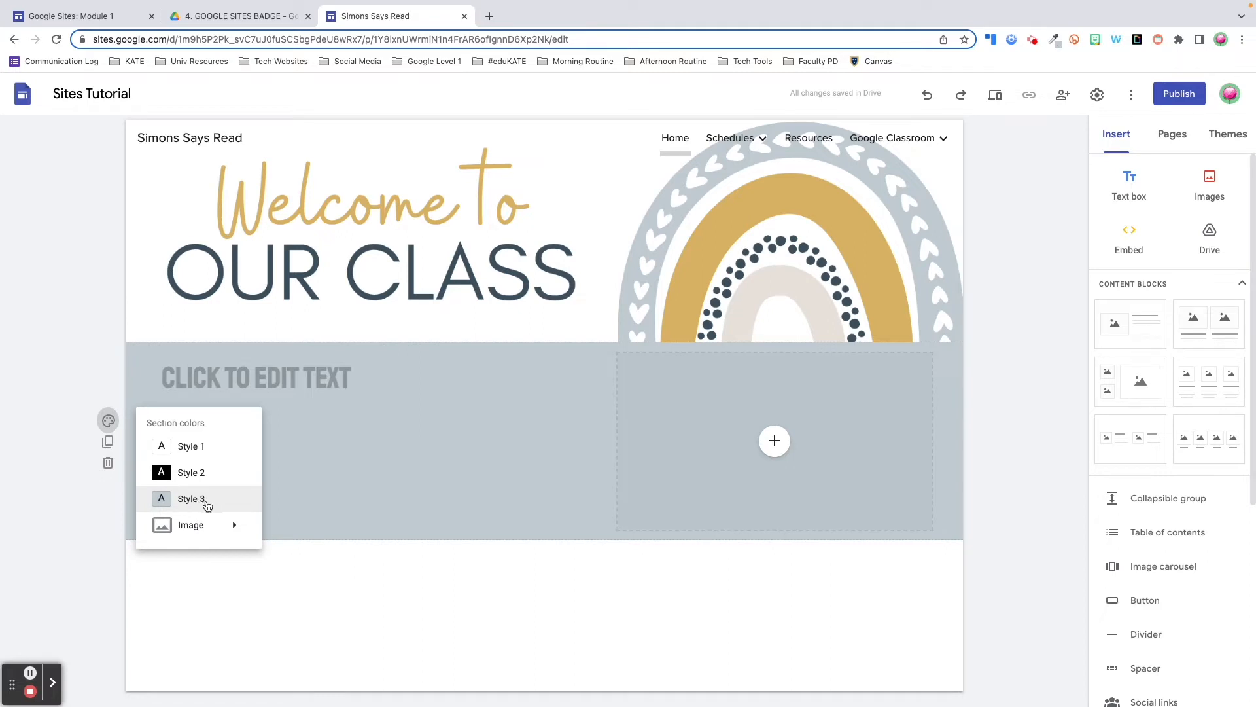
pyautogui.moveTo(221, 531)
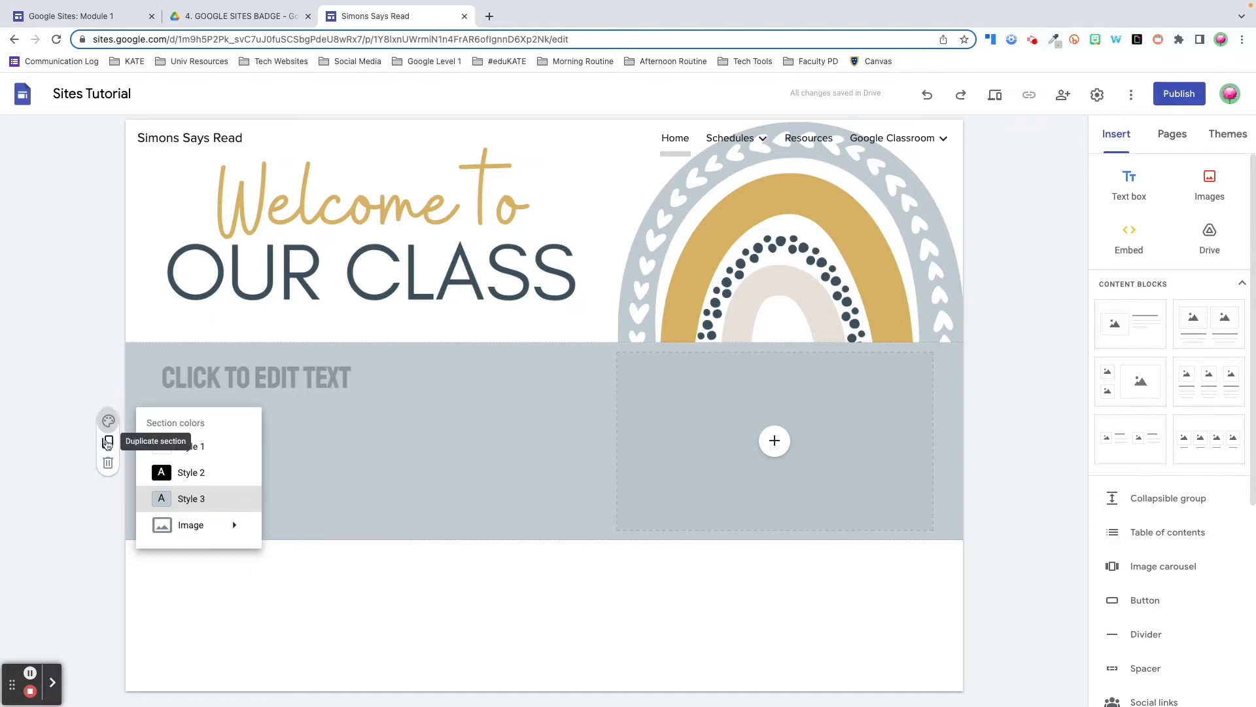
# Duplicate then delete the grey section, and insert a three-column image-and-text content block below it
pyautogui.click(108, 443)
pyautogui.click(108, 443)
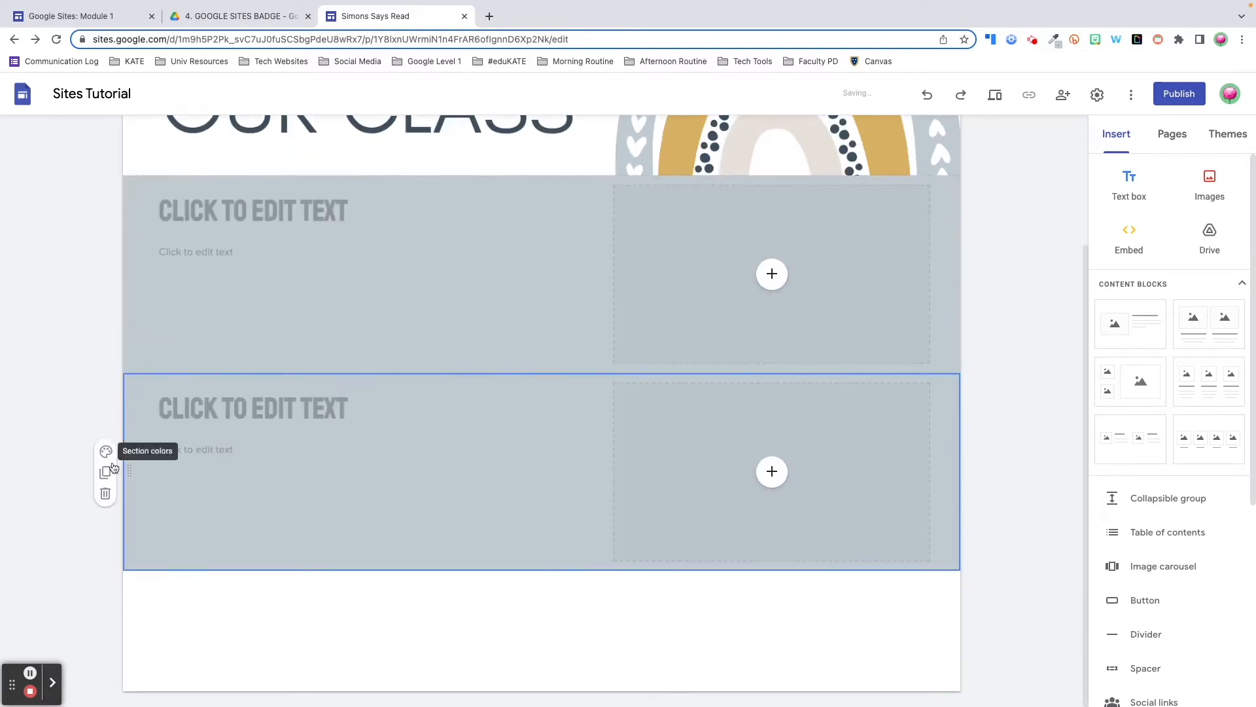
pyautogui.click(104, 496)
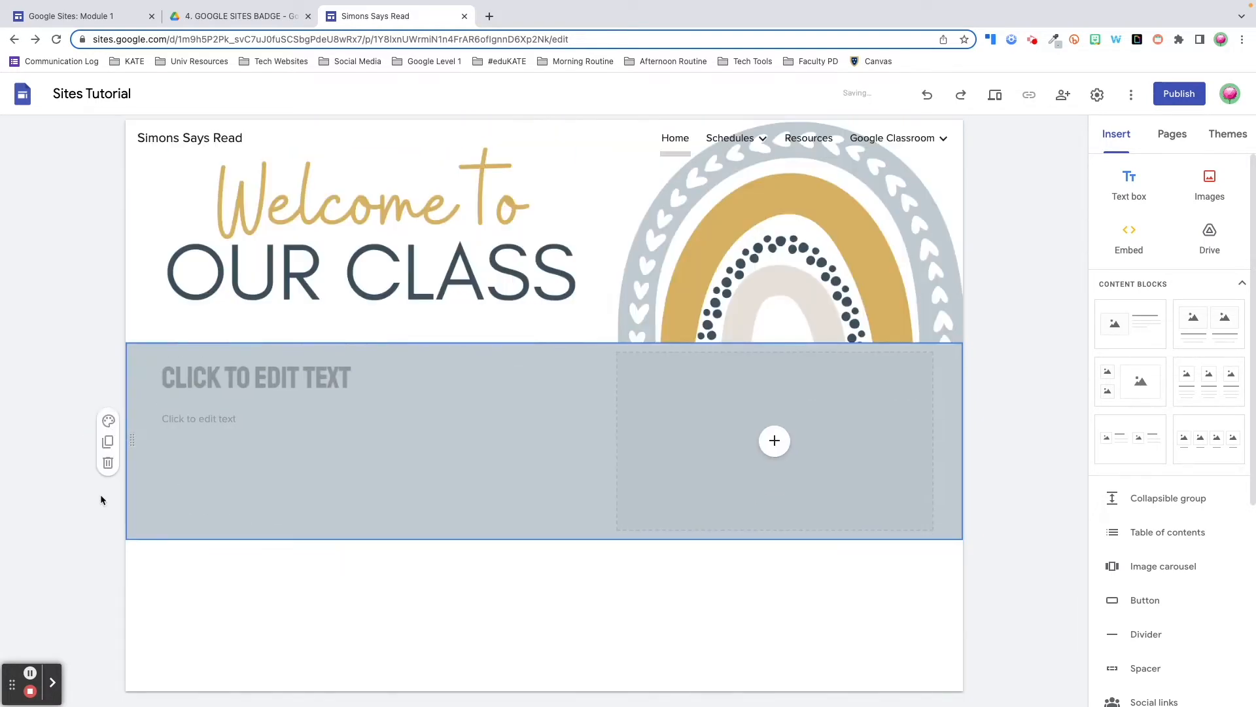
pyautogui.click(1191, 374)
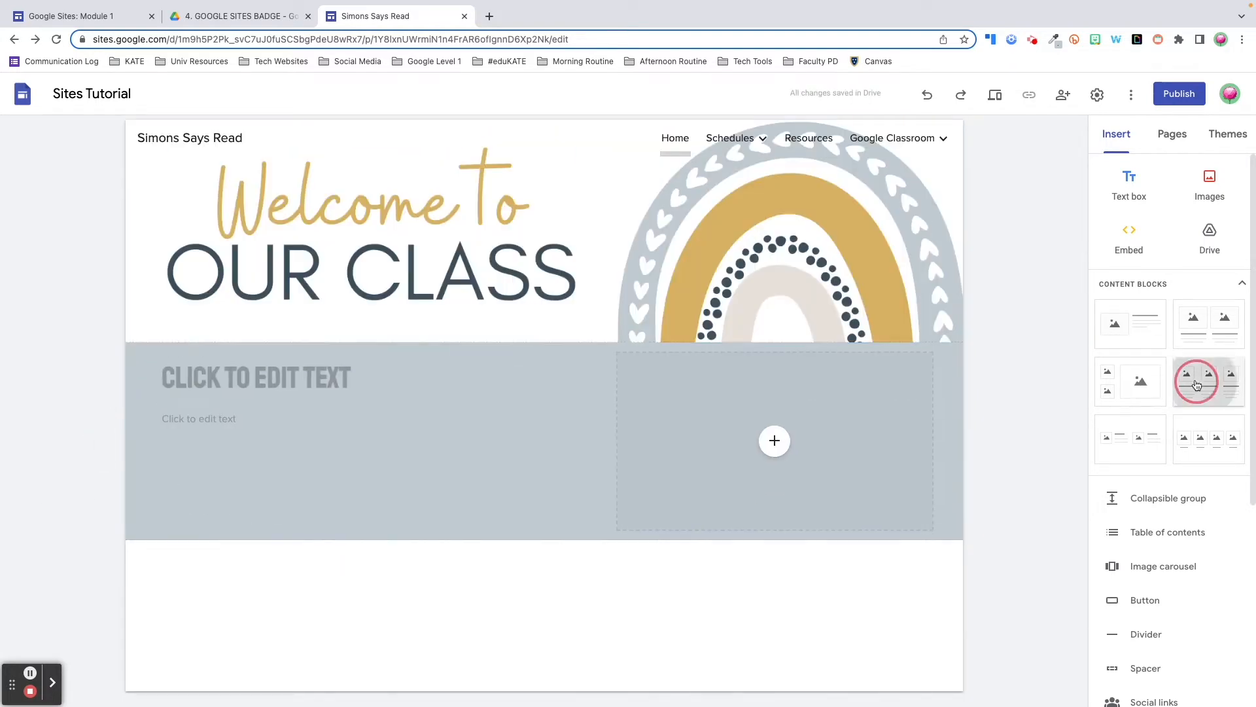
pyautogui.click(242, 625)
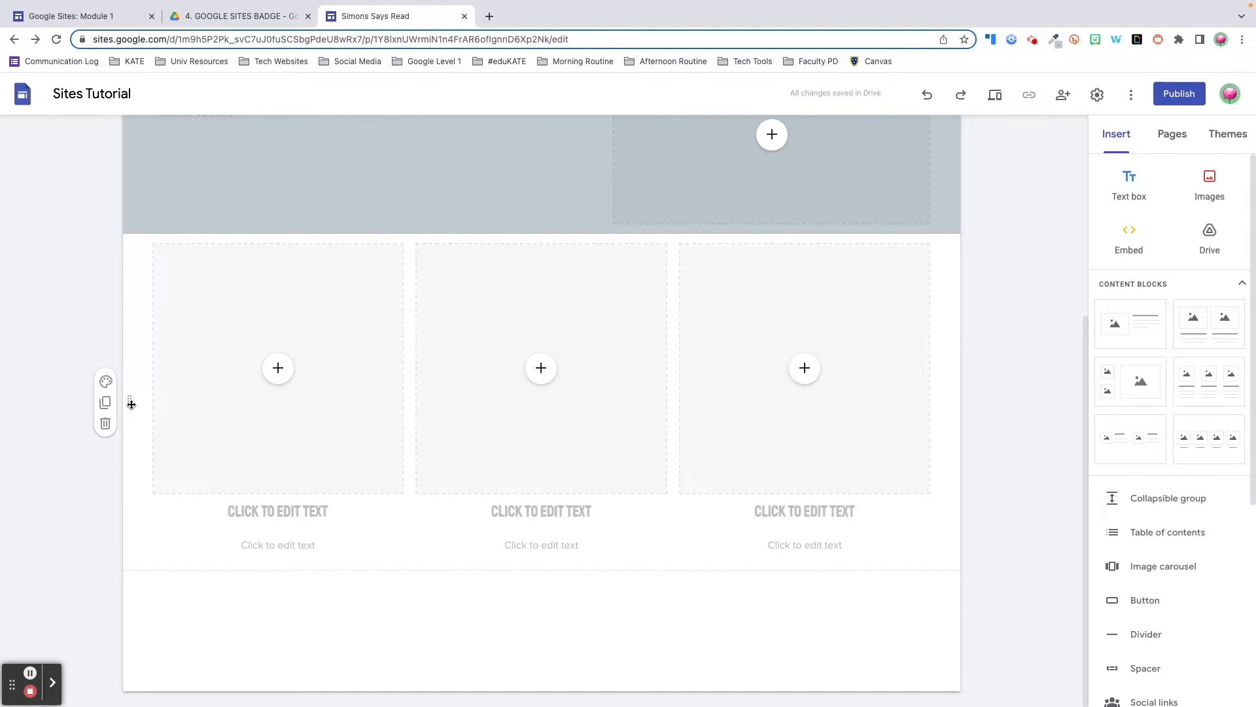
# Move the three-column block above the grey section and reposition its image placeholder below the heading
pyautogui.moveTo(131, 404); pyautogui.dragTo(201, 339)
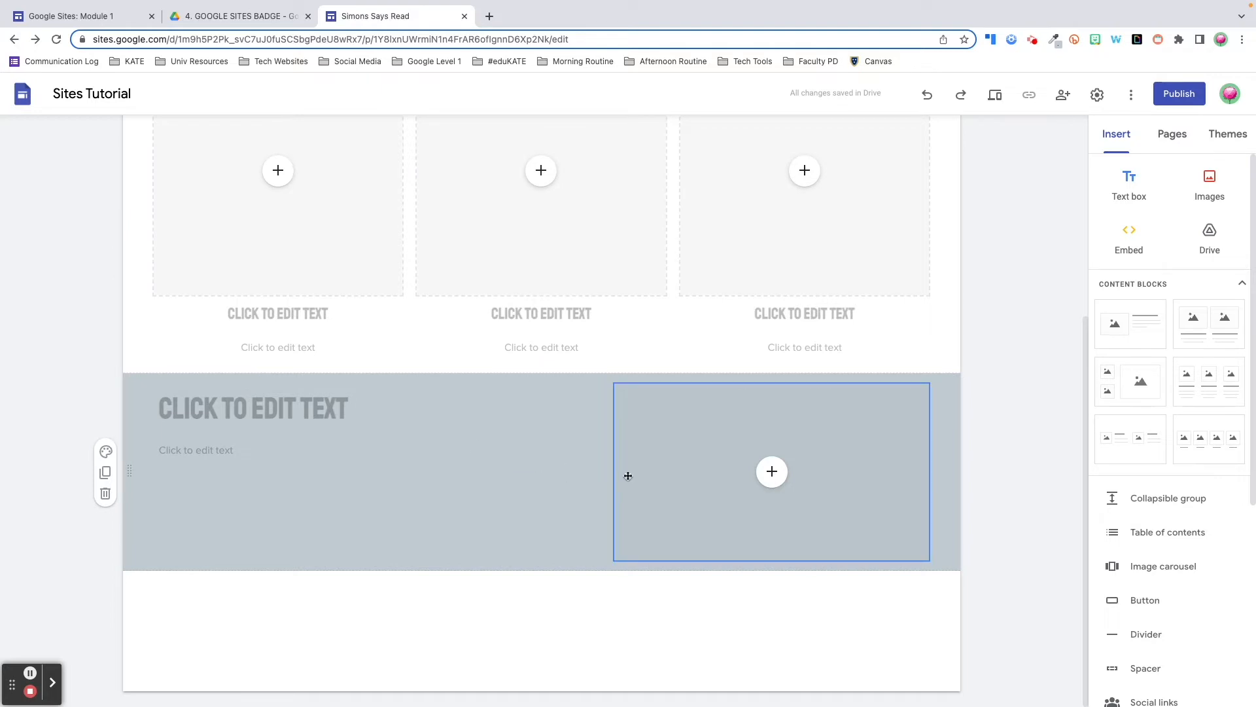
pyautogui.click(742, 488)
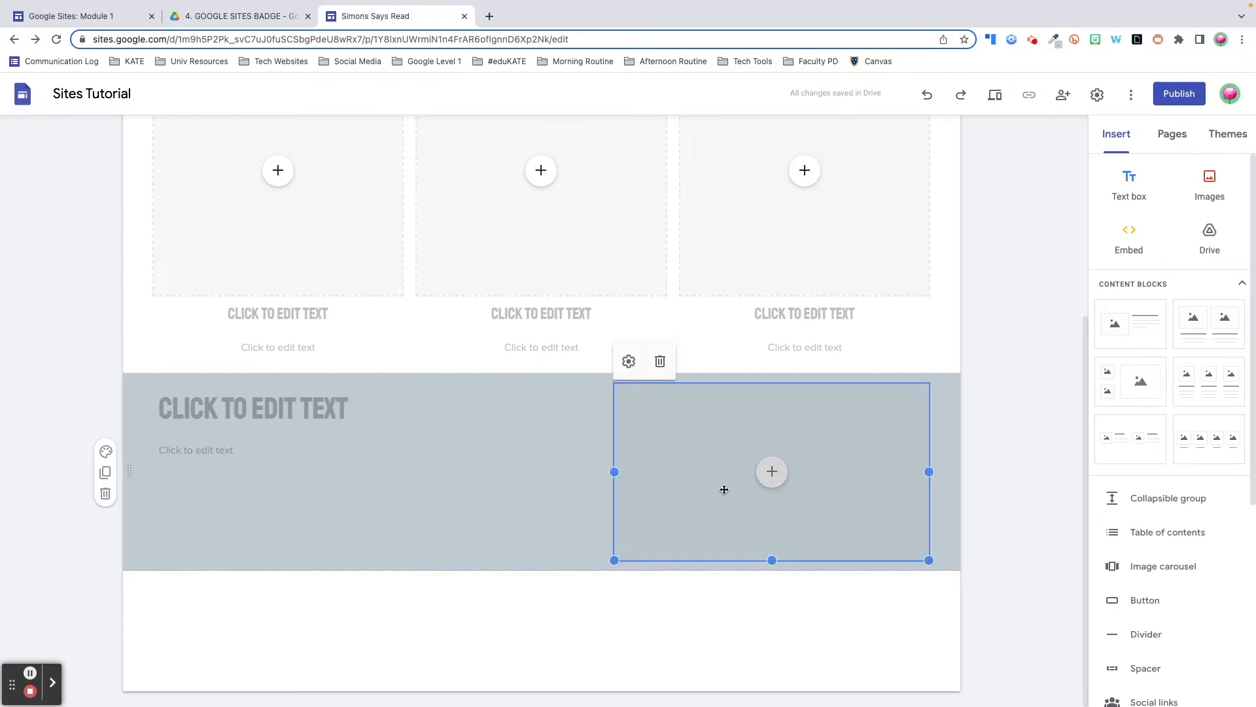
pyautogui.moveTo(725, 489); pyautogui.dragTo(162, 449)
pyautogui.moveTo(390, 452); pyautogui.dragTo(404, 625)
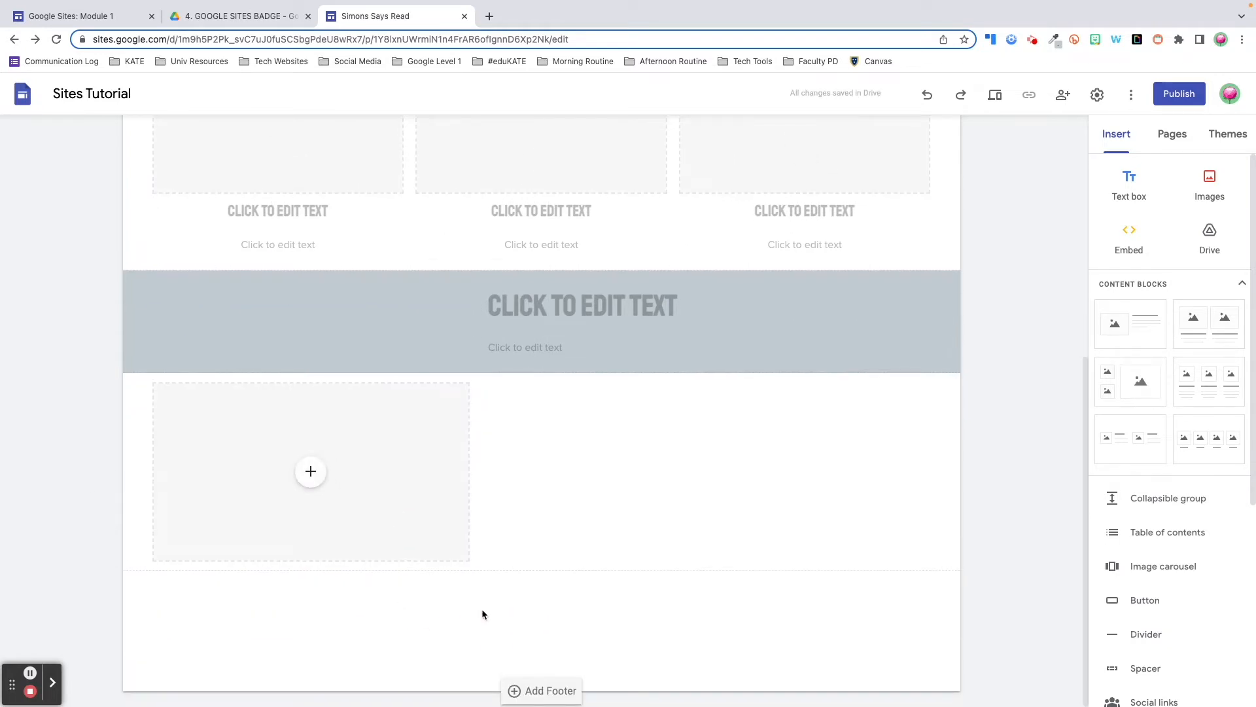
pyautogui.scroll(2, 612, 543)
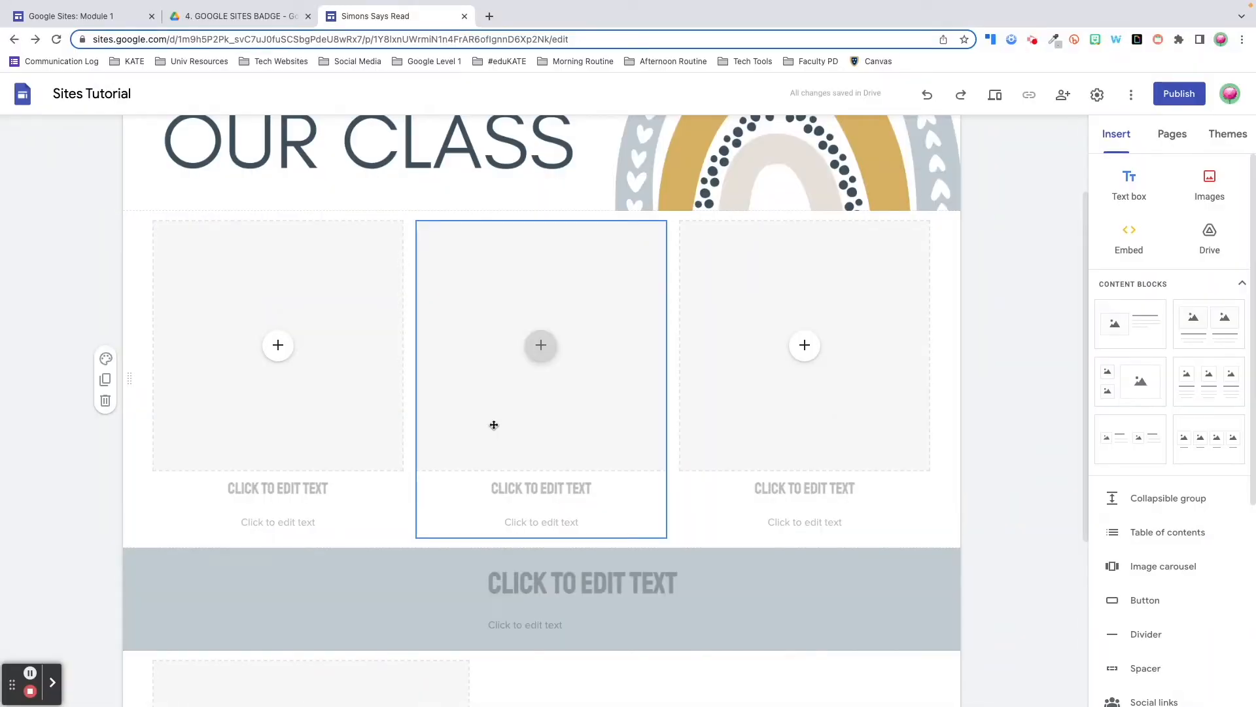
# Drag the middle image card and the empty image placeholder into the grey section
pyautogui.moveTo(496, 415); pyautogui.dragTo(356, 580)
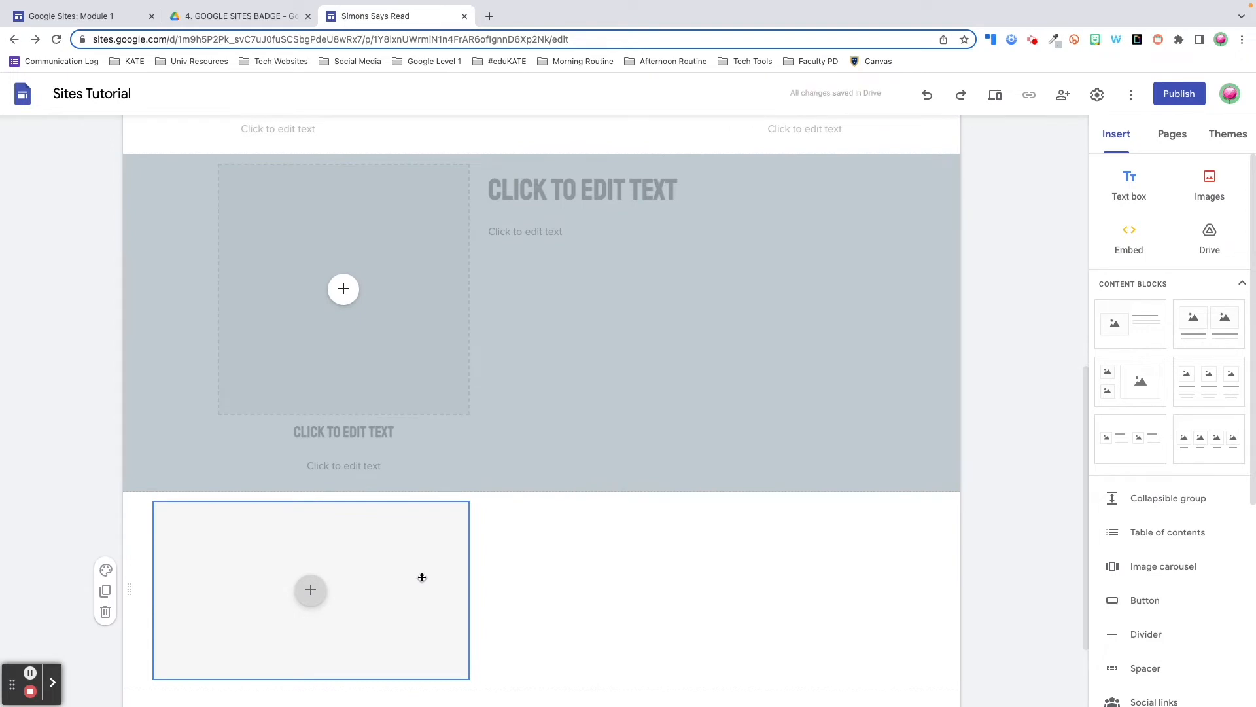
pyautogui.click(373, 390)
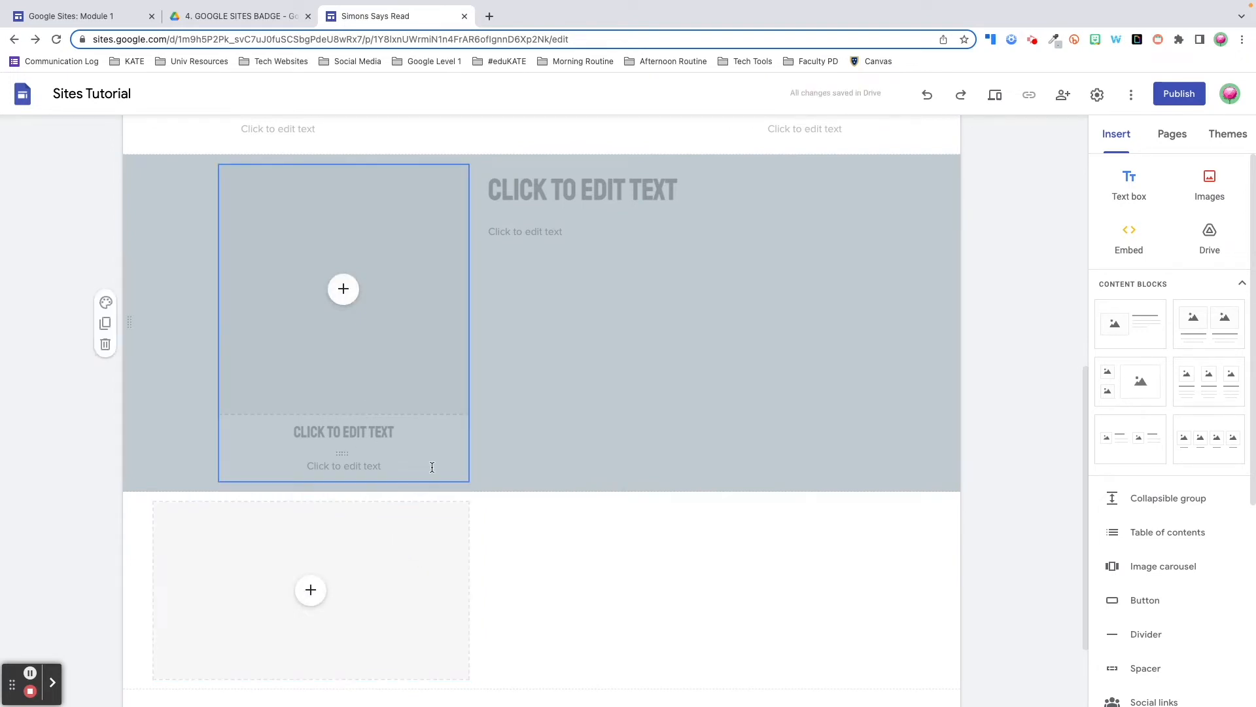
pyautogui.click(434, 539)
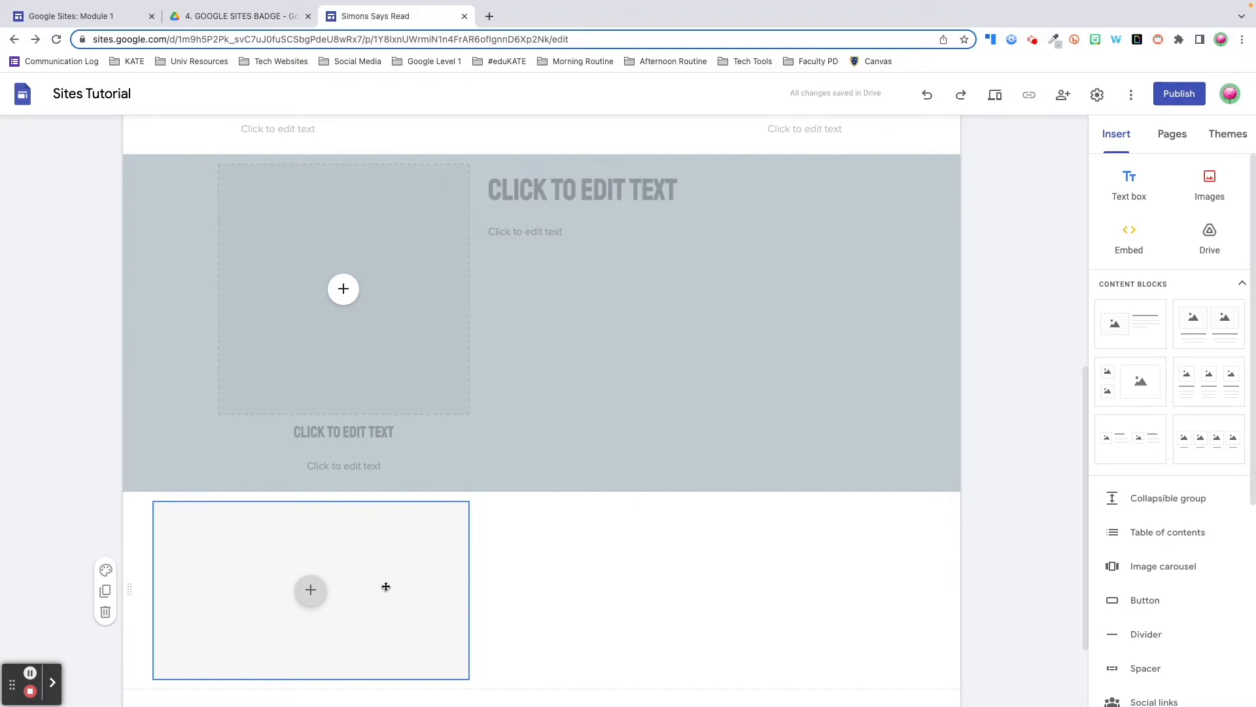
pyautogui.moveTo(386, 586); pyautogui.dragTo(673, 177)
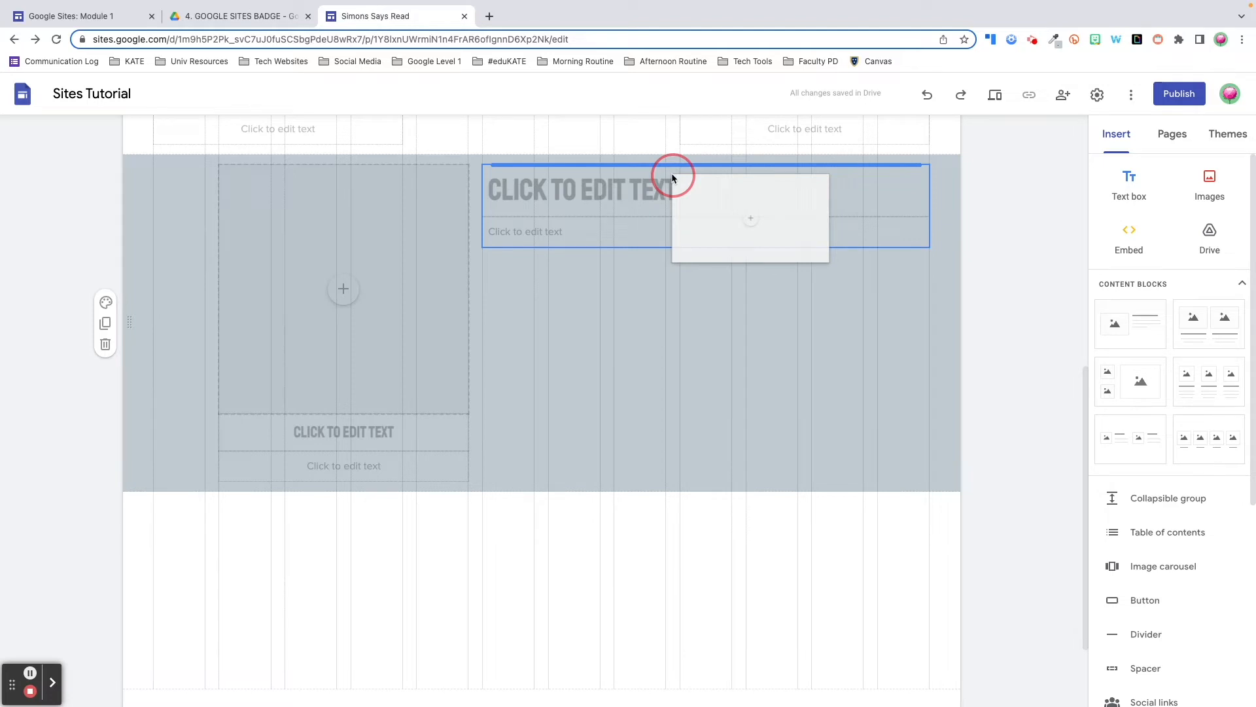
# Drop the empty image placeholder into the heading's group, positioned directly under the heading
pyautogui.moveTo(672, 177); pyautogui.dragTo(669, 221)
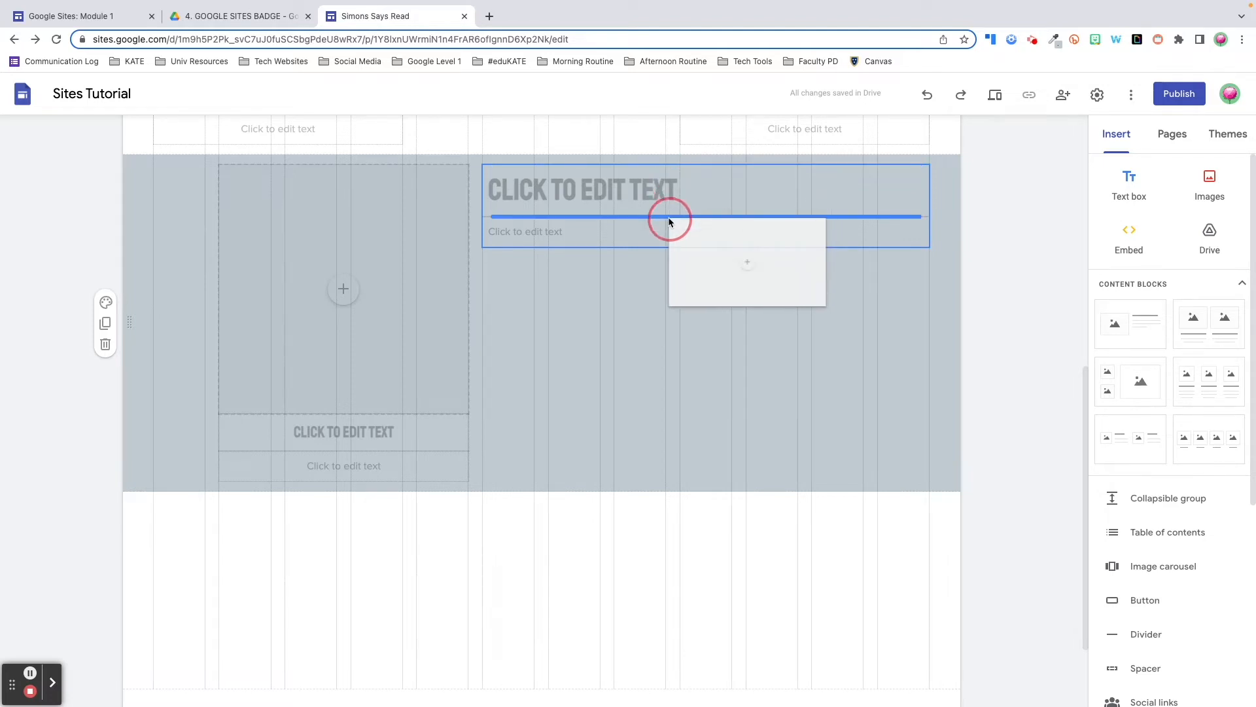
pyautogui.moveTo(669, 221); pyautogui.dragTo(668, 254)
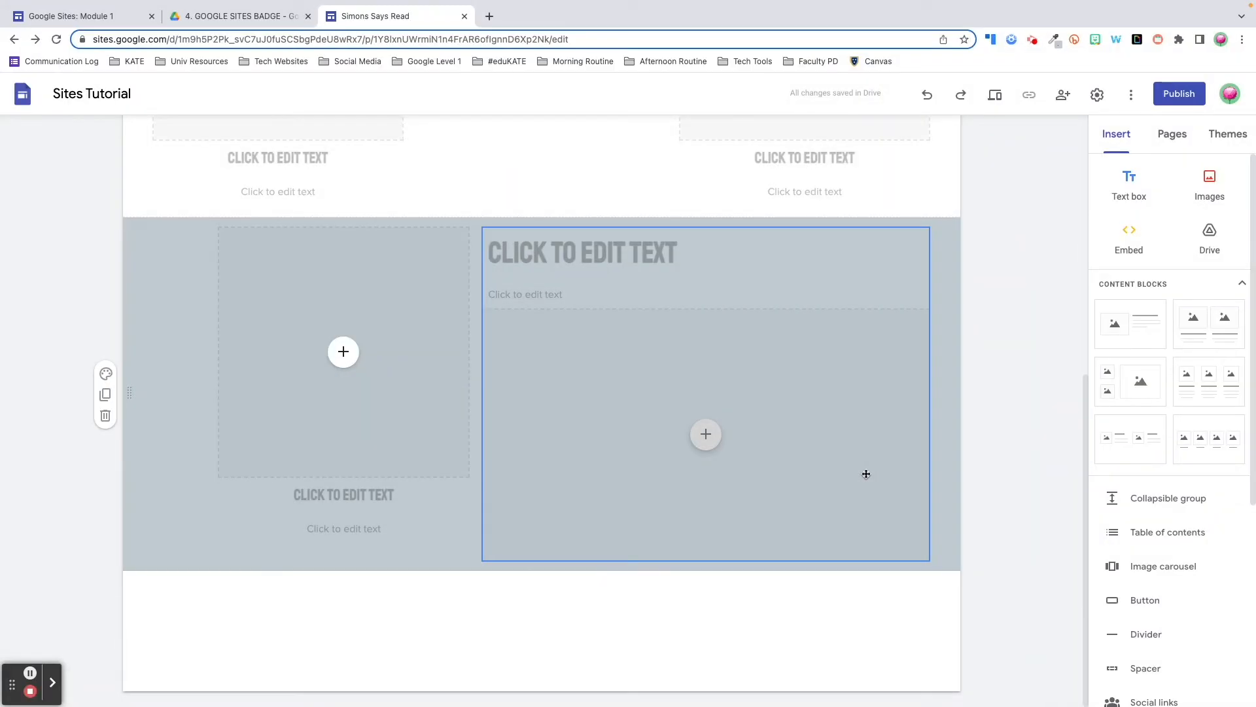
pyautogui.click(856, 470)
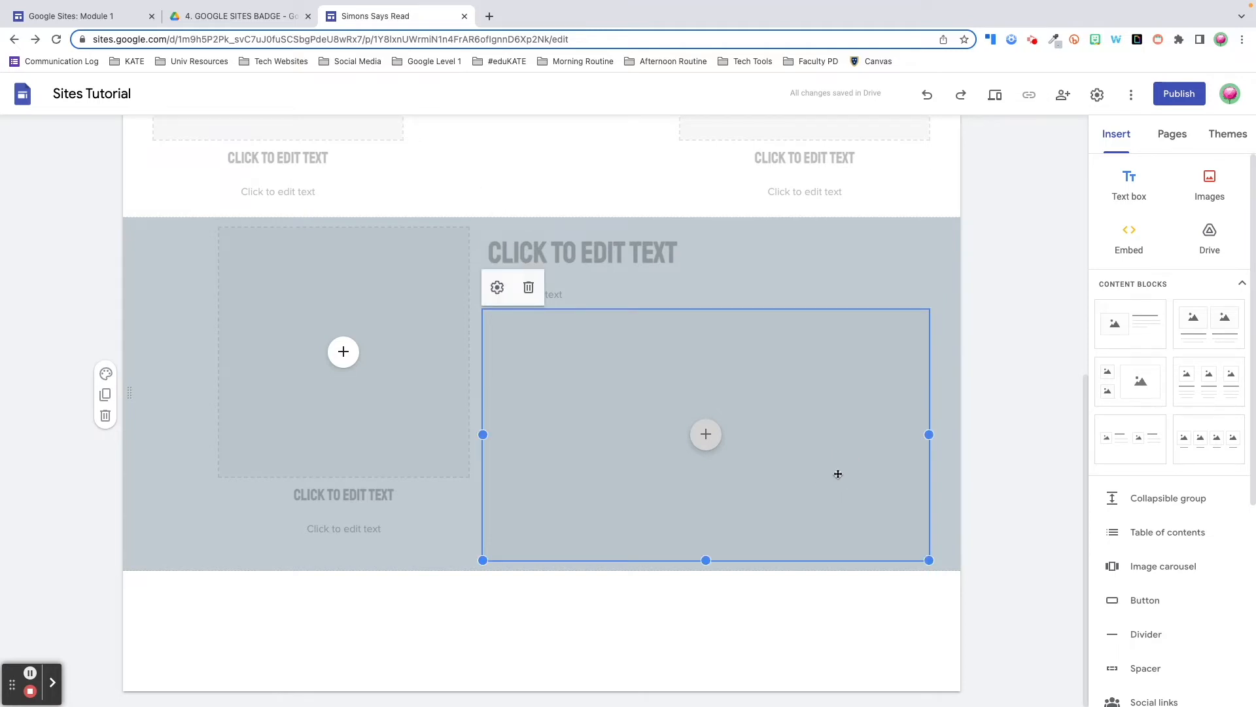
pyautogui.press('Up')
pyautogui.press('Up')
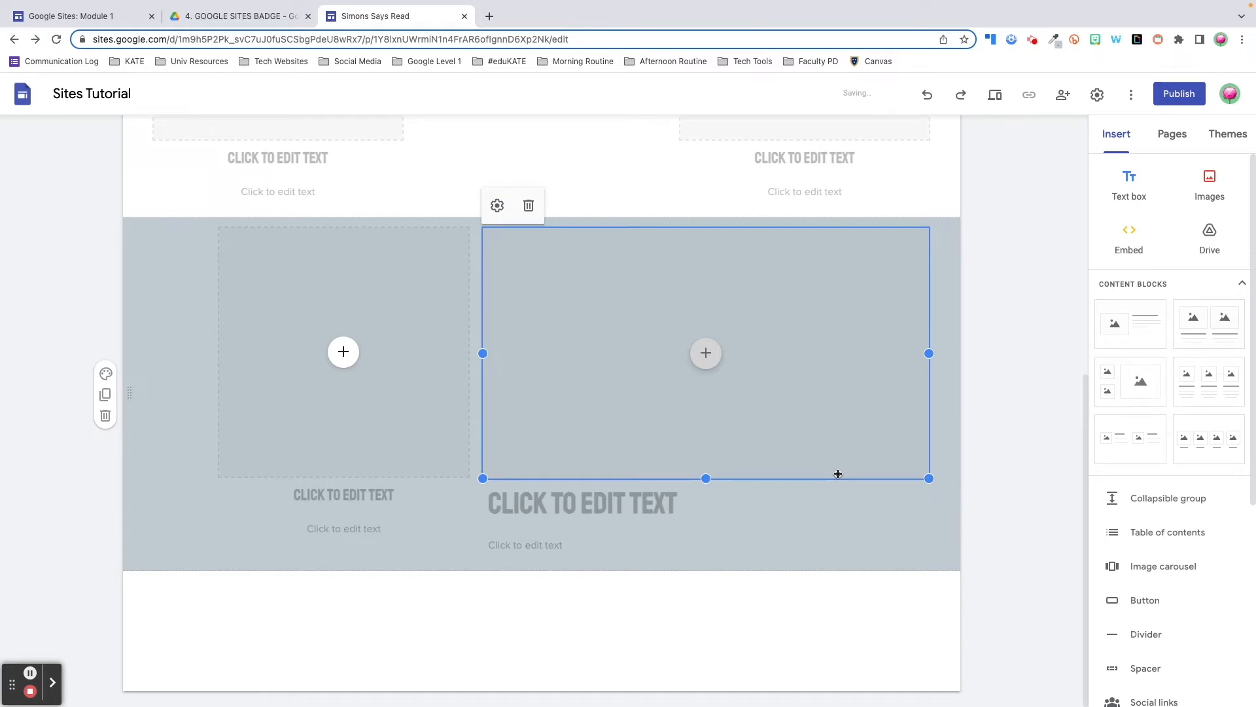
pyautogui.press('Down')
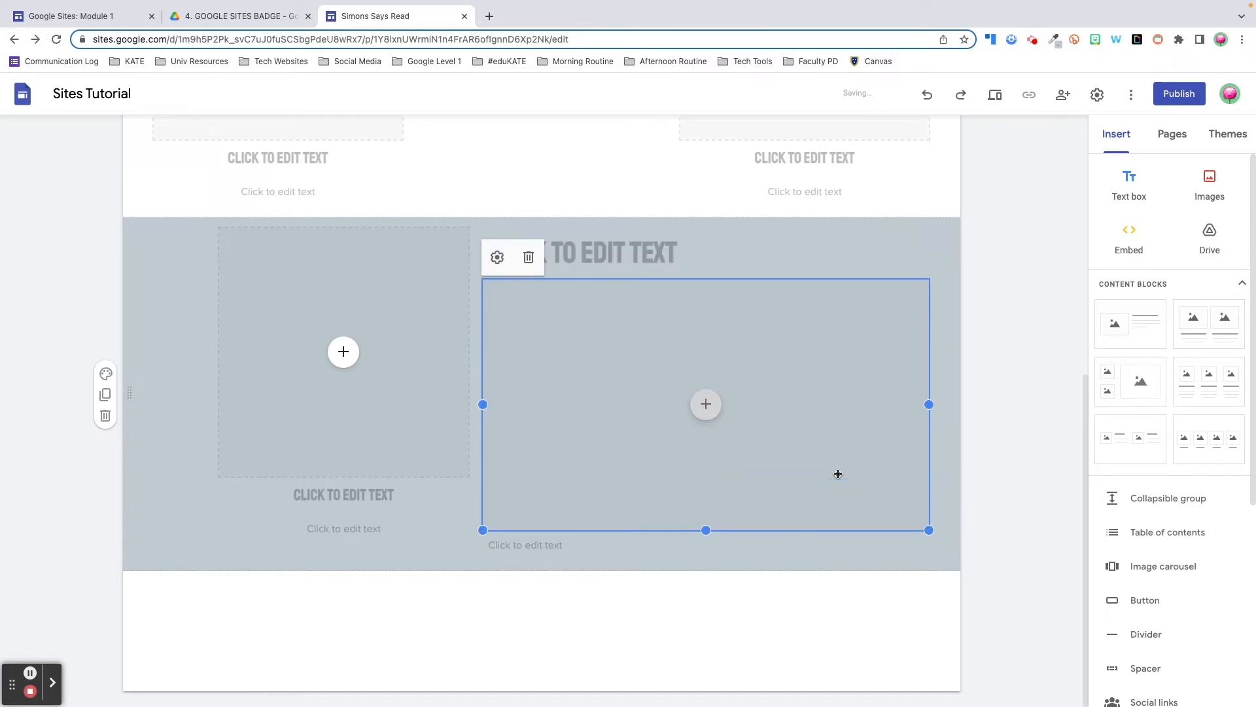
pyautogui.click(889, 583)
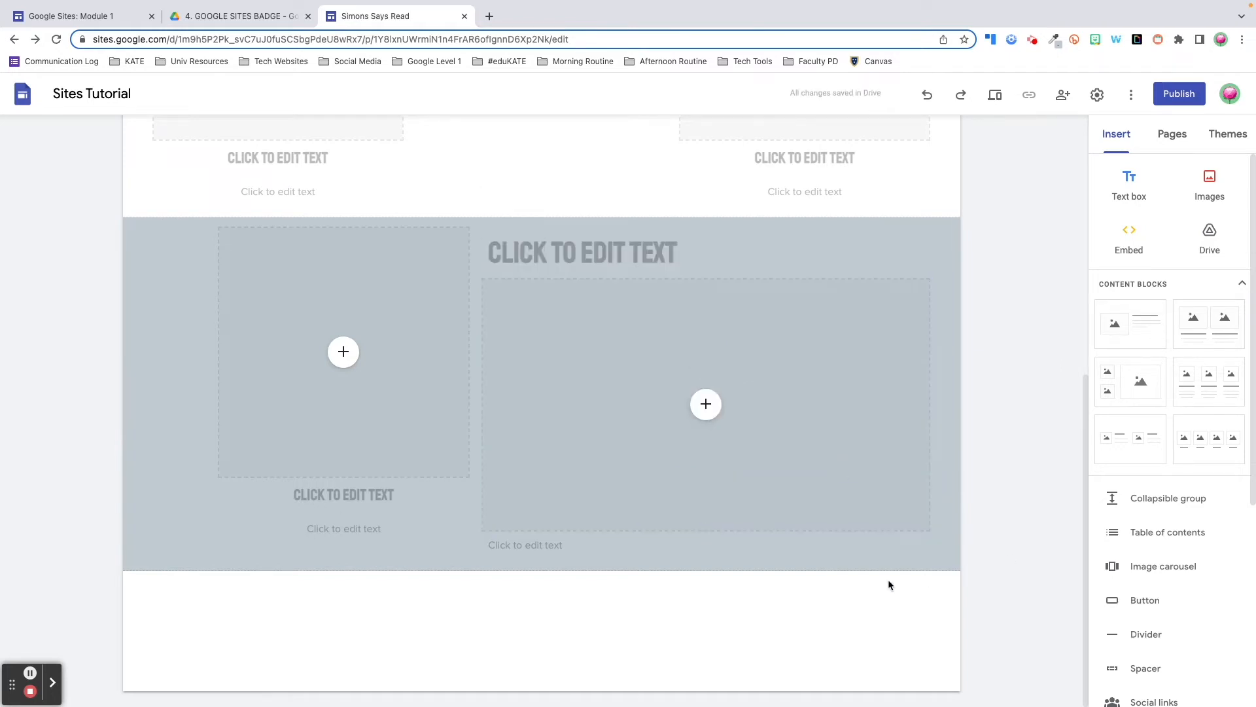
# Move the small text line below the section and pull the image-and-text card back out
pyautogui.click(758, 547)
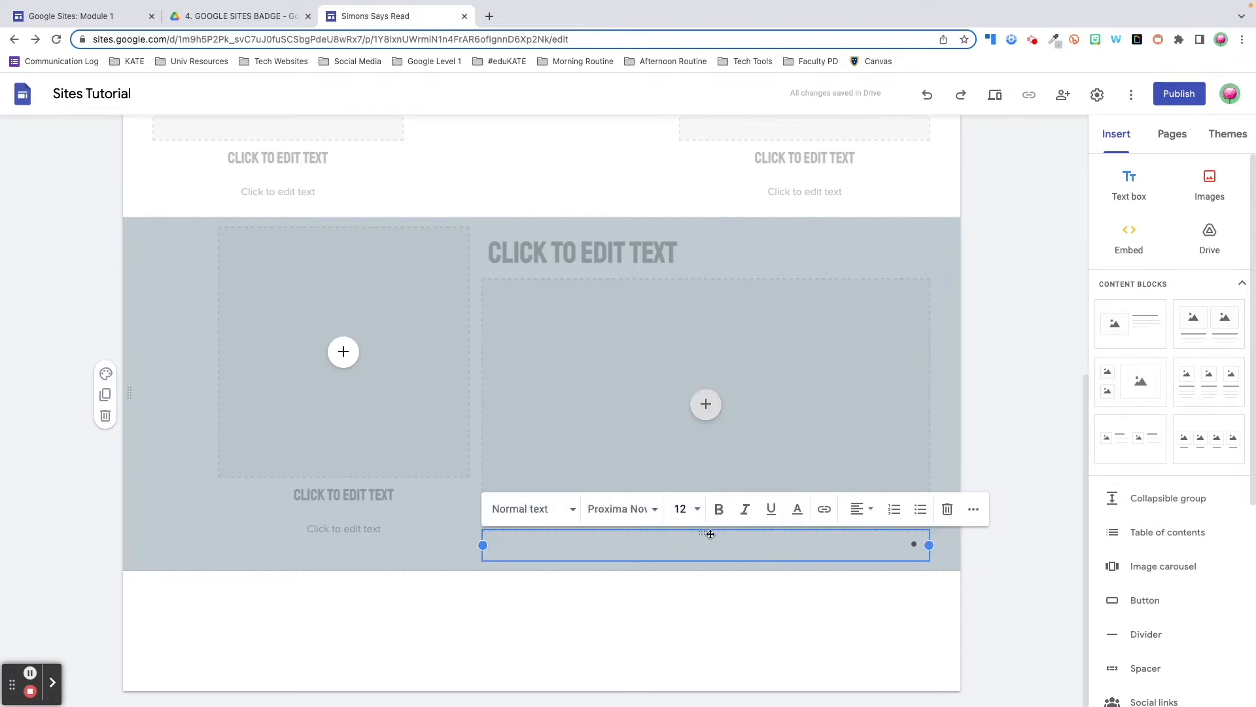
pyautogui.moveTo(704, 533); pyautogui.dragTo(528, 609)
pyautogui.moveTo(348, 418); pyautogui.dragTo(386, 399)
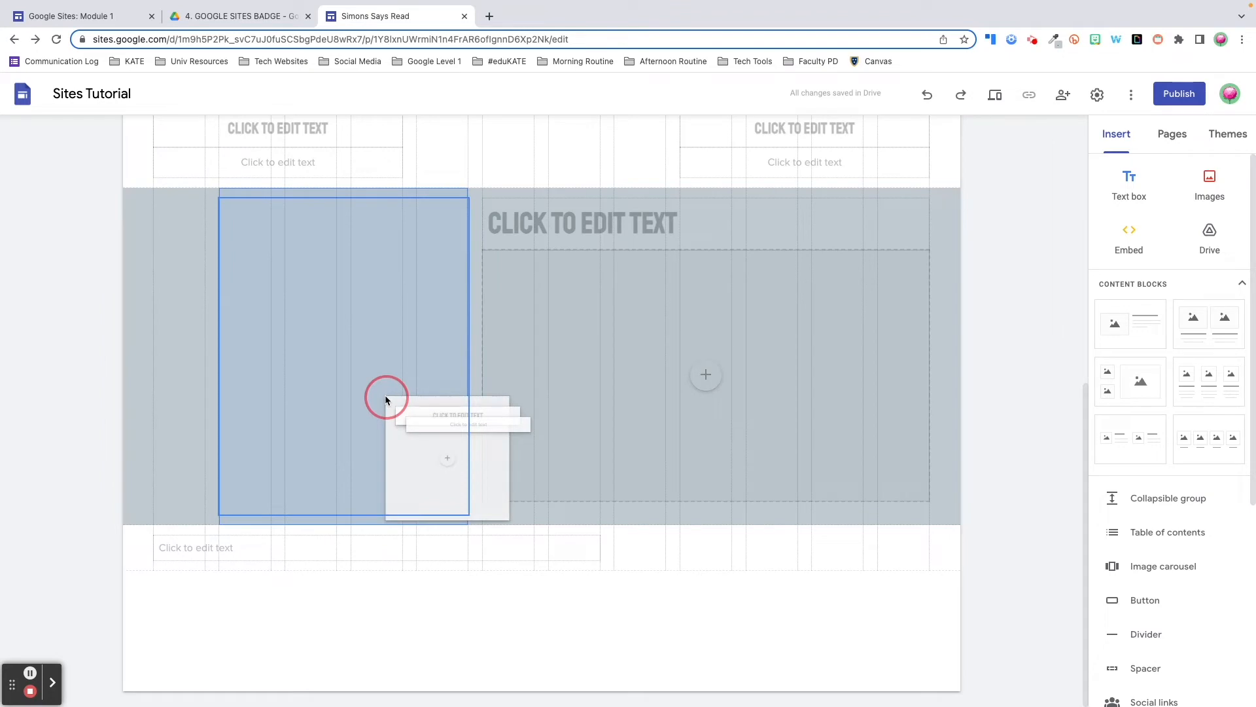
# Return the image-and-text card to the middle column of the three-column row
pyautogui.moveTo(386, 399); pyautogui.dragTo(535, 396)
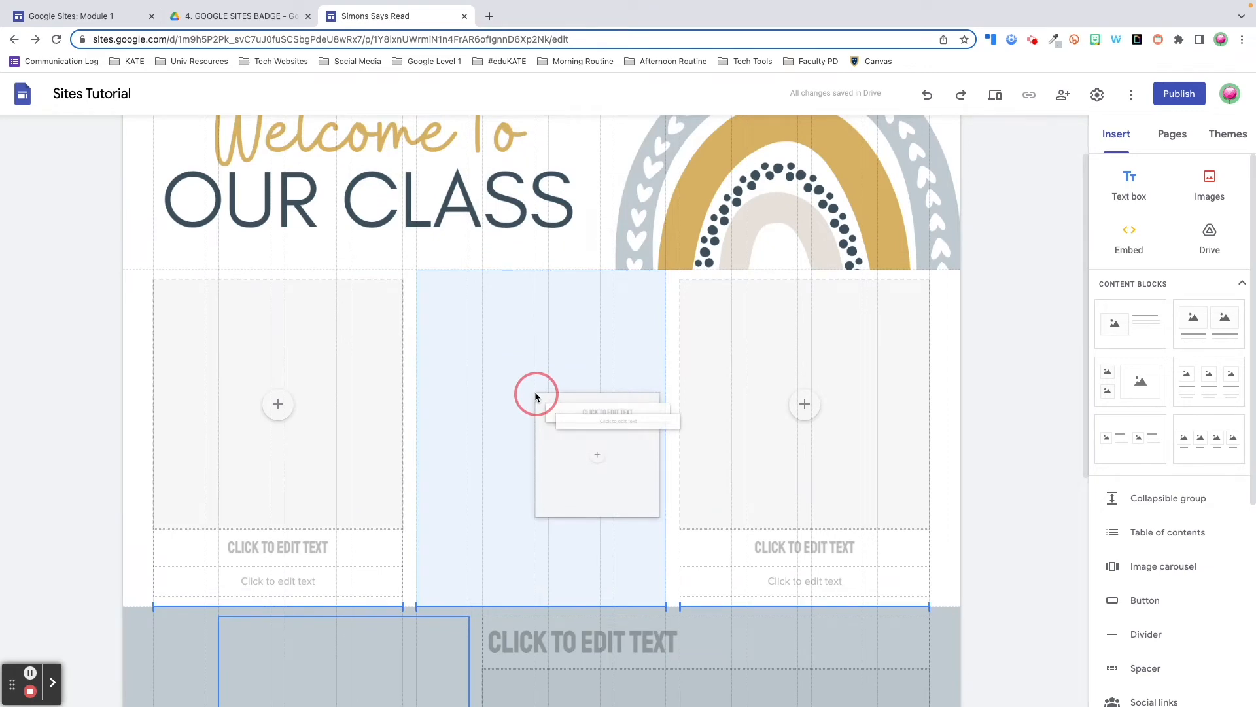
pyautogui.moveTo(535, 392); pyautogui.dragTo(536, 391)
pyautogui.scroll(-5, 543, 406)
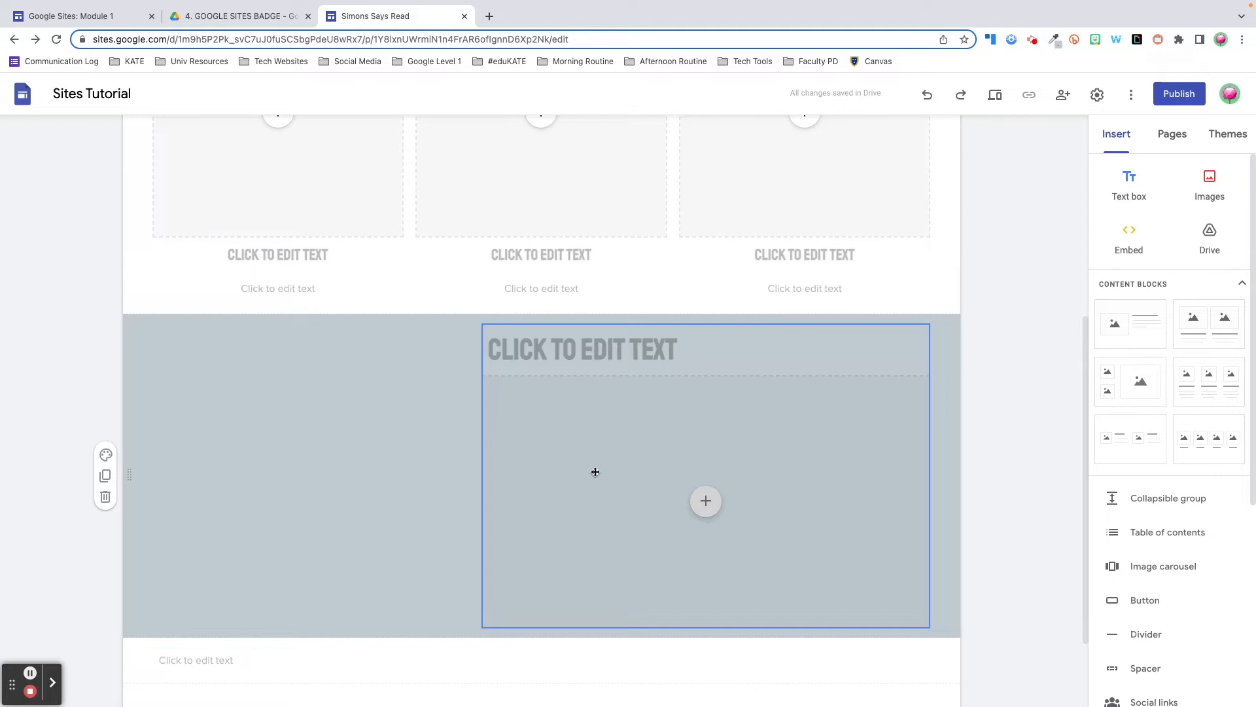
# Centre the heading-and-image group across the middle of the grey section
pyautogui.moveTo(622, 472); pyautogui.dragTo(550, 468)
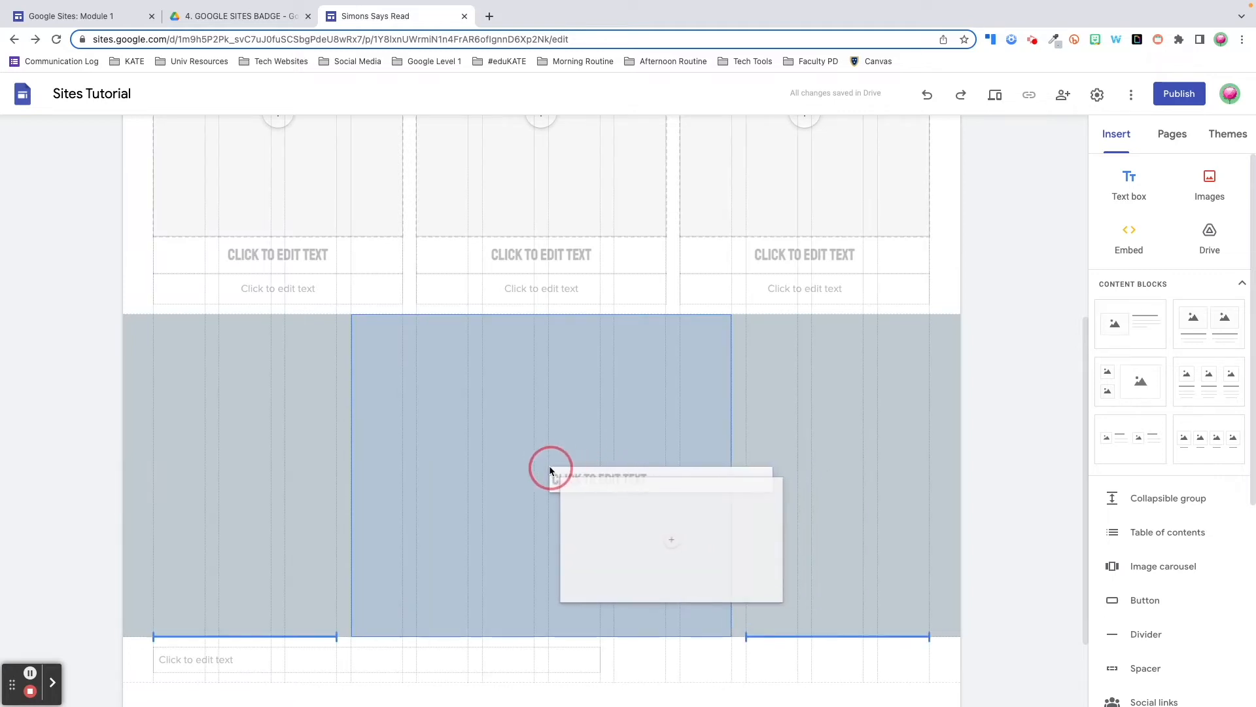
pyautogui.moveTo(549, 468); pyautogui.dragTo(536, 469)
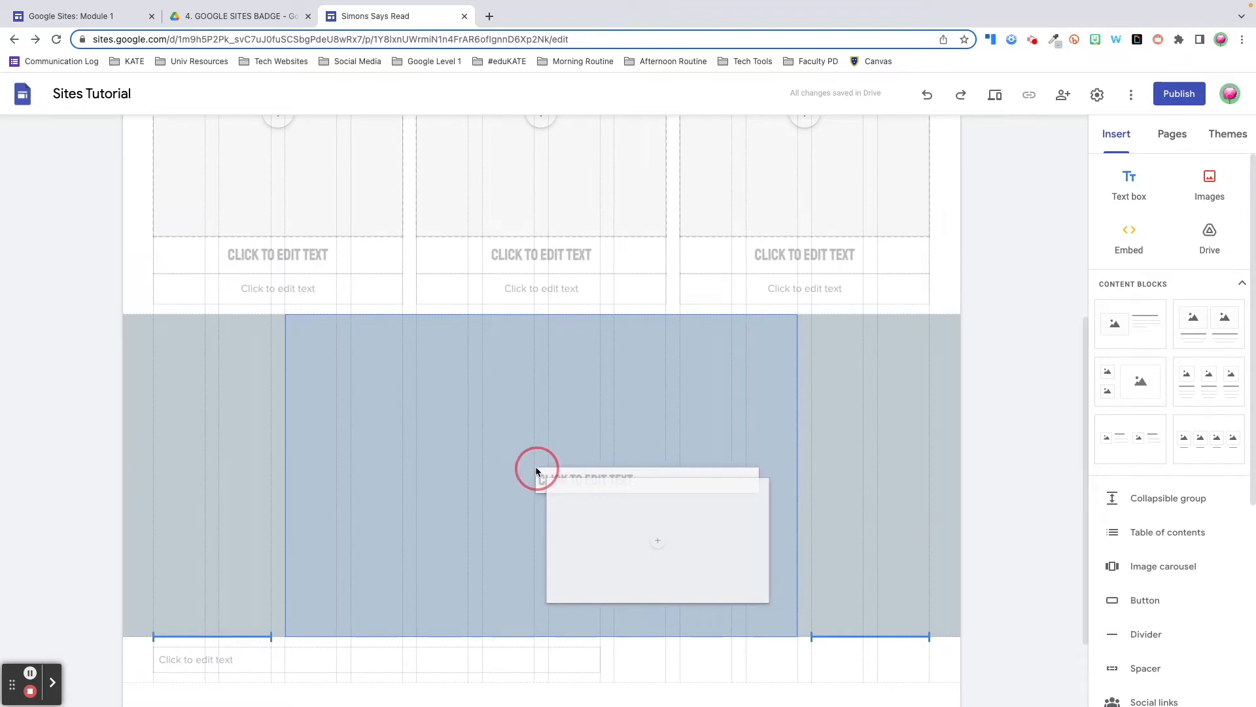
pyautogui.moveTo(536, 469); pyautogui.dragTo(536, 469)
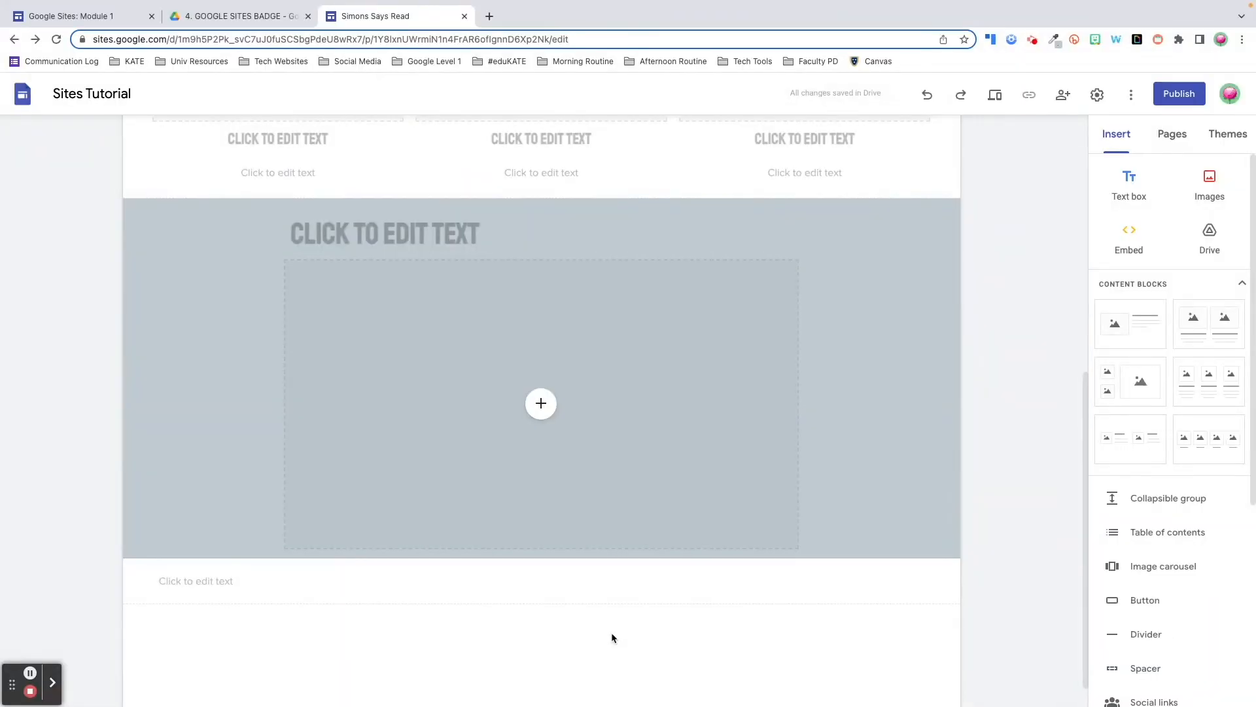
# Widen the text box below the grey section, and make the image placeholder wider and shorter
pyautogui.click(598, 576)
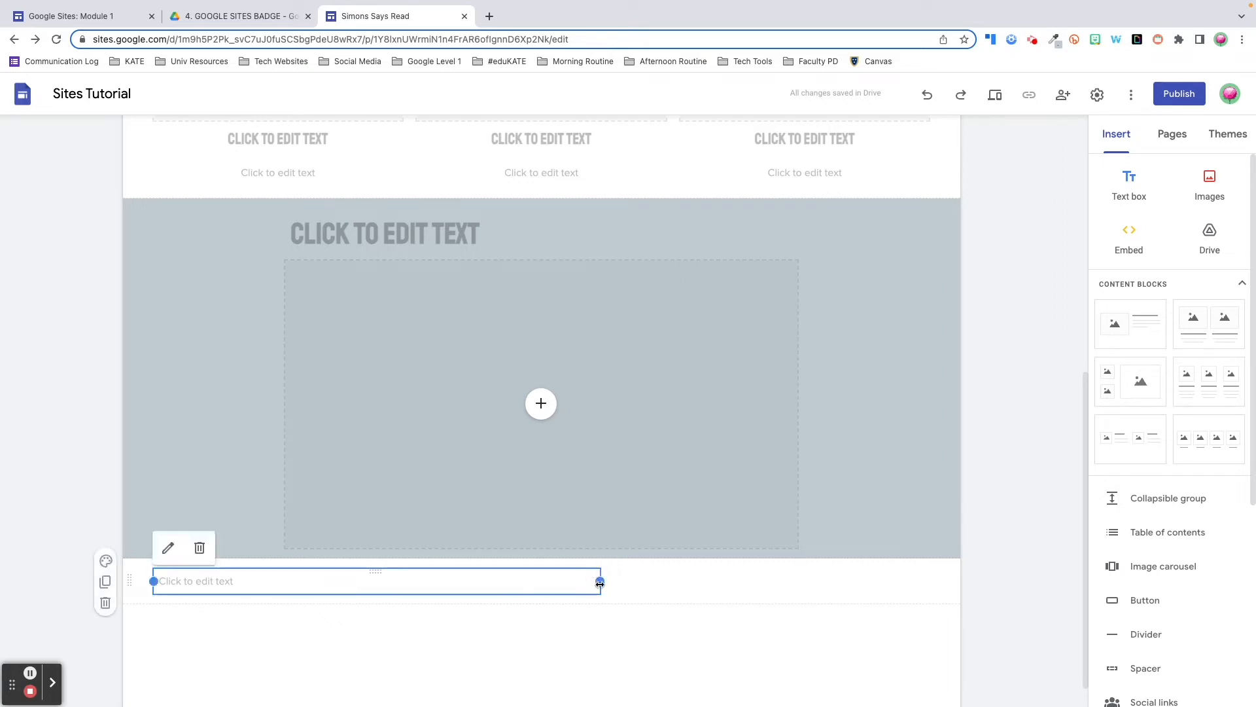
pyautogui.moveTo(601, 582); pyautogui.dragTo(799, 589)
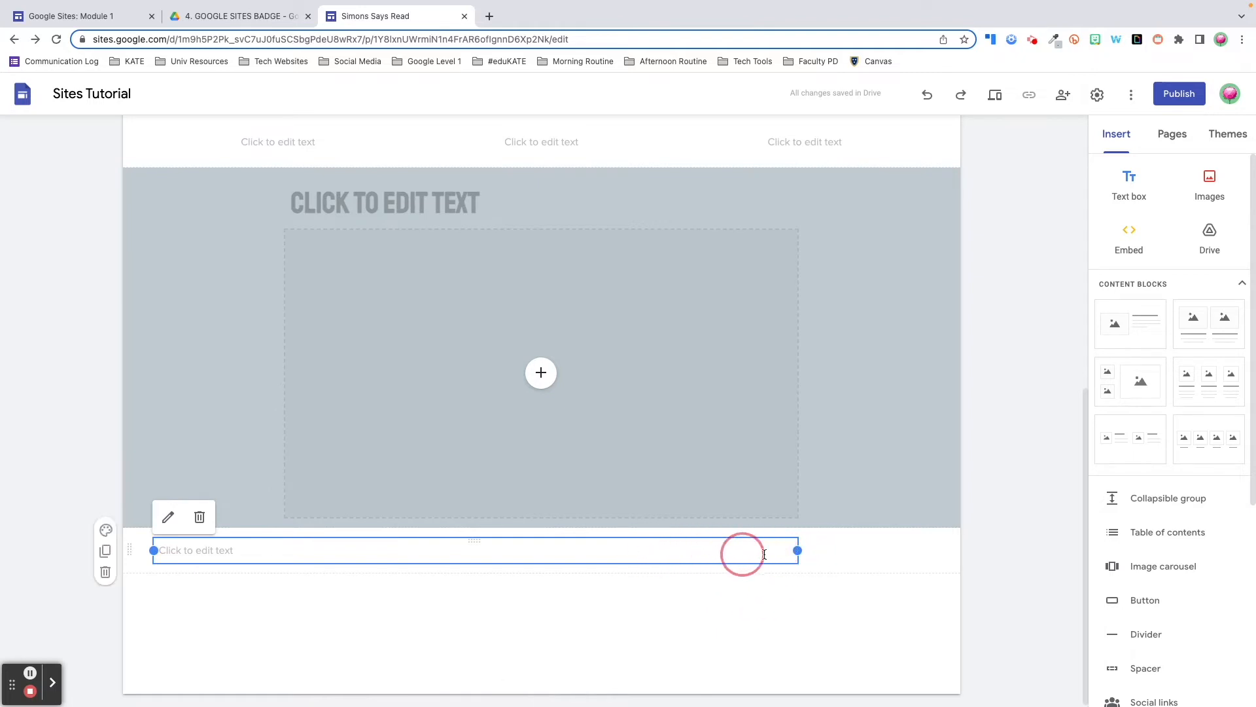
pyautogui.click(705, 461)
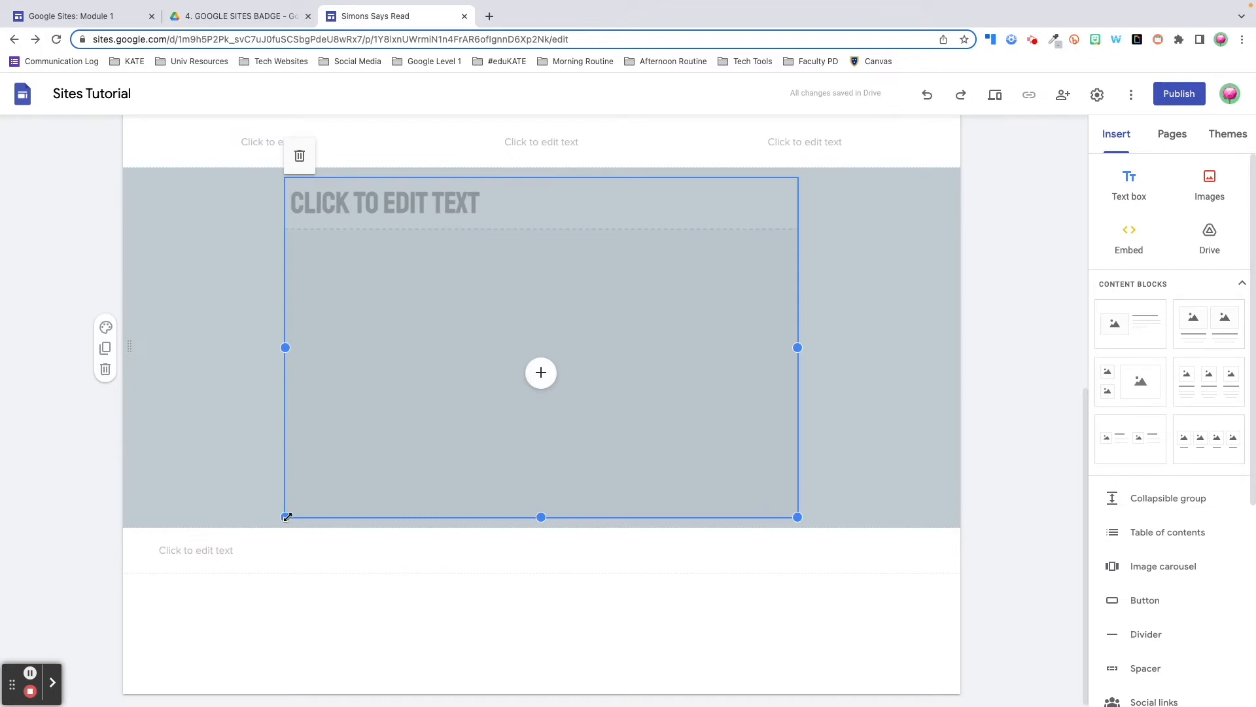
pyautogui.moveTo(285, 348); pyautogui.dragTo(219, 348)
pyautogui.click(560, 545)
pyautogui.moveTo(508, 517); pyautogui.dragTo(513, 414)
# Move the small text box up beside the image in the grey section and widen it
pyautogui.click(105, 512)
pyautogui.click(166, 540)
pyautogui.moveTo(173, 537); pyautogui.dragTo(161, 356)
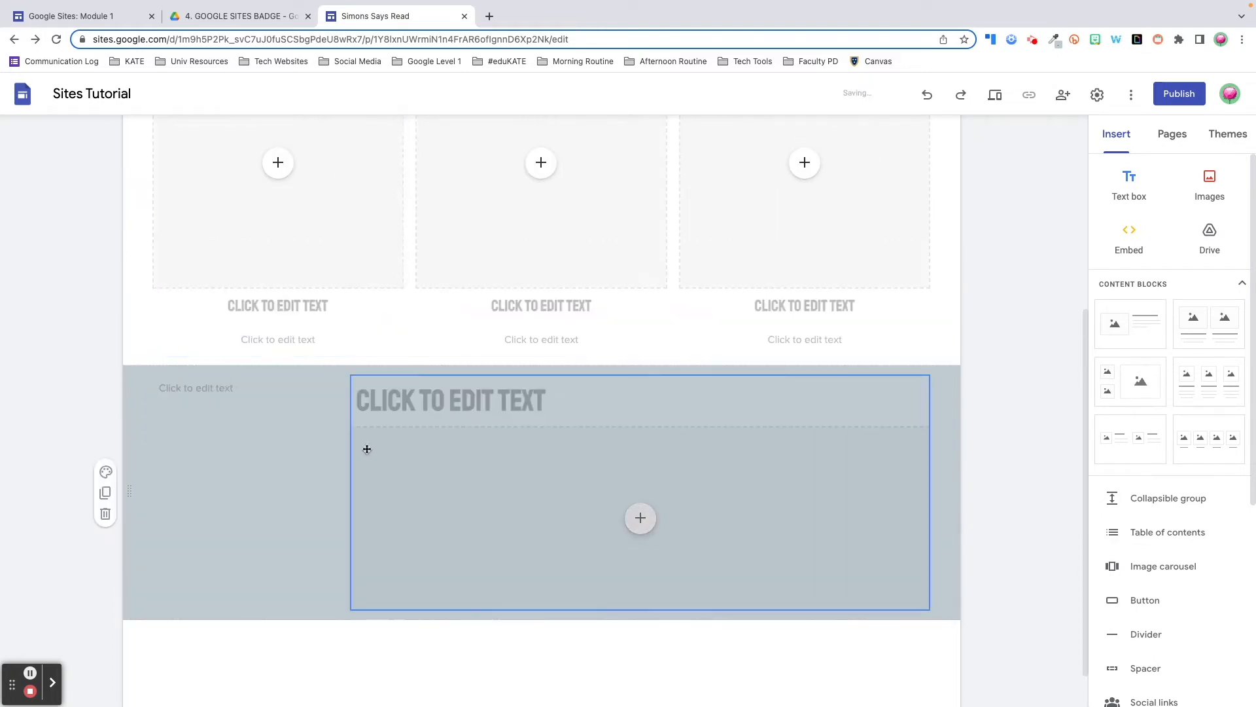
pyautogui.click(237, 387)
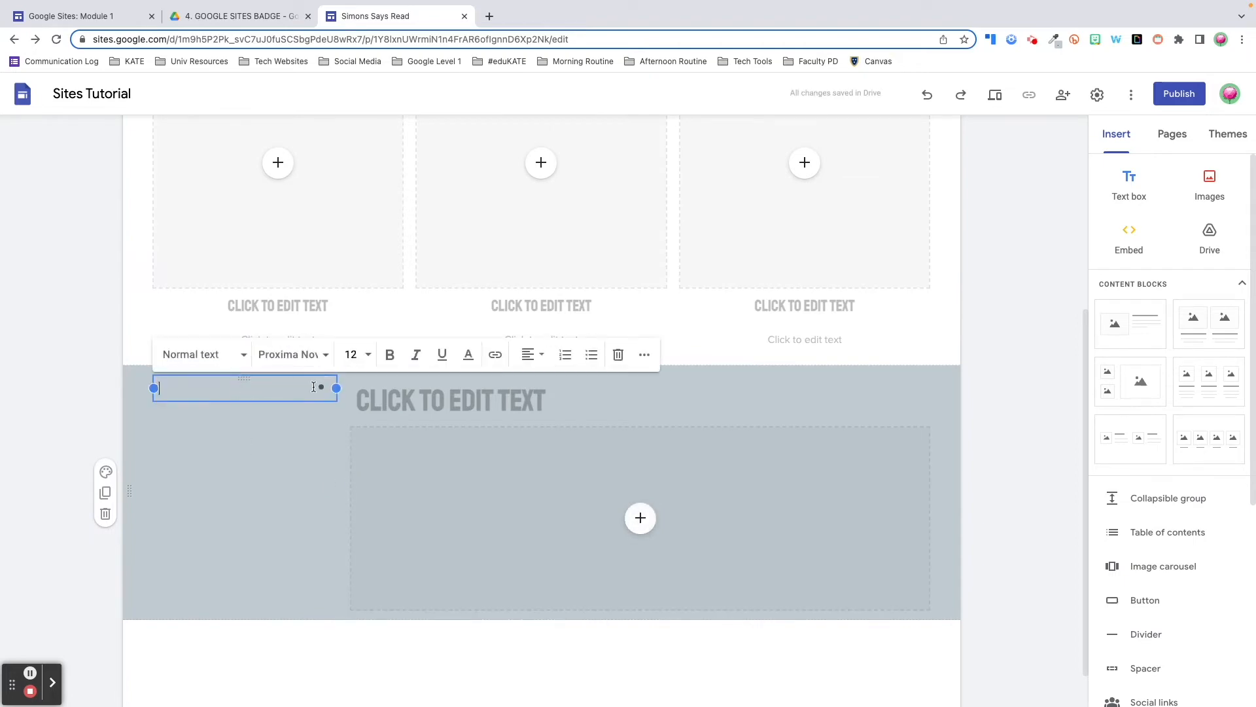
pyautogui.moveTo(335, 388); pyautogui.dragTo(502, 394)
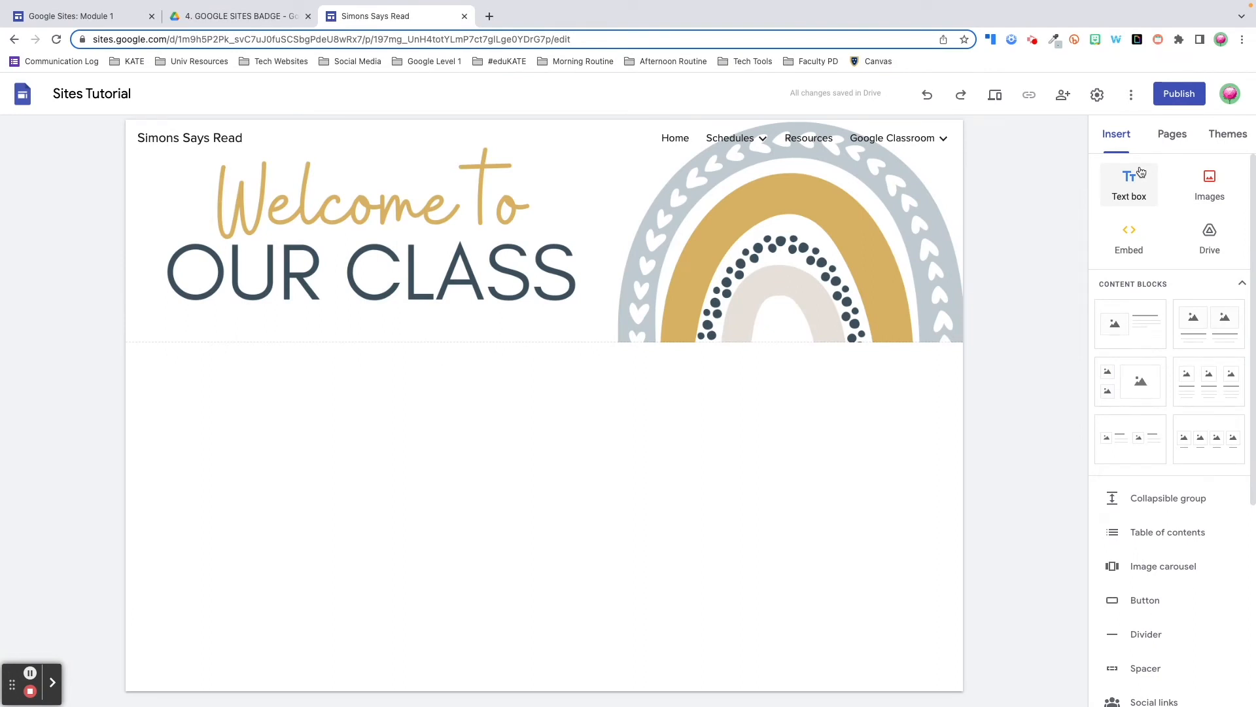
# Add a bold Title-style text box below the banner reading 'DAILY SCHEDULE'
pyautogui.click(1134, 184)
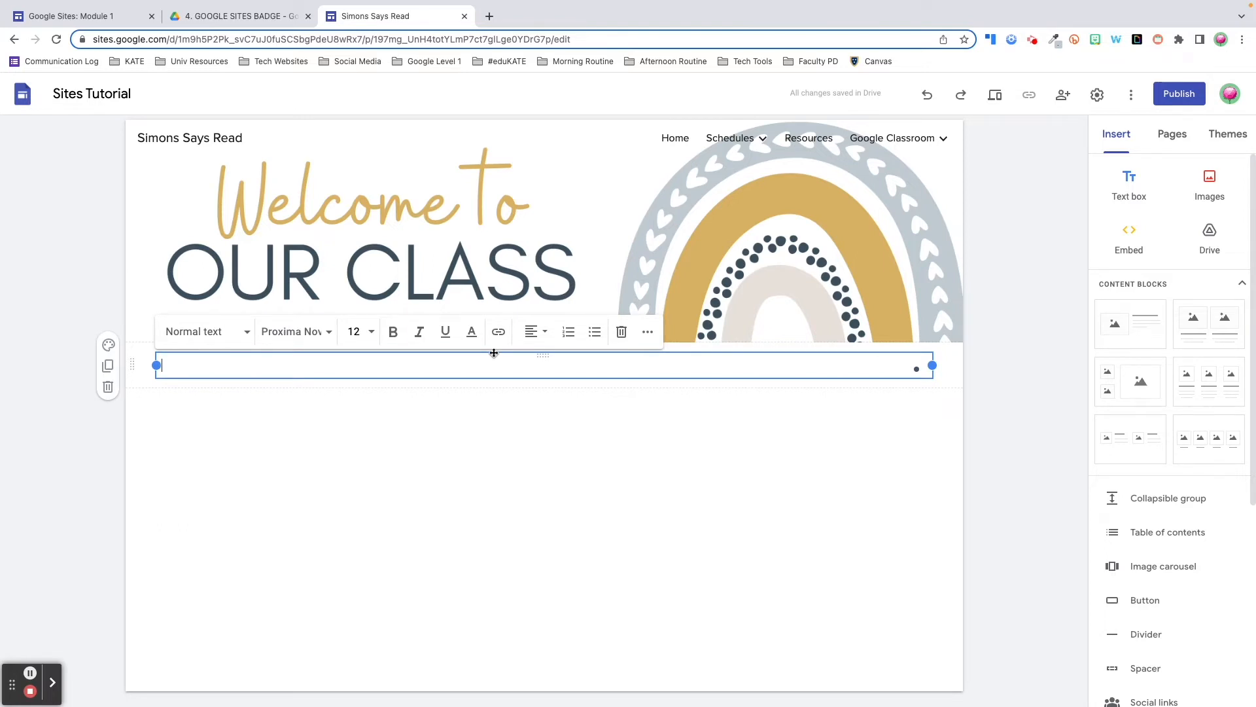
pyautogui.click(248, 335)
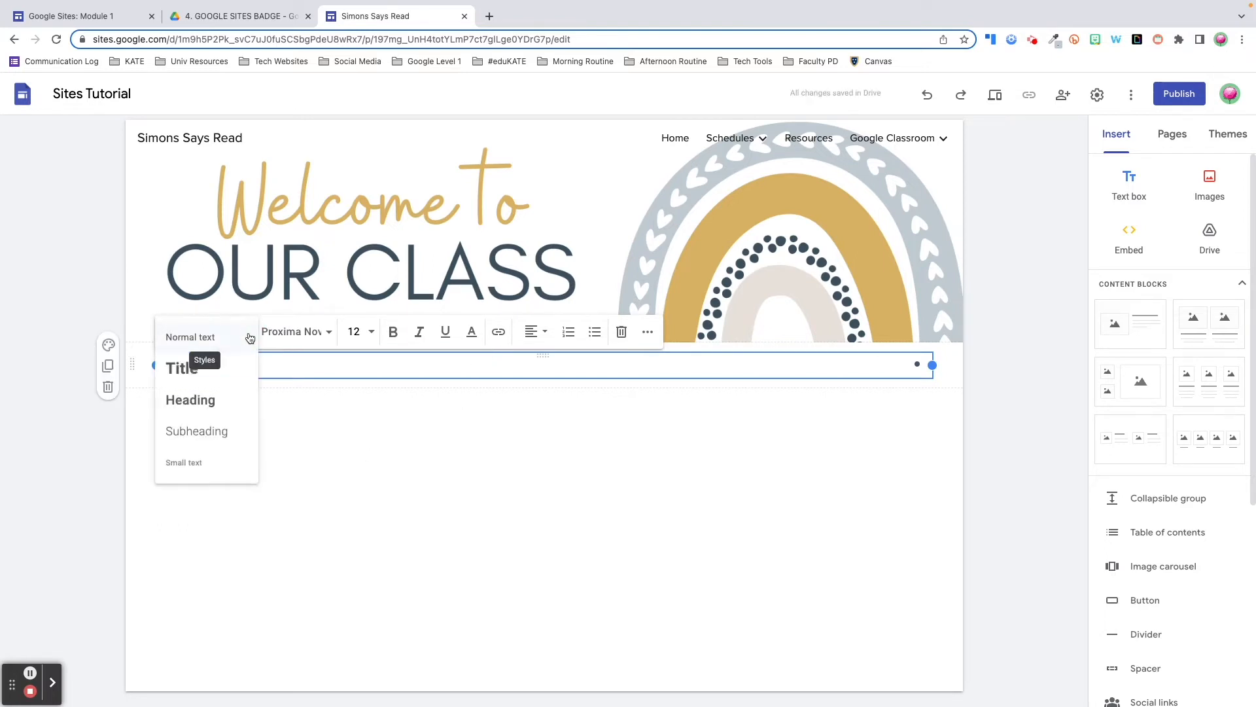
pyautogui.click(242, 368)
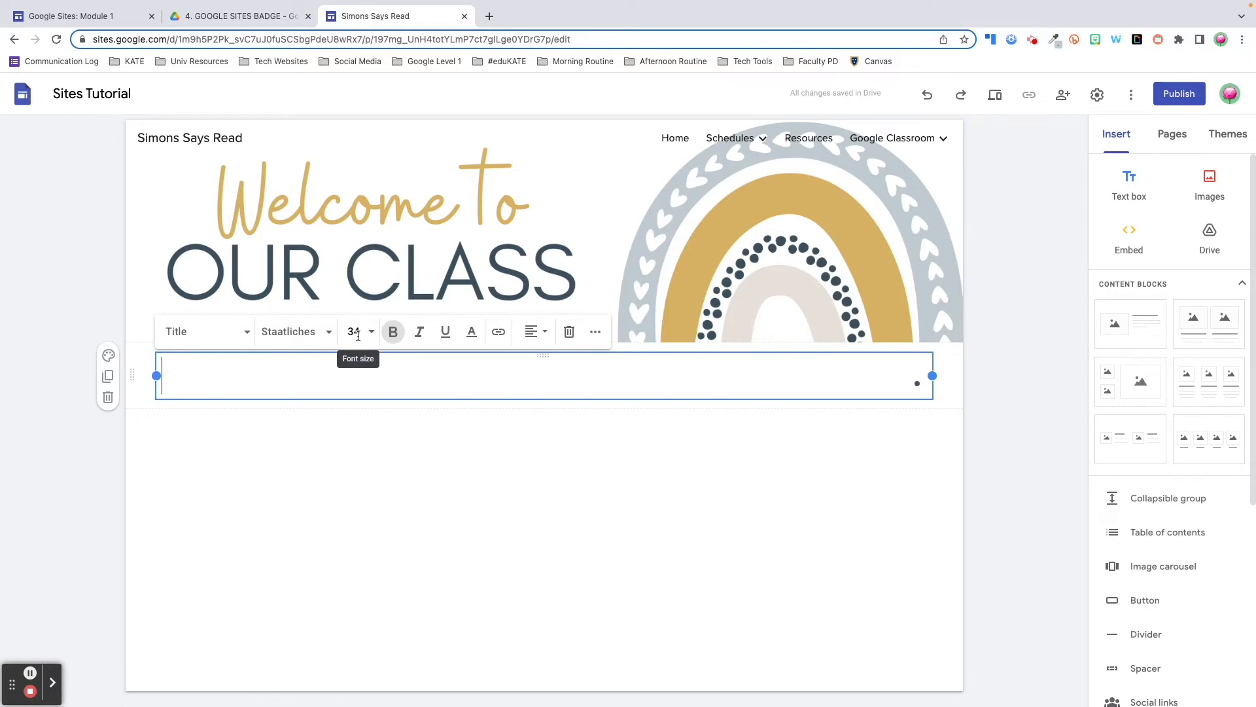
pyautogui.click(393, 335)
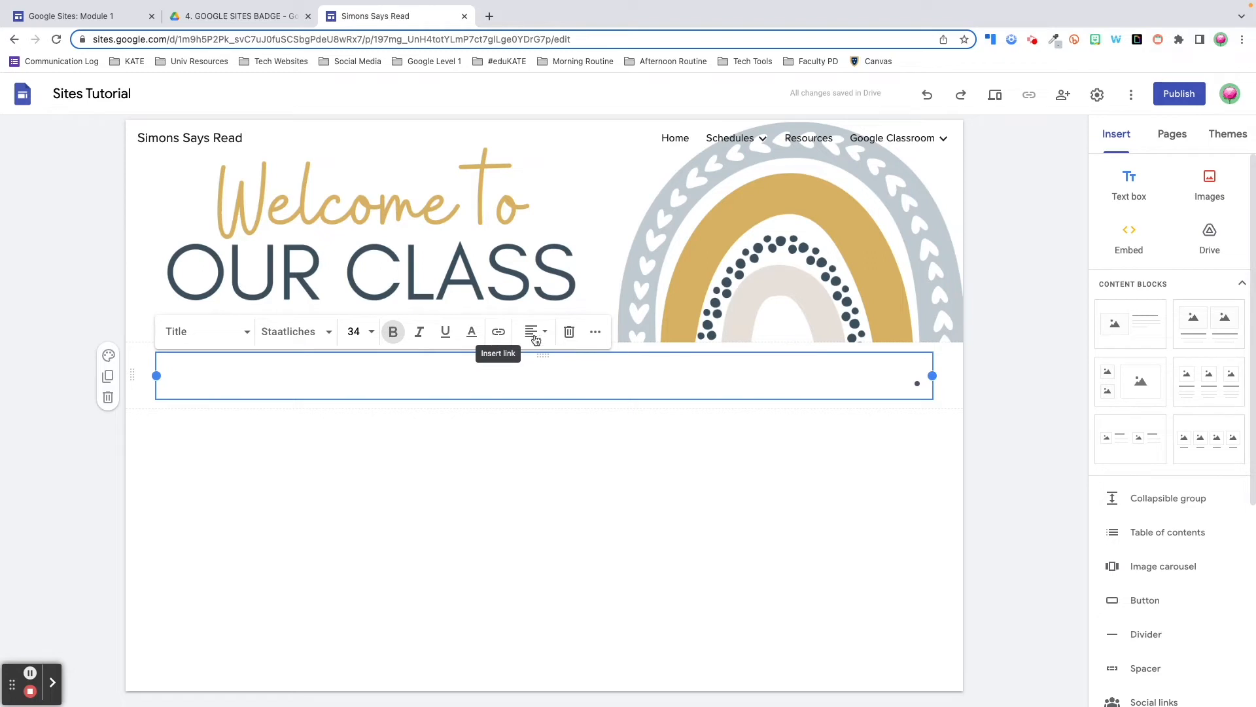
pyautogui.click(594, 334)
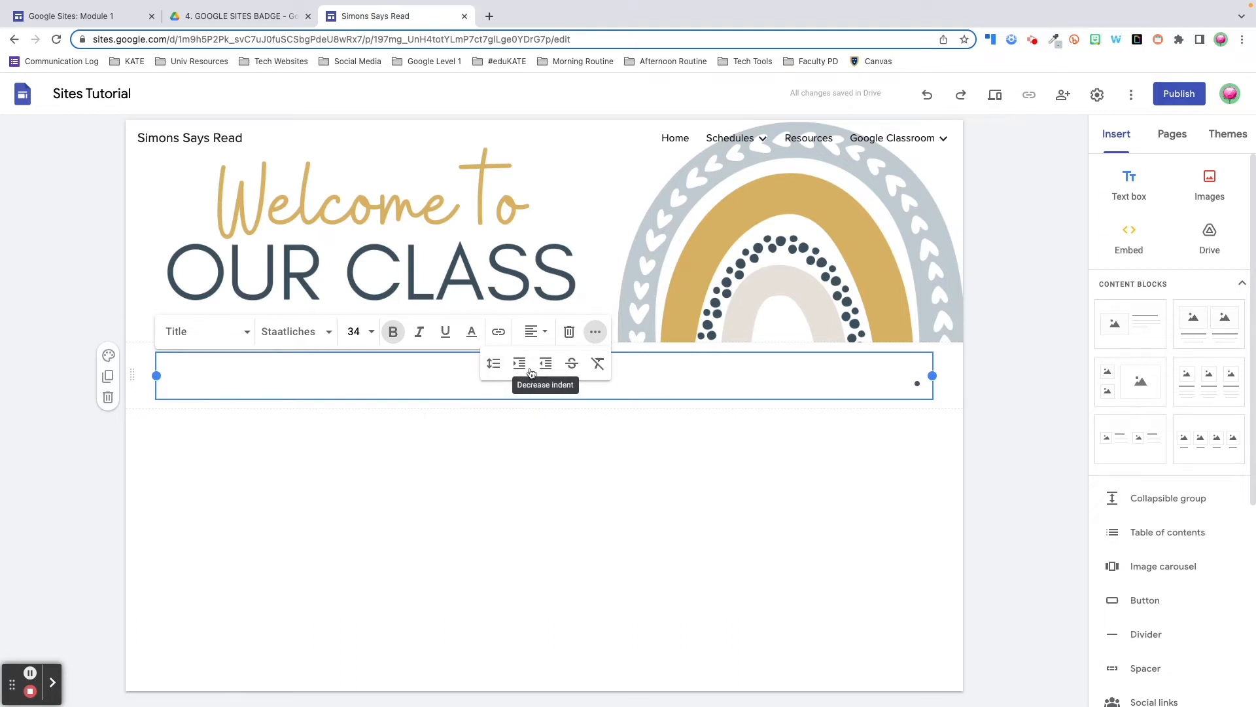
pyautogui.click(598, 336)
pyautogui.click(244, 341)
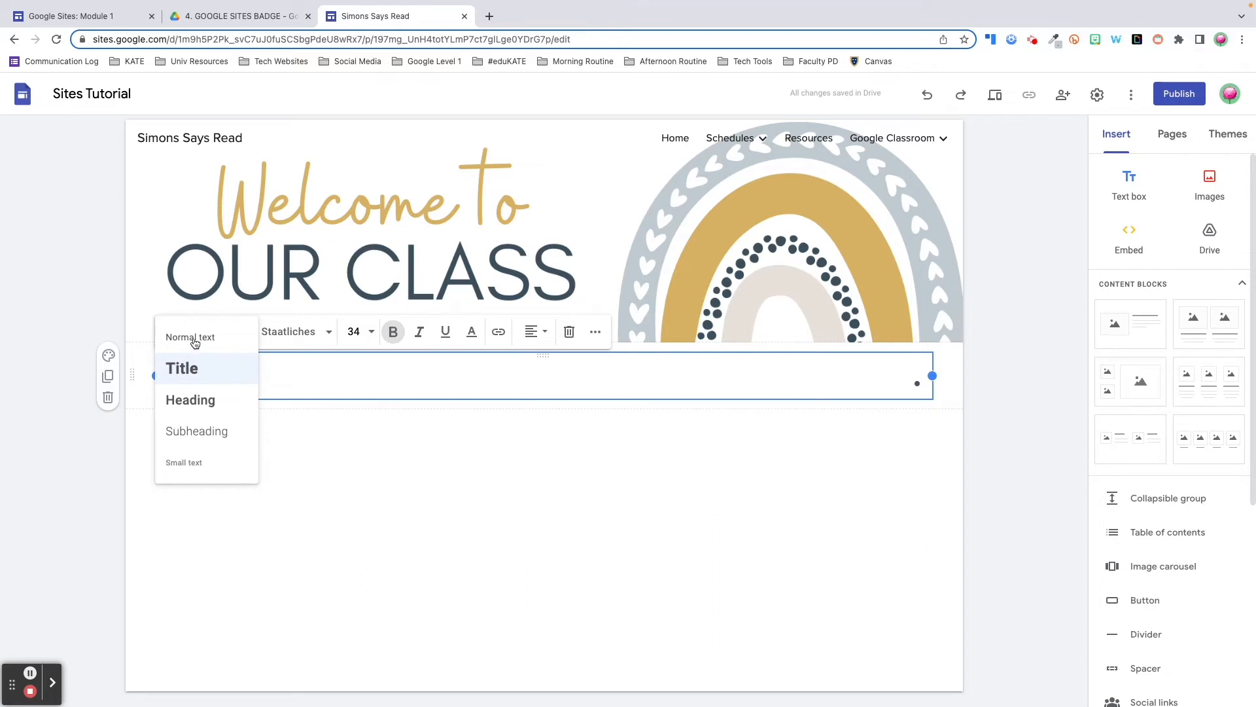
pyautogui.click(195, 340)
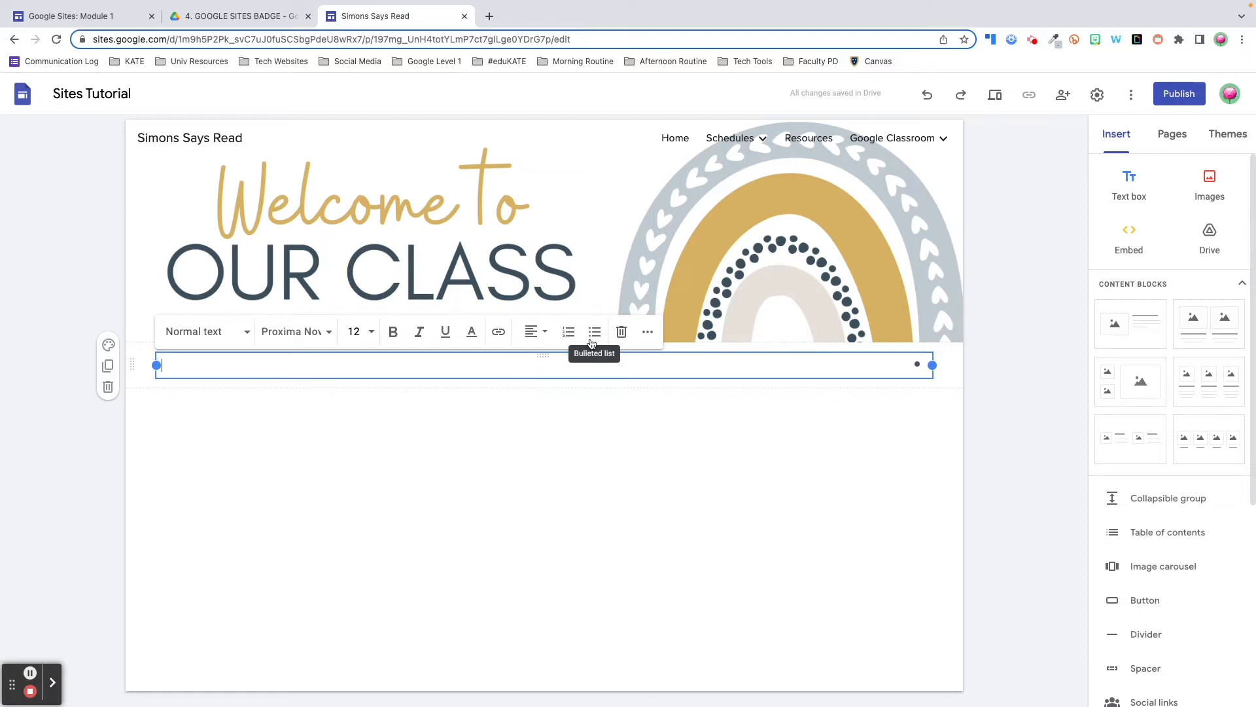
pyautogui.click(243, 338)
pyautogui.click(210, 370)
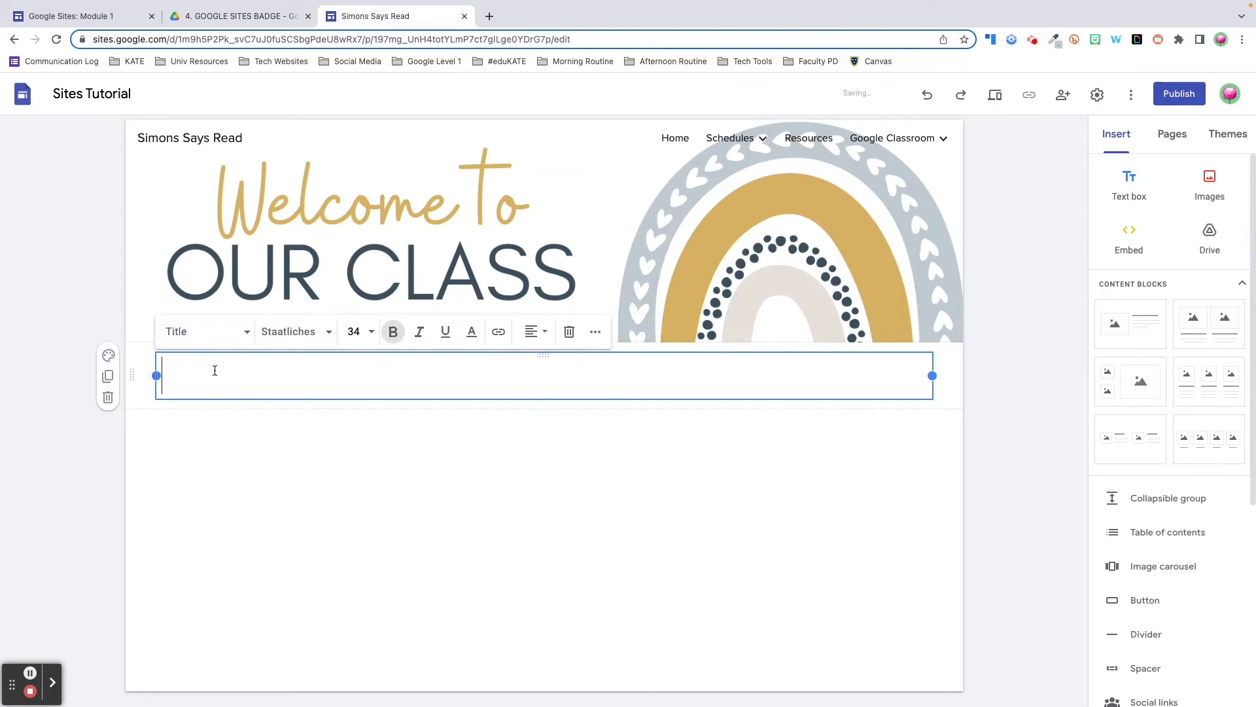
pyautogui.write('DAILY SCHEDULE')
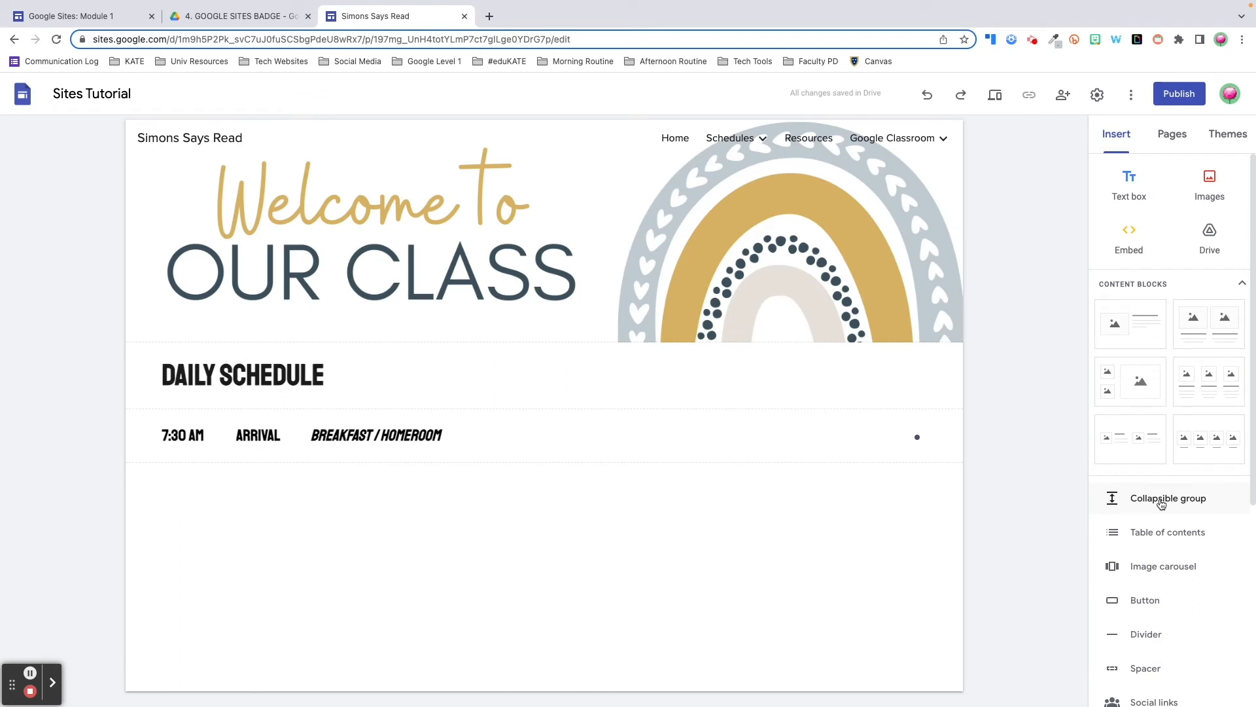
# Insert a collapsible group with the pasted 8:00 AM Arts & Humanities (A/H) heading and rotation list
pyautogui.click(1161, 500)
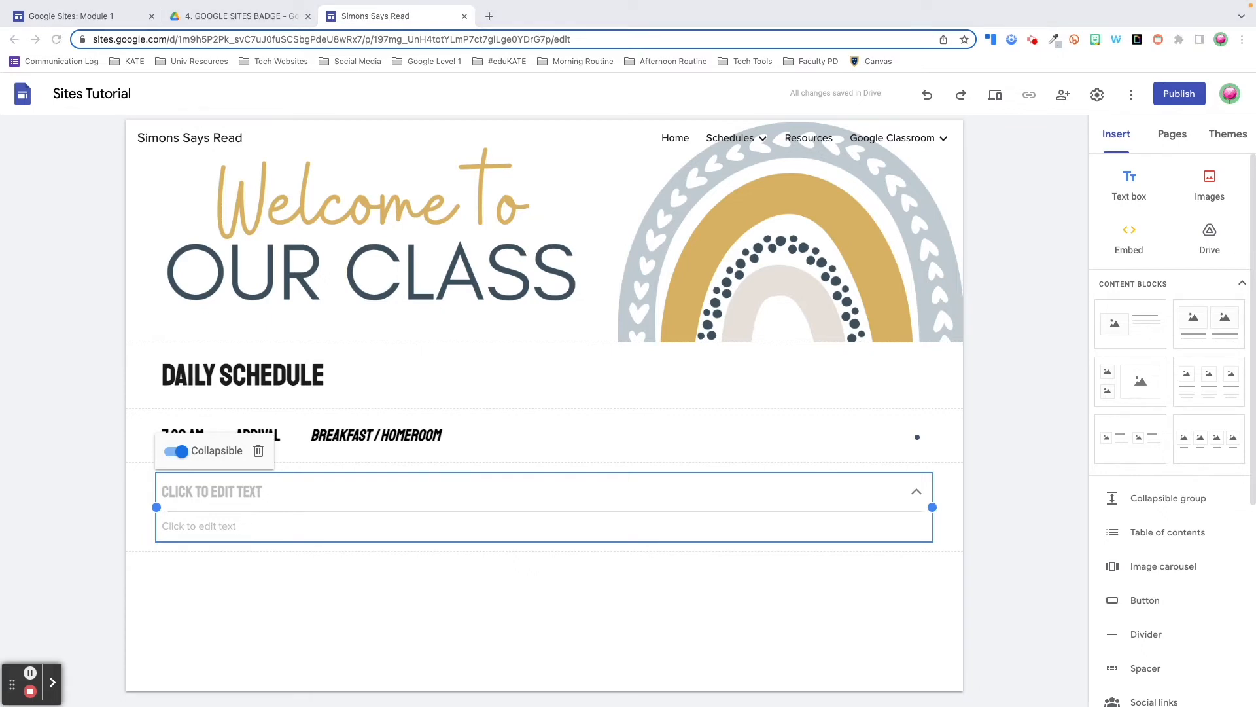
pyautogui.click(191, 488)
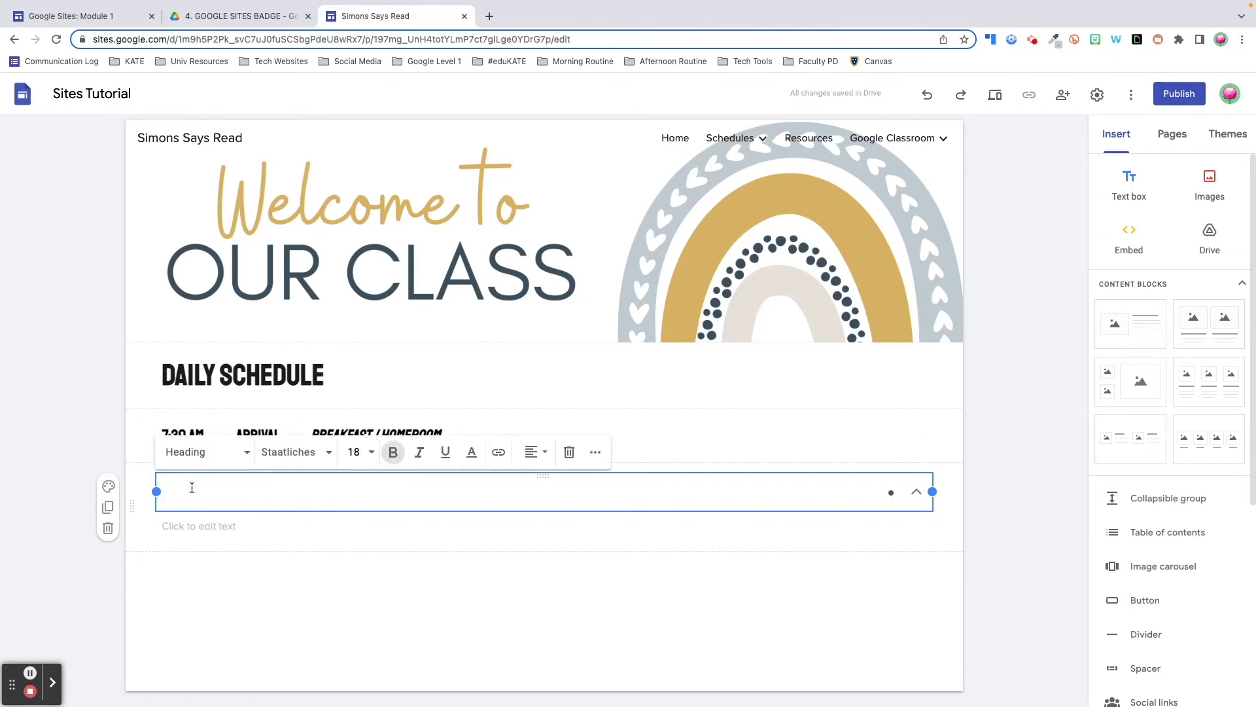
pyautogui.write('8:00 AM\tARTS & HUMANITIES (A/H)')
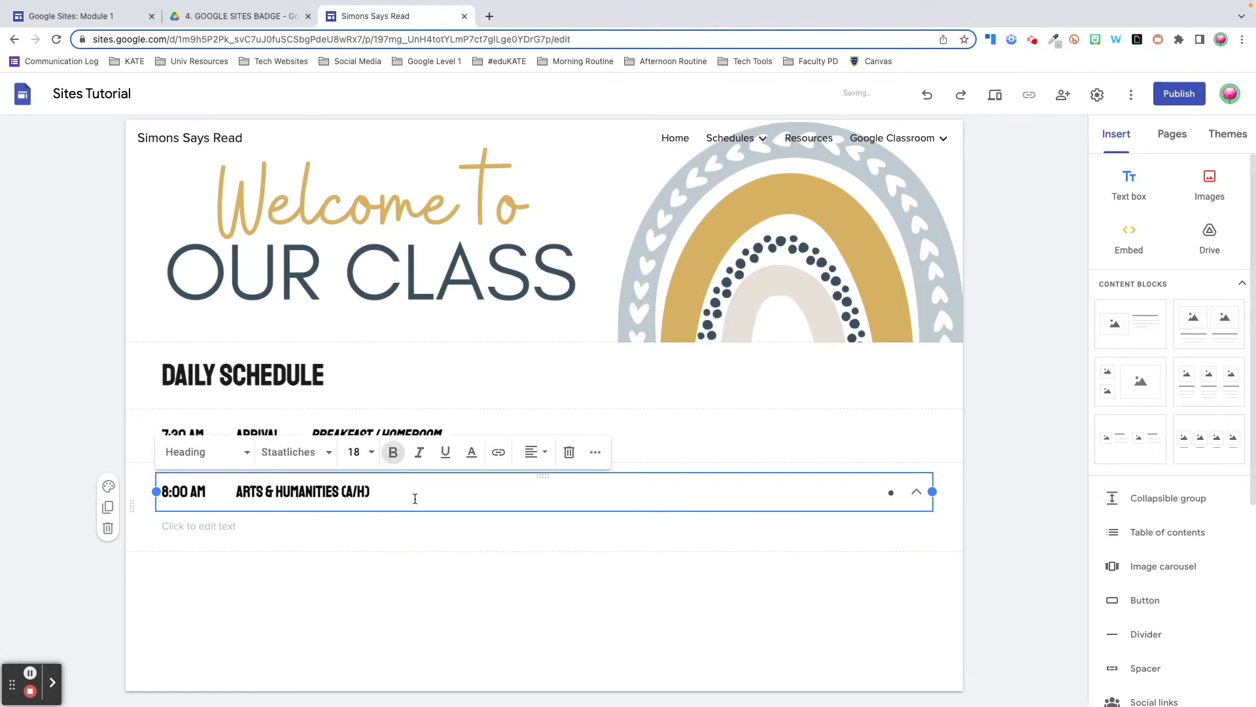
pyautogui.click(415, 526)
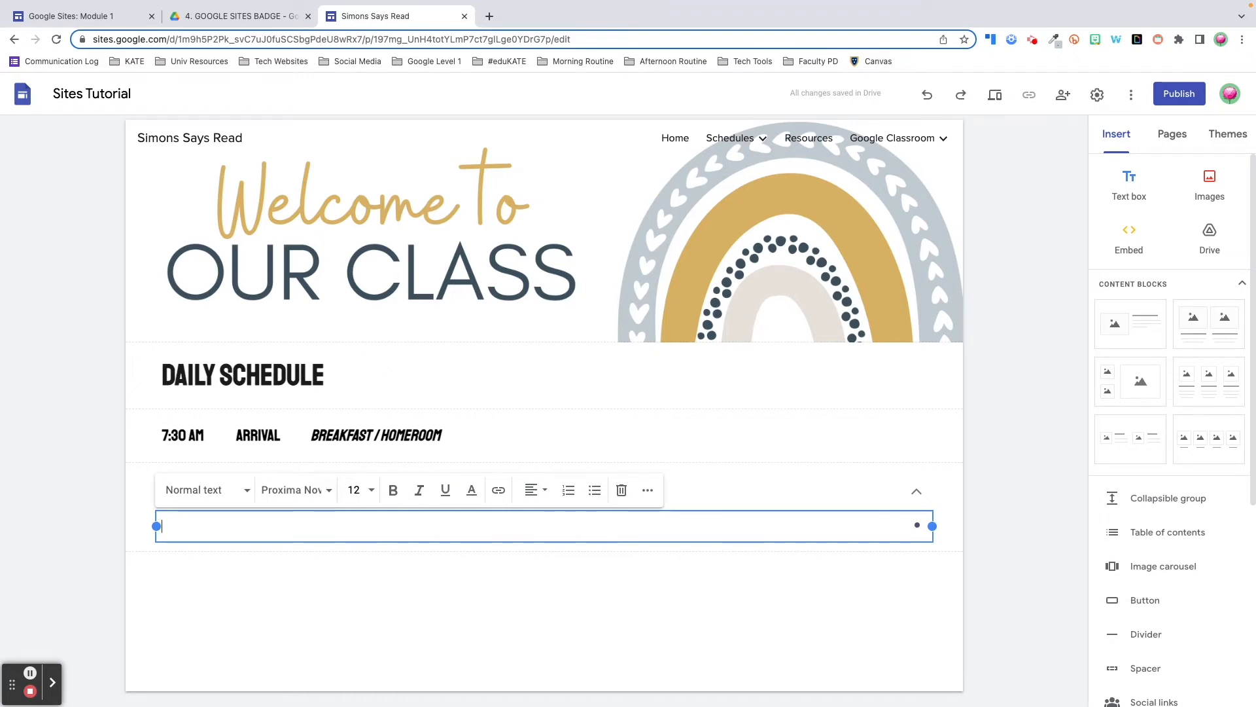
pyautogui.write('3 Week Rotations Health - Madam Pomfrey PE - Madam Hooch Art -  Professor Burbage Music -  Professor Flitwick Career Studies - Professor Trelawney World Travels - Professor Binns')
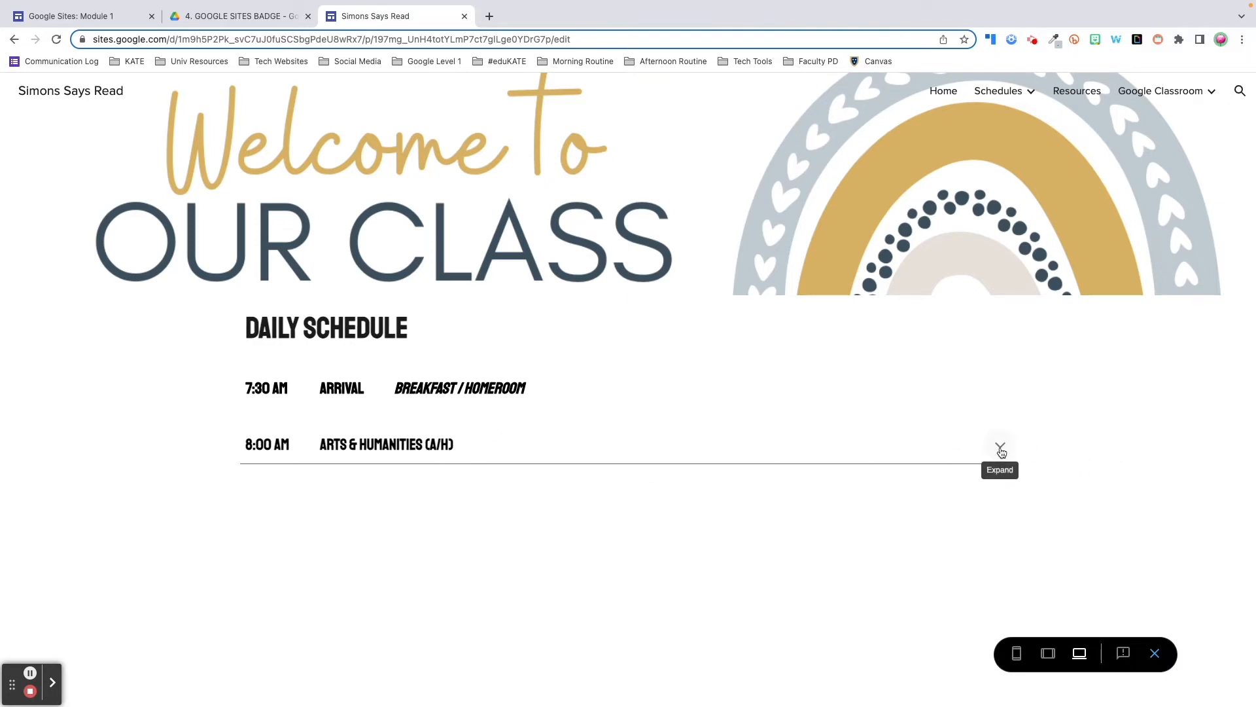
# Expand the 8:00 AM Arts & Humanities section in preview to check its contents
pyautogui.click(1000, 449)
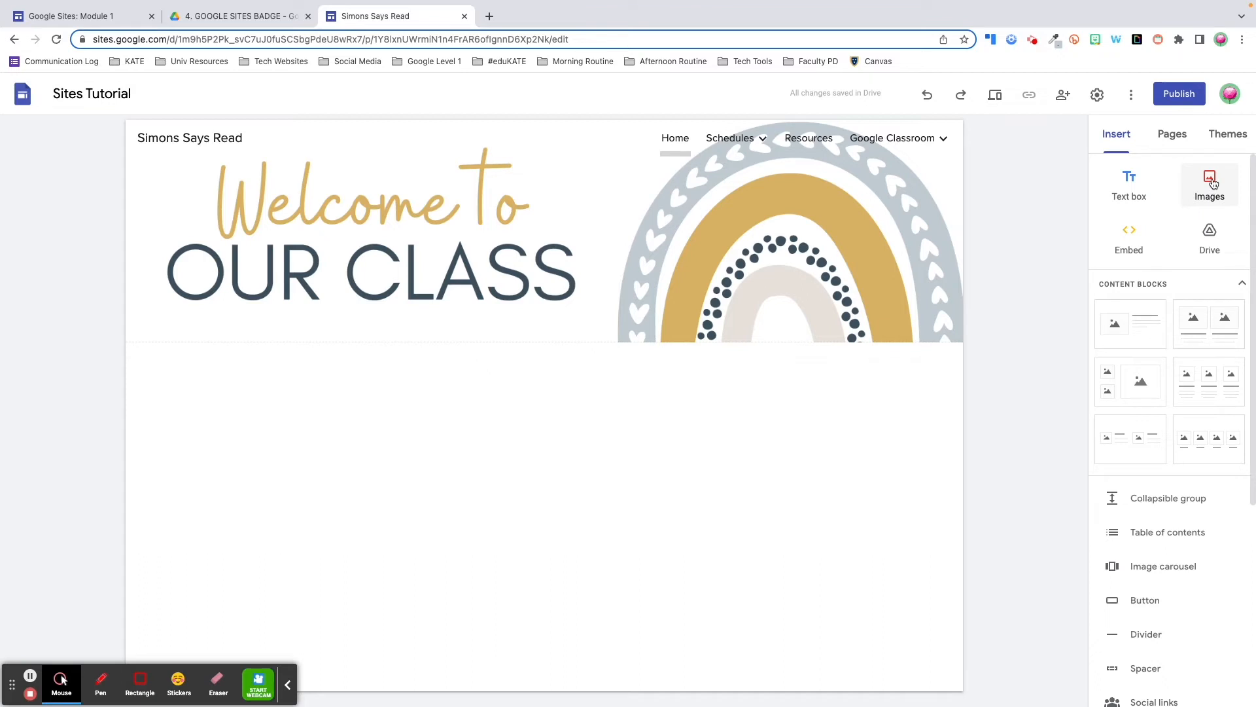
# Add an image-beside-text content block below the Home banner and open its image-fill options
pyautogui.scroll(-2, 1155, 616)
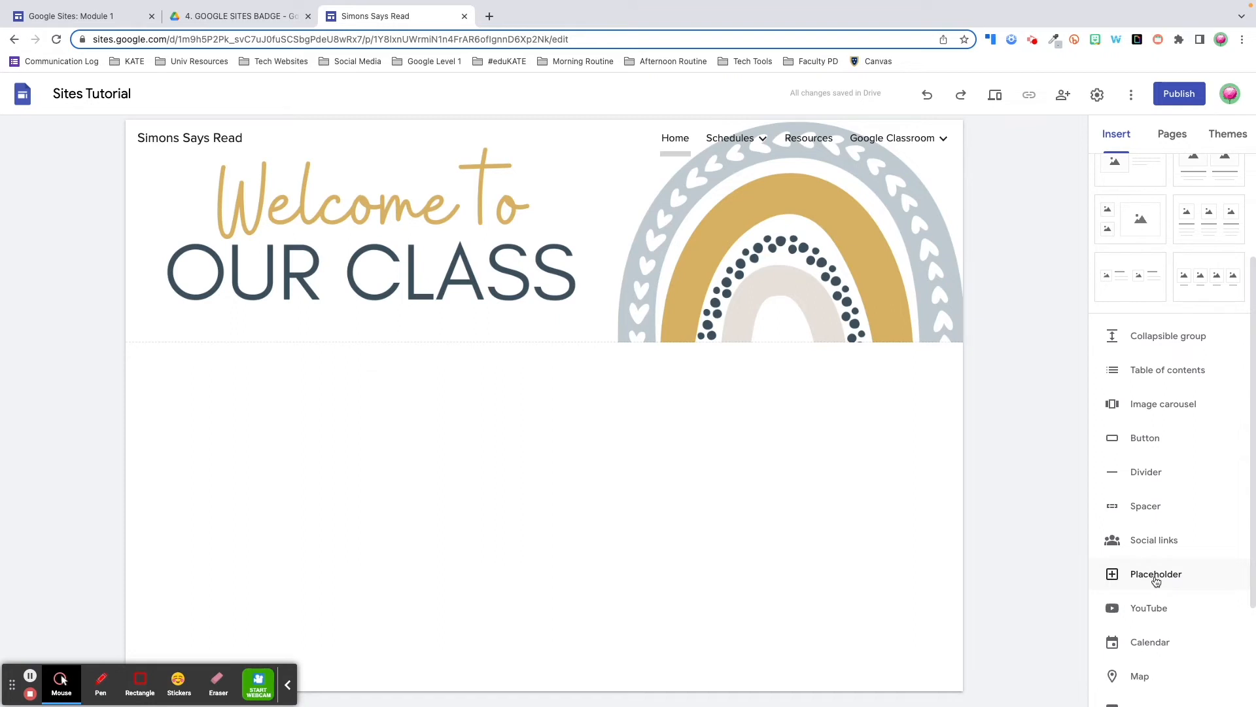
pyautogui.scroll(2, 1156, 581)
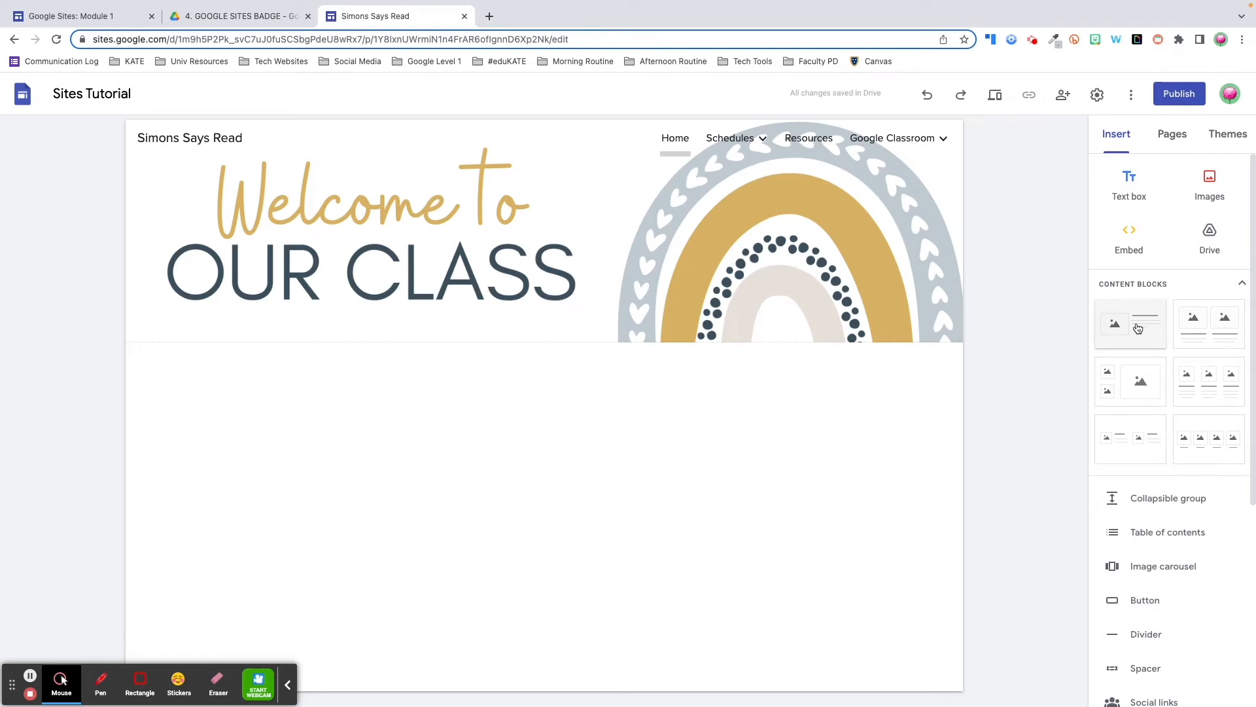
pyautogui.click(1138, 329)
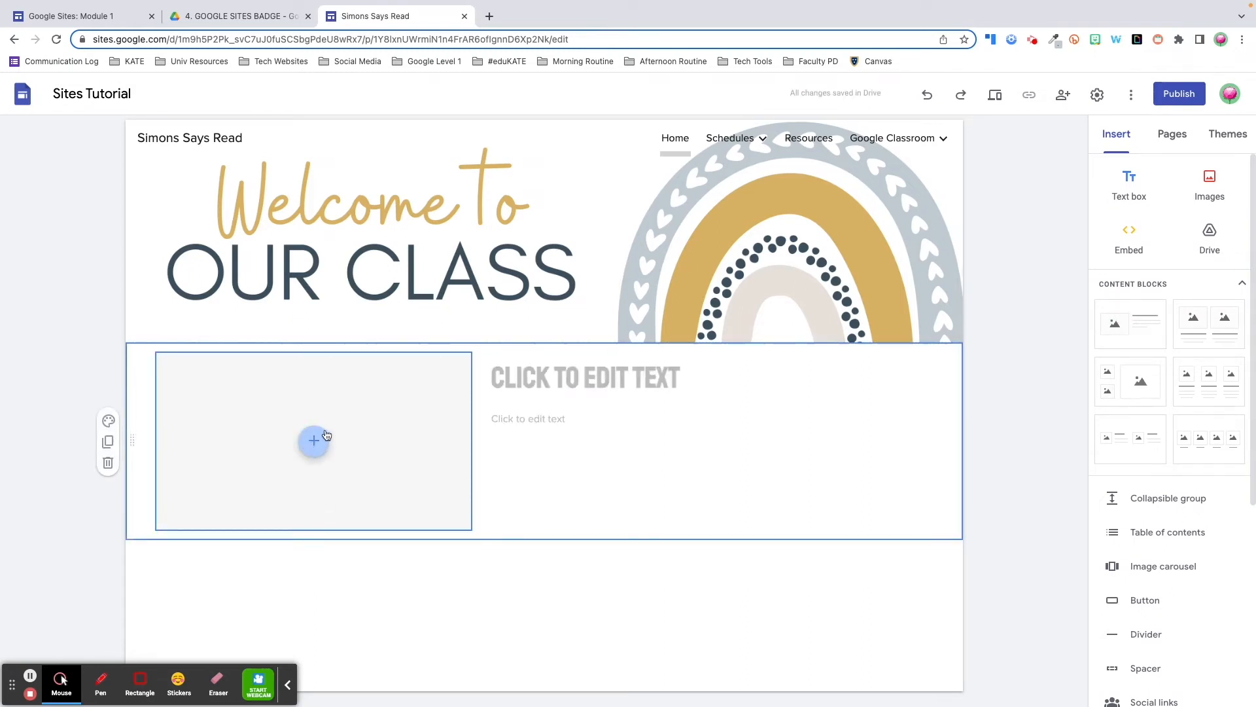
pyautogui.click(313, 443)
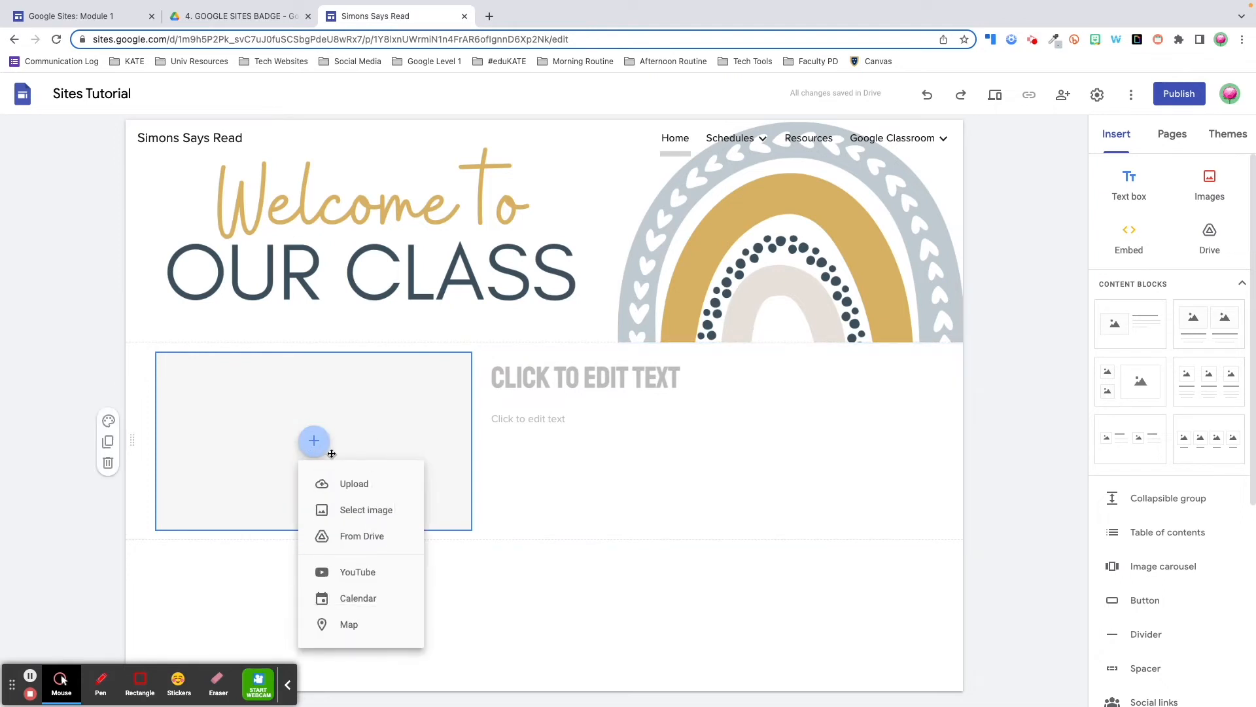
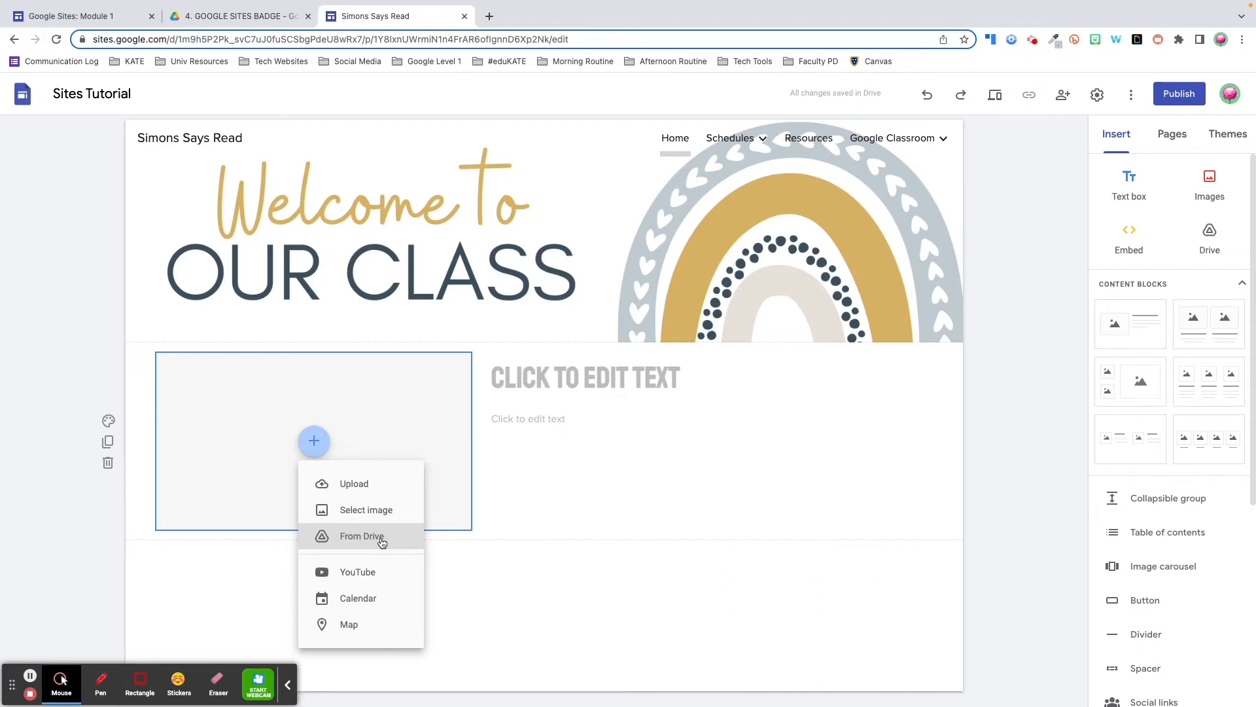
# Fill the empty image block with the teacher's photo from the Sites Resources Drive folder
pyautogui.click(382, 543)
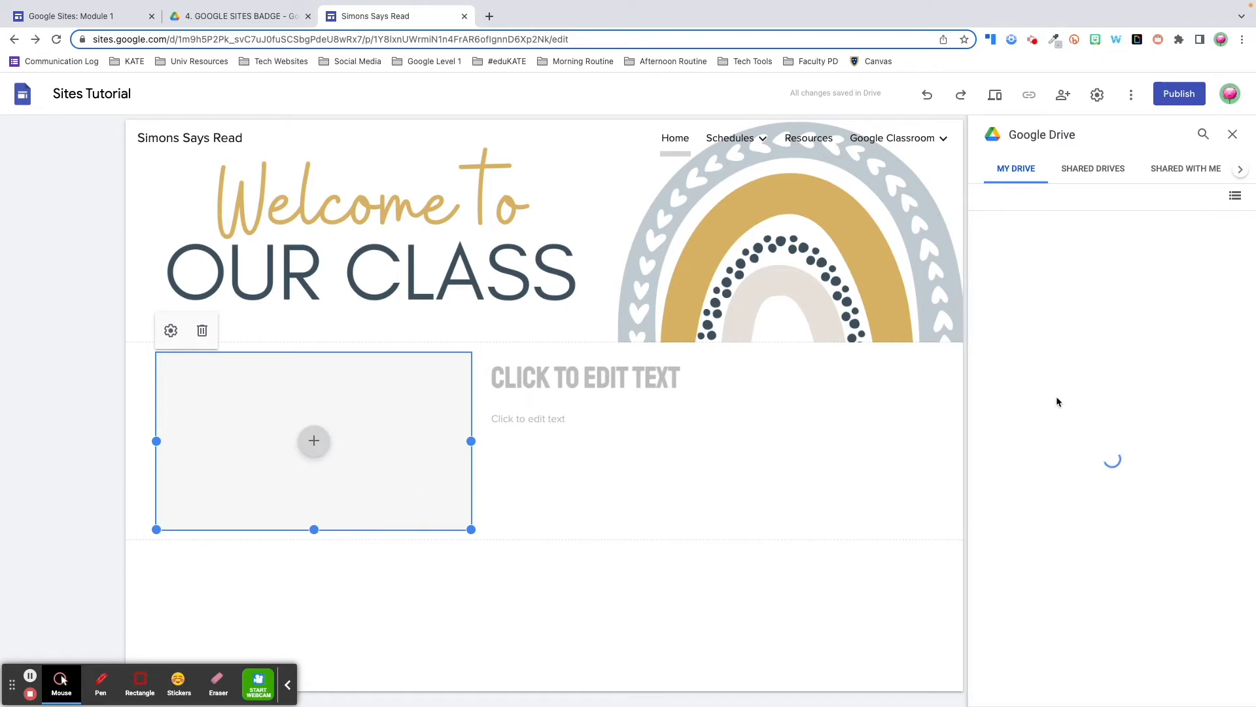
pyautogui.doubleClick(1163, 407)
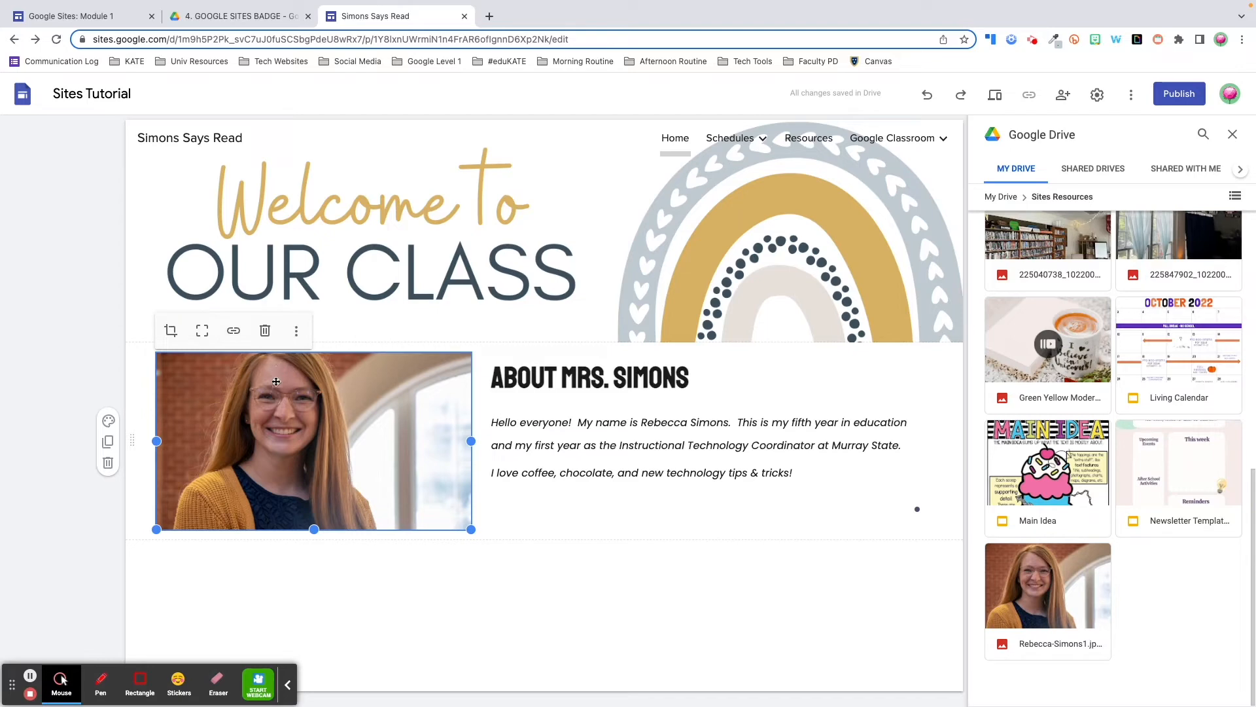
# Try cropping and zooming the teacher's photo, then restore its full uncropped height
pyautogui.click(171, 331)
pyautogui.moveTo(172, 336); pyautogui.dragTo(137, 332)
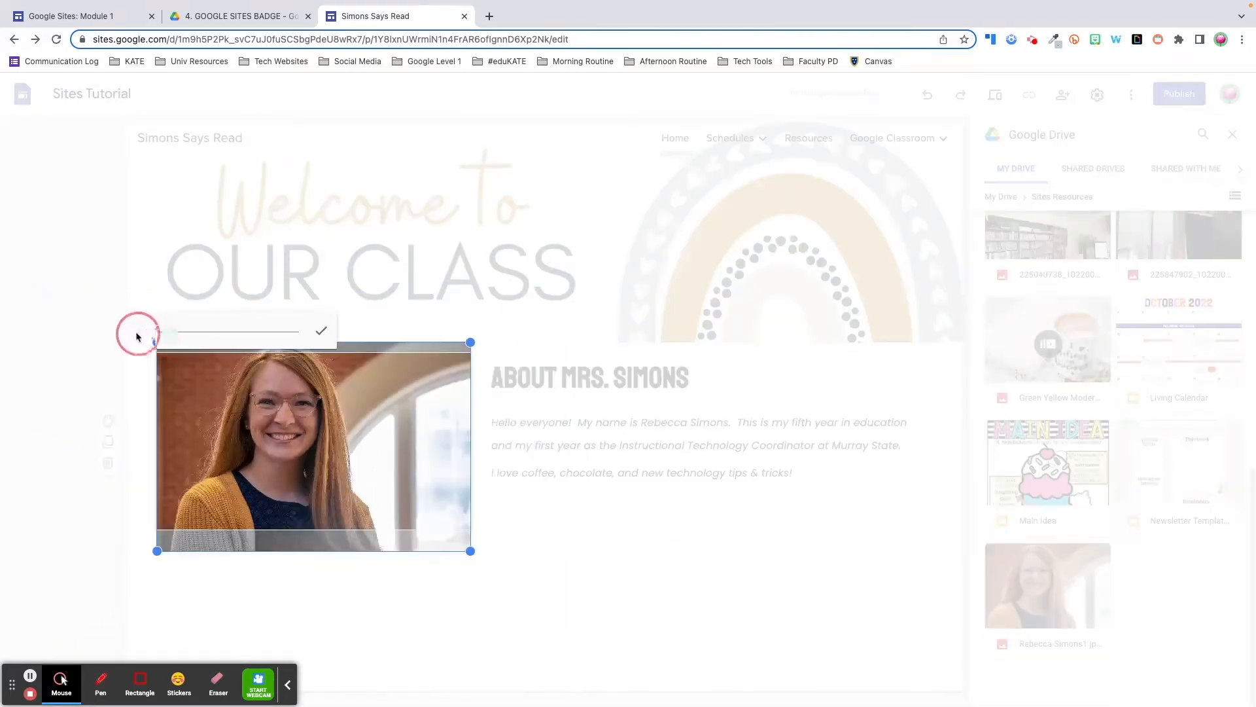
pyautogui.moveTo(254, 402); pyautogui.dragTo(259, 437)
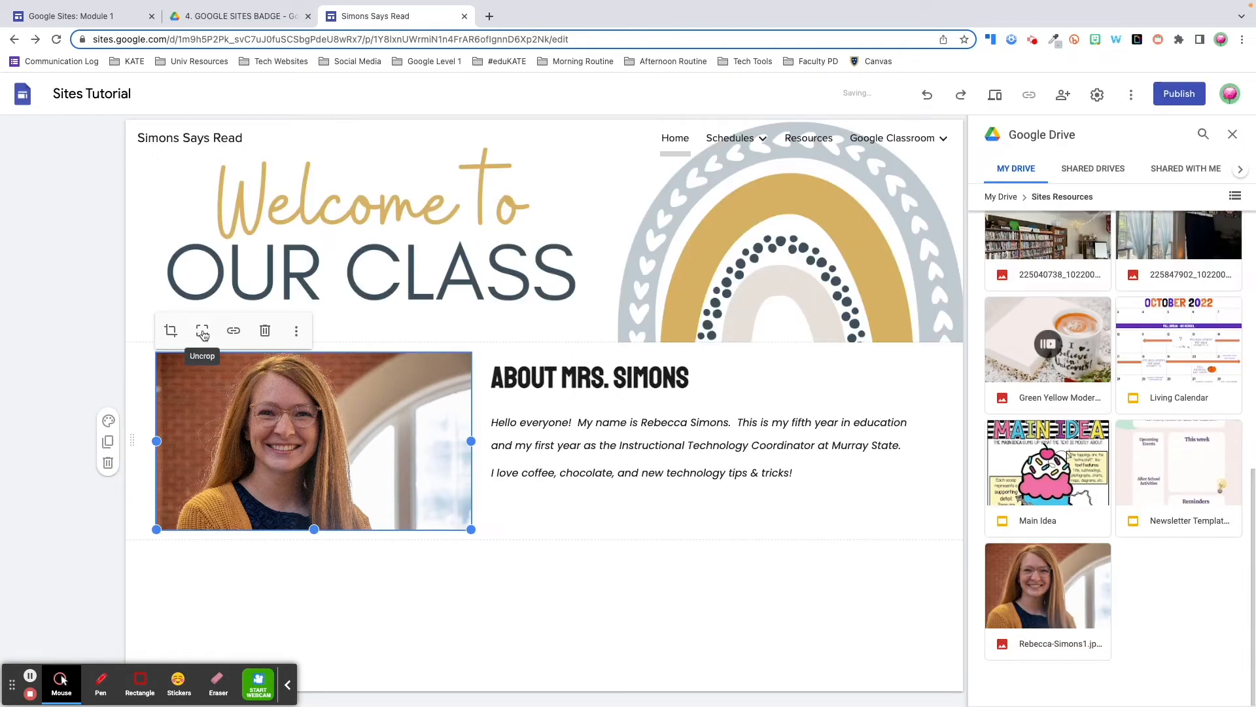
pyautogui.click(203, 335)
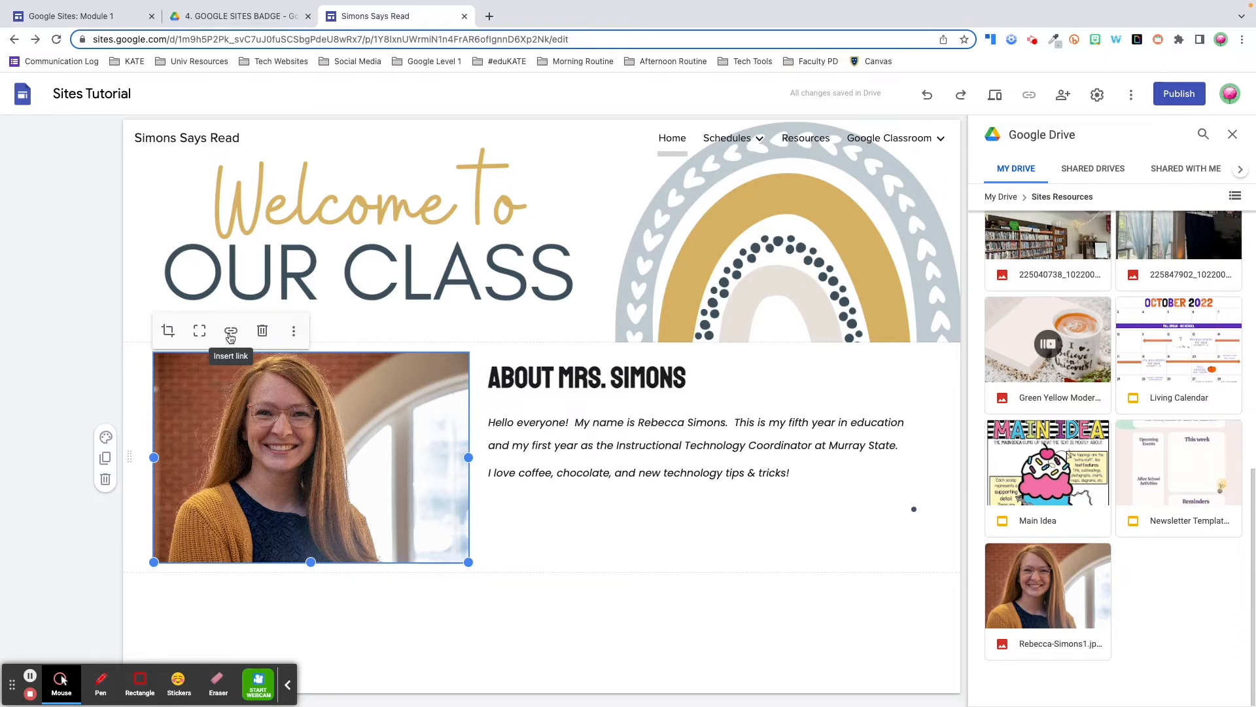
# Close the photo's extra options unchanged and widen the photo slightly to the right
pyautogui.click(293, 332)
pyautogui.moveTo(298, 339)
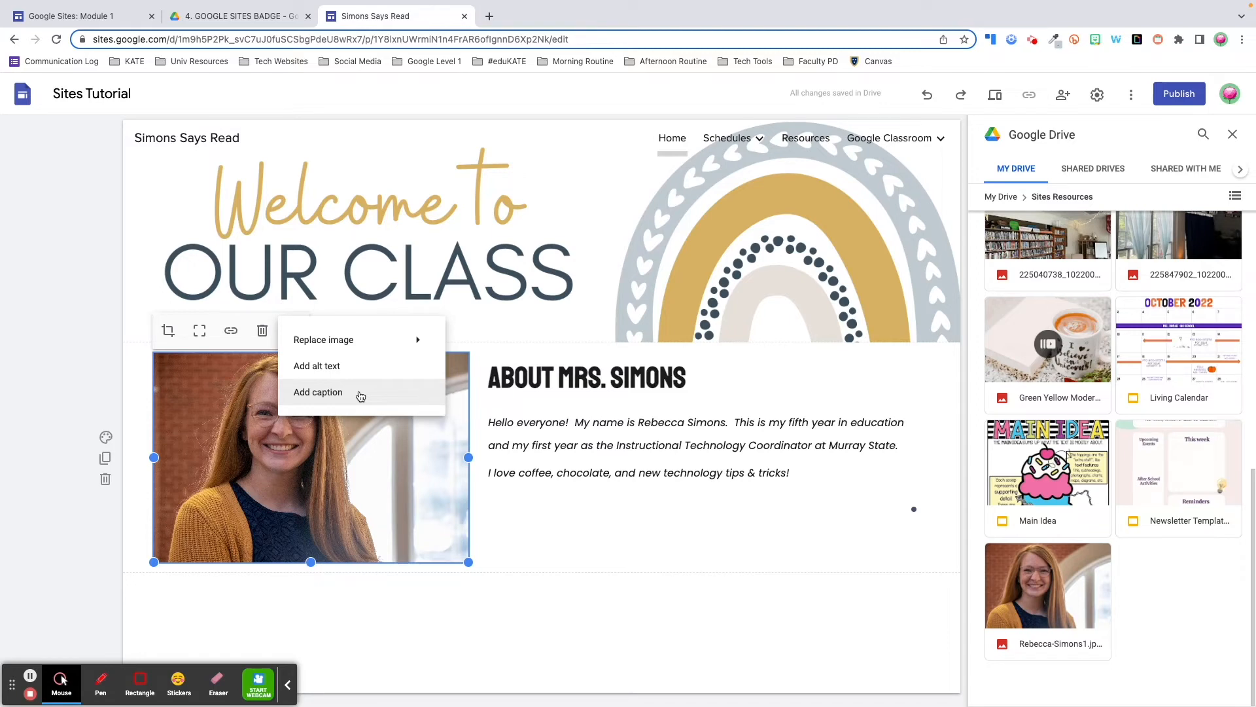
pyautogui.click(469, 563)
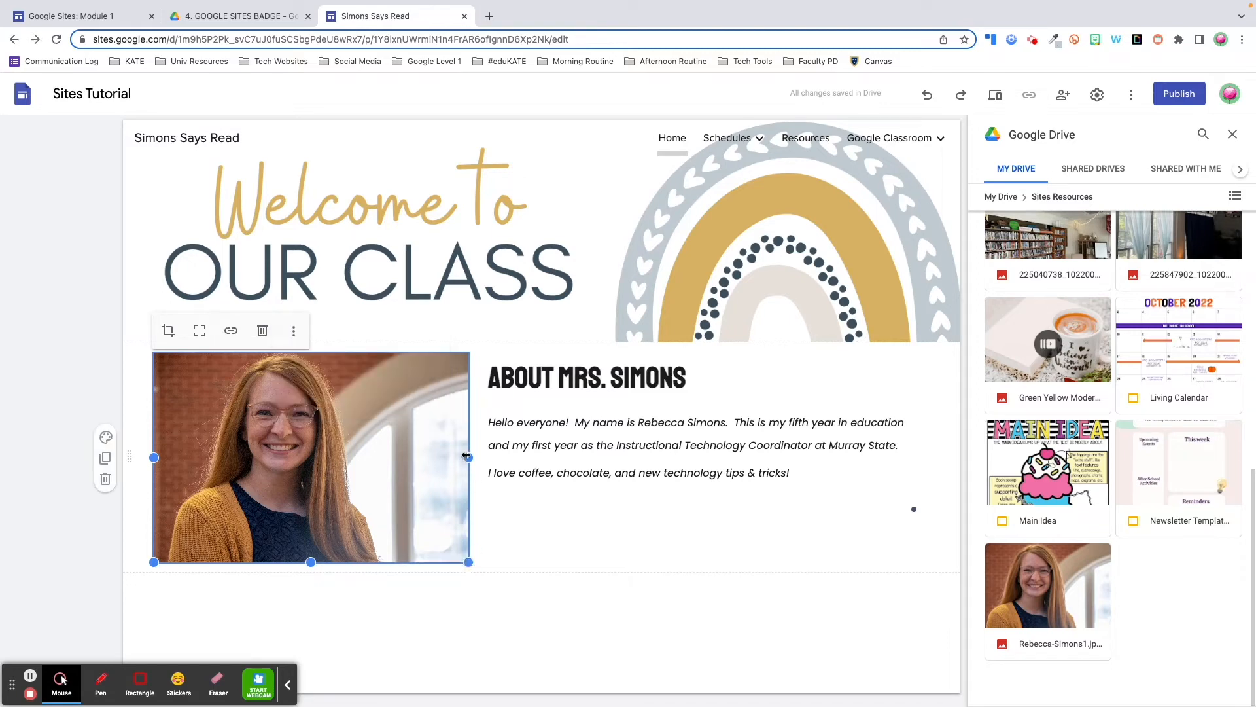
pyautogui.moveTo(469, 457); pyautogui.dragTo(465, 457)
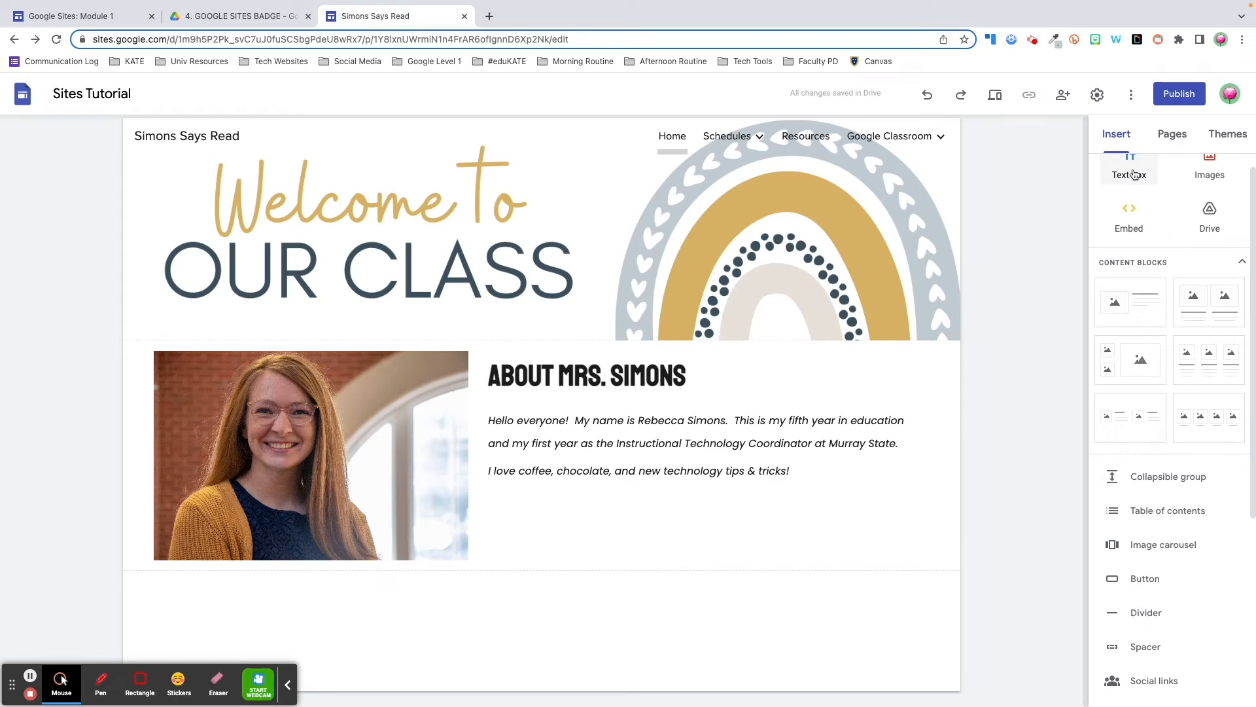
# Add a centred Title-style text box reading 'EXPLORE OUR CLASSROOM!' below the About section
pyautogui.scroll(1, 1135, 174)
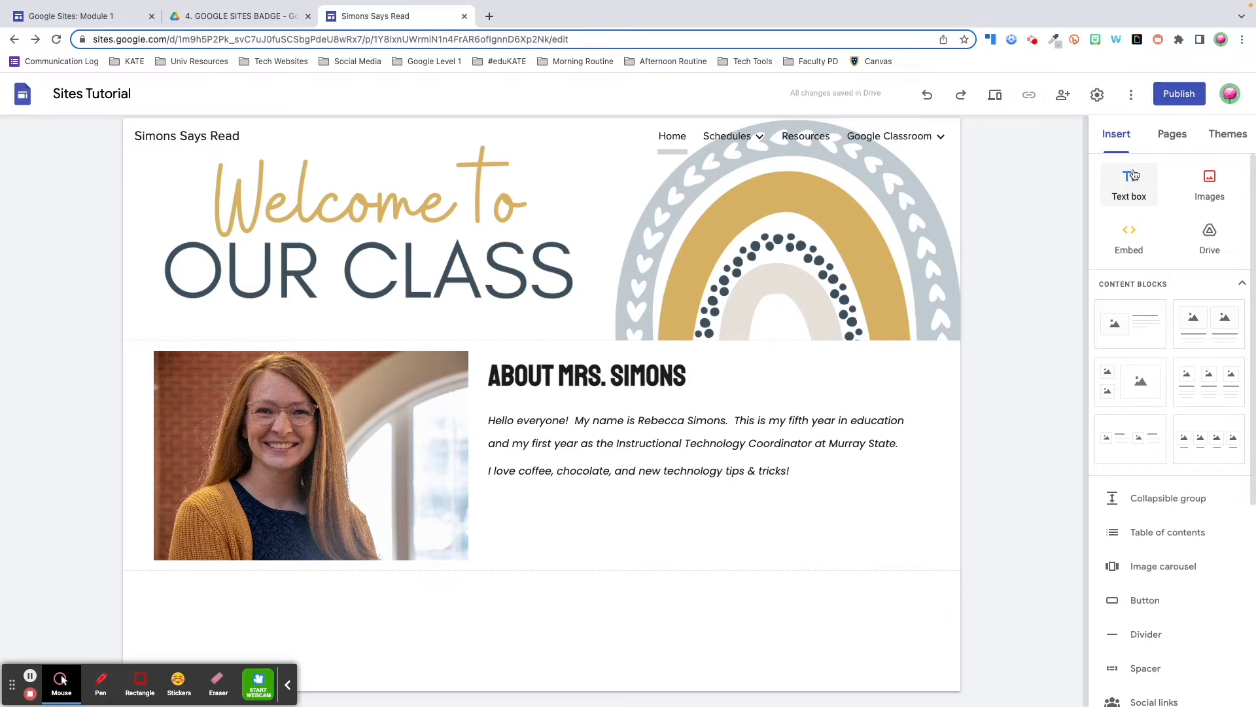
pyautogui.click(1131, 177)
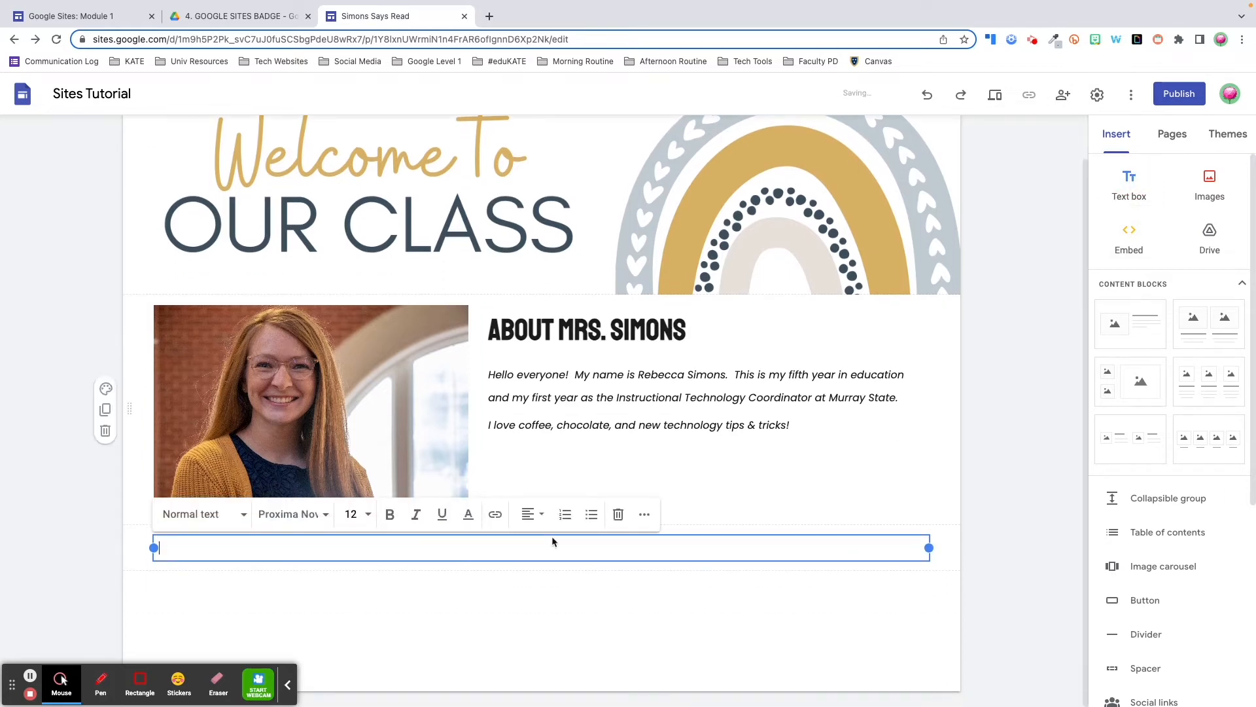
pyautogui.click(224, 514)
pyautogui.click(190, 550)
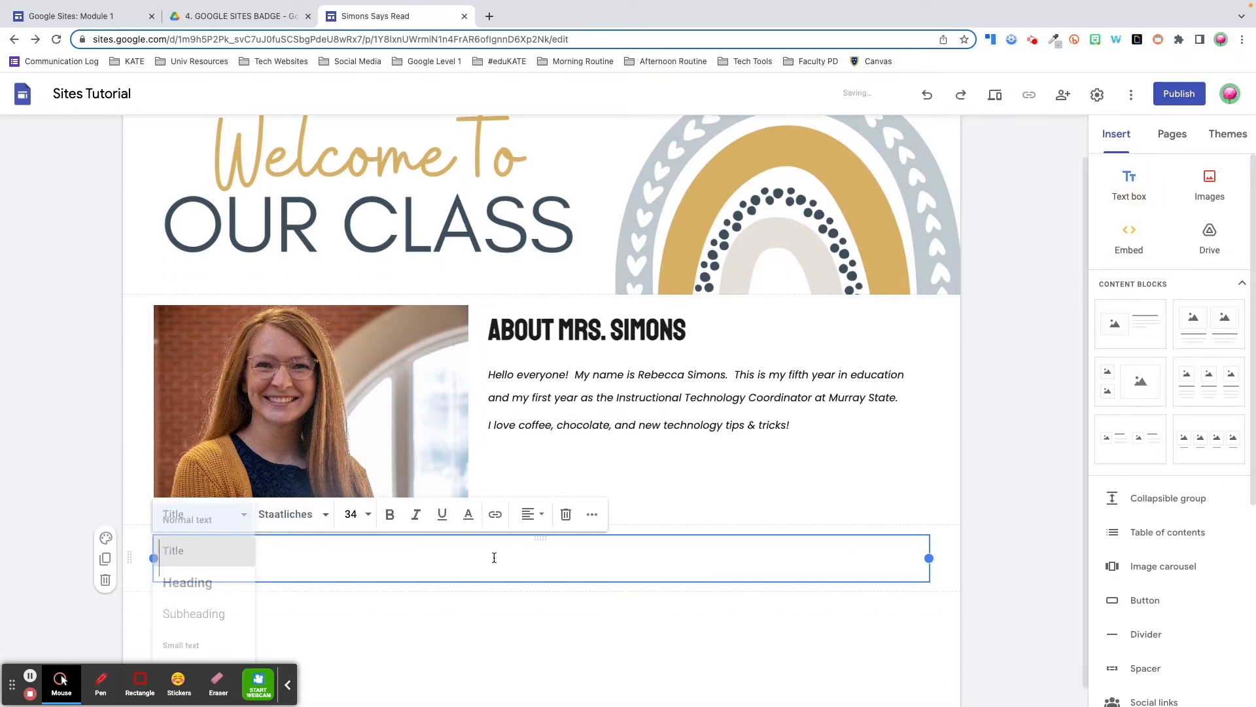
pyautogui.click(531, 515)
pyautogui.click(529, 581)
pyautogui.write('EXPLO')
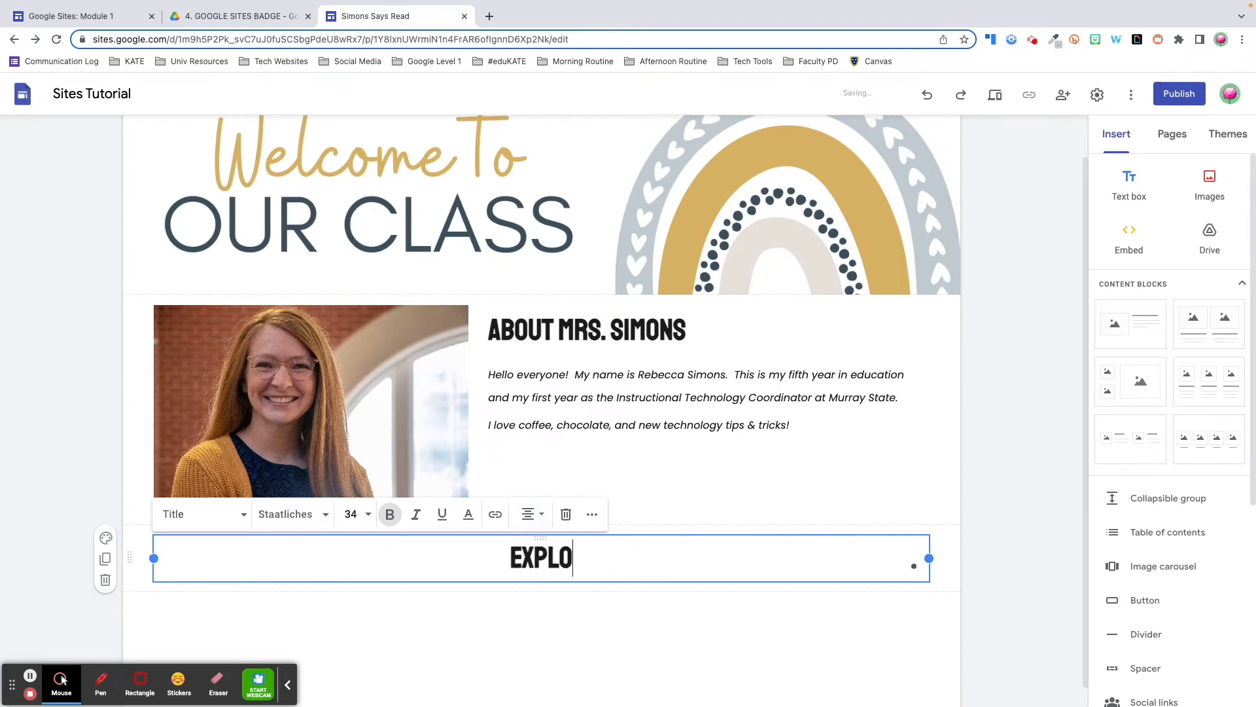
pyautogui.write('RE OUR C')
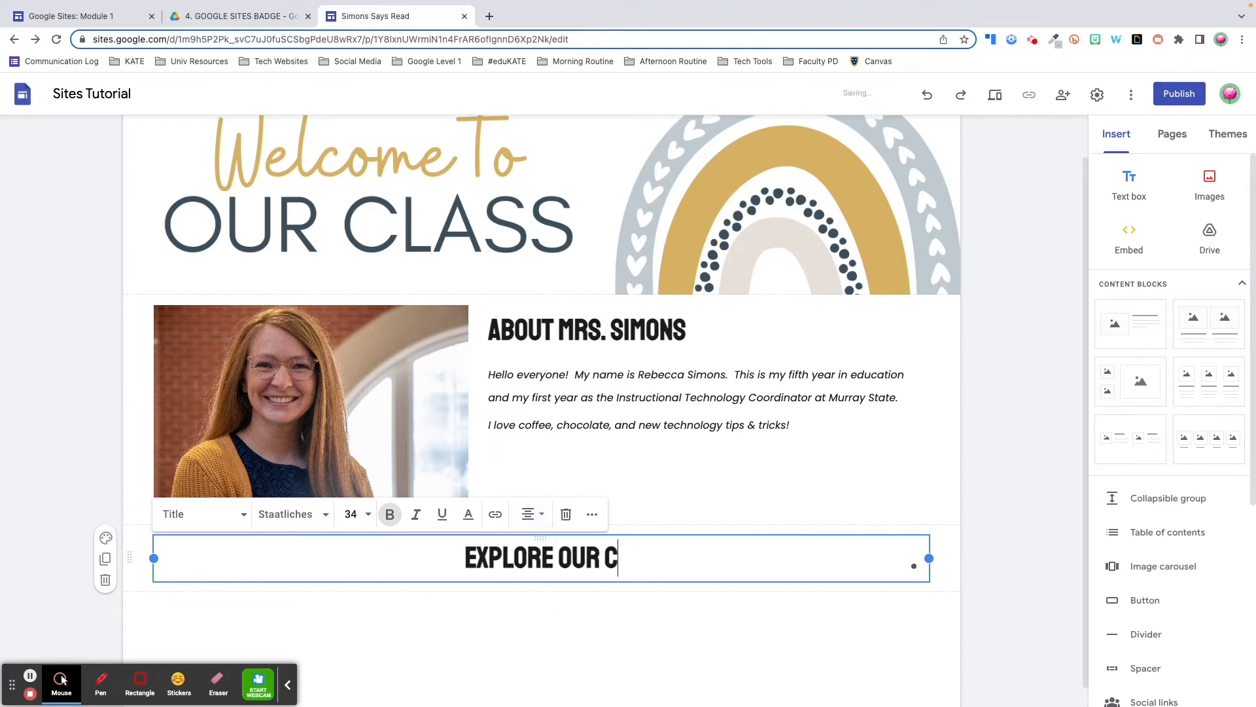
pyautogui.write('LASSROOM!')
pyautogui.click(1089, 589)
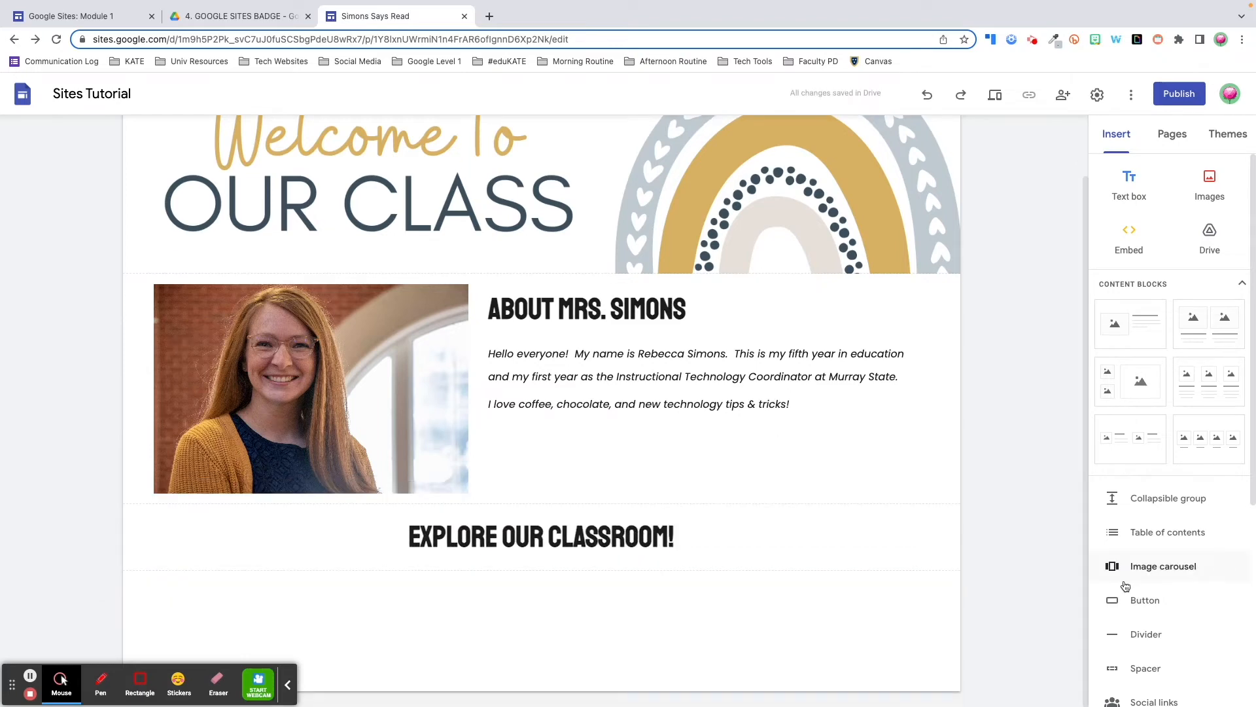
# Add an image carousel and browse My Drive to the Sites Resources folder
pyautogui.click(1170, 573)
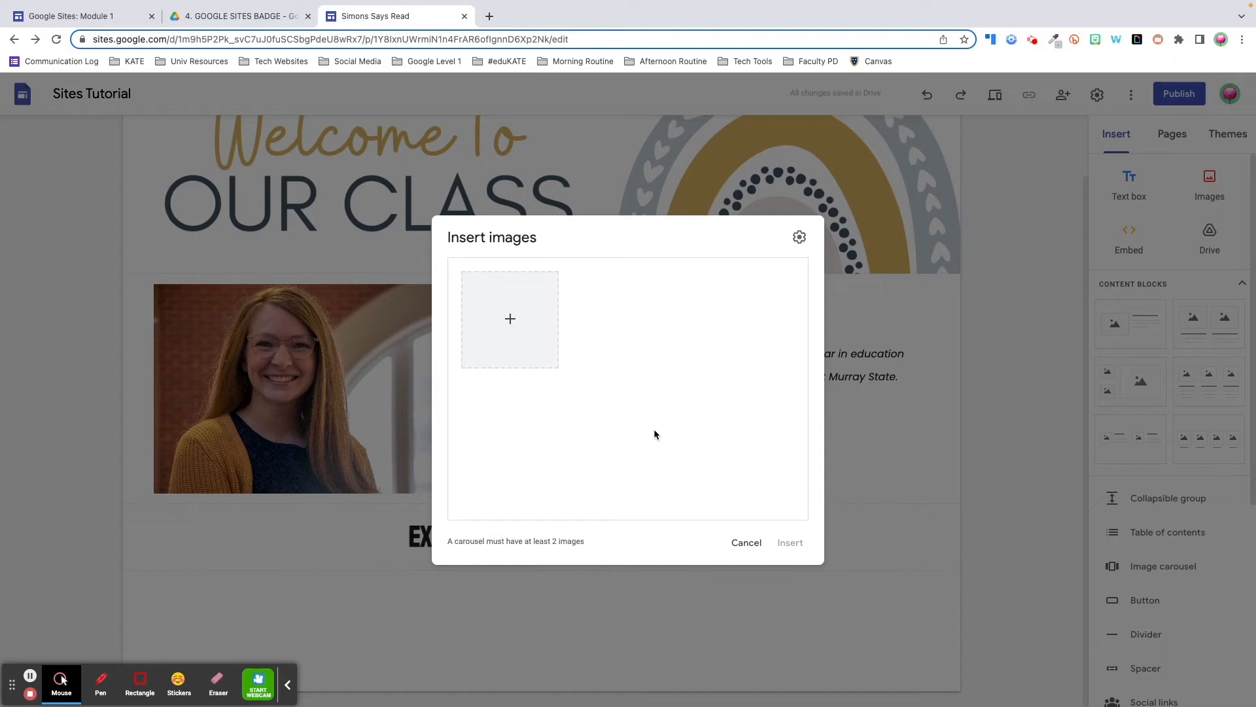
pyautogui.click(508, 320)
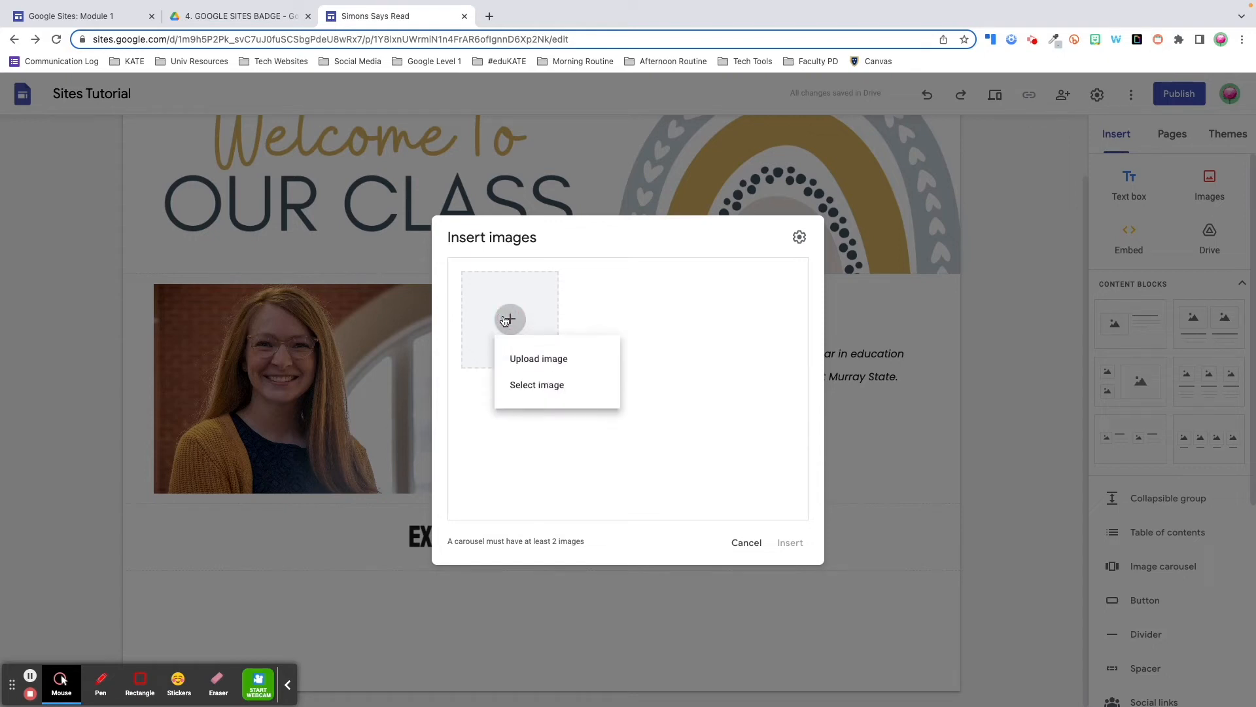
pyautogui.click(560, 388)
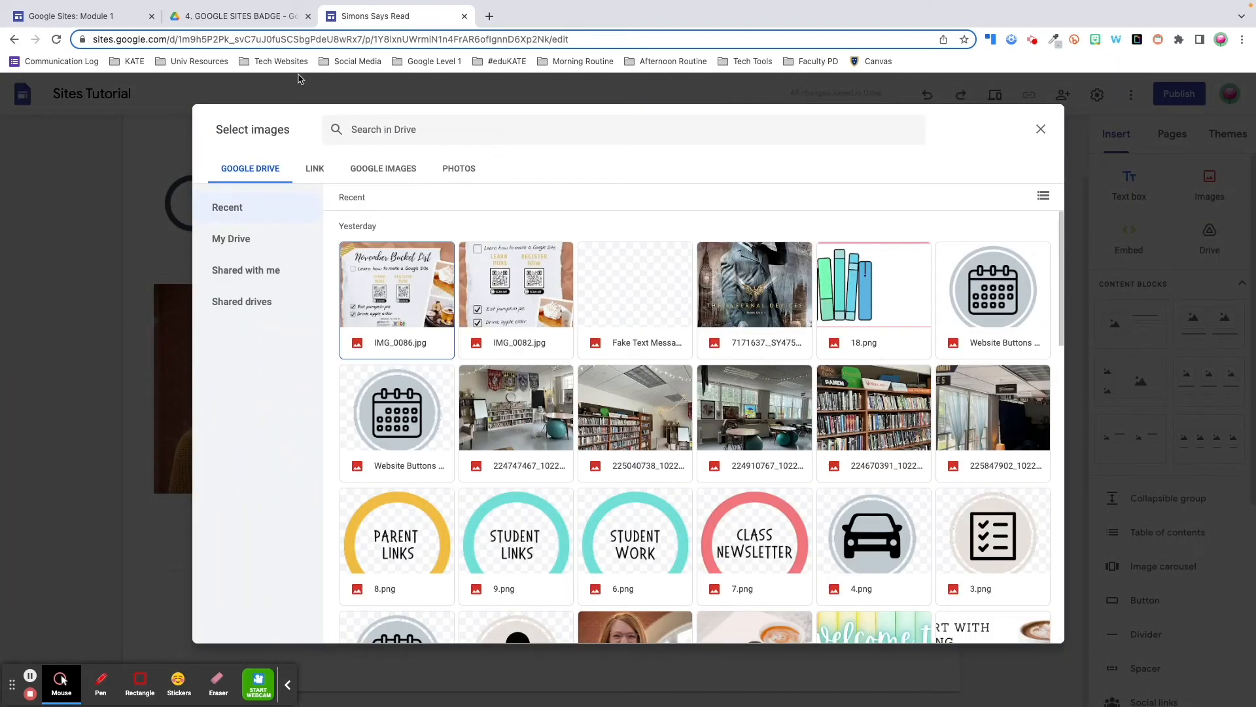
pyautogui.click(258, 239)
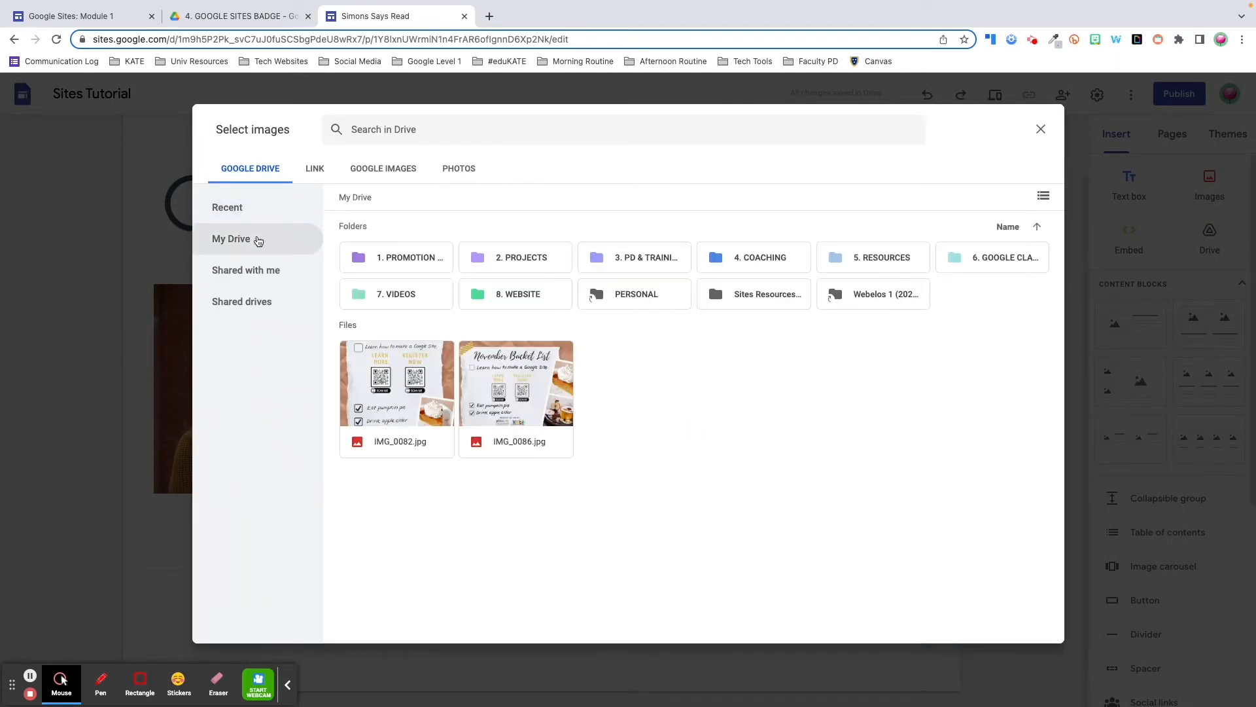
pyautogui.doubleClick(757, 297)
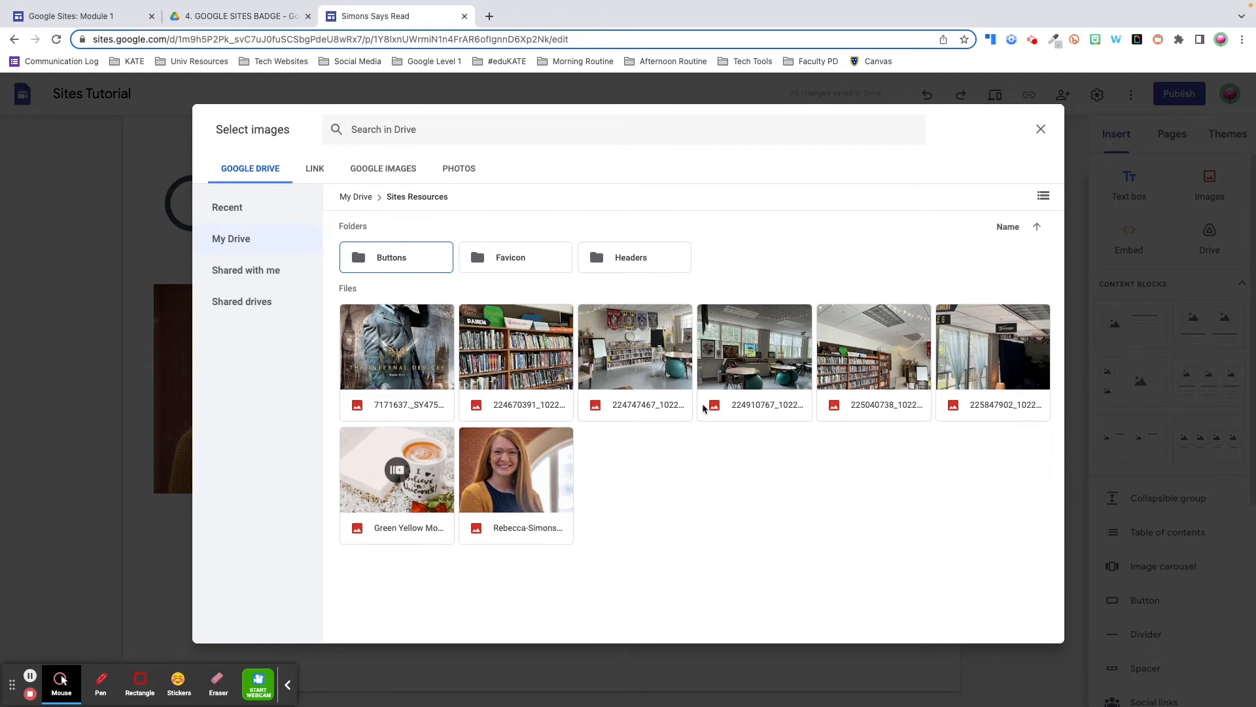
# Select five classroom photos, starting with the bookshelf photo, and add them to the carousel
pyautogui.click(507, 352)
pyautogui.click(645, 363)
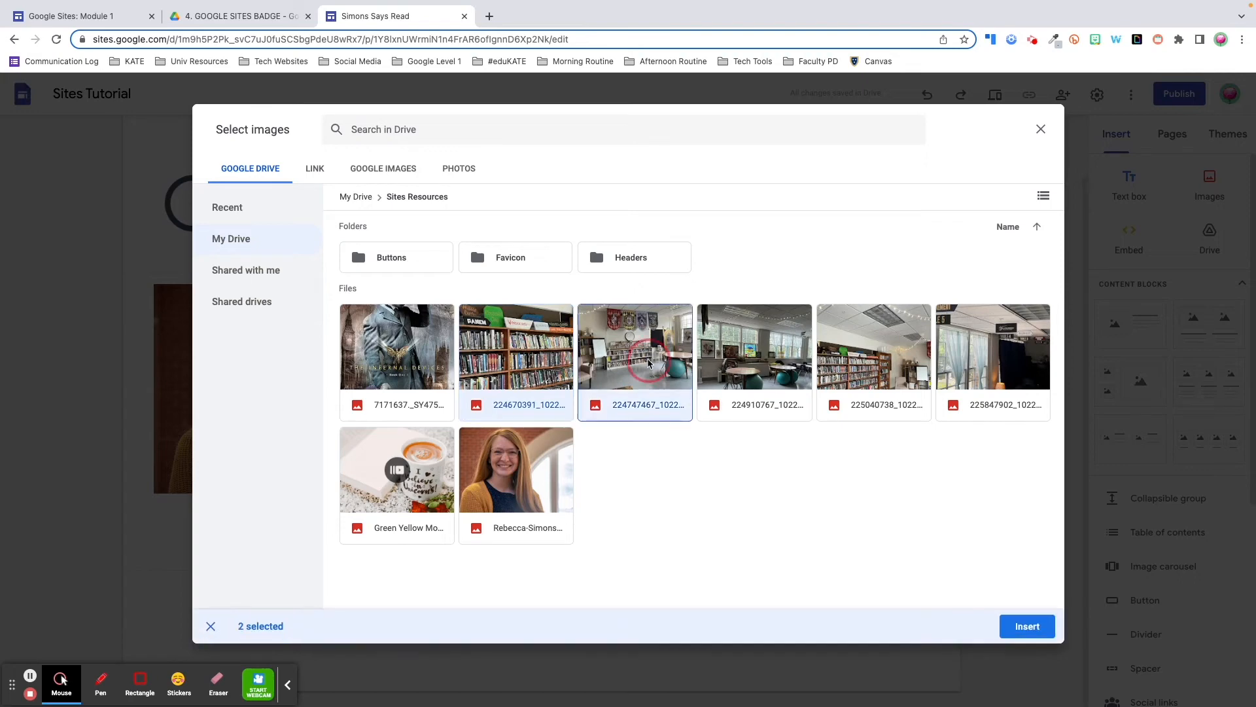
pyautogui.click(754, 383)
pyautogui.click(865, 380)
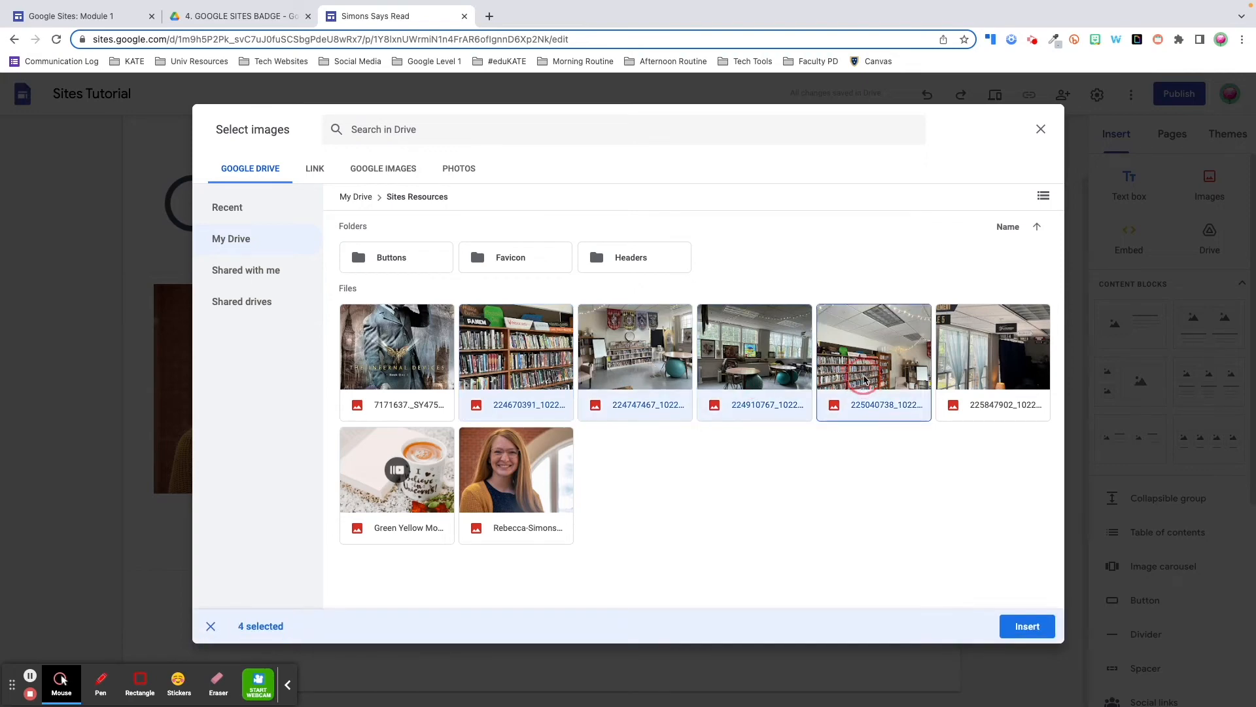
pyautogui.click(976, 383)
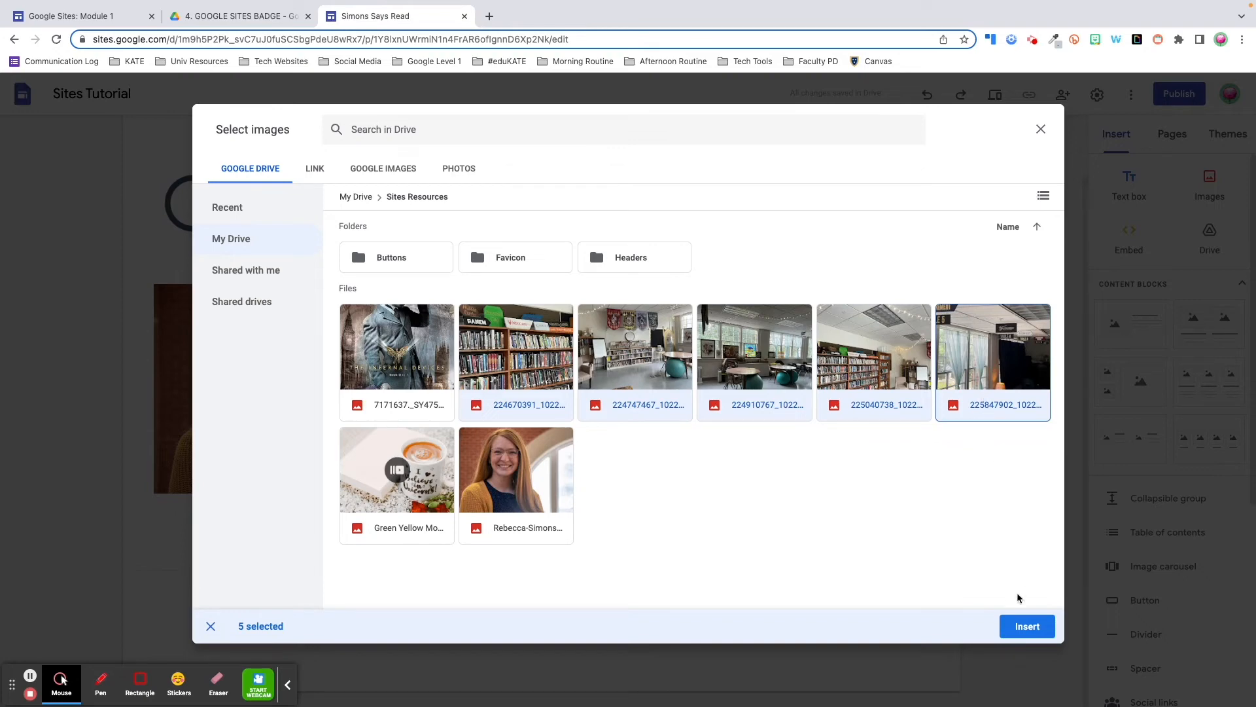
pyautogui.click(1024, 627)
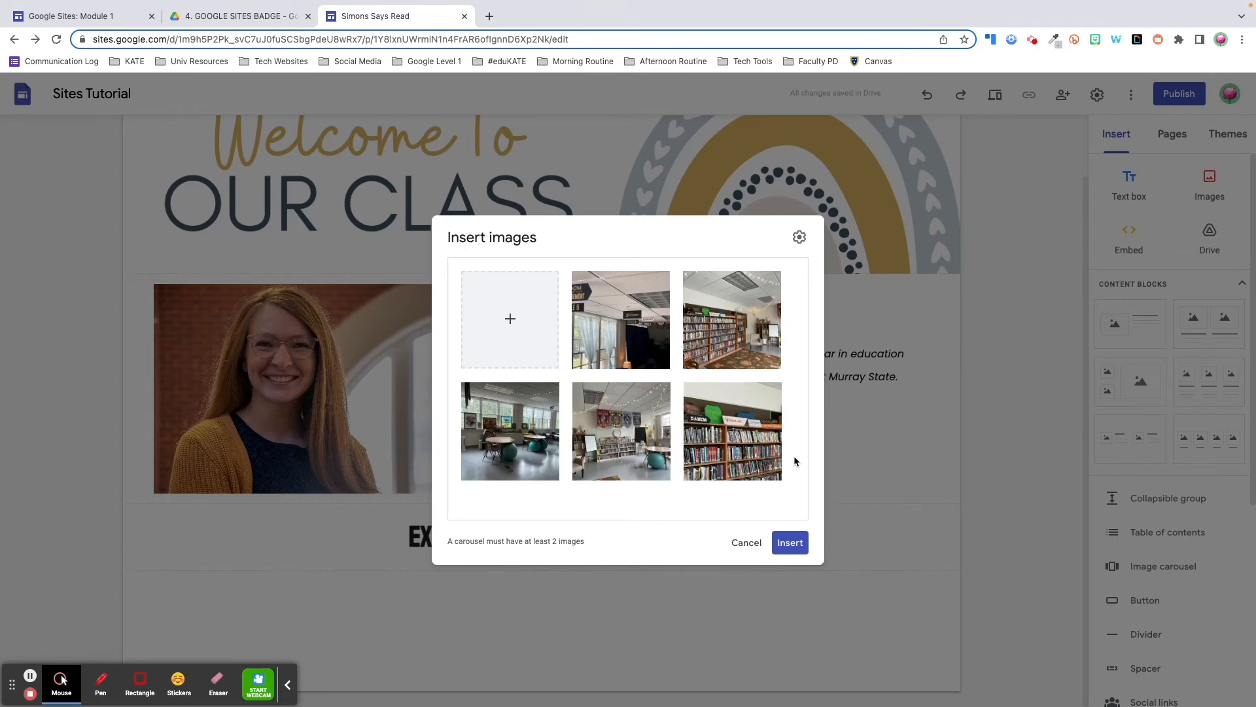
# Reorder the carousel, moving the bookshelf photo to row two and the dark photo to the middle
pyautogui.moveTo(772, 452)
pyautogui.moveTo(726, 458); pyautogui.dragTo(487, 434)
pyautogui.moveTo(749, 408); pyautogui.dragTo(653, 496)
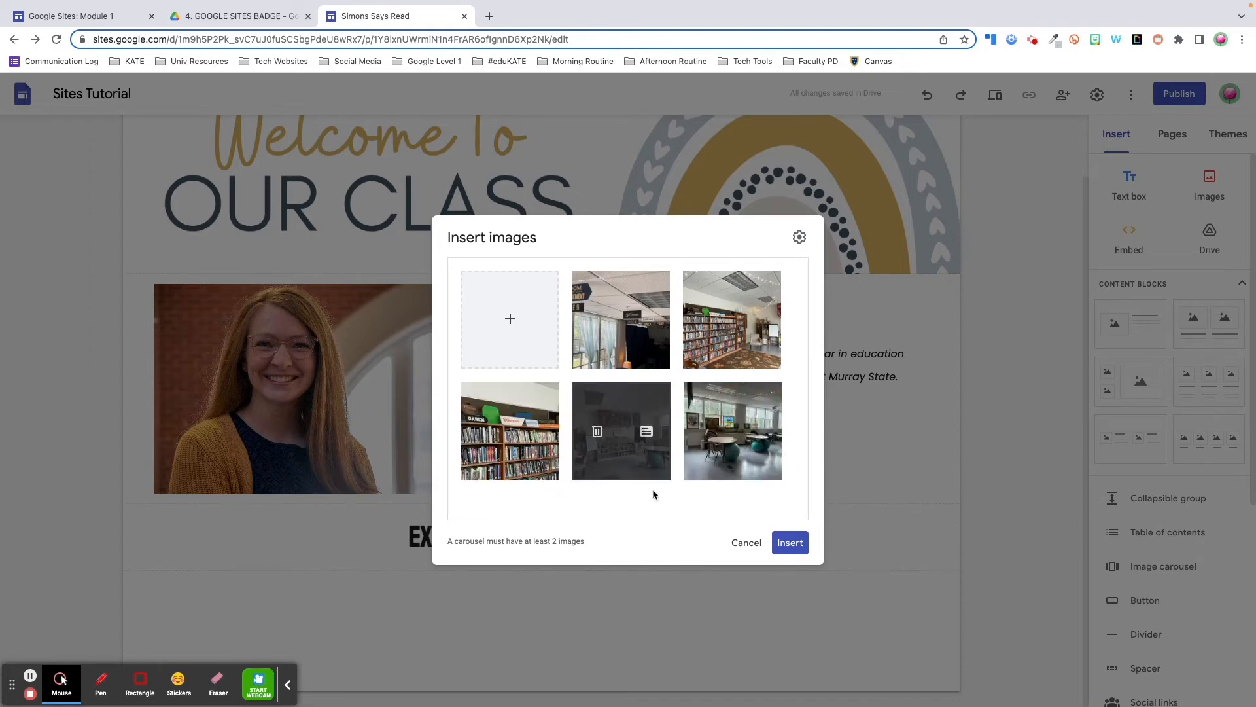
pyautogui.click(653, 437)
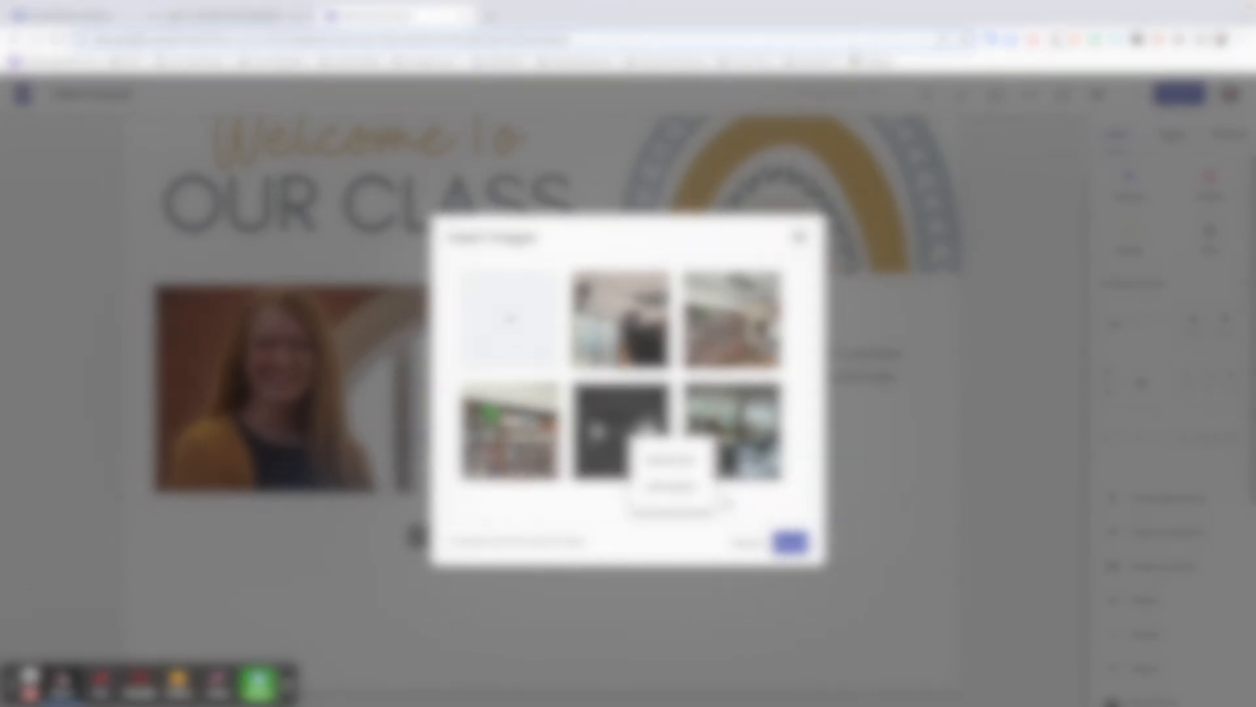
# Turn on Auto start in the carousel settings and choose the transition speed
pyautogui.click(799, 237)
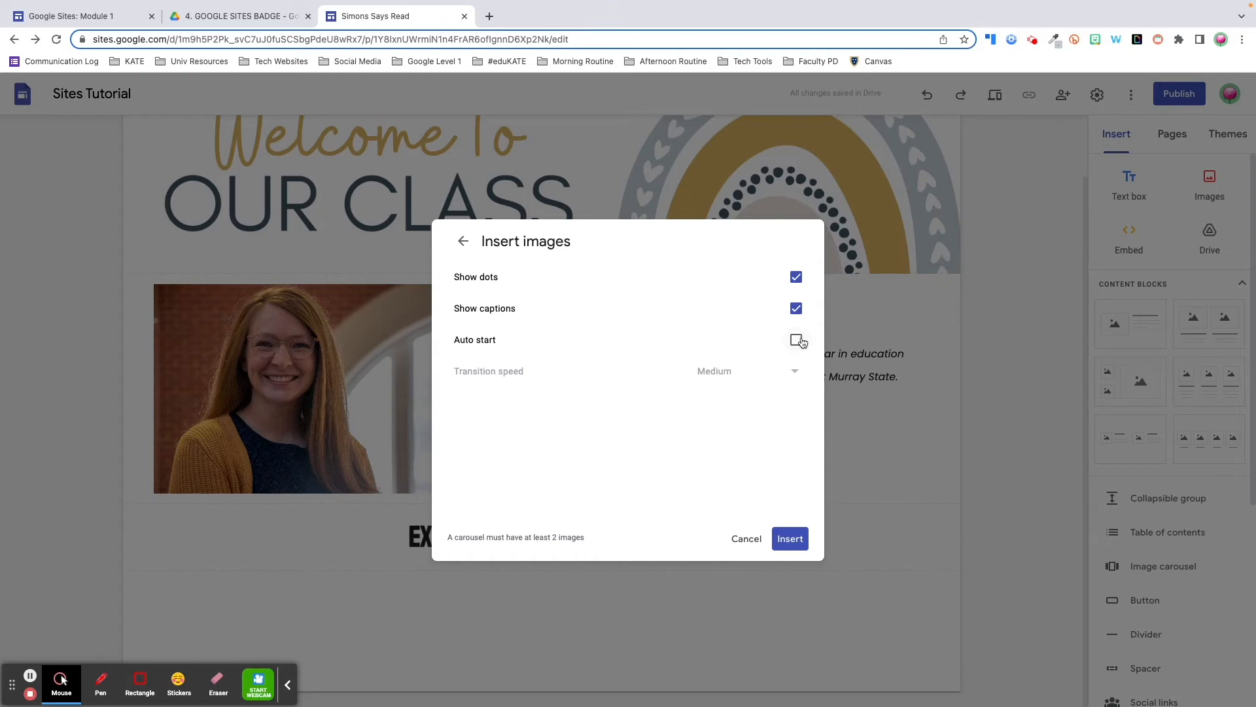
pyautogui.click(797, 344)
pyautogui.click(792, 375)
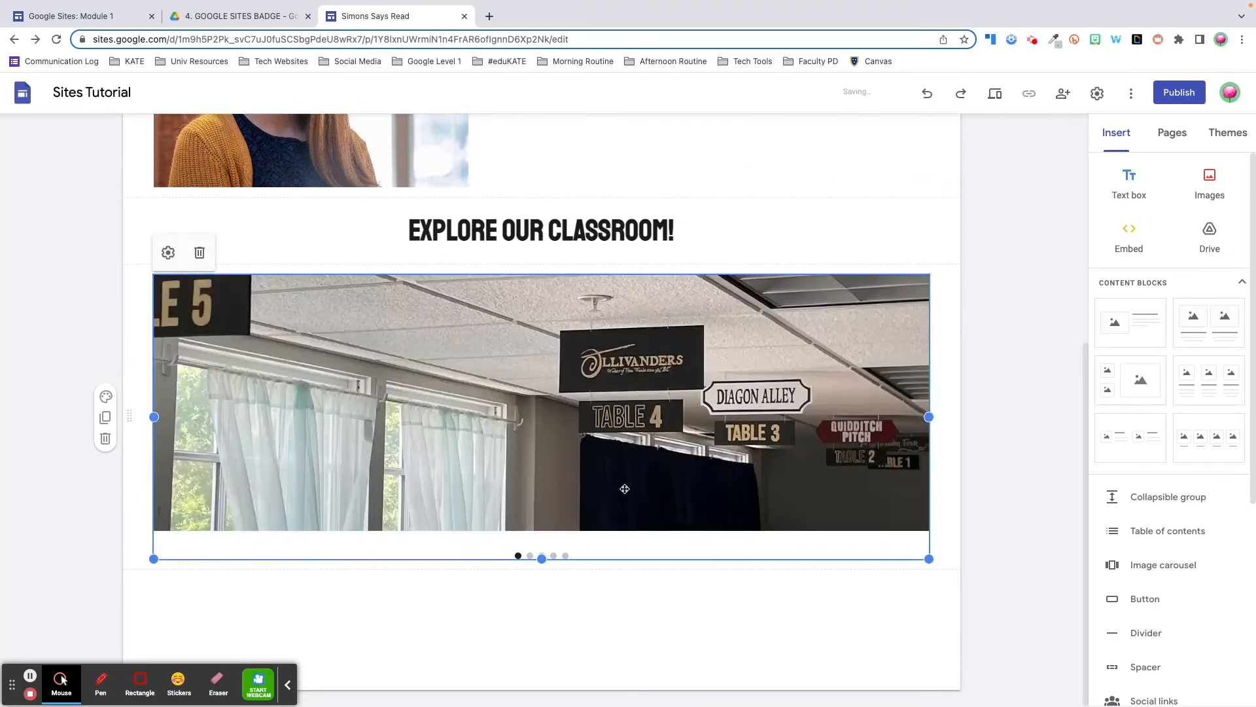
# Preview the site and step through the carousel's slides with the Next arrow
pyautogui.click(541, 557)
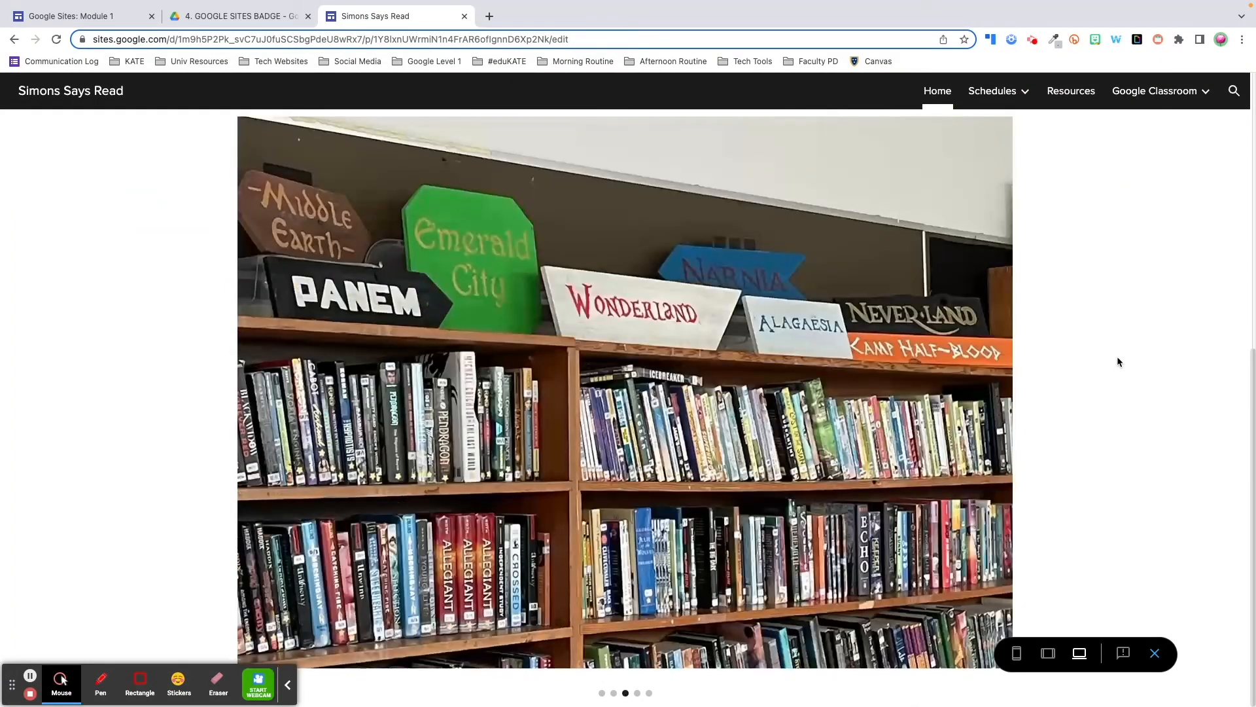
pyautogui.click(990, 390)
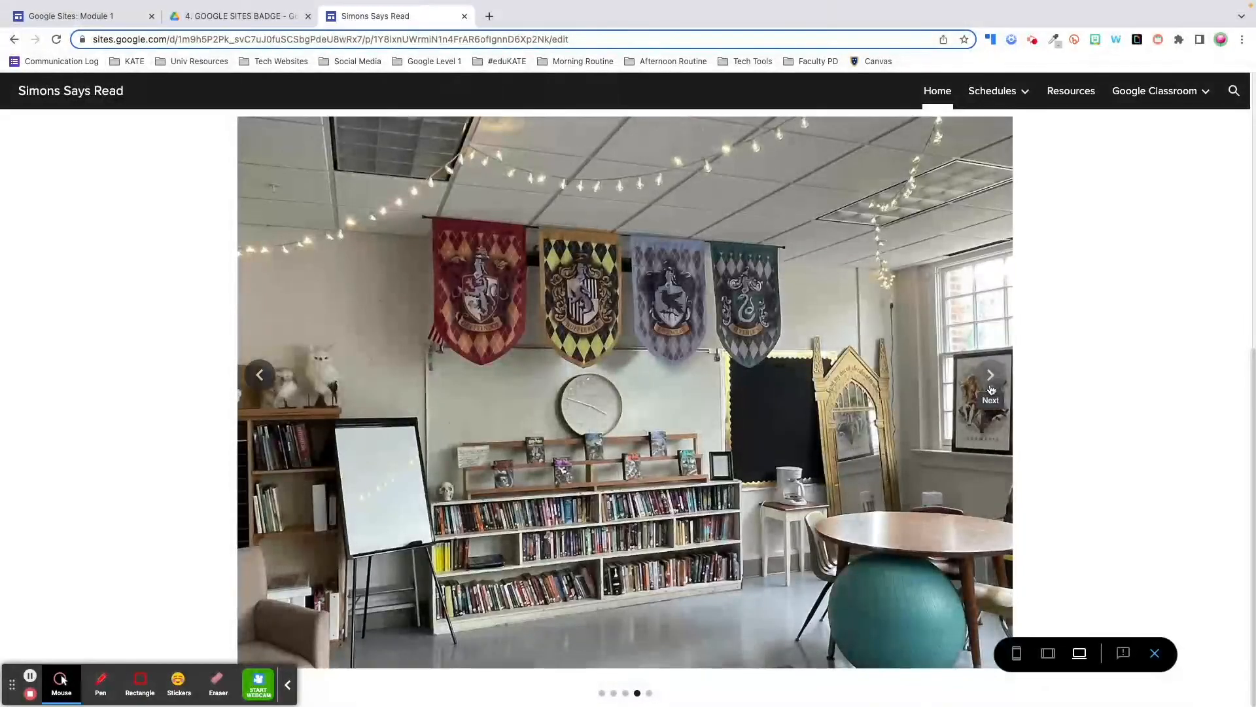
pyautogui.click(990, 390)
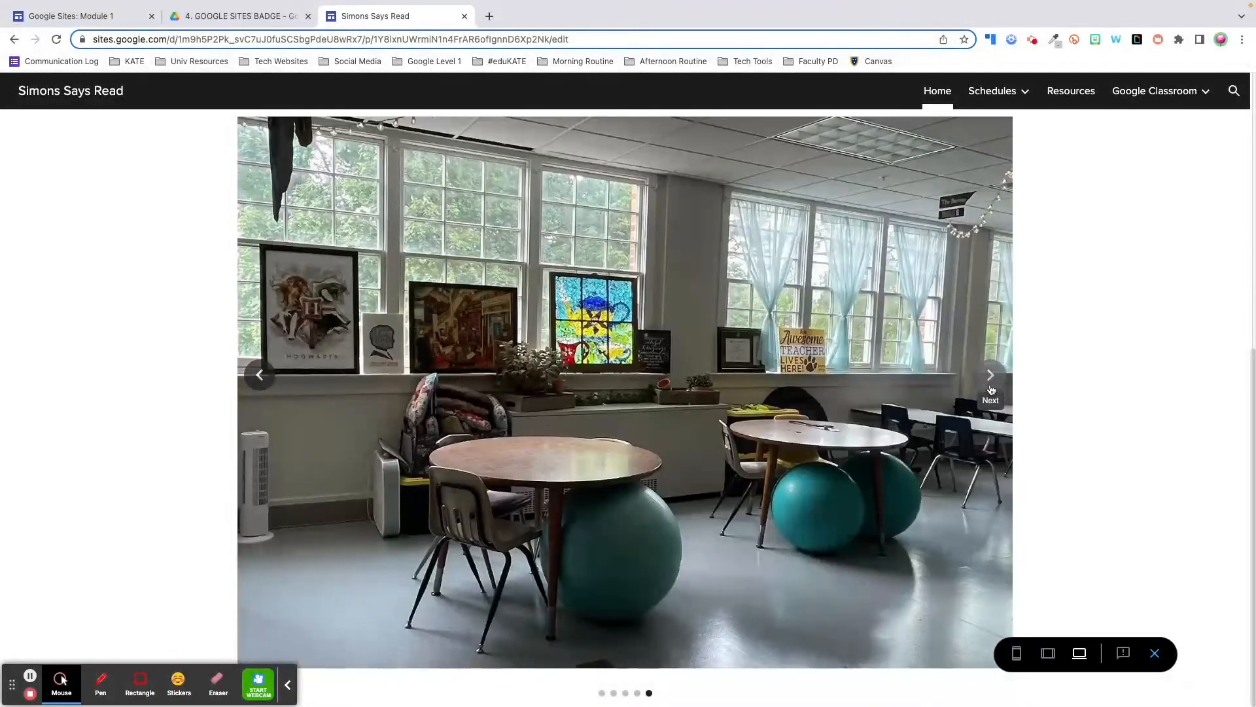
pyautogui.click(991, 390)
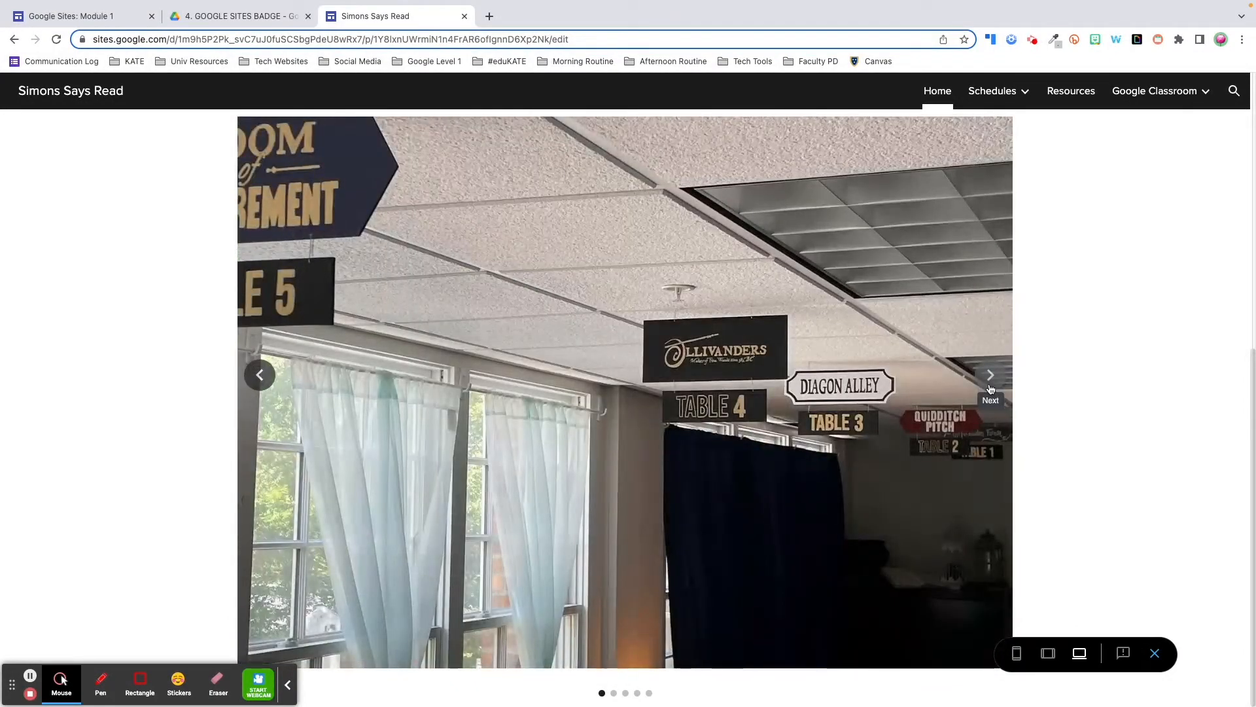
pyautogui.click(991, 375)
pyautogui.click(991, 375)
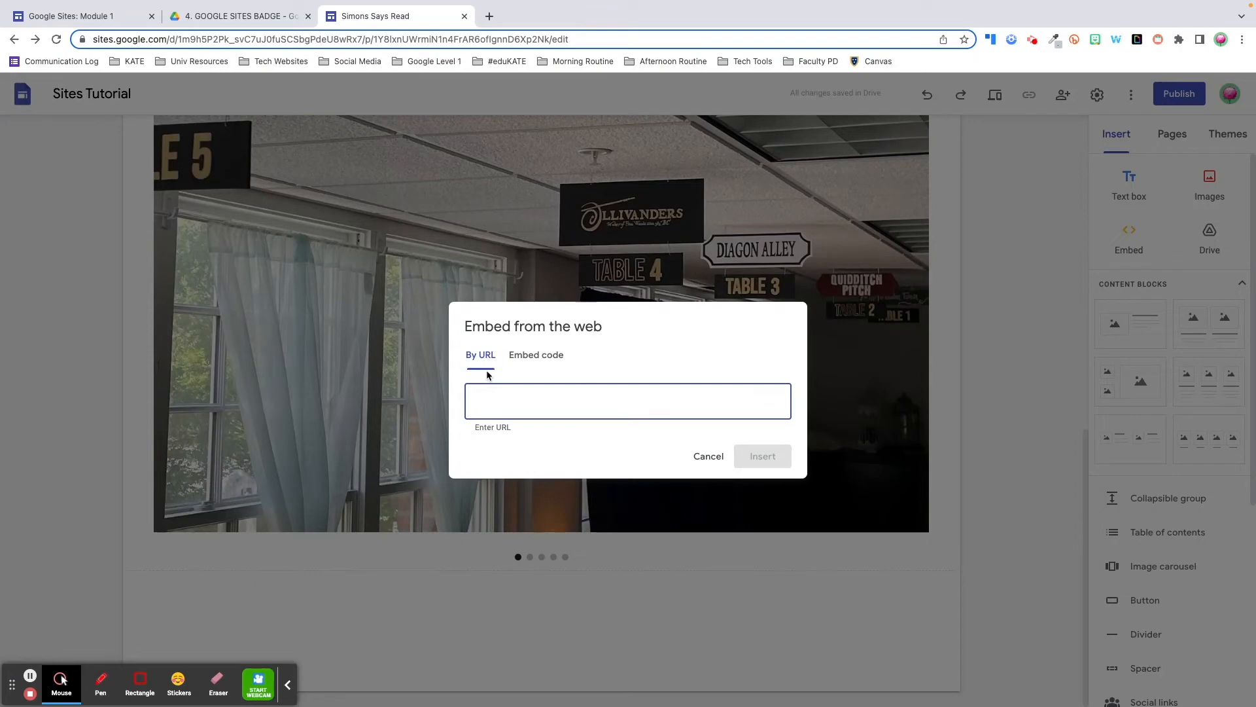
# Embed murraystate.edu by URL as a preview card and again as a live whole-page view
pyautogui.click(545, 362)
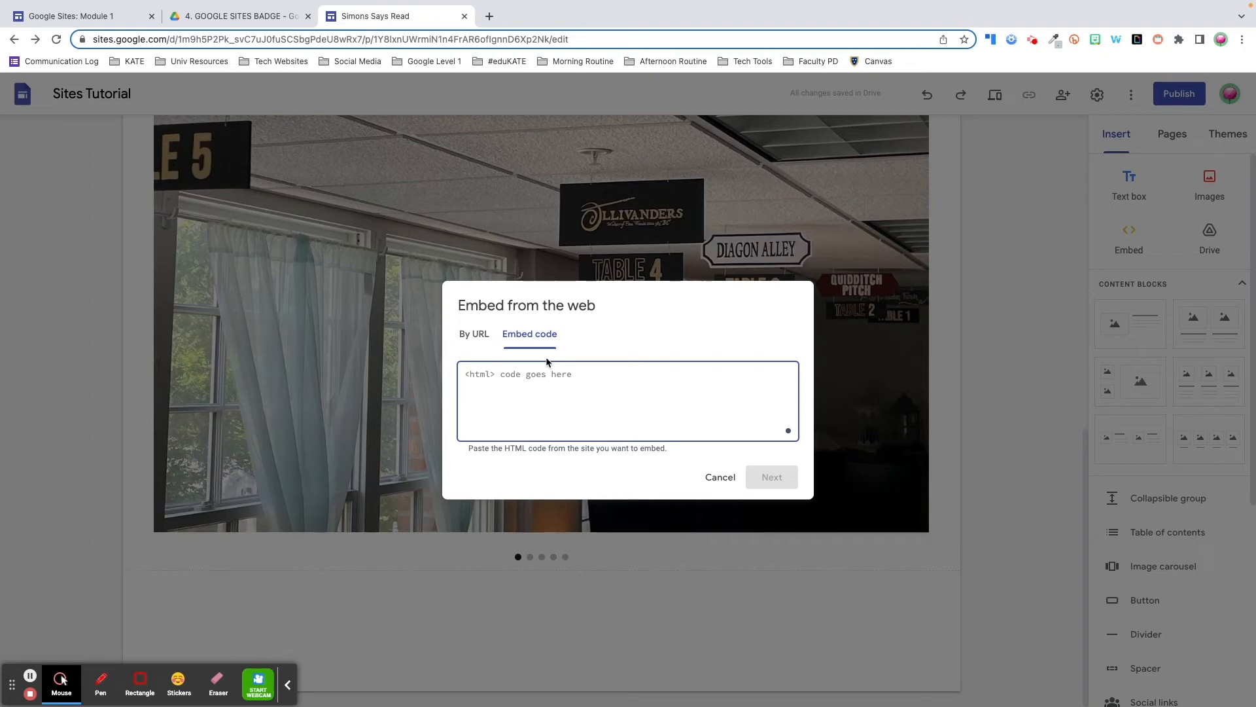
pyautogui.click(475, 337)
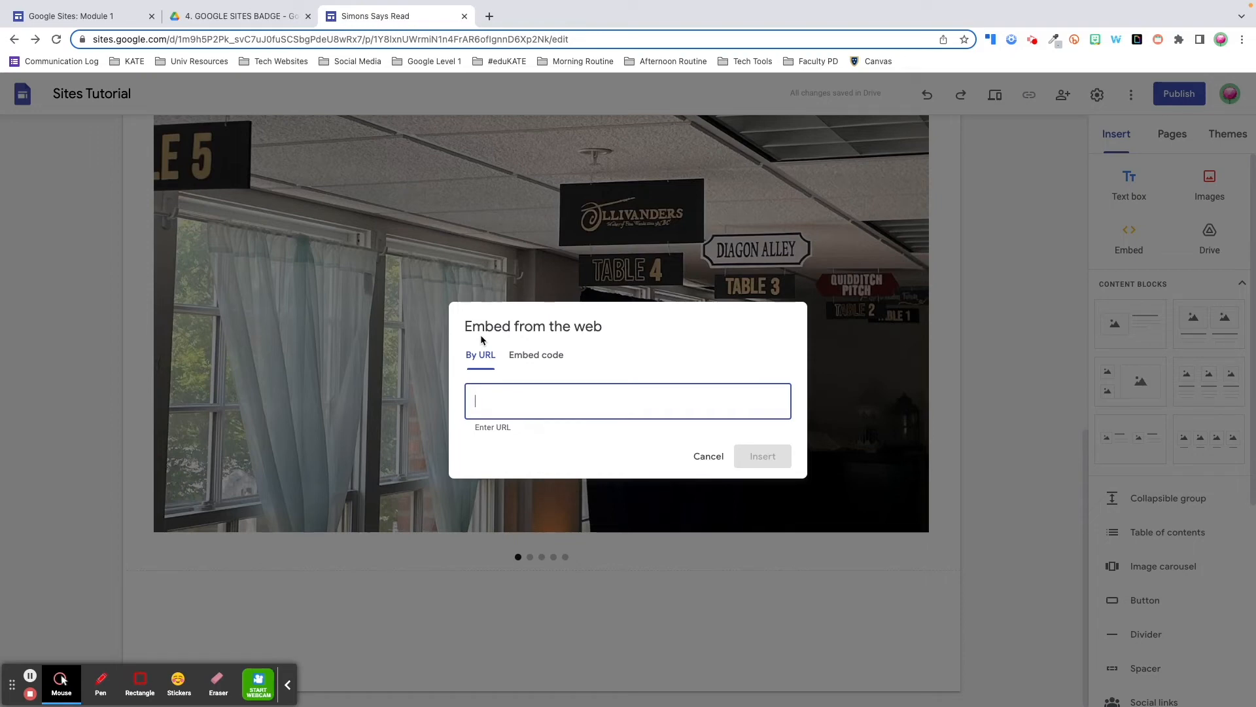
pyautogui.write('murraystate.edu')
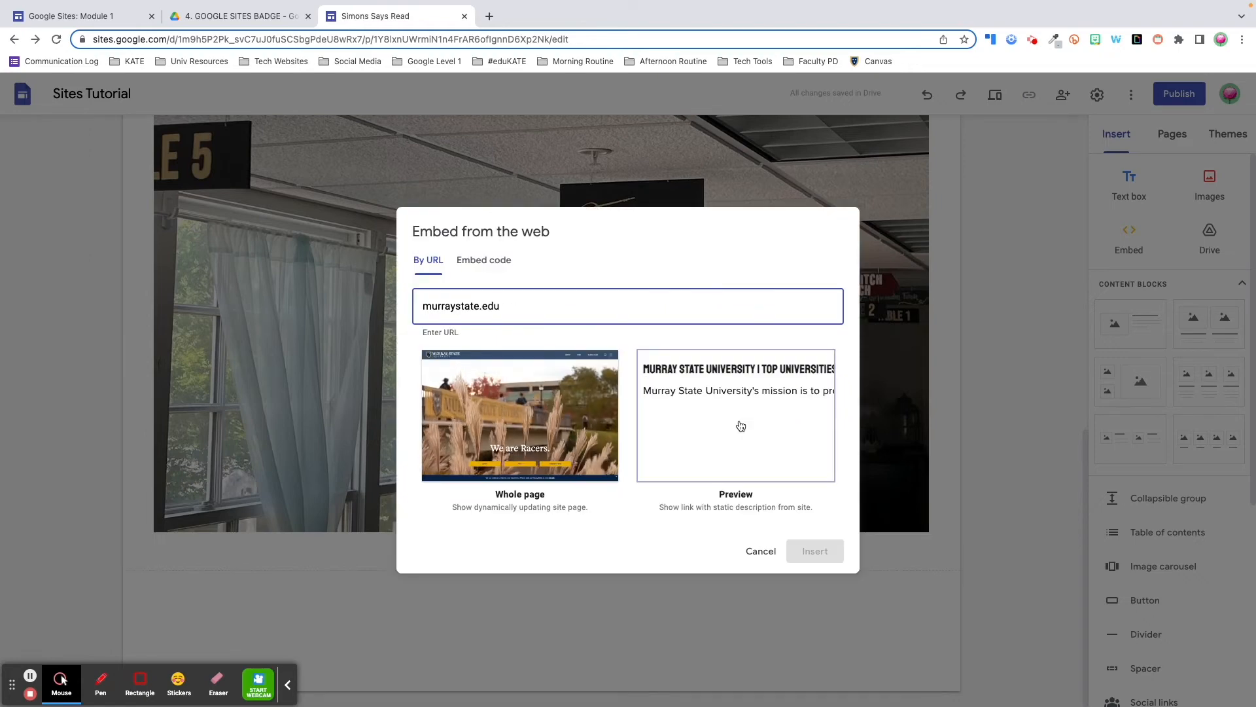
pyautogui.click(732, 405)
pyautogui.click(815, 551)
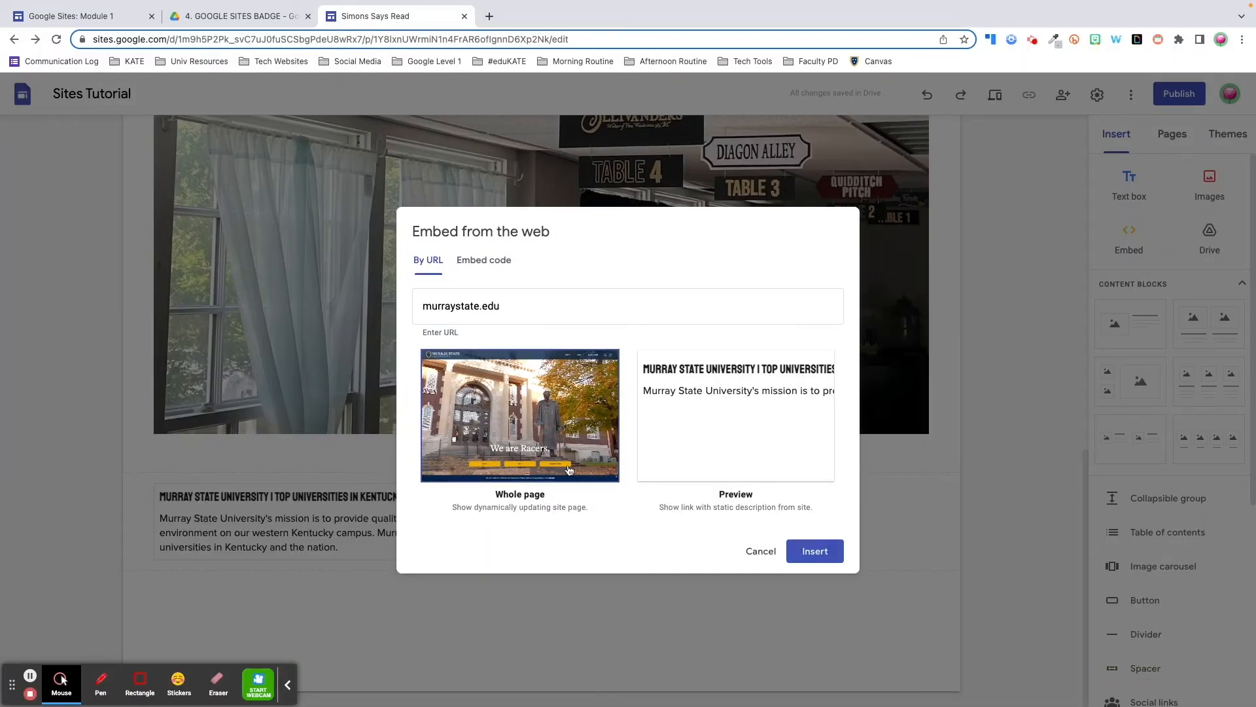
pyautogui.click(813, 550)
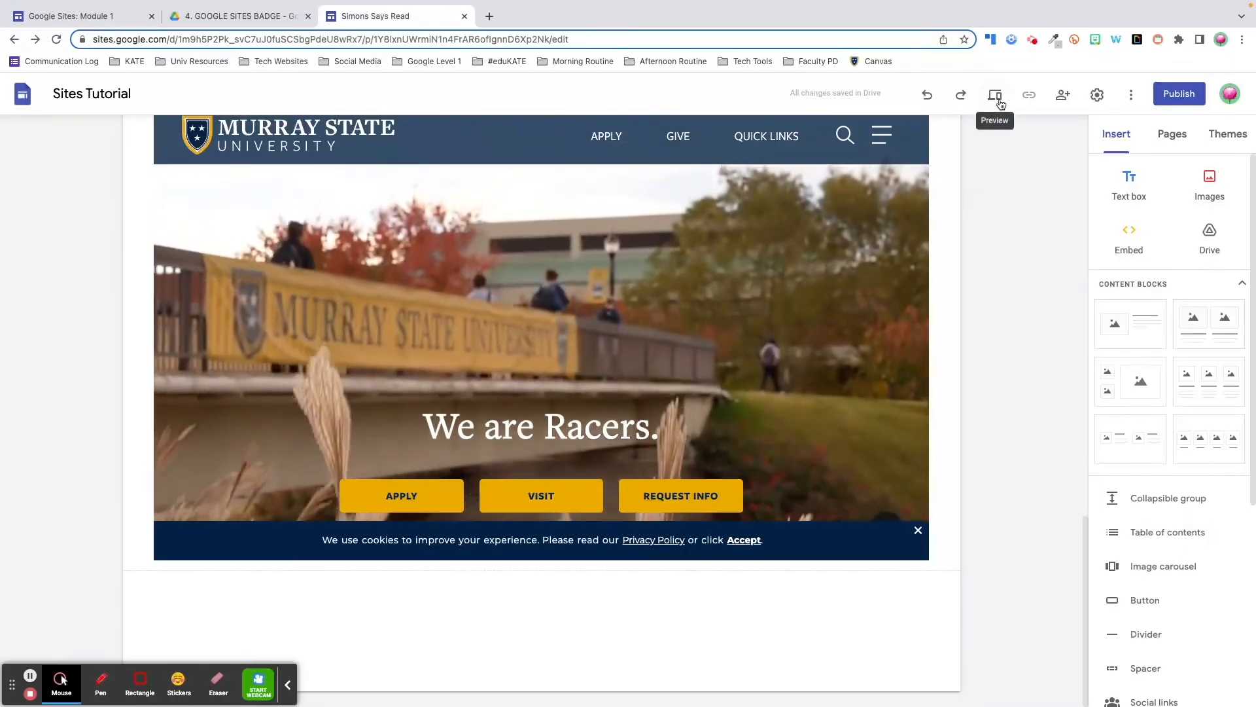
# In preview, follow the APPLY link in the Murray State embed to its Apply Now page
pyautogui.click(995, 95)
pyautogui.scroll(-15, 1011, 321)
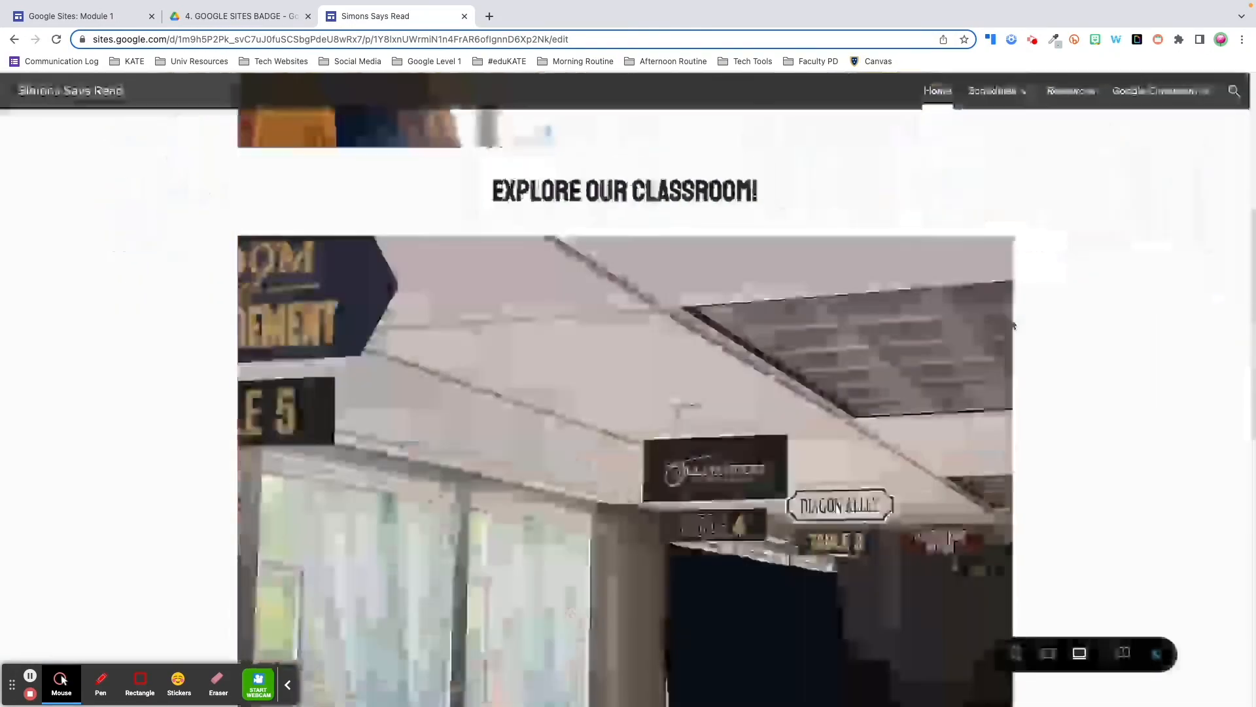
pyautogui.click(687, 272)
pyautogui.scroll(-2, 515, 523)
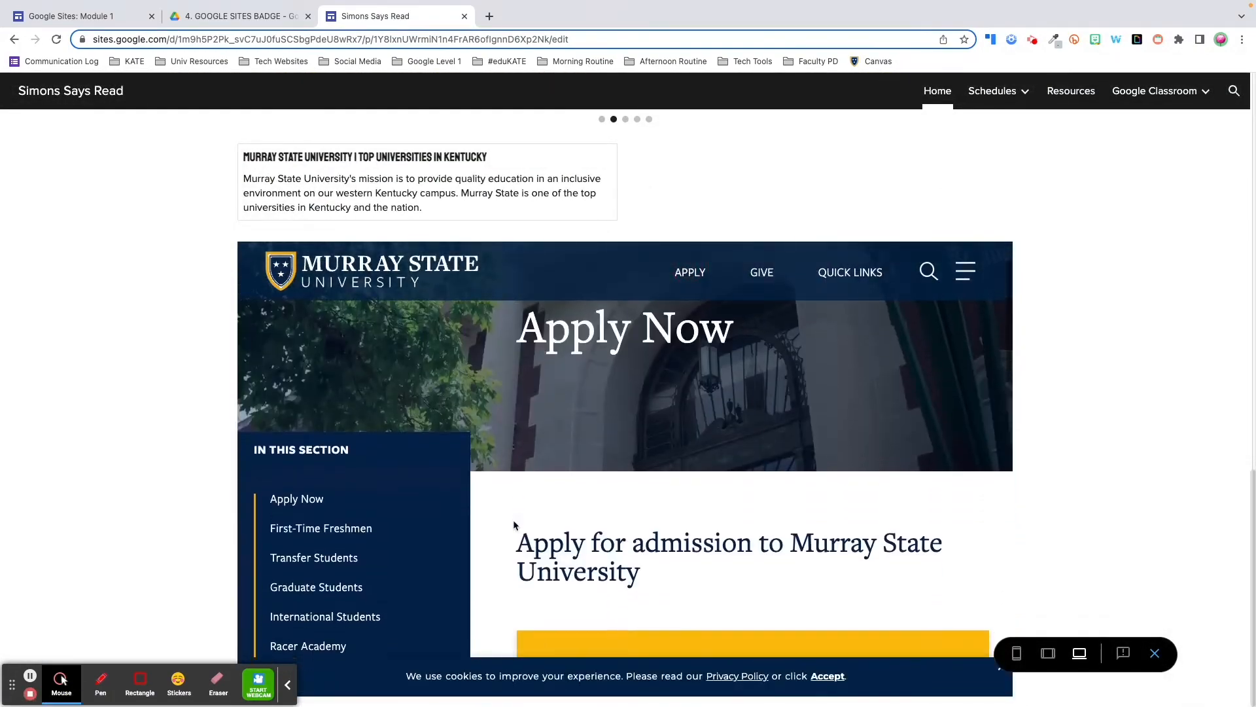
pyautogui.scroll(2, 516, 523)
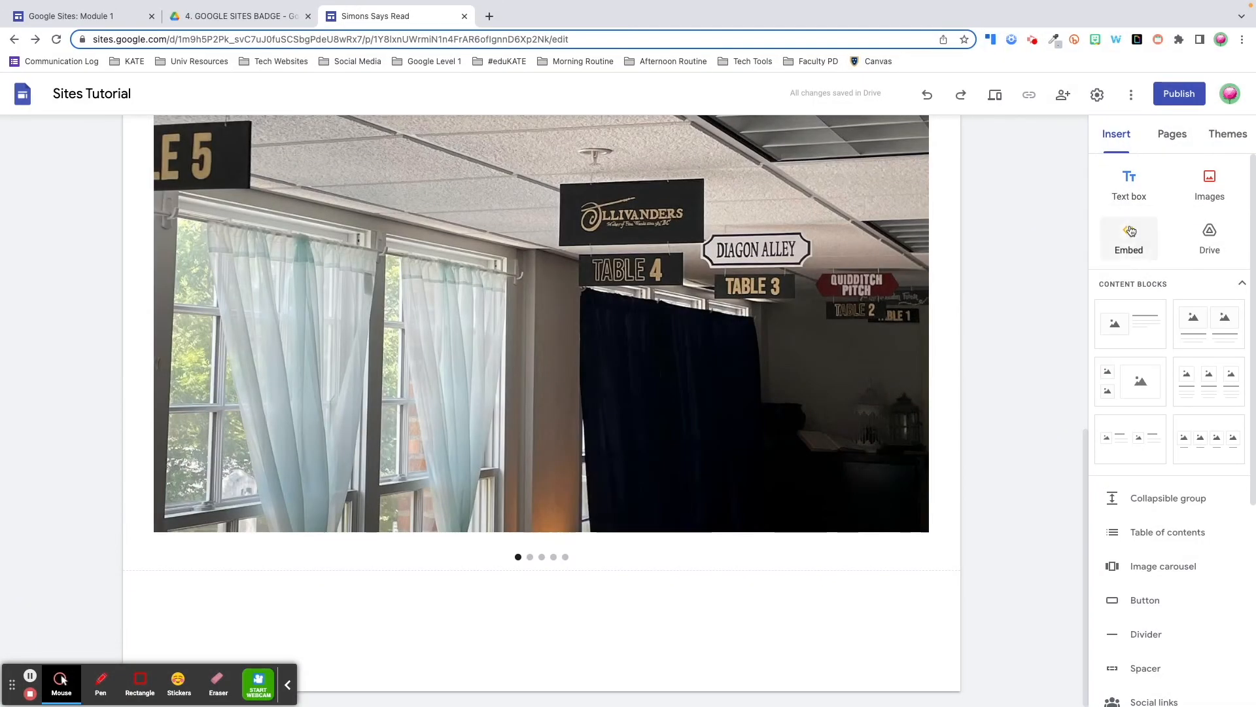
# Embed the #EDUKATE Inaugural Member badge tweet via pasted Twitter code and make its box taller
pyautogui.click(1130, 230)
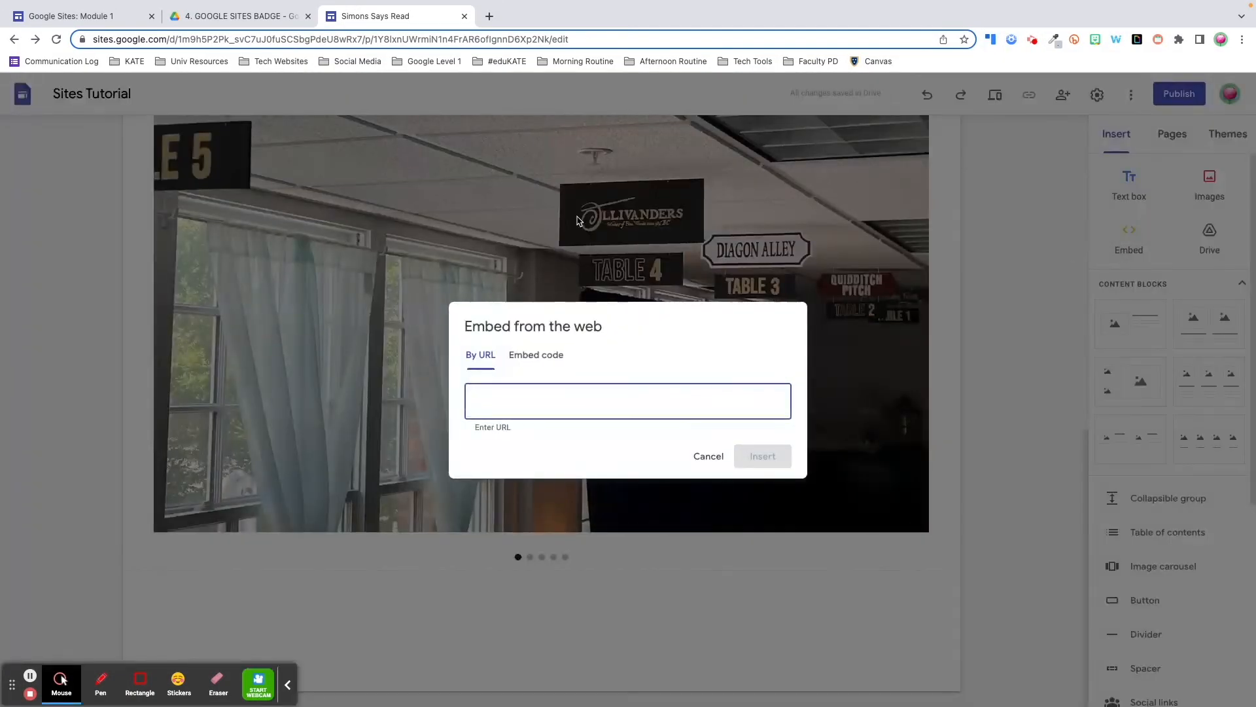
pyautogui.click(537, 358)
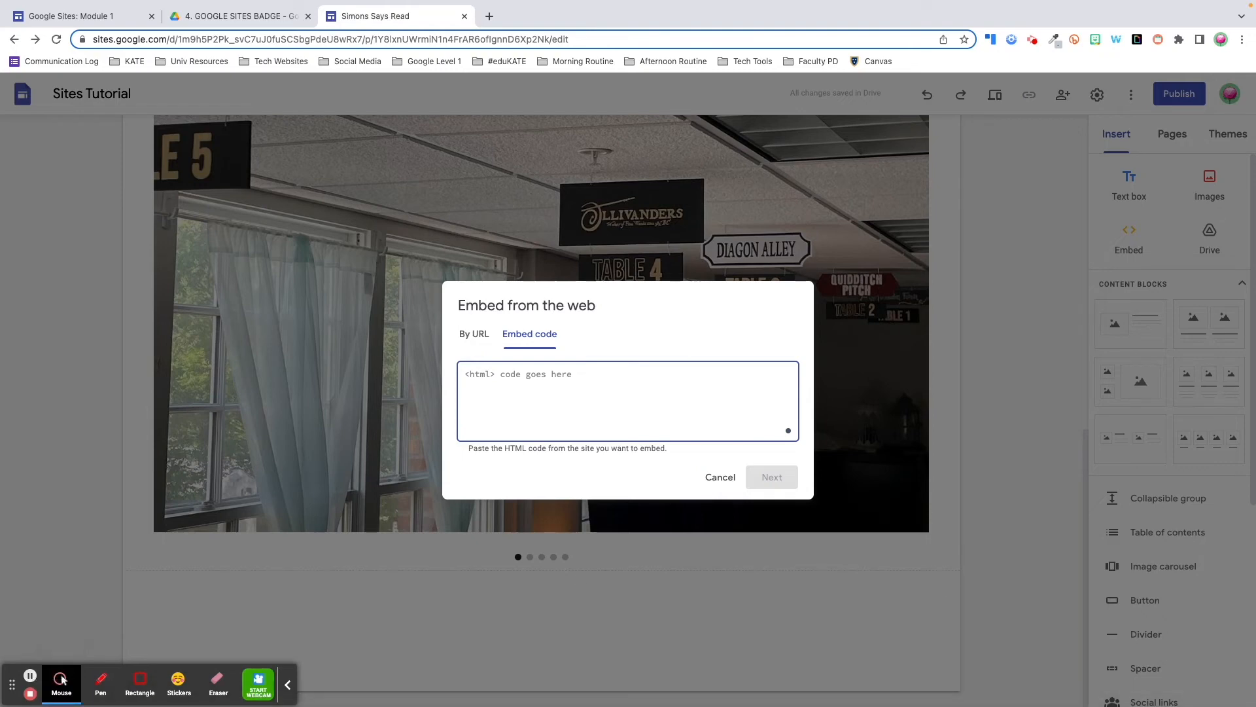
pyautogui.click(62, 679)
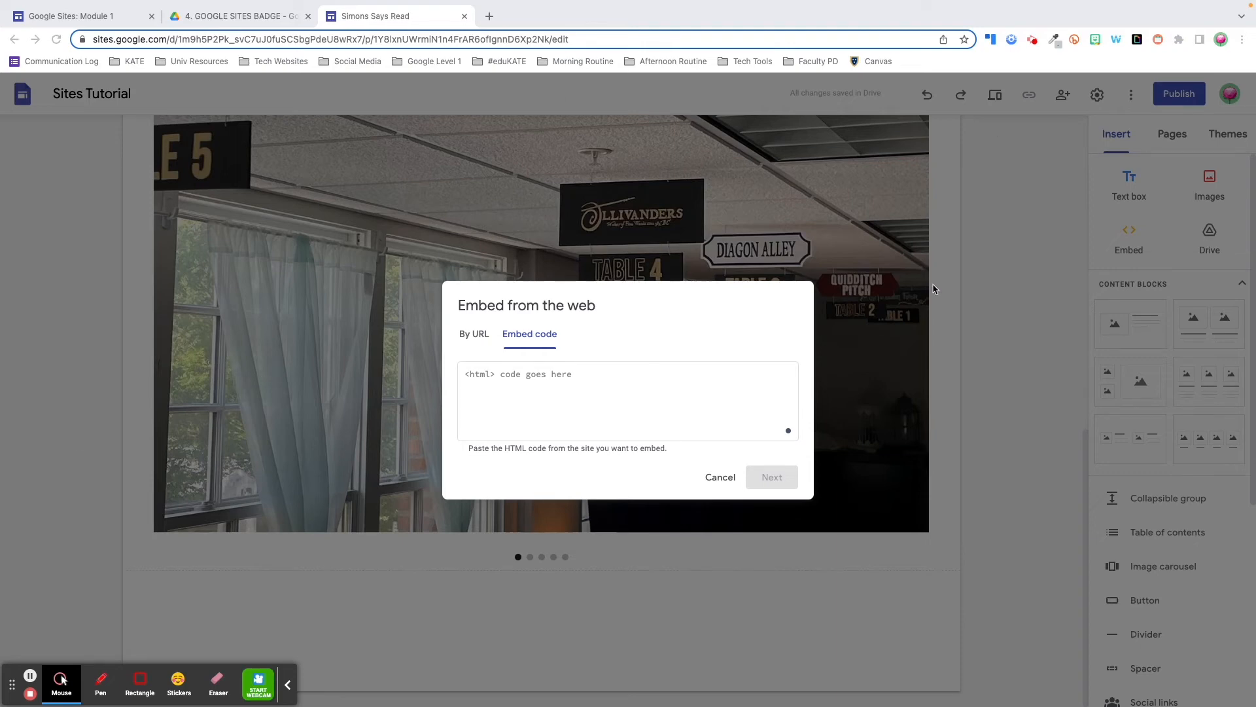
pyautogui.click(486, 377)
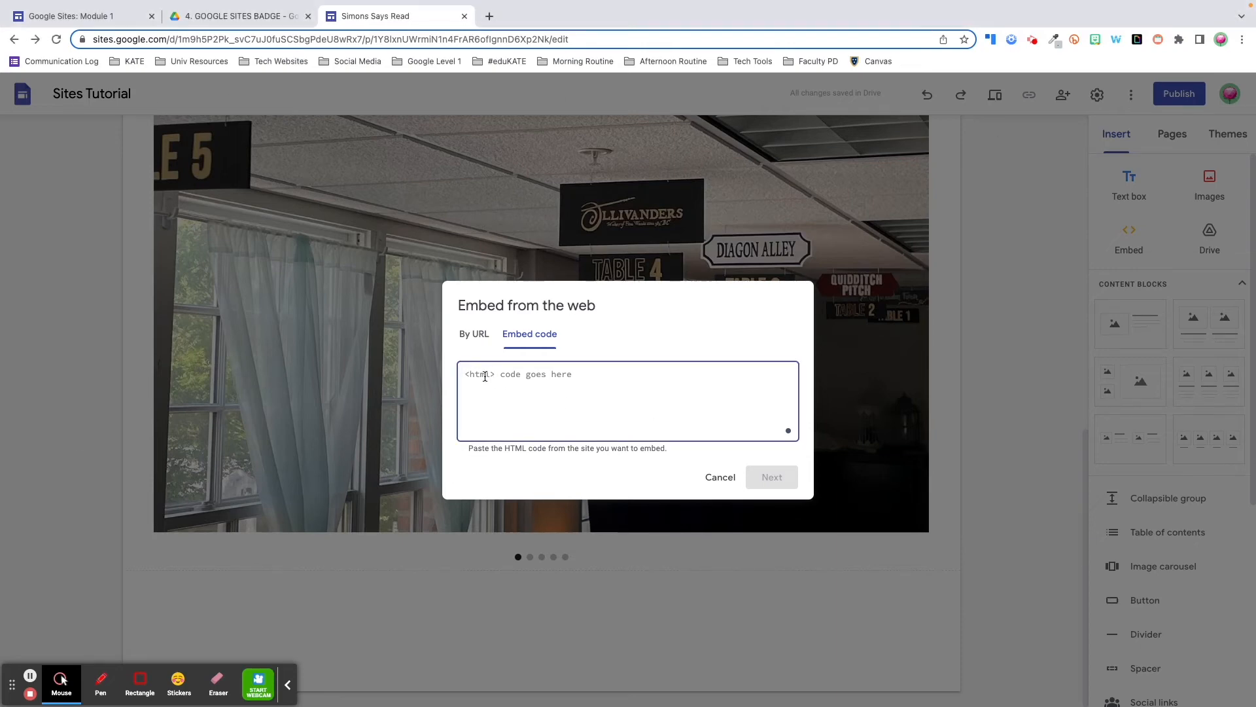
pyautogui.hotkey('ctrl', 'v')
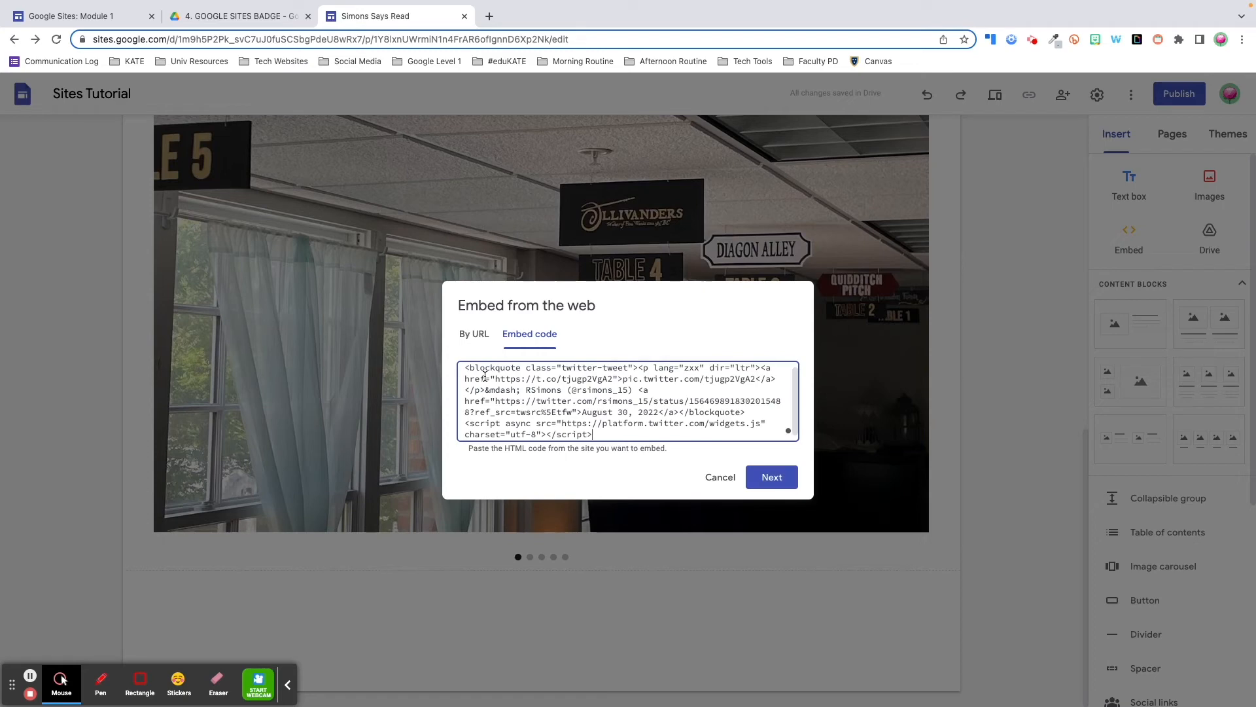
pyautogui.click(769, 477)
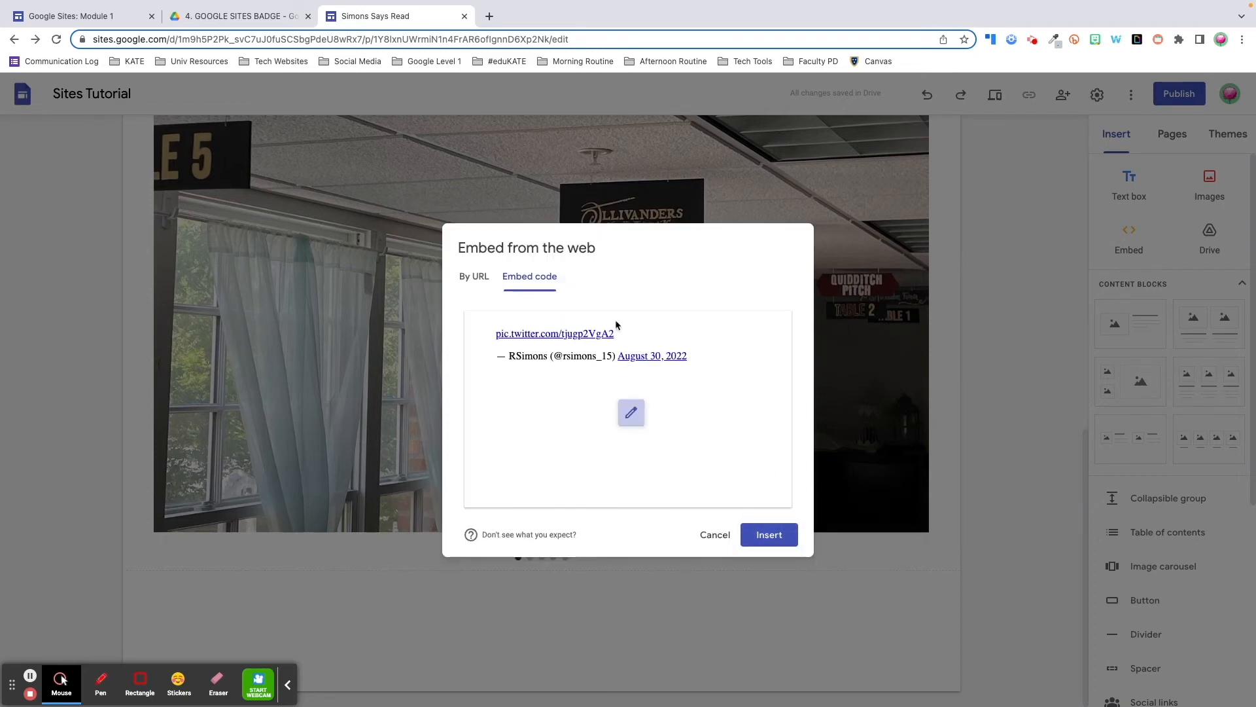
pyautogui.click(769, 535)
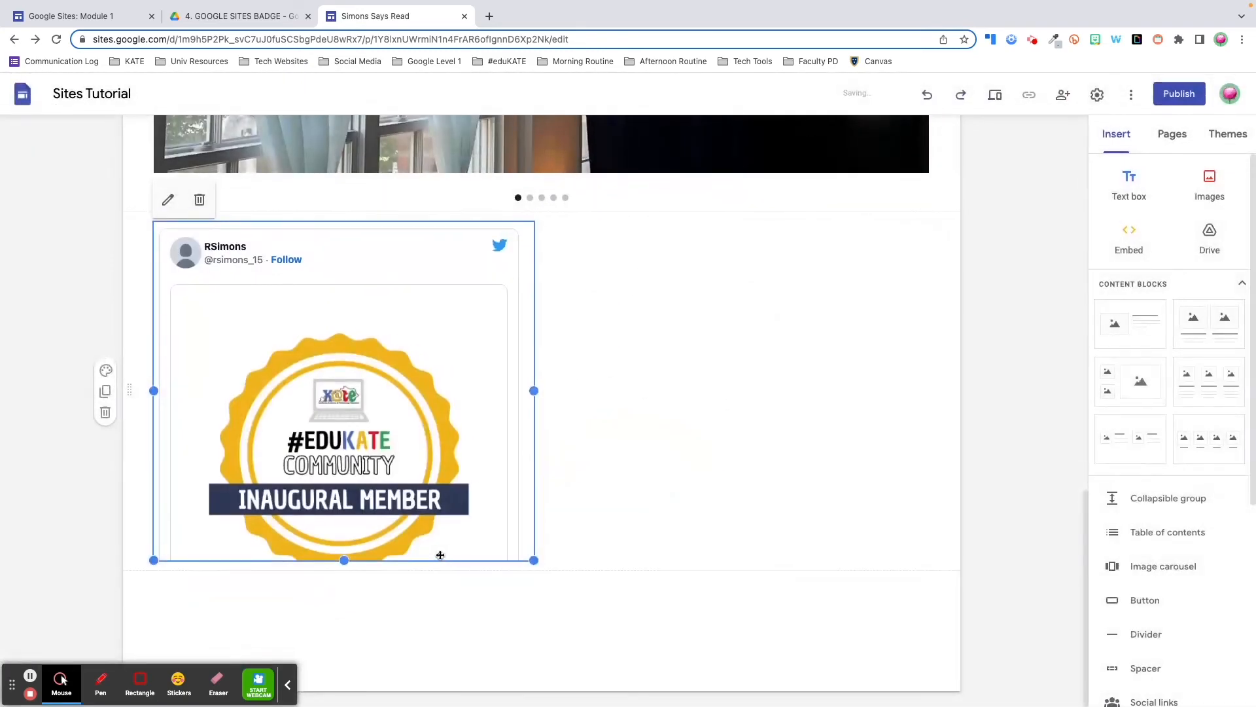
pyautogui.moveTo(344, 561); pyautogui.dragTo(345, 684)
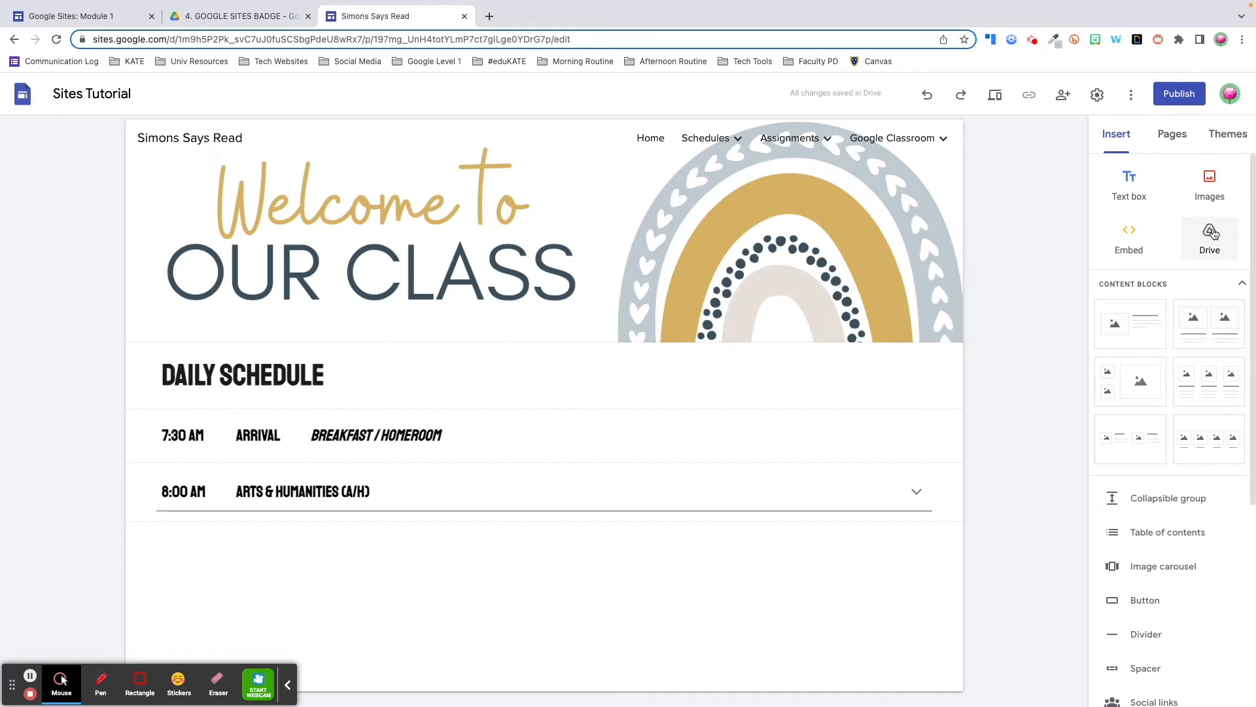
pyautogui.click(1211, 235)
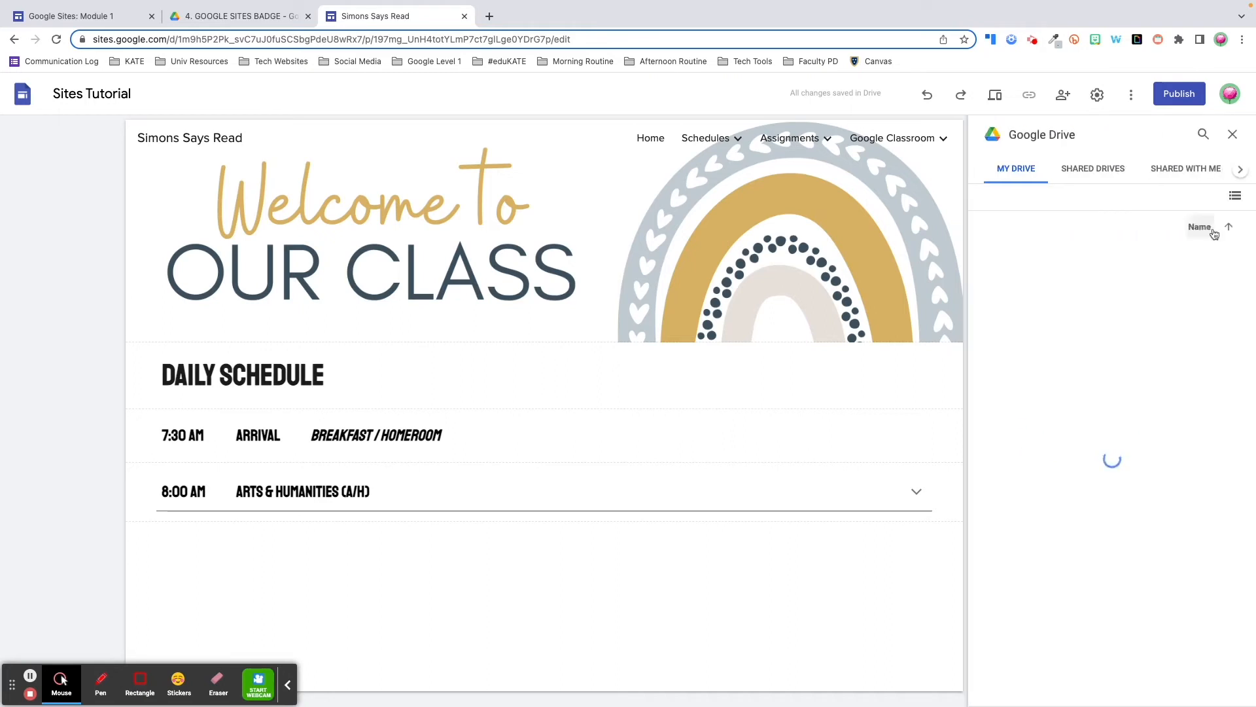
pyautogui.click(1231, 135)
pyautogui.scroll(-3, 1219, 534)
pyautogui.scroll(-3, 1219, 534)
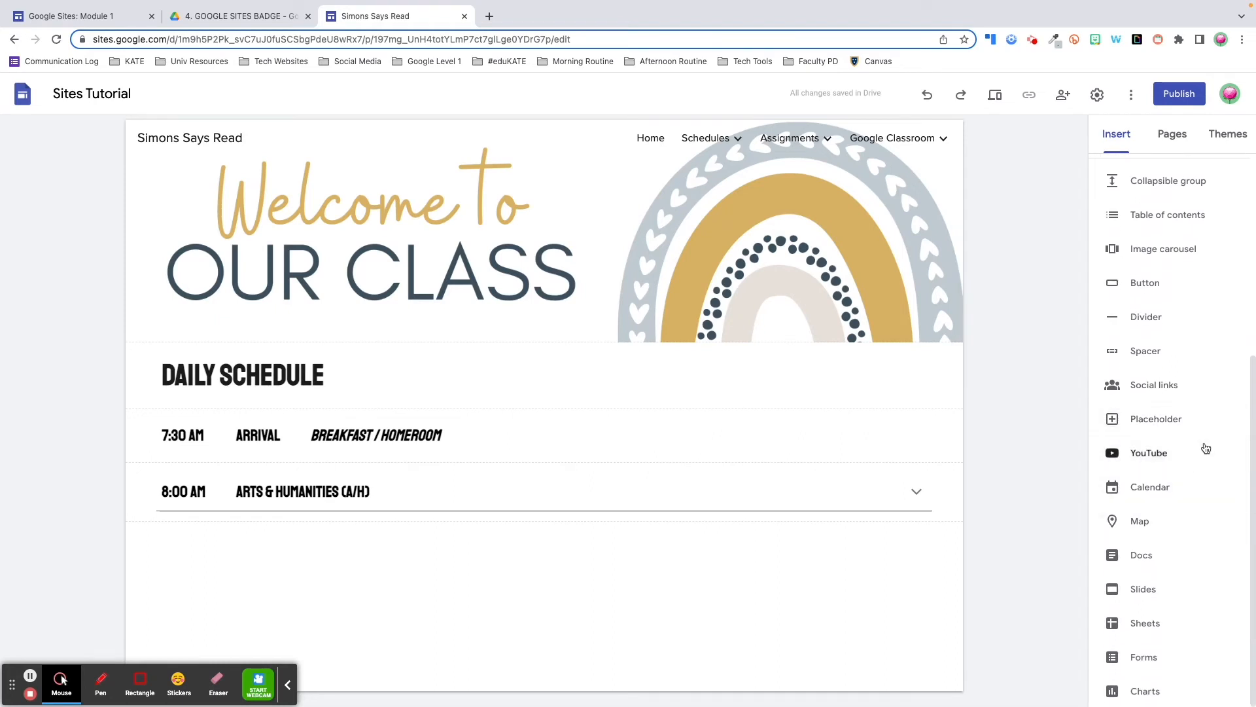
pyautogui.click(1164, 594)
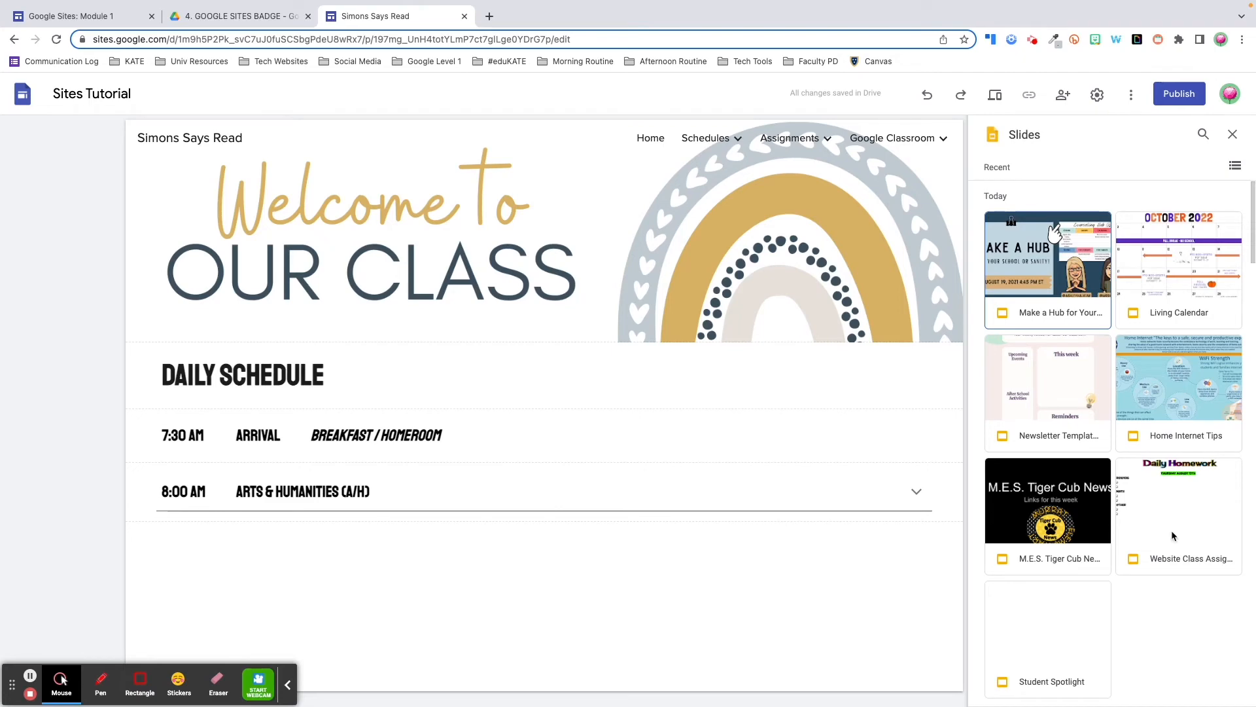
pyautogui.click(1203, 134)
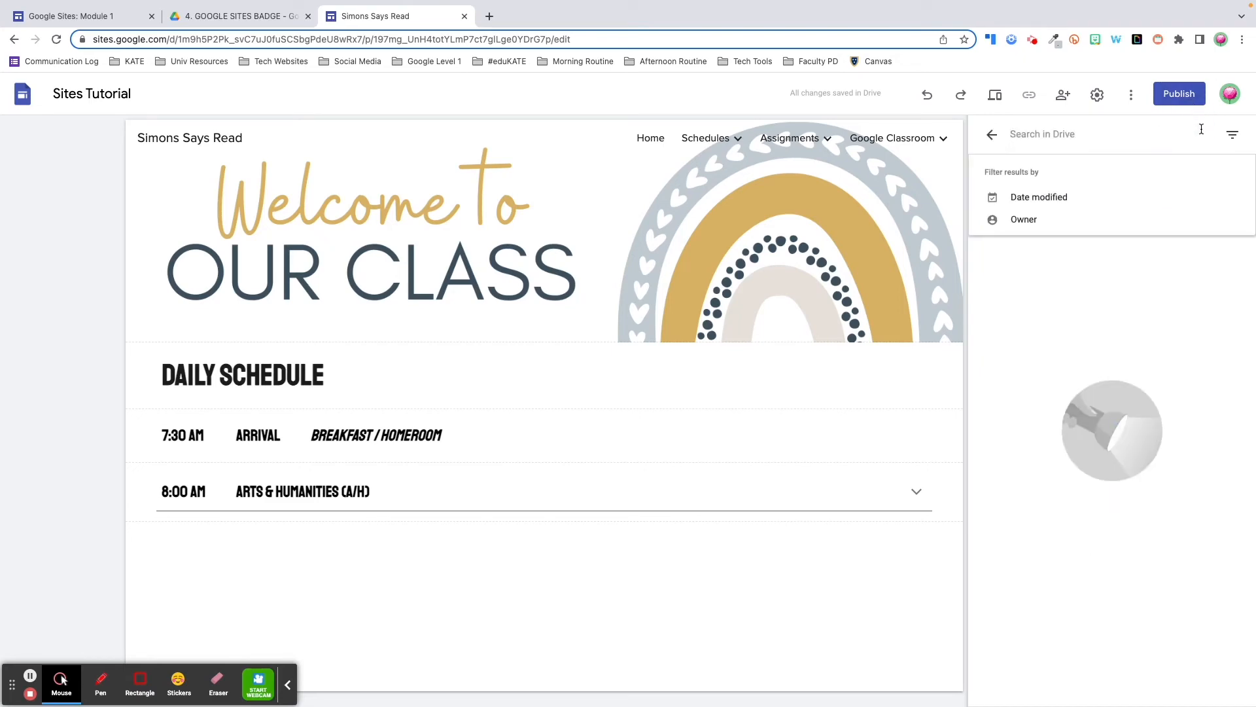
pyautogui.click(991, 136)
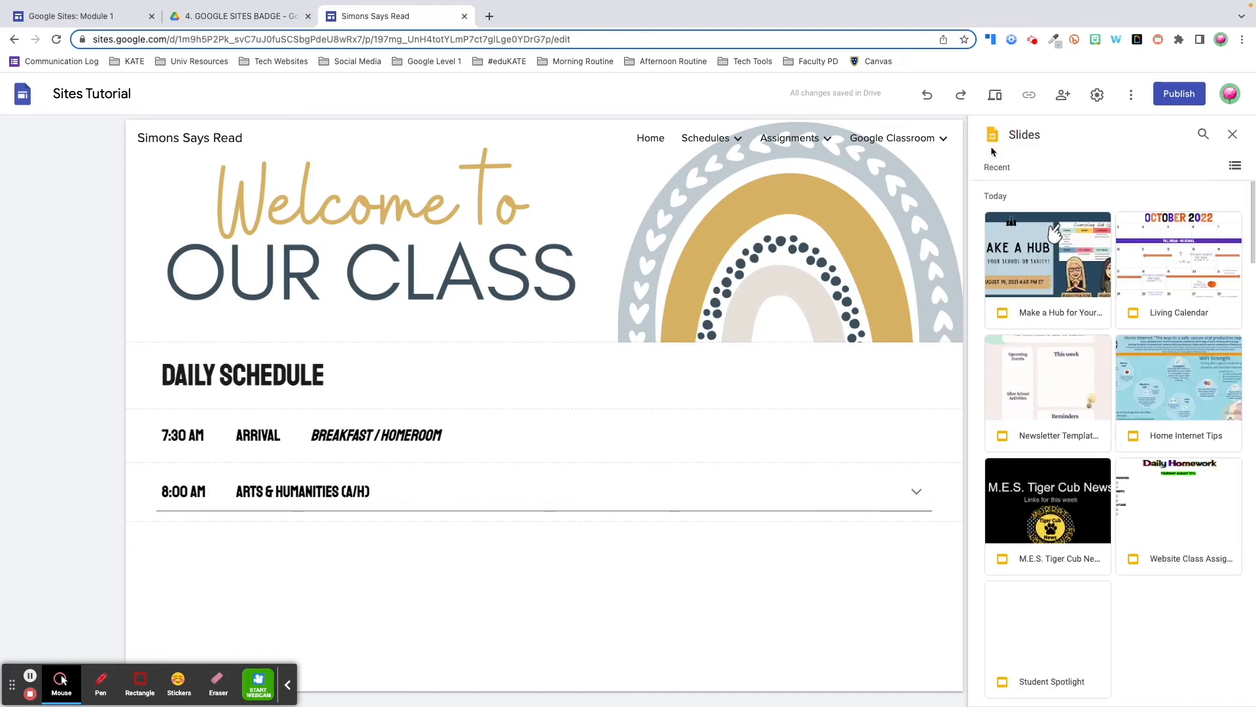
pyautogui.click(1233, 134)
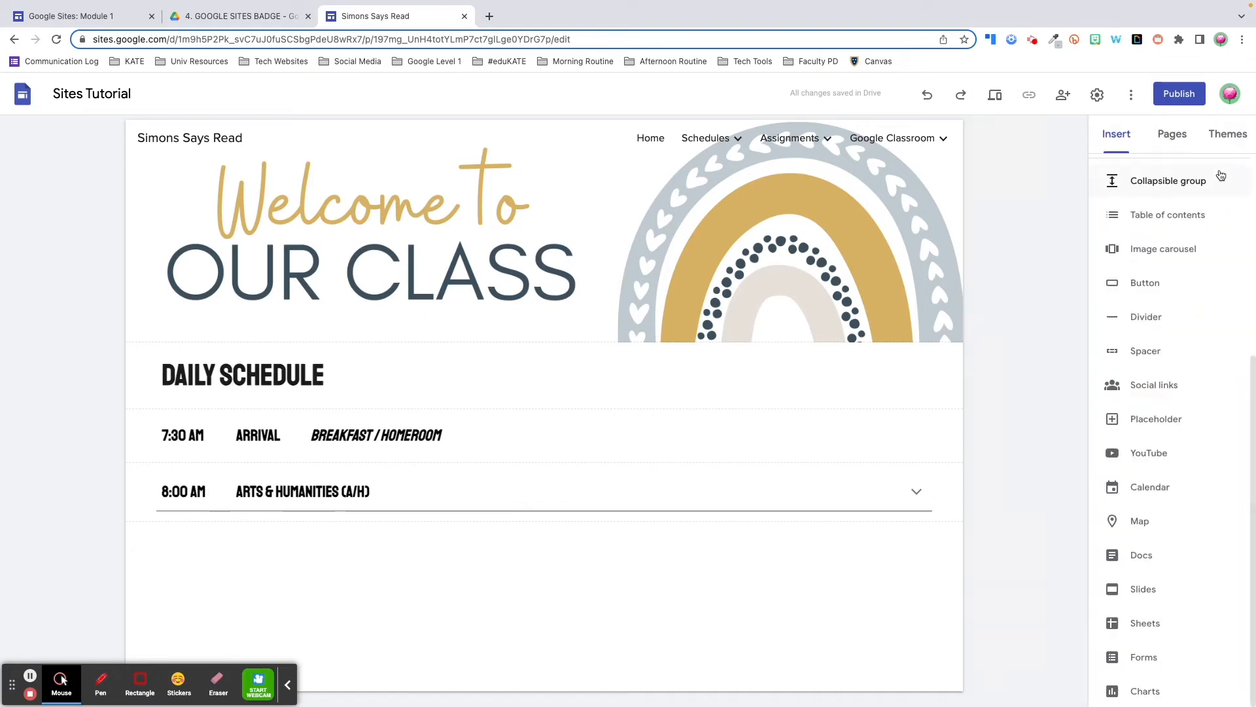
pyautogui.scroll(5, 1222, 175)
# Add a Title-style text box reading 'CLASS CALENDAR' below the schedule
pyautogui.click(1130, 185)
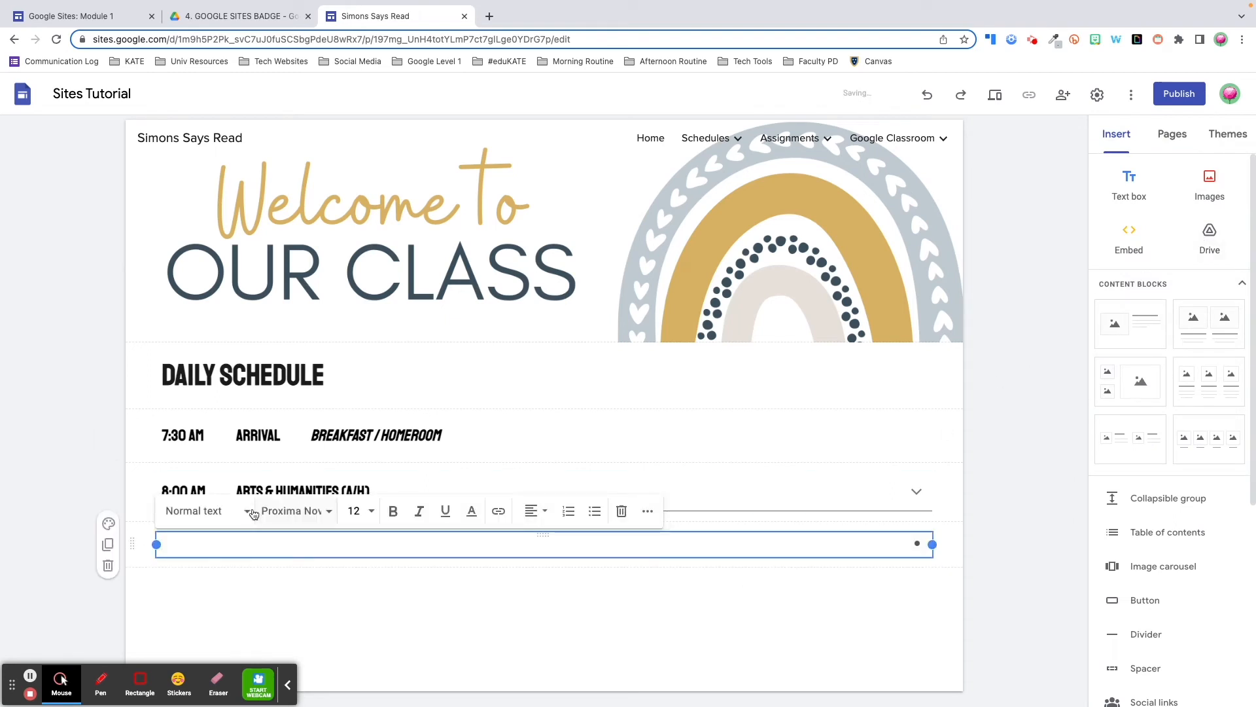
pyautogui.click(252, 512)
pyautogui.click(222, 550)
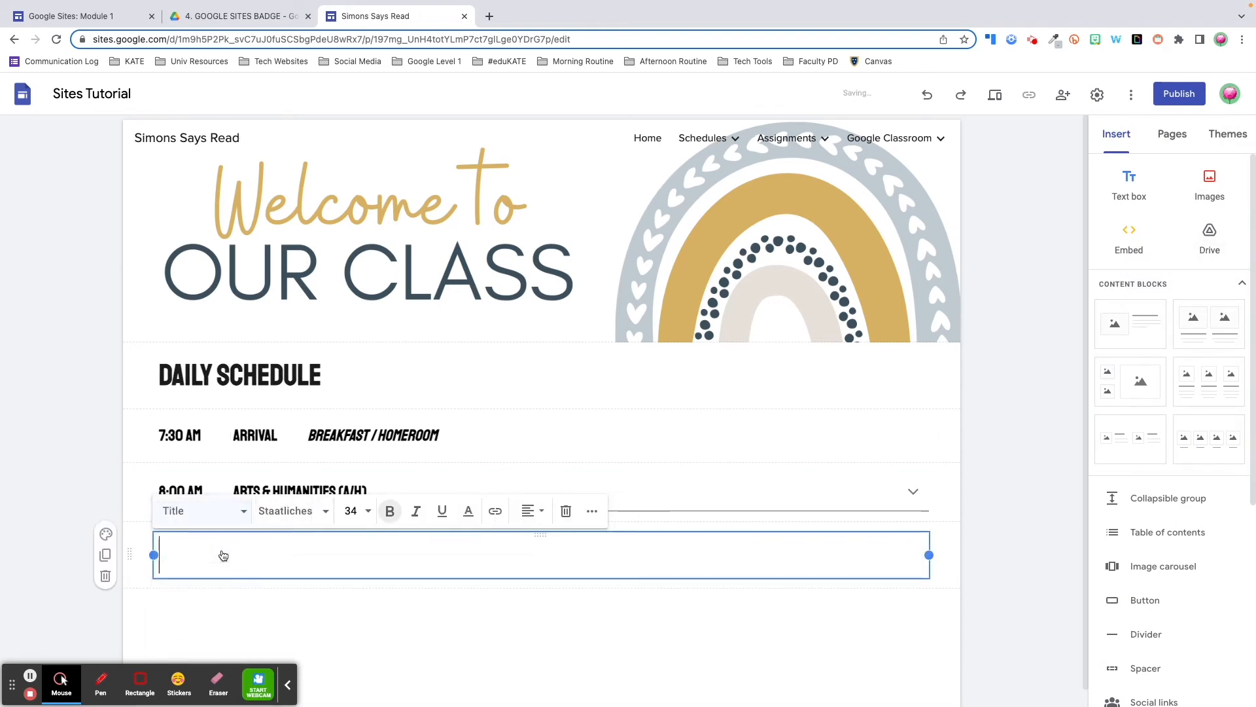
pyautogui.write('CLASS C')
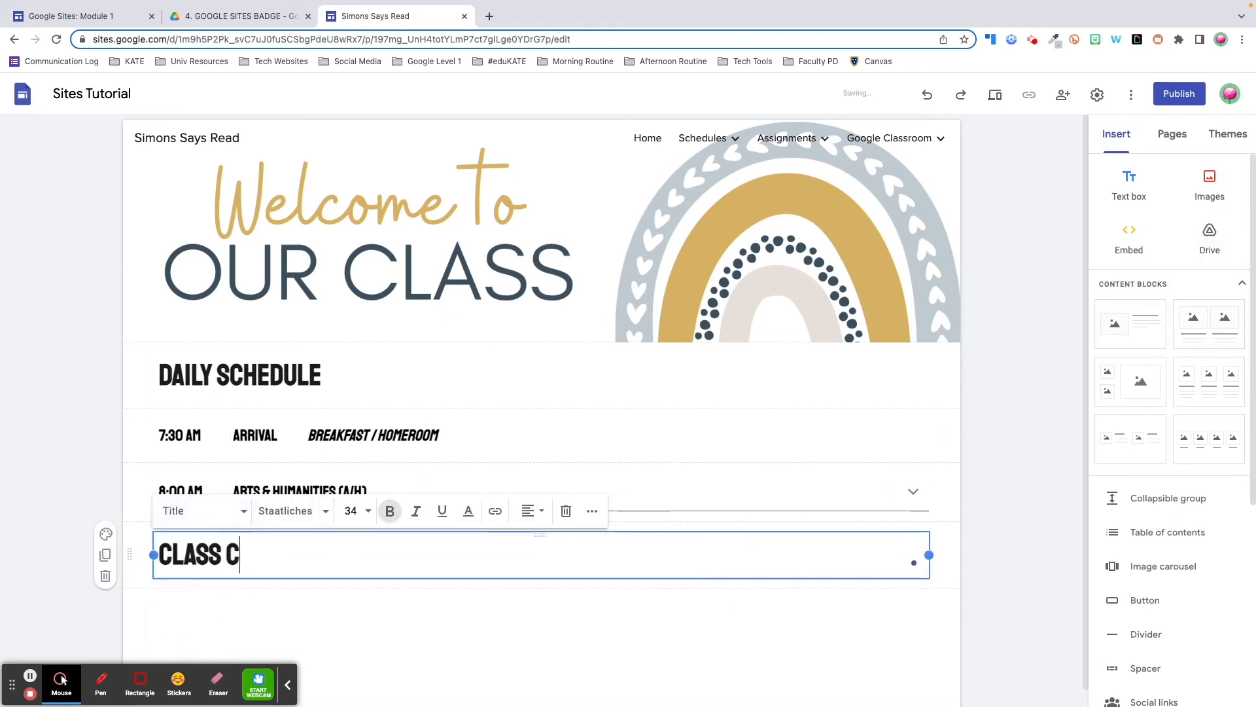
pyautogui.write('ALENDAR')
pyautogui.click(351, 626)
# Insert the Living Calendar presentation from the Sites Resources Drive folder beneath the title
pyautogui.scroll(-1, 350, 623)
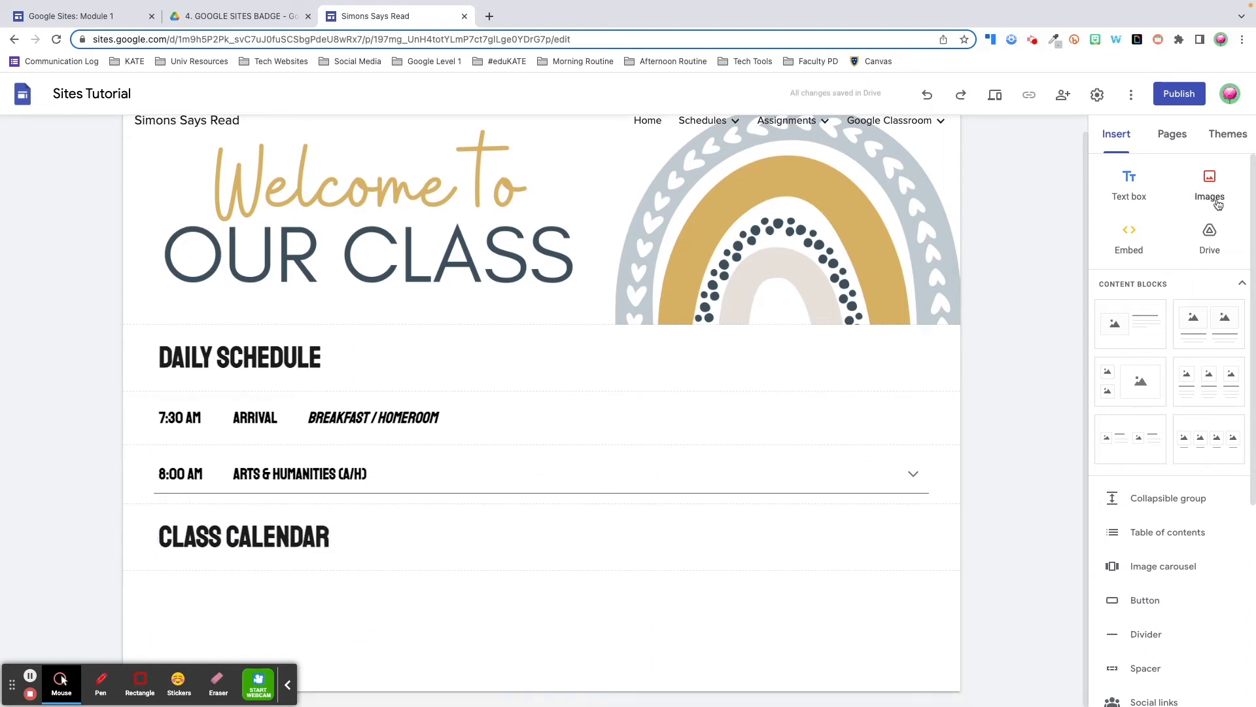
pyautogui.click(1209, 237)
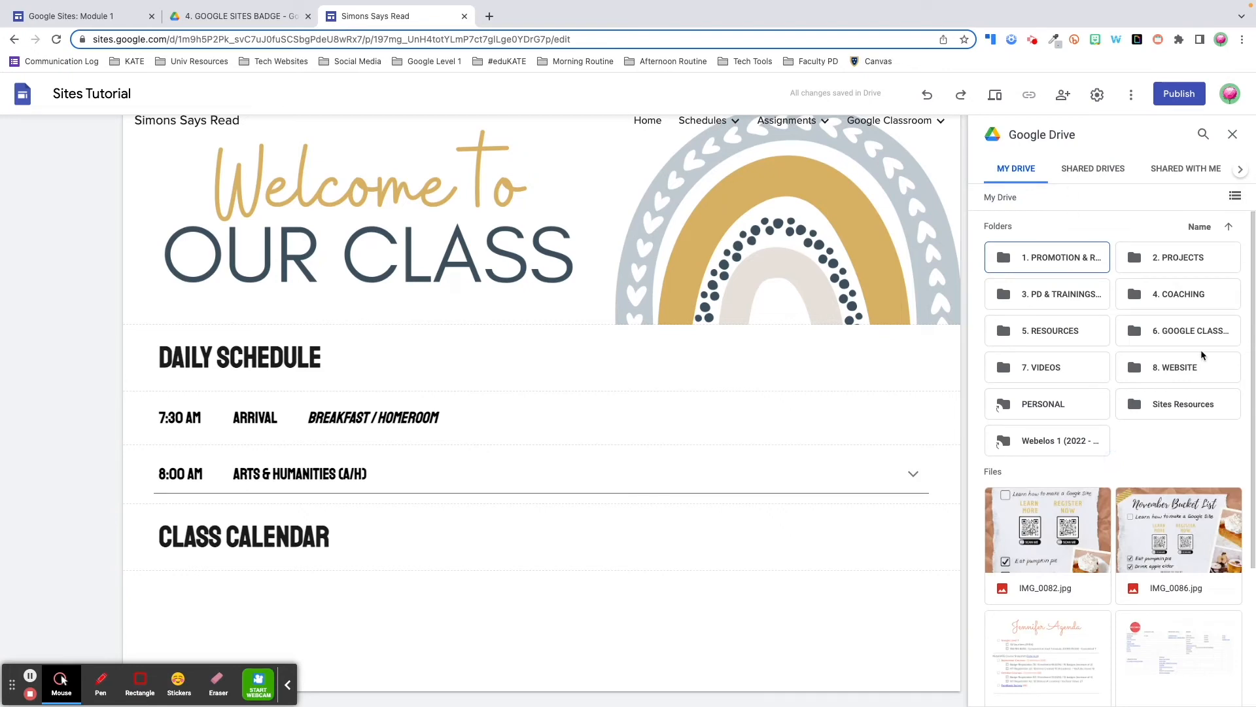
pyautogui.doubleClick(1185, 402)
pyautogui.scroll(-5, 1112, 327)
pyautogui.scroll(-3, 1112, 392)
pyautogui.click(1171, 399)
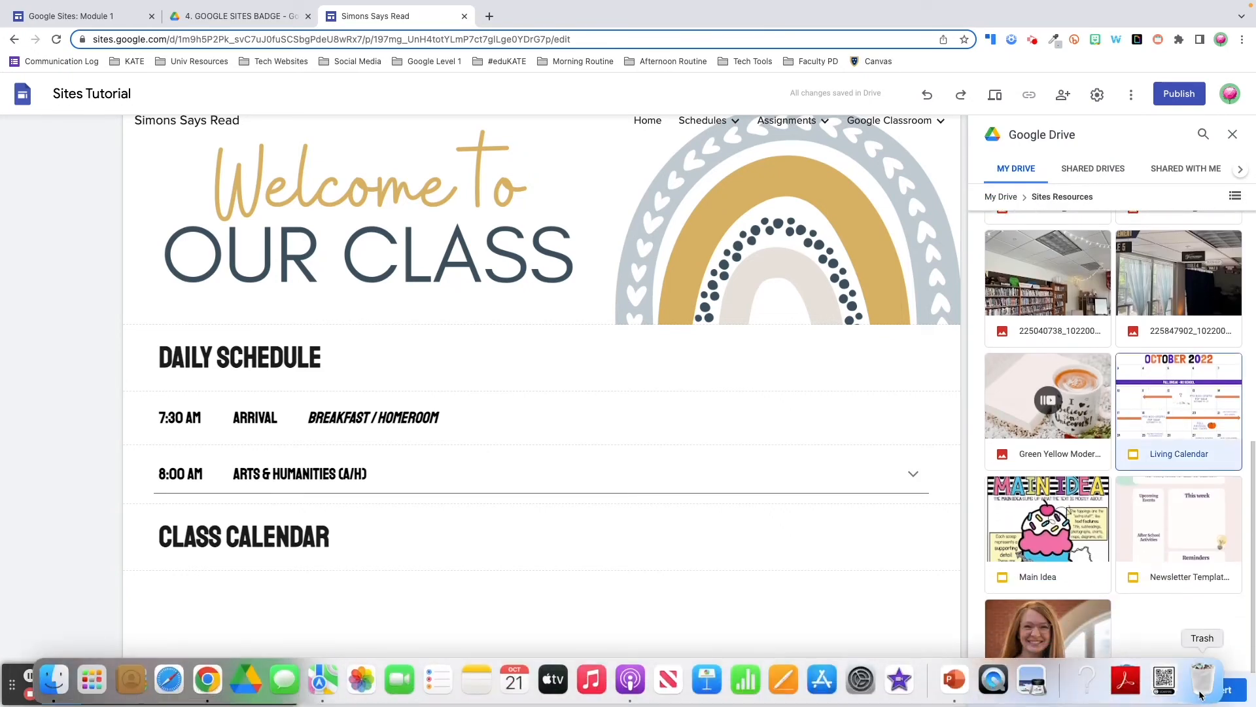
pyautogui.click(1219, 688)
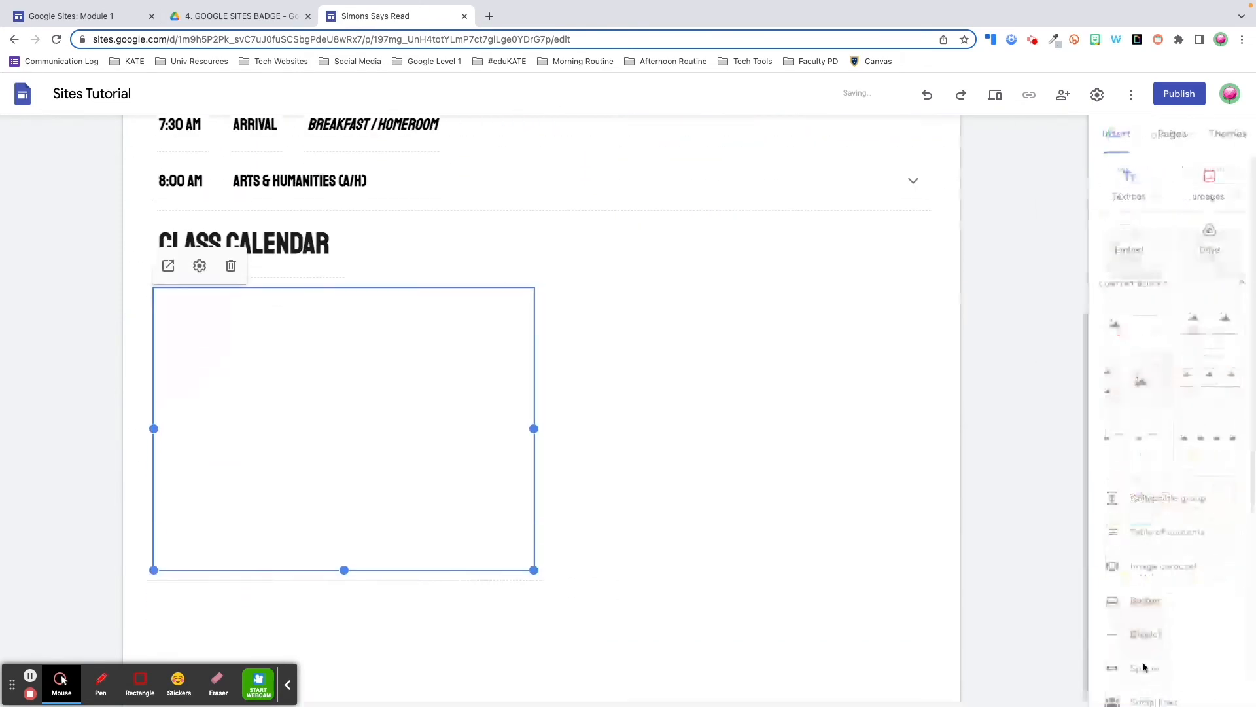
# Stretch the calendar embed to full page width and drag it much taller
pyautogui.moveTo(534, 418); pyautogui.dragTo(931, 424)
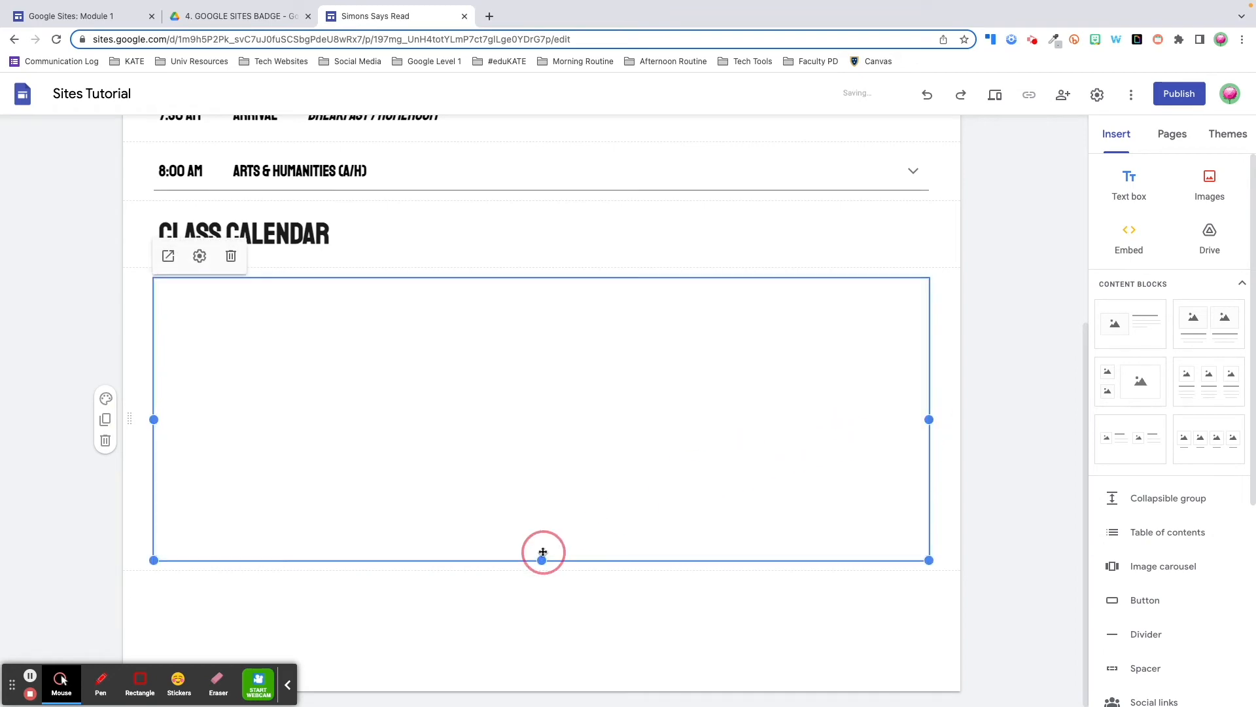
pyautogui.moveTo(543, 553); pyautogui.dragTo(545, 676)
pyautogui.scroll(-2, 532, 525)
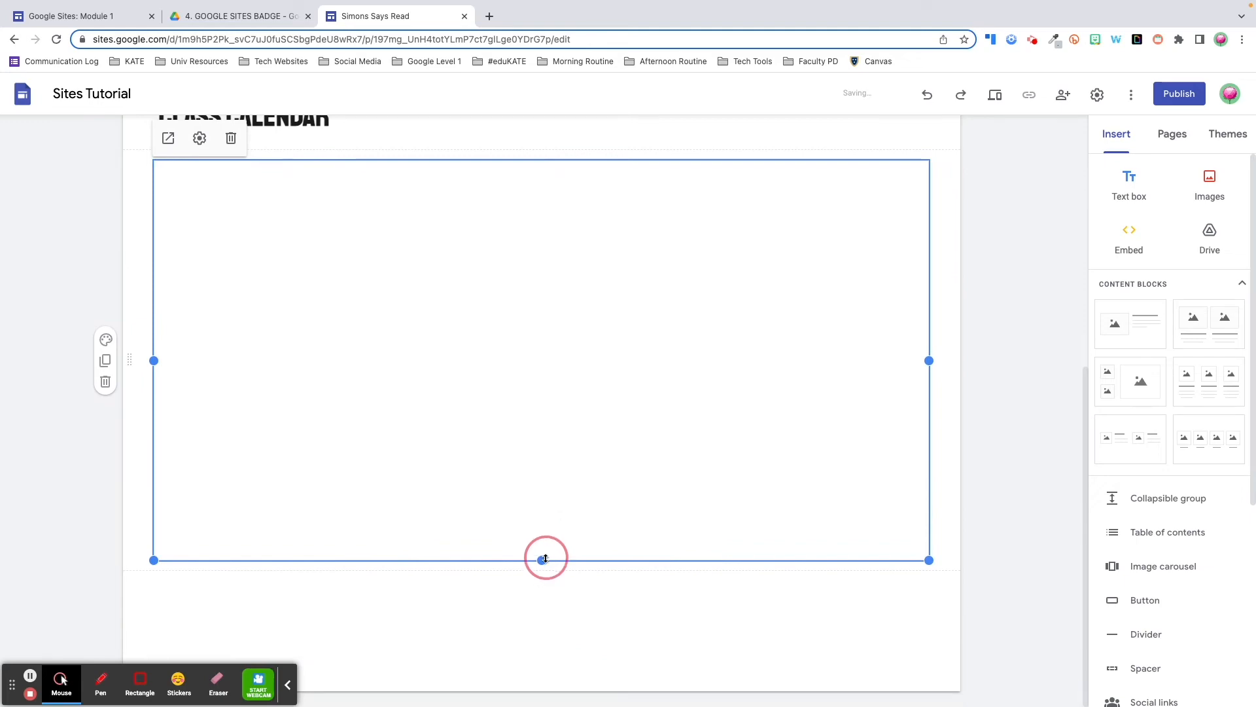
pyautogui.moveTo(546, 556); pyautogui.dragTo(556, 691)
pyautogui.scroll(-2, 532, 543)
pyautogui.moveTo(540, 561); pyautogui.dragTo(567, 676)
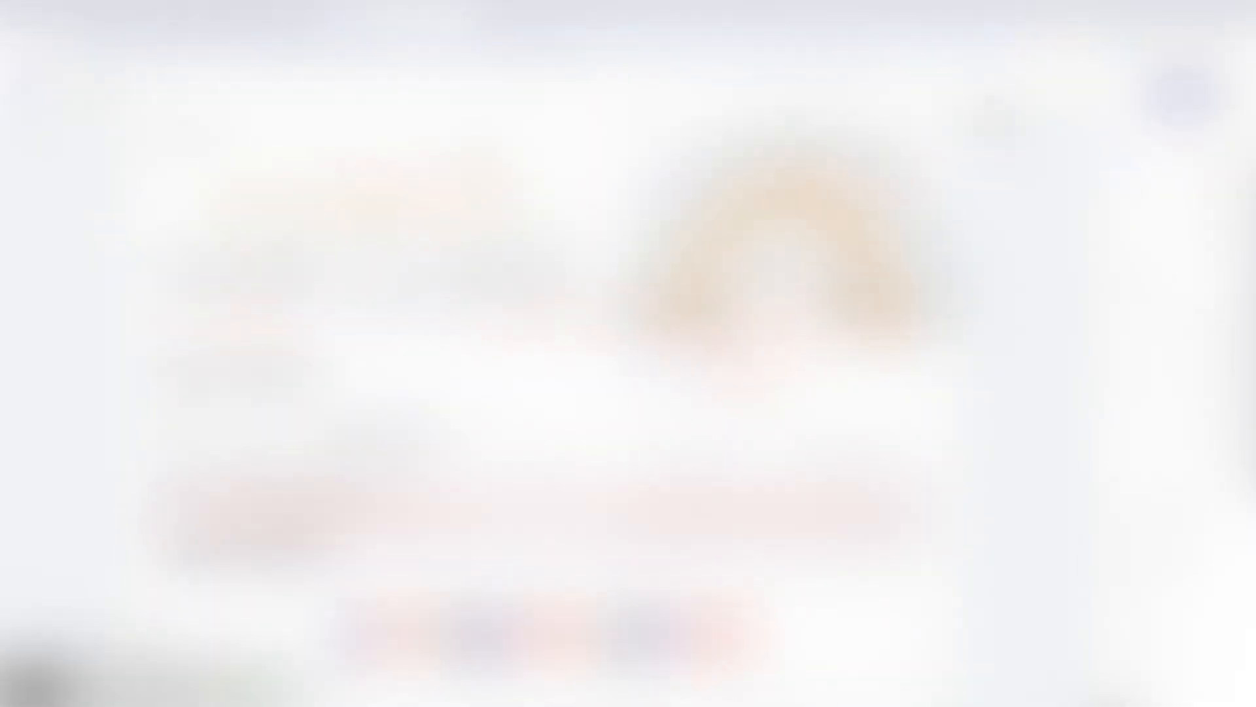
# Preview the class home page and advance the embedded calendar slides to November
pyautogui.click(994, 92)
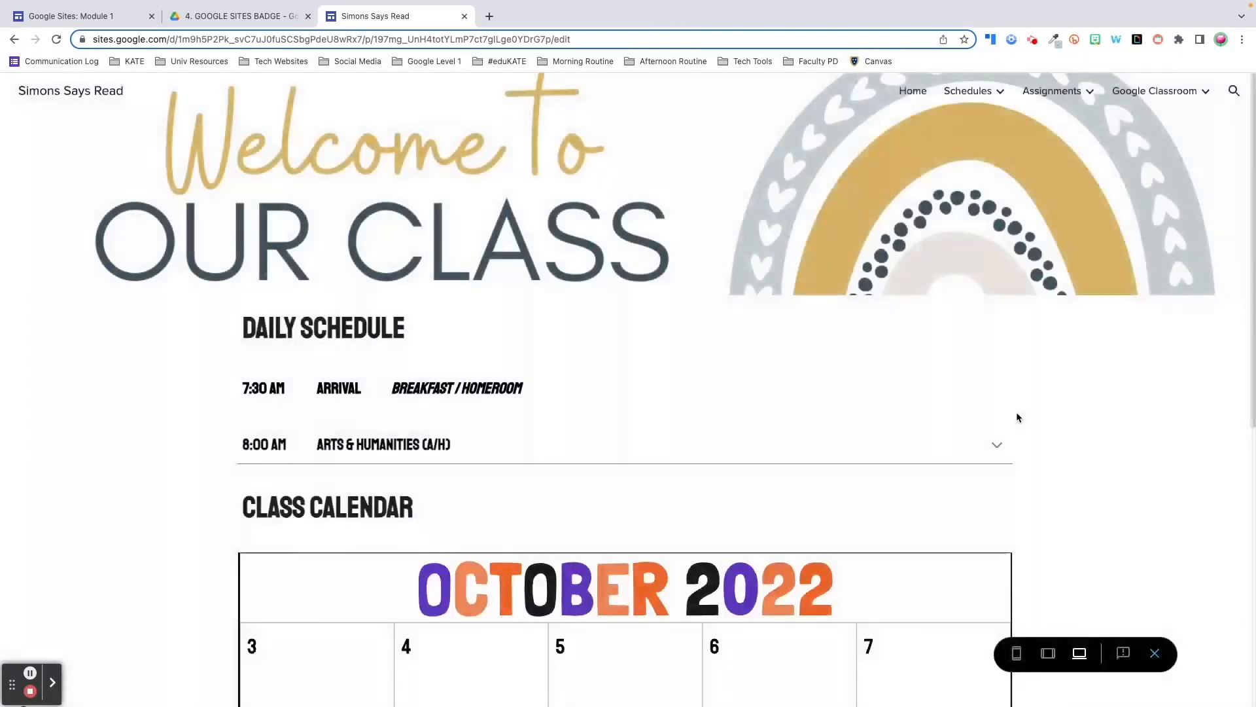
pyautogui.scroll(-5, 1017, 417)
pyautogui.scroll(-2, 1017, 417)
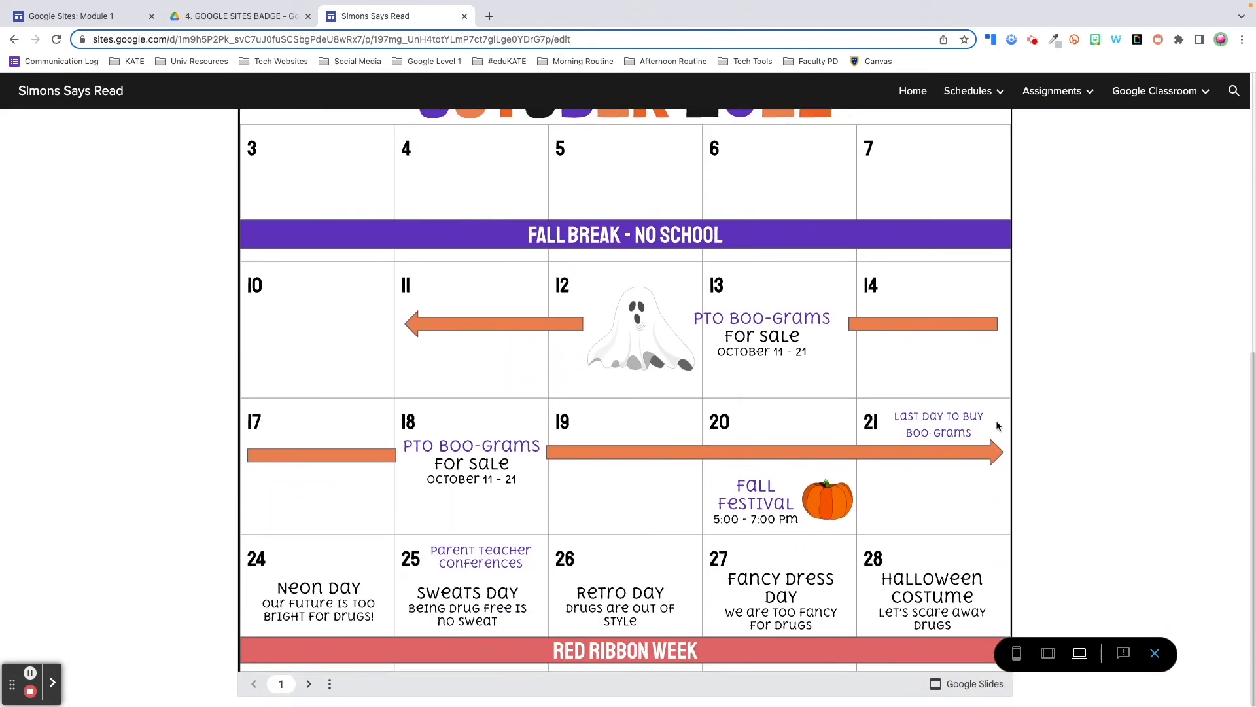
pyautogui.click(311, 685)
pyautogui.scroll(2, 422, 532)
pyautogui.scroll(-1, 421, 530)
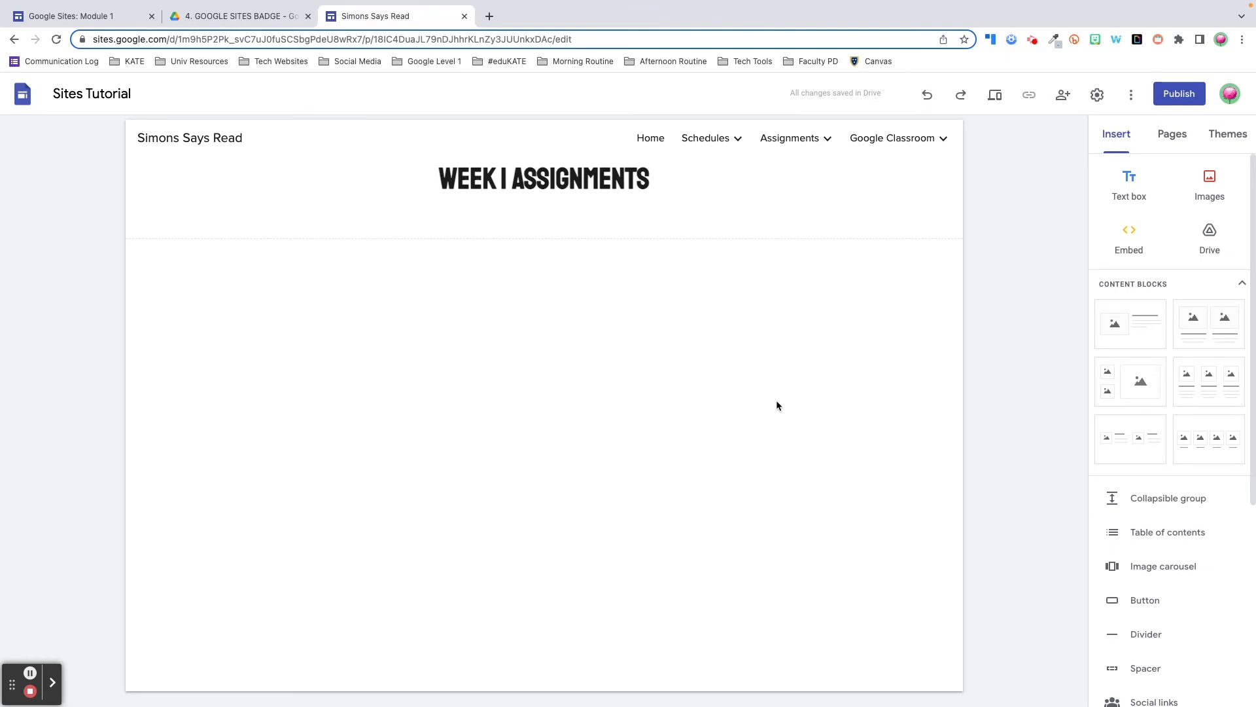
# Embed the Google Calendar Beginners Tutorial (2022) YouTube video from its pasted link under the WEEK 1 ASSIGNMENTS header
pyautogui.scroll(-5, 1155, 445)
pyautogui.click(1152, 451)
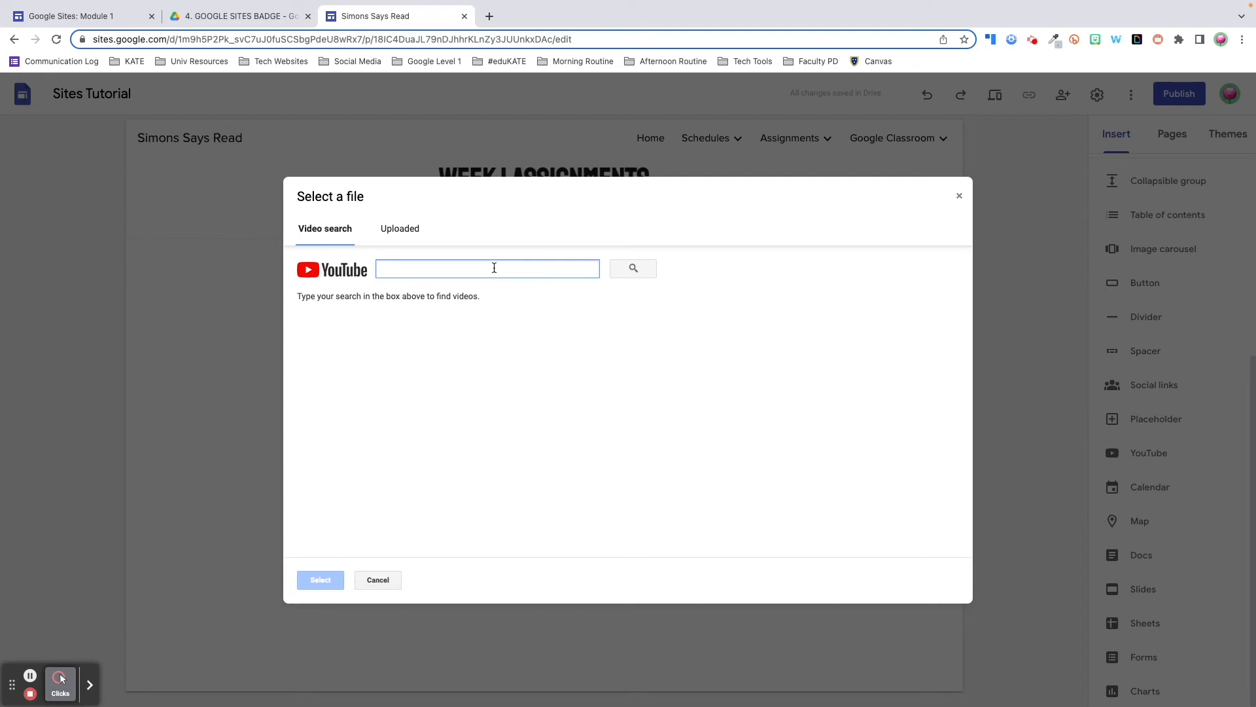
pyautogui.write('https://youtu.be/kYhyGCVIWyQ')
pyautogui.press('Return')
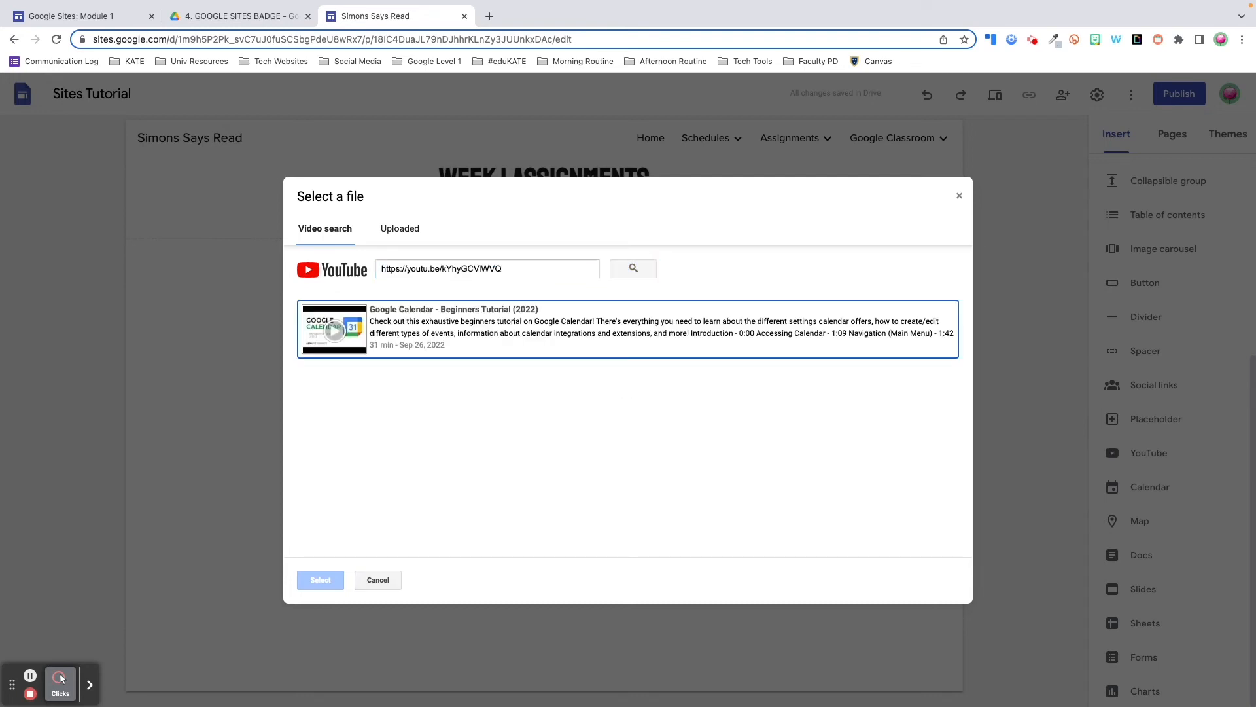
pyautogui.click(429, 314)
pyautogui.click(321, 580)
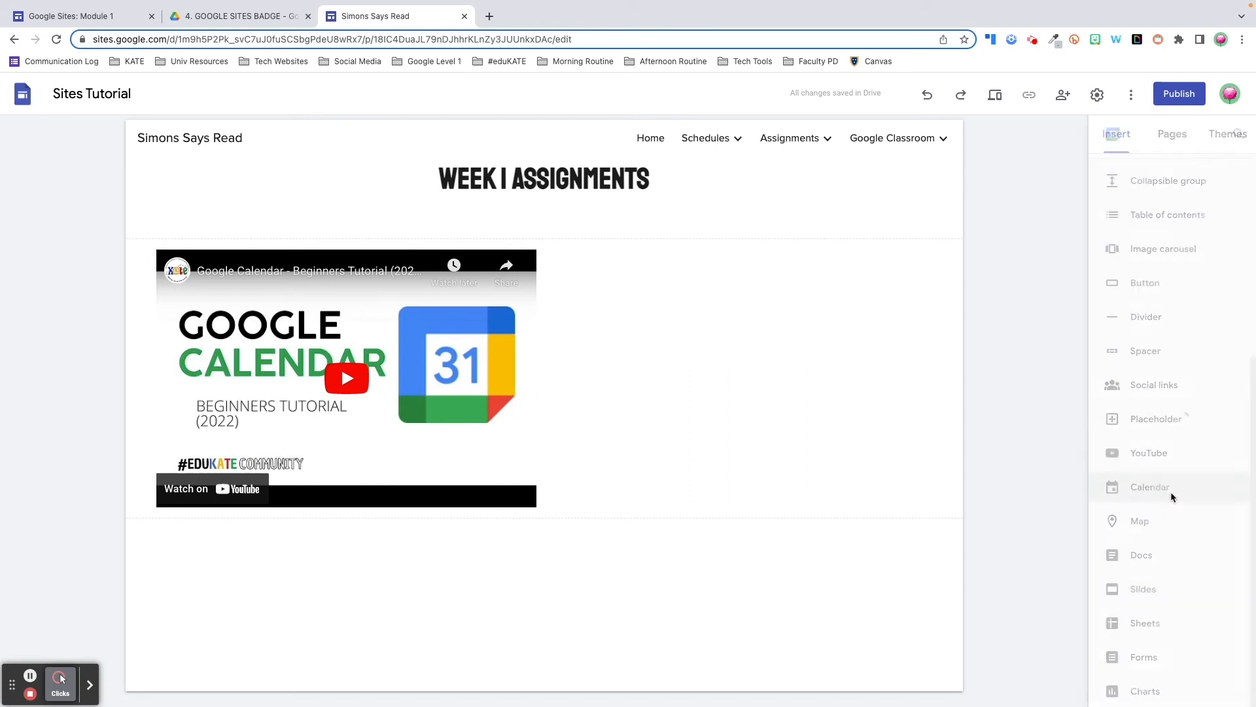
# Insert the #eduKATE Community and personal Google calendars below the video
pyautogui.click(1172, 492)
pyautogui.click(1060, 206)
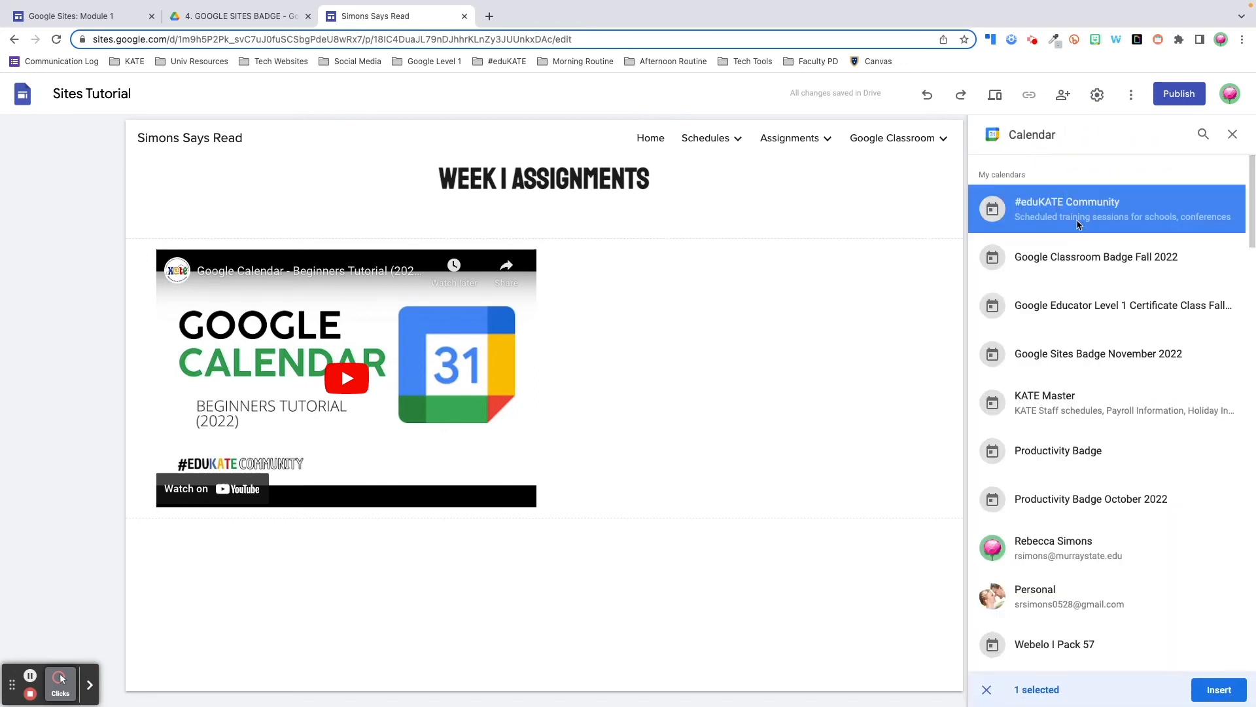
pyautogui.click(1108, 549)
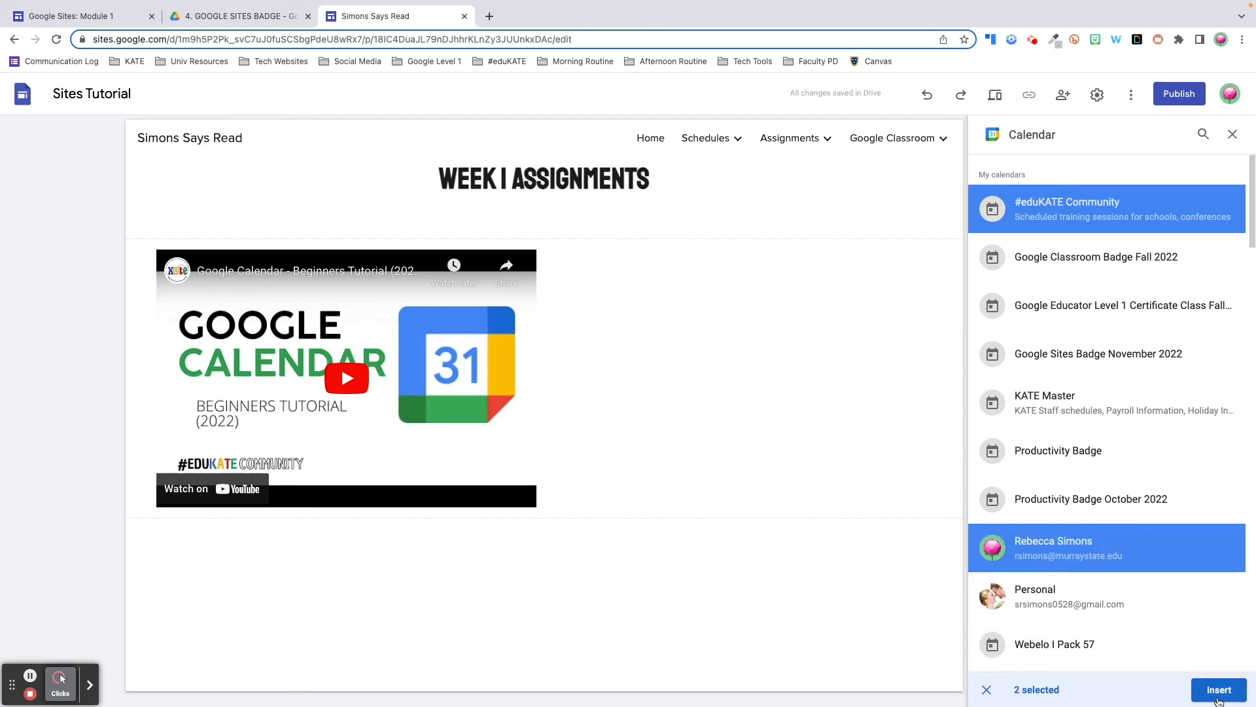
pyautogui.click(1218, 691)
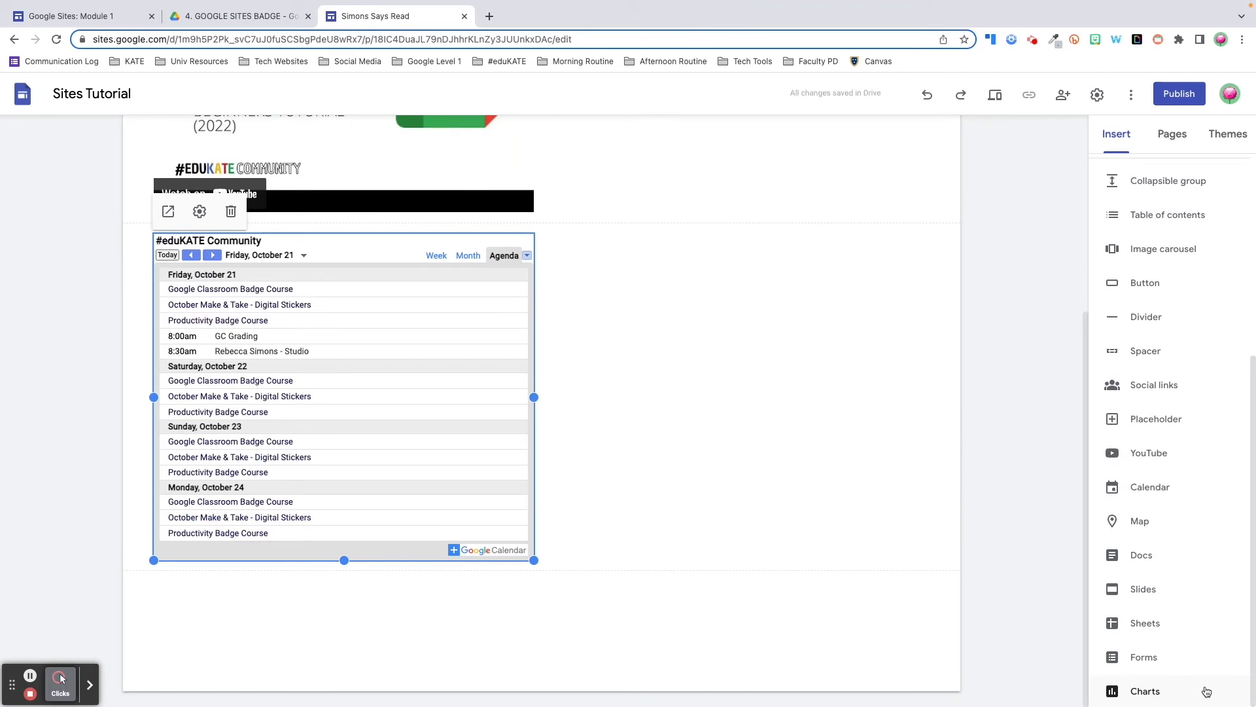
# Set the calendar embed to Week view with its title hidden
pyautogui.click(195, 214)
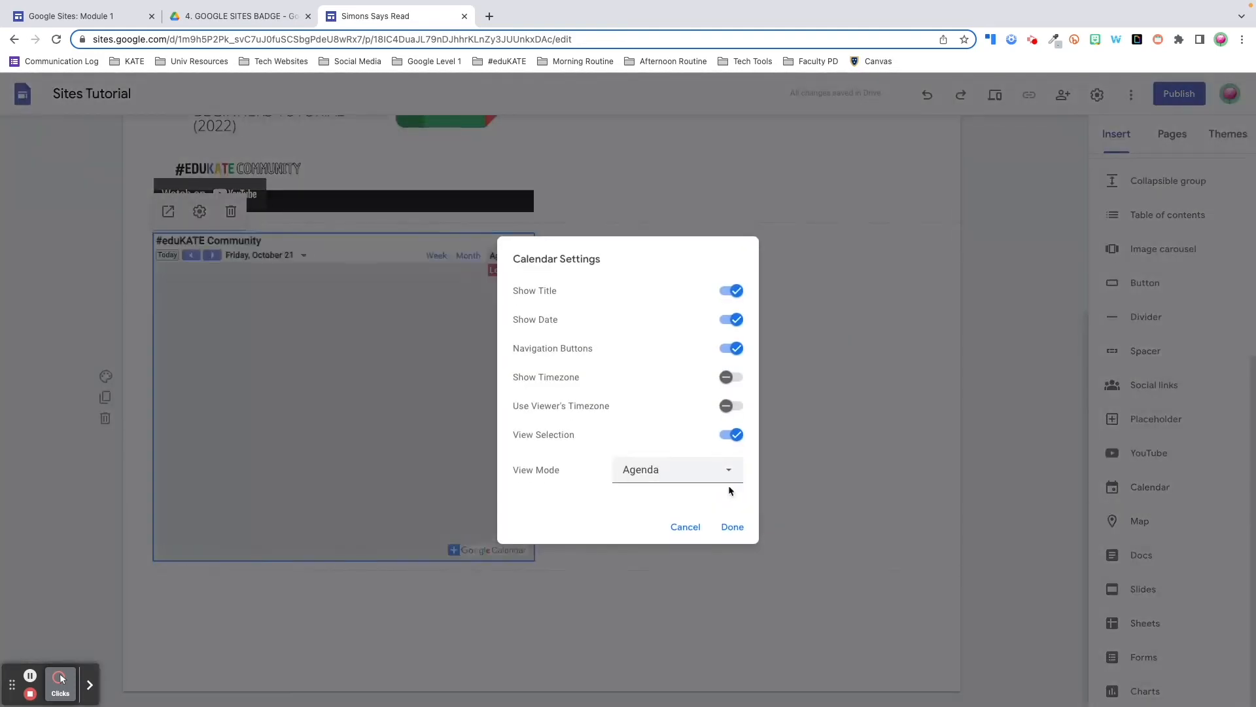
pyautogui.click(726, 469)
pyautogui.click(659, 521)
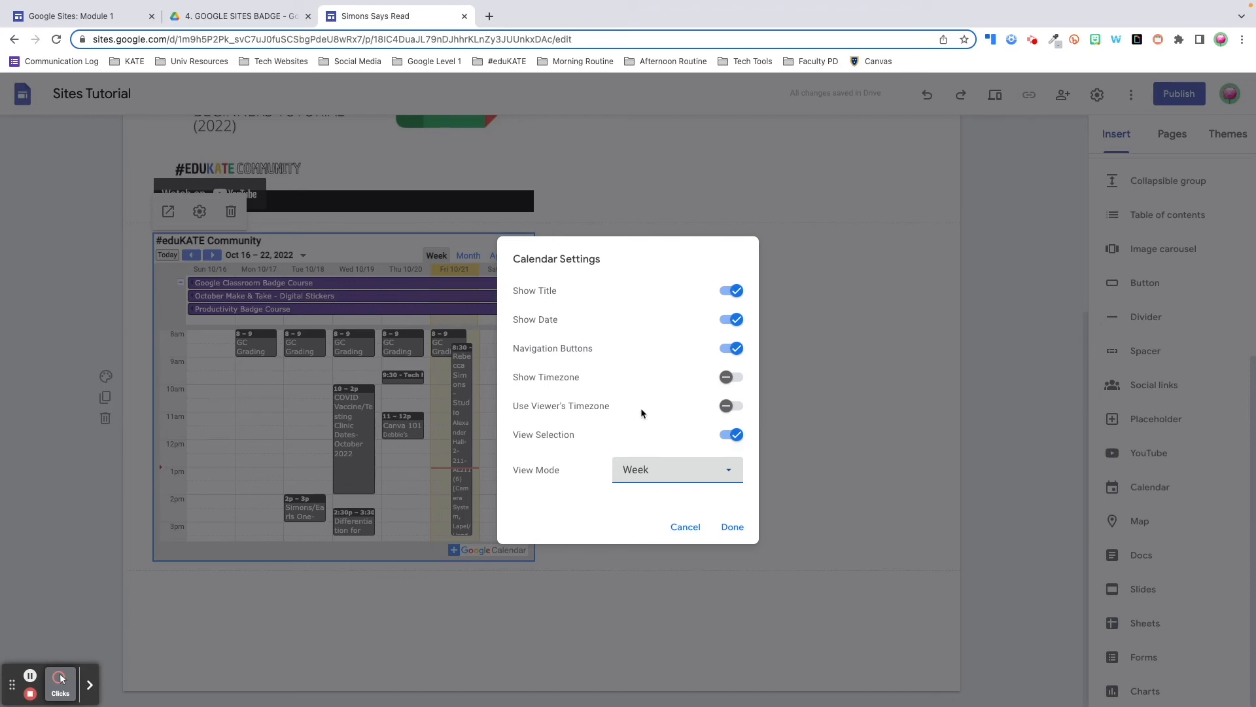
pyautogui.click(733, 291)
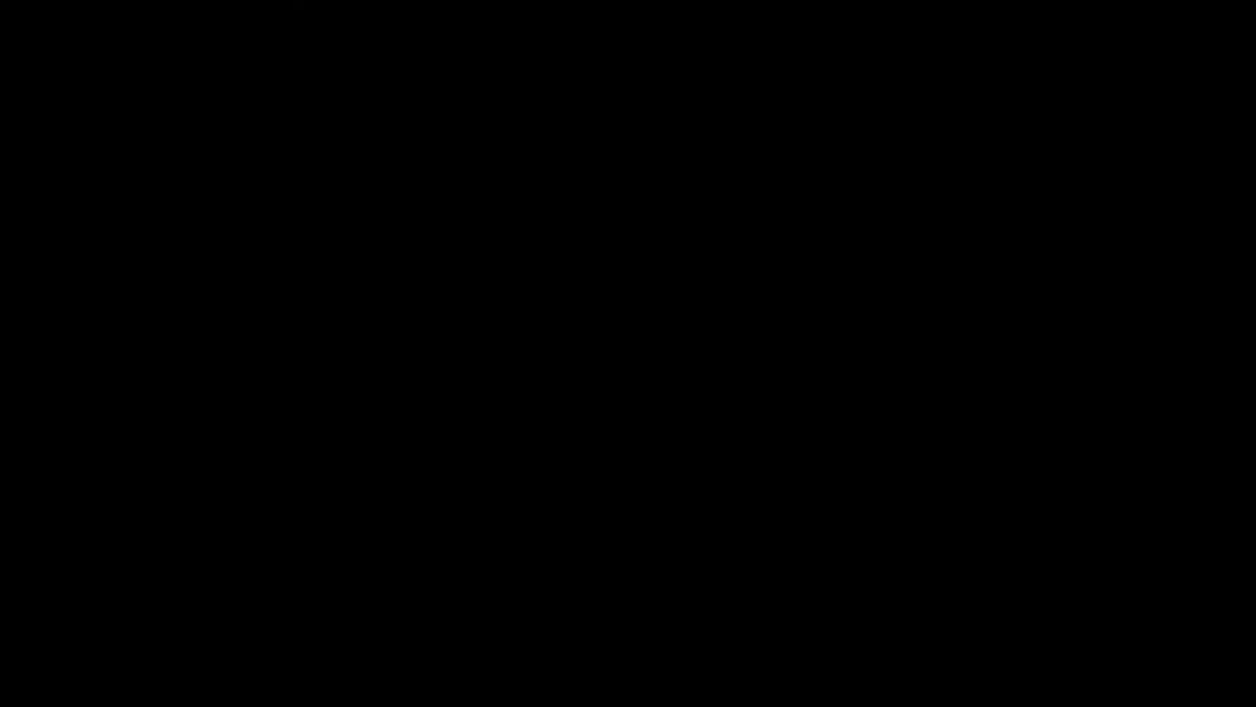
pyautogui.click(1142, 520)
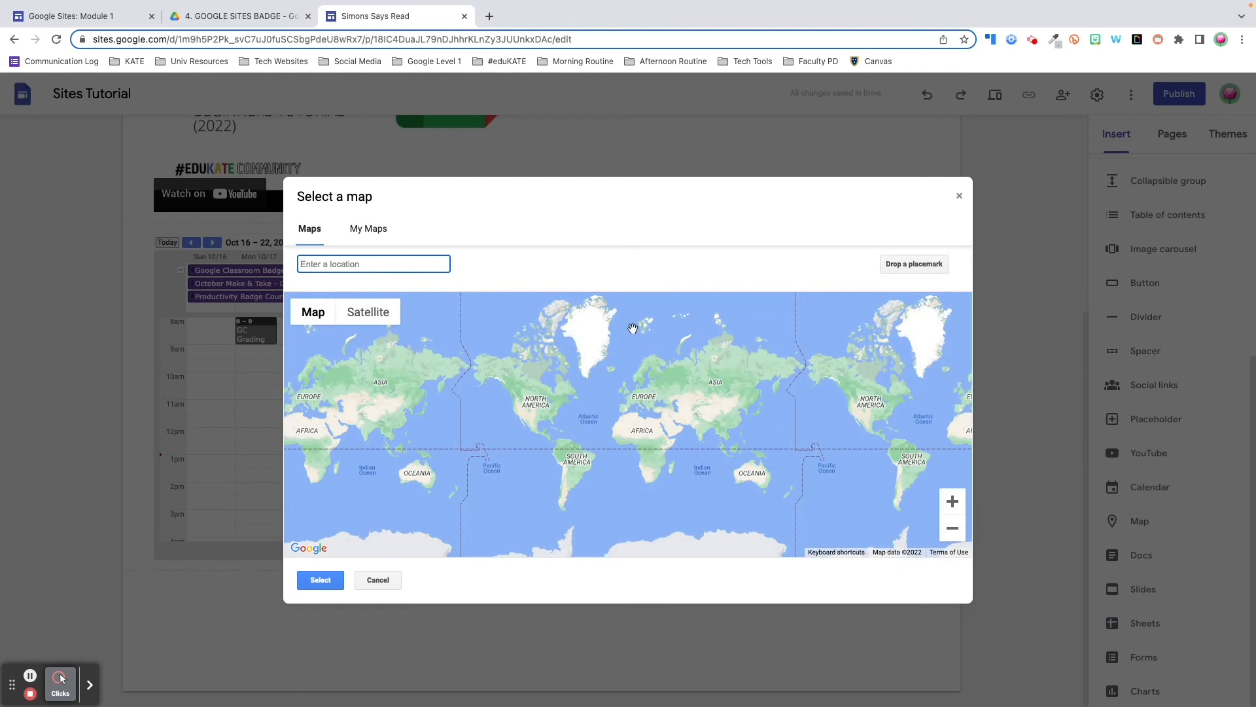
# Place the map at Murray State University, then add a table of contents to the home page
pyautogui.write('Murray State')
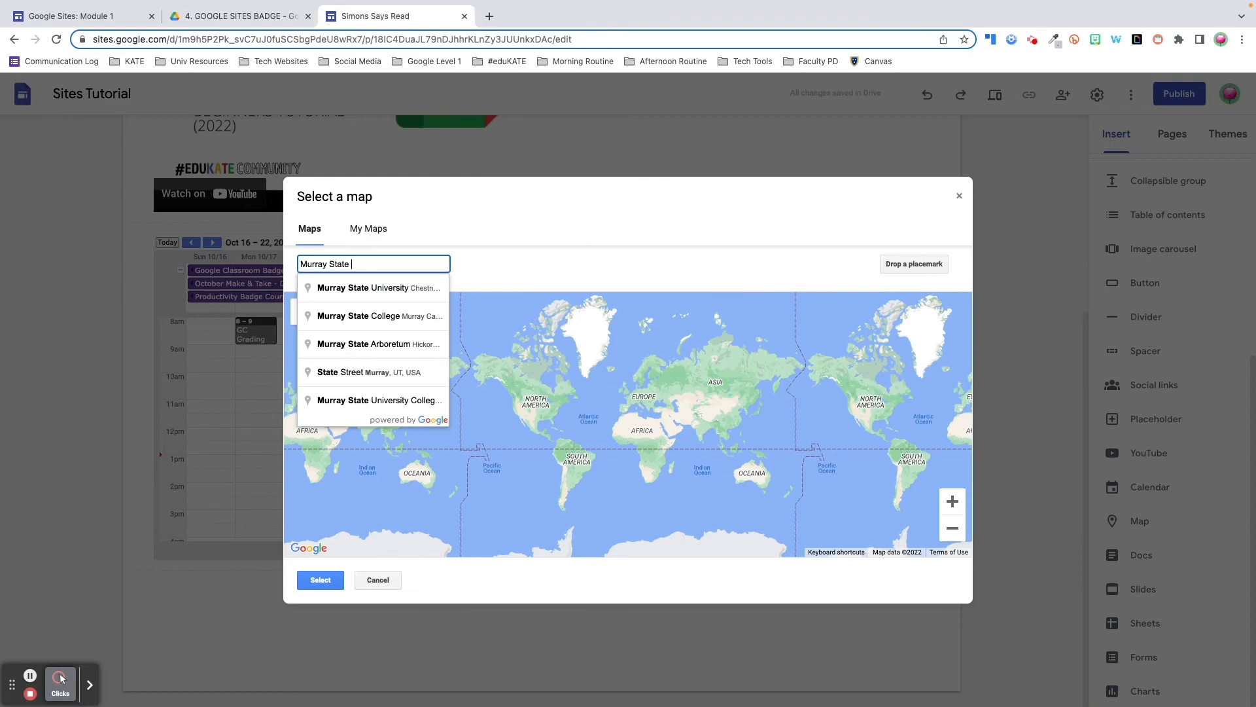
pyautogui.click(412, 288)
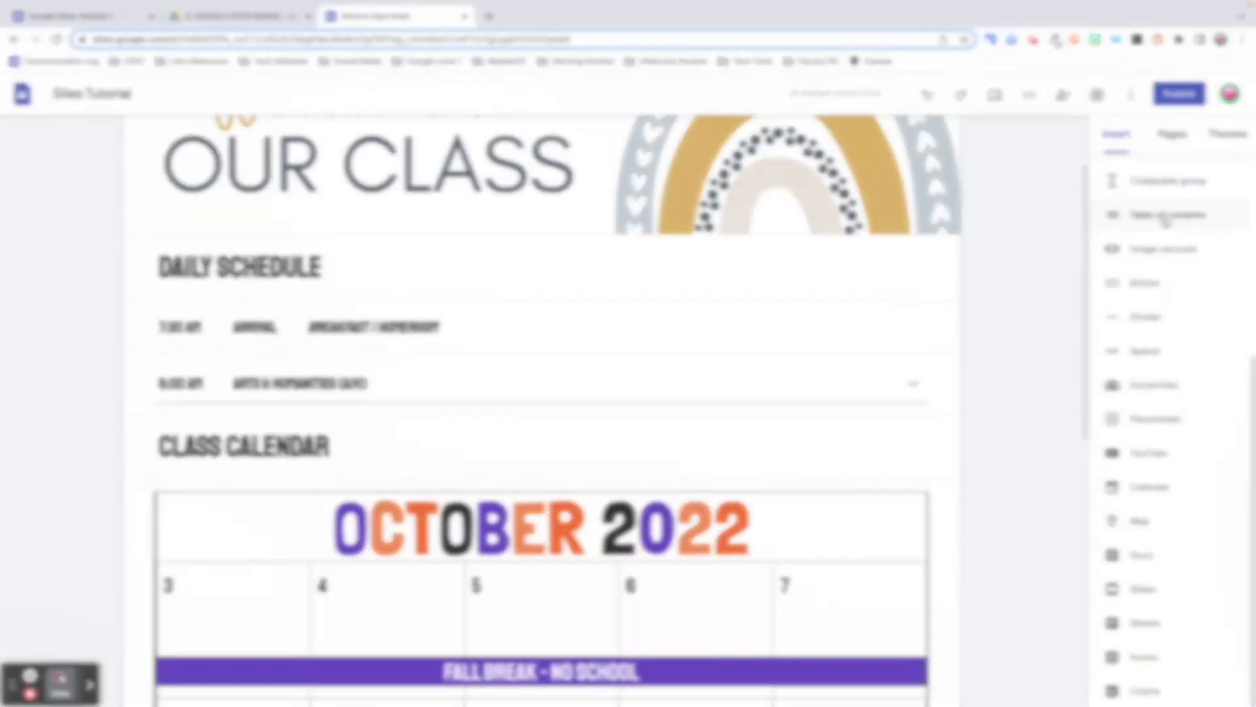
pyautogui.click(1166, 221)
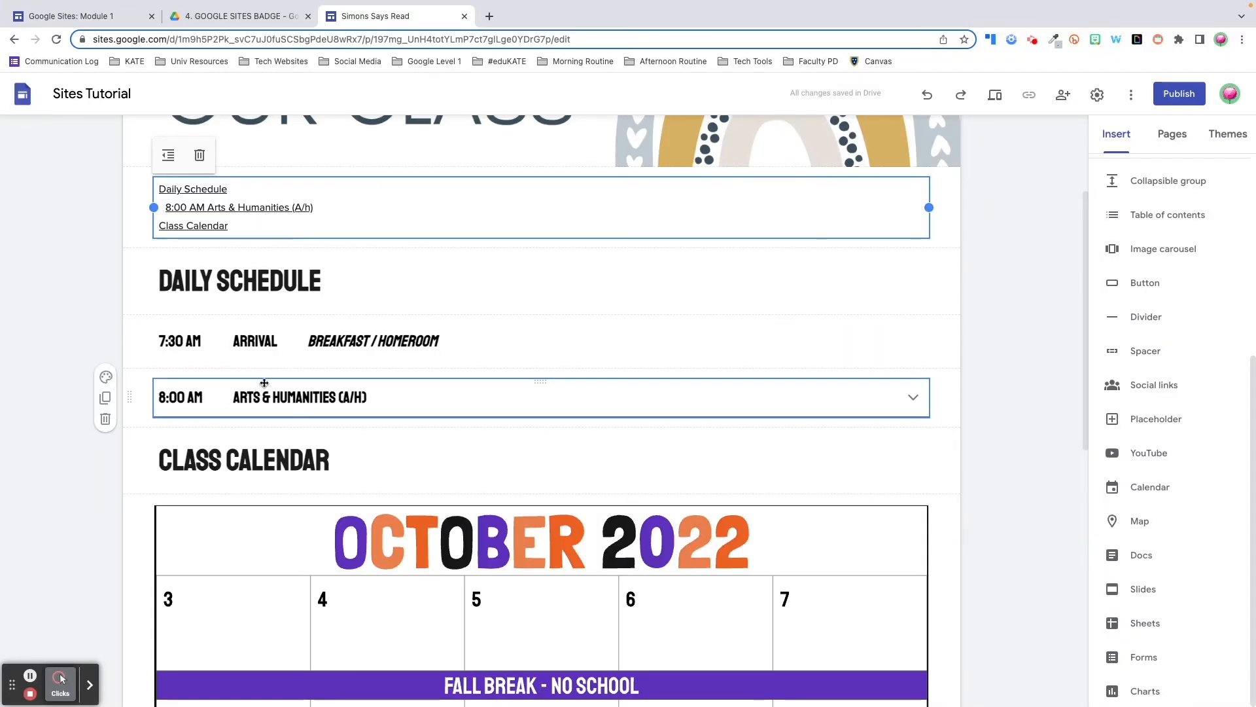
# Check the DAILY SCHEDULE heading's text style, keeping it as Title
pyautogui.click(283, 283)
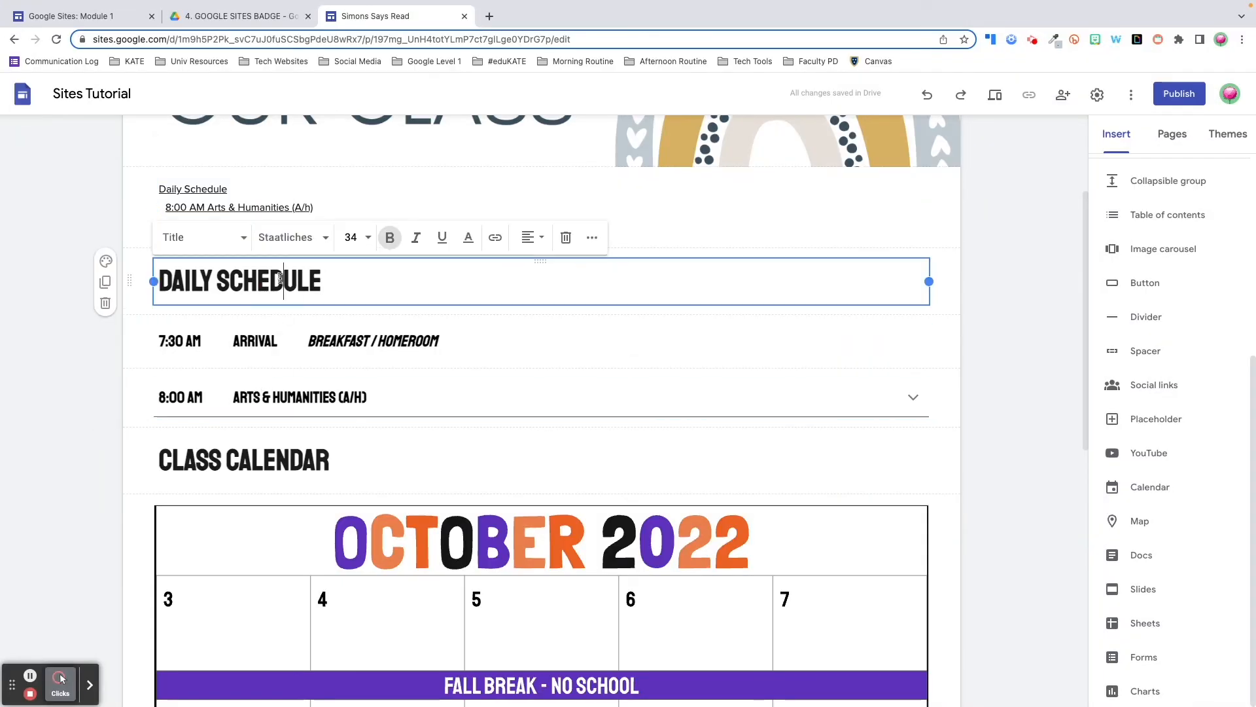
pyautogui.click(242, 242)
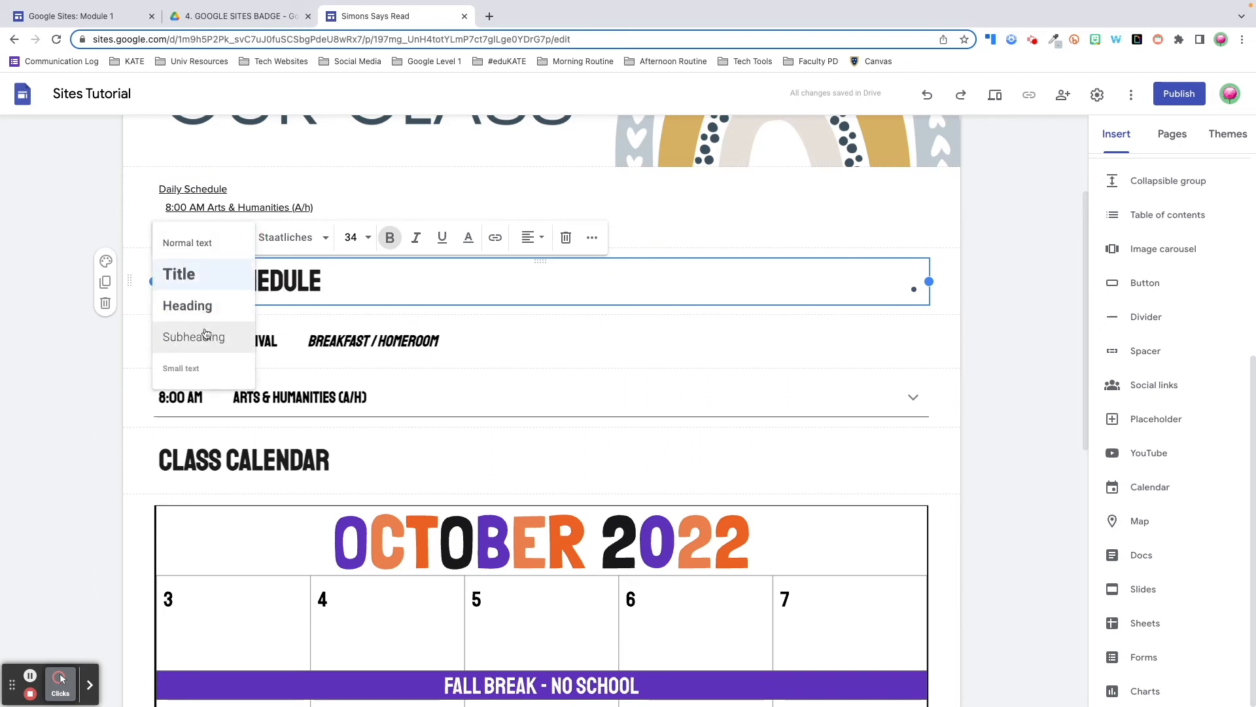
pyautogui.click(478, 286)
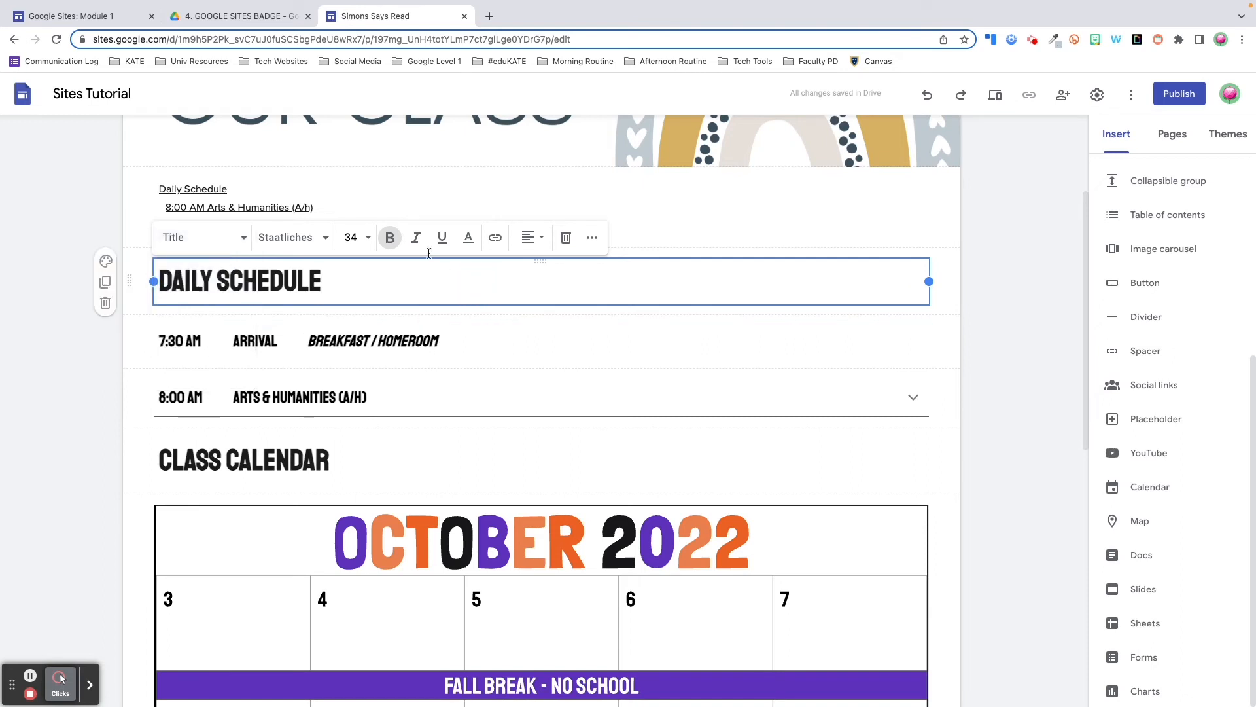
# Hide the 8:00 AM Arts & Humanities entry in the table of contents and verify in preview
pyautogui.click(439, 207)
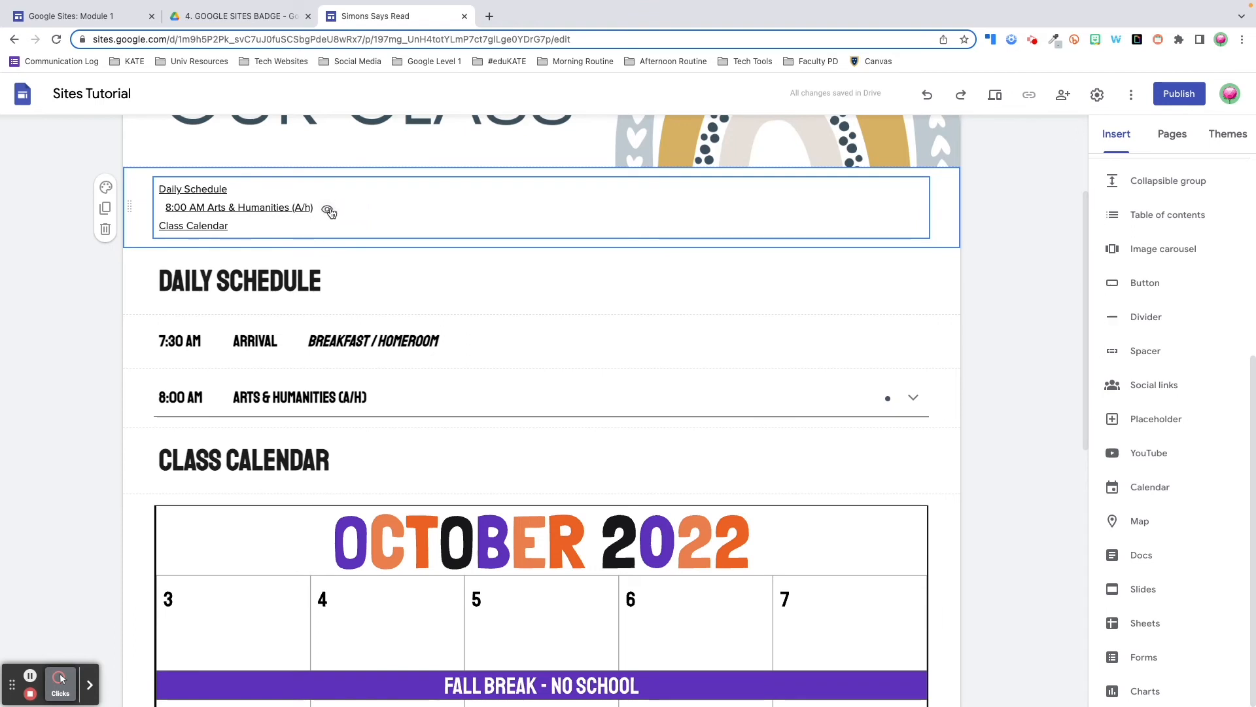
pyautogui.click(328, 211)
pyautogui.click(994, 97)
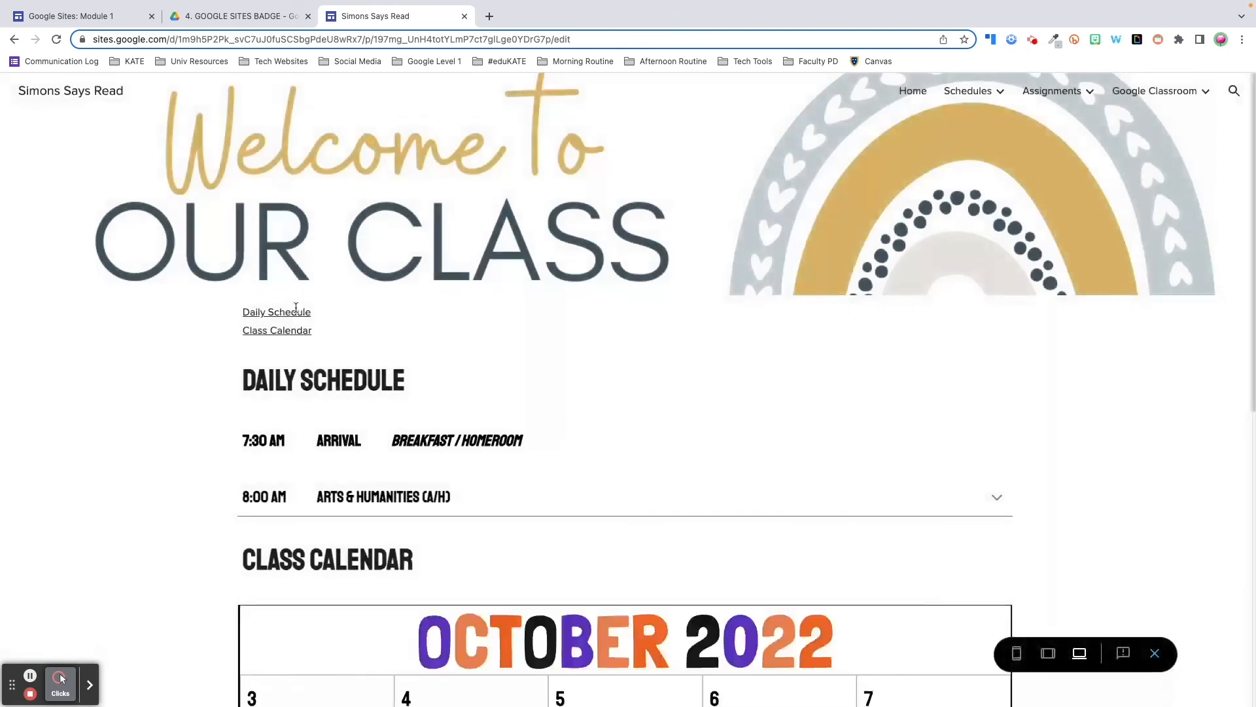
pyautogui.click(1155, 653)
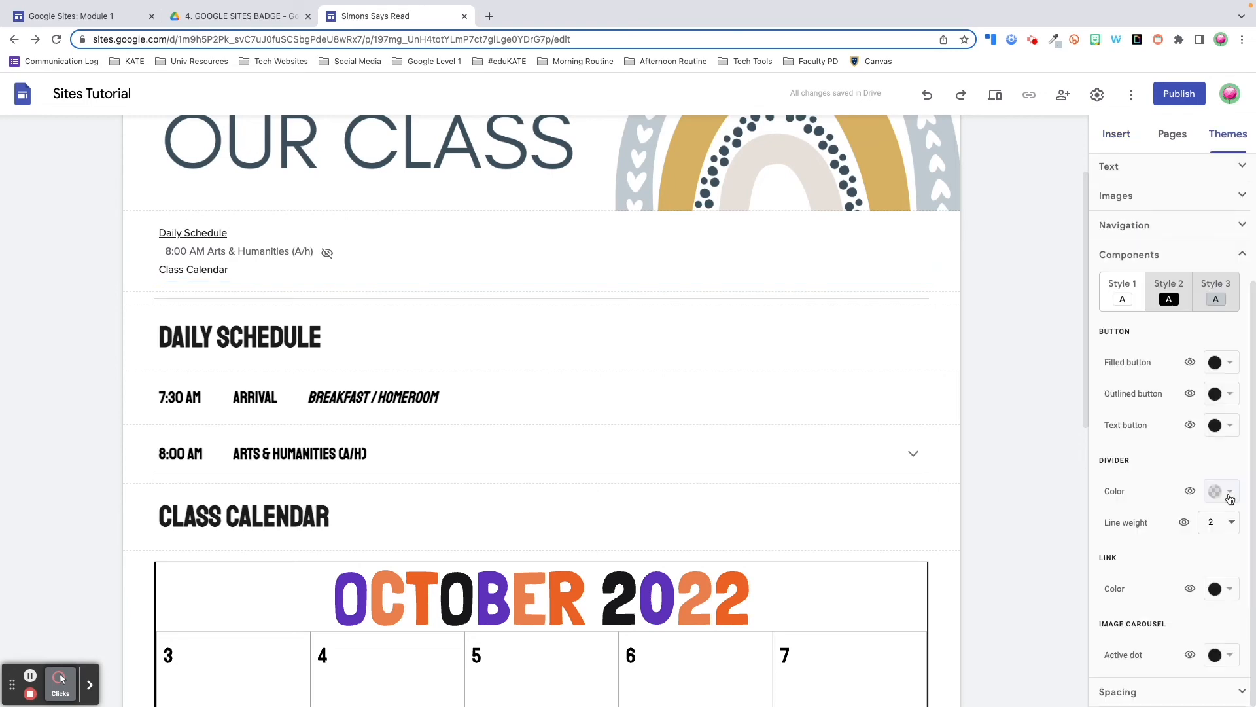
# Set the theme's divider colour to light grey and line weight to 5
pyautogui.click(1229, 499)
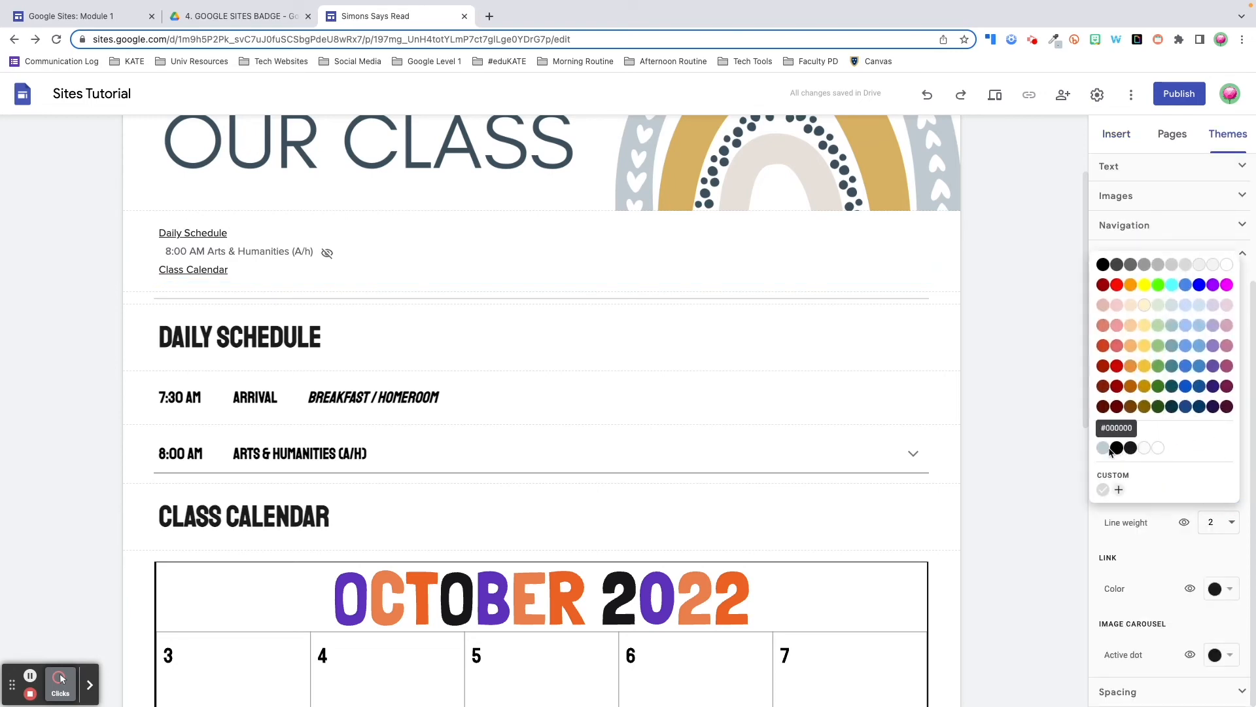
pyautogui.click(1111, 448)
pyautogui.click(1219, 522)
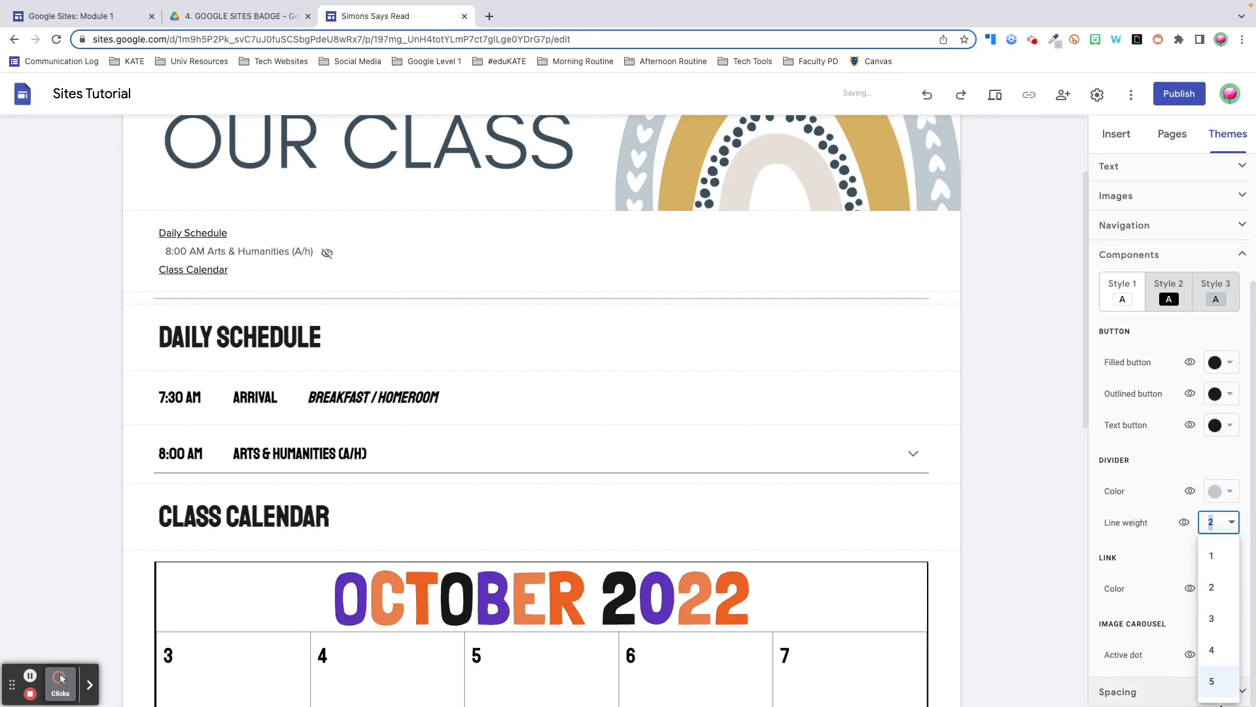
pyautogui.click(1226, 688)
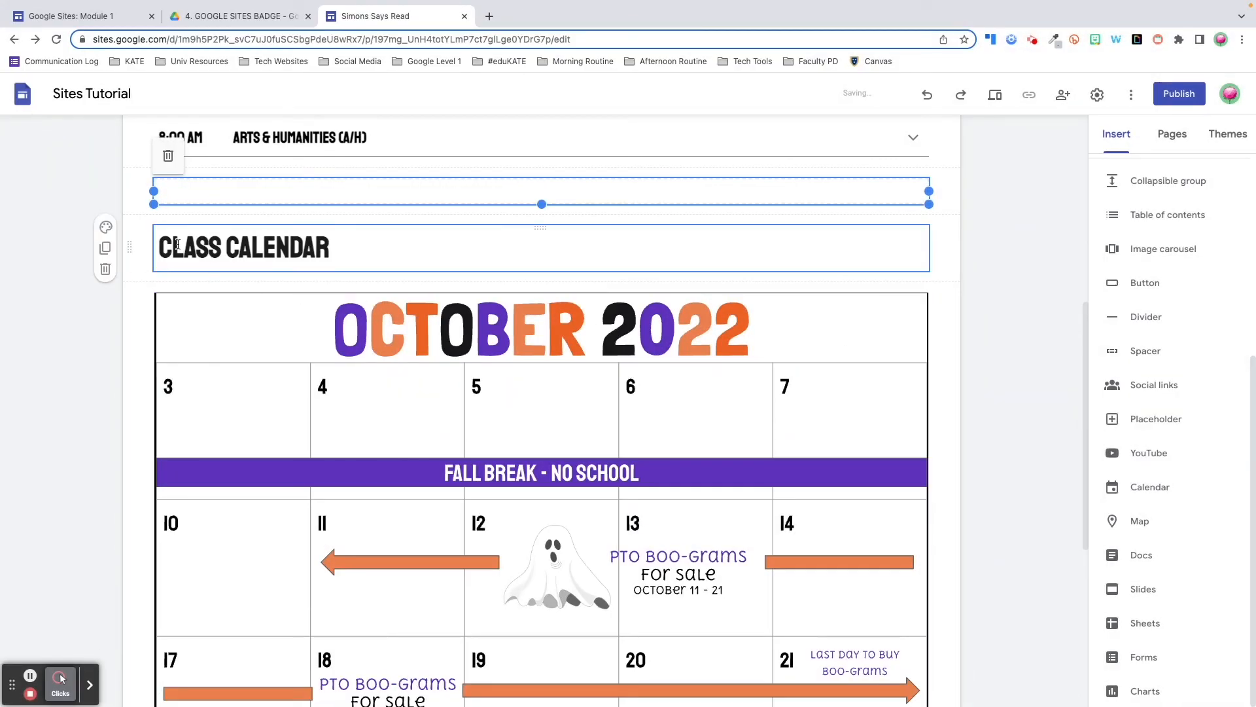
# Give the divider section the grey Style 3 background and shorten the divider from its left end
pyautogui.click(106, 170)
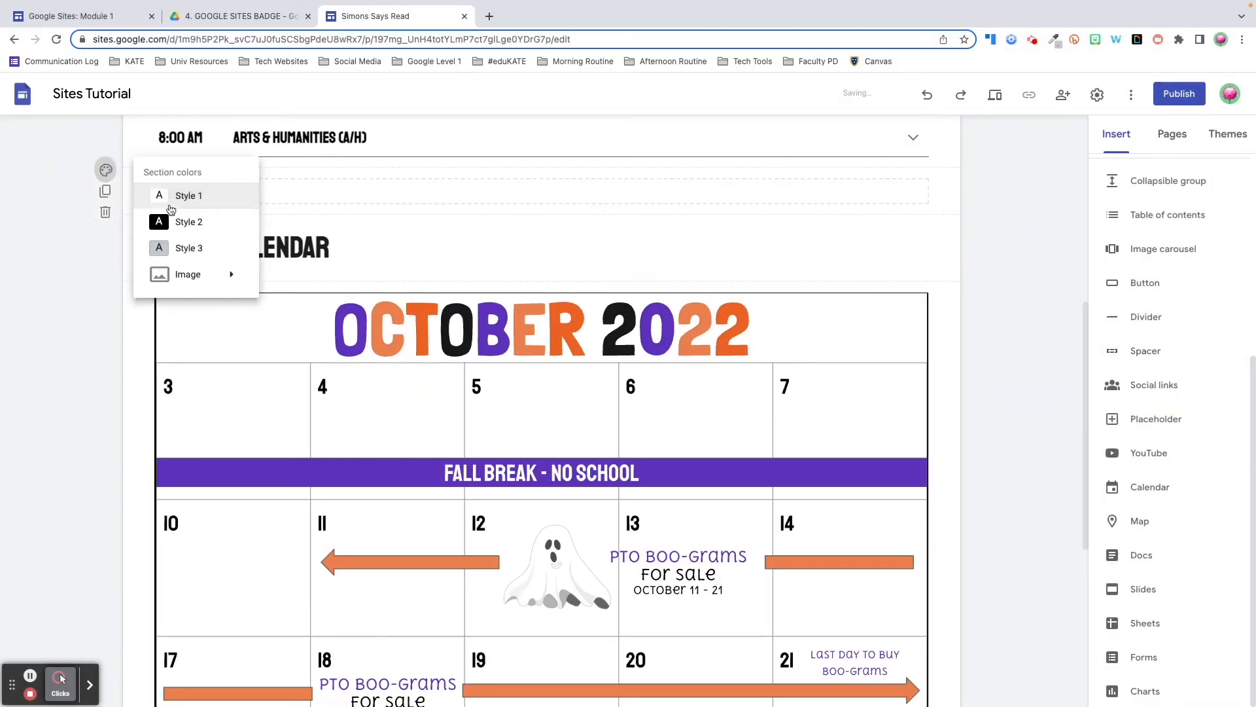
pyautogui.click(175, 248)
pyautogui.click(535, 202)
pyautogui.moveTo(544, 205); pyautogui.dragTo(508, 202)
pyautogui.moveTo(153, 191)
pyautogui.mouseDown()
pyautogui.moveTo(421, 197)
pyautogui.moveTo(157, 192)
pyautogui.mouseUp()
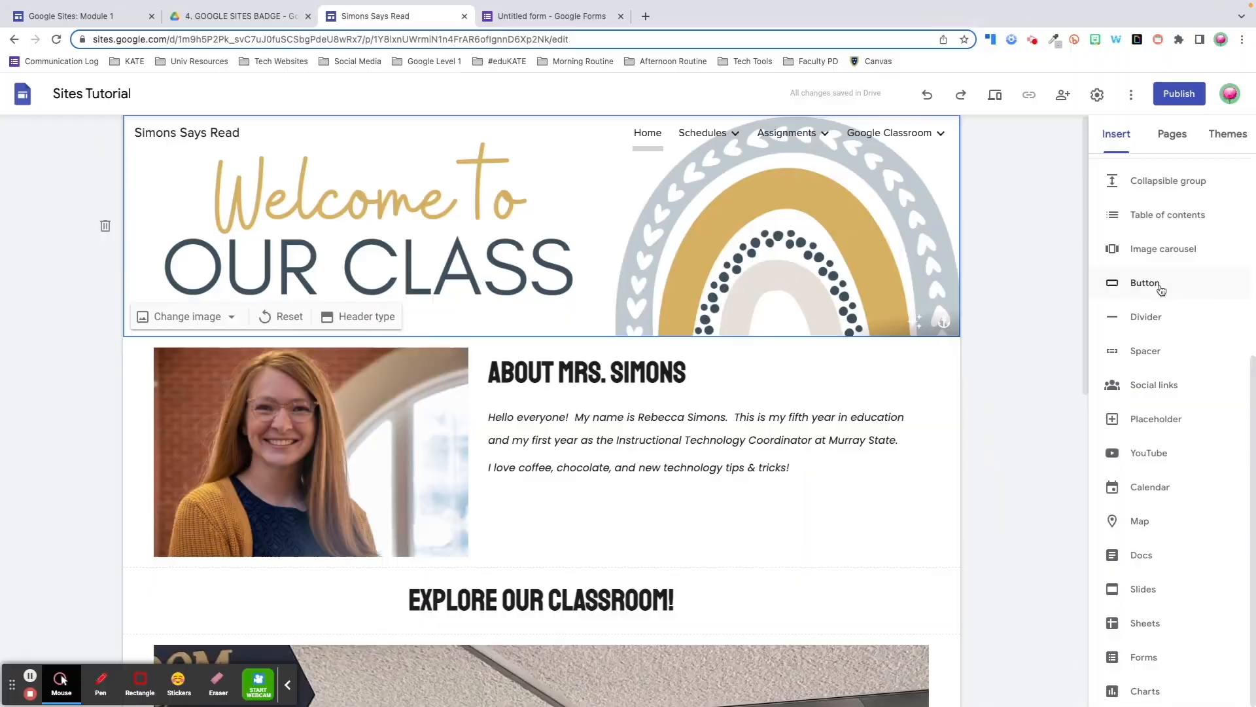
# Insert a 'Click To Volunteer' button linked to the pasted Google Forms sign-up link
pyautogui.click(1145, 283)
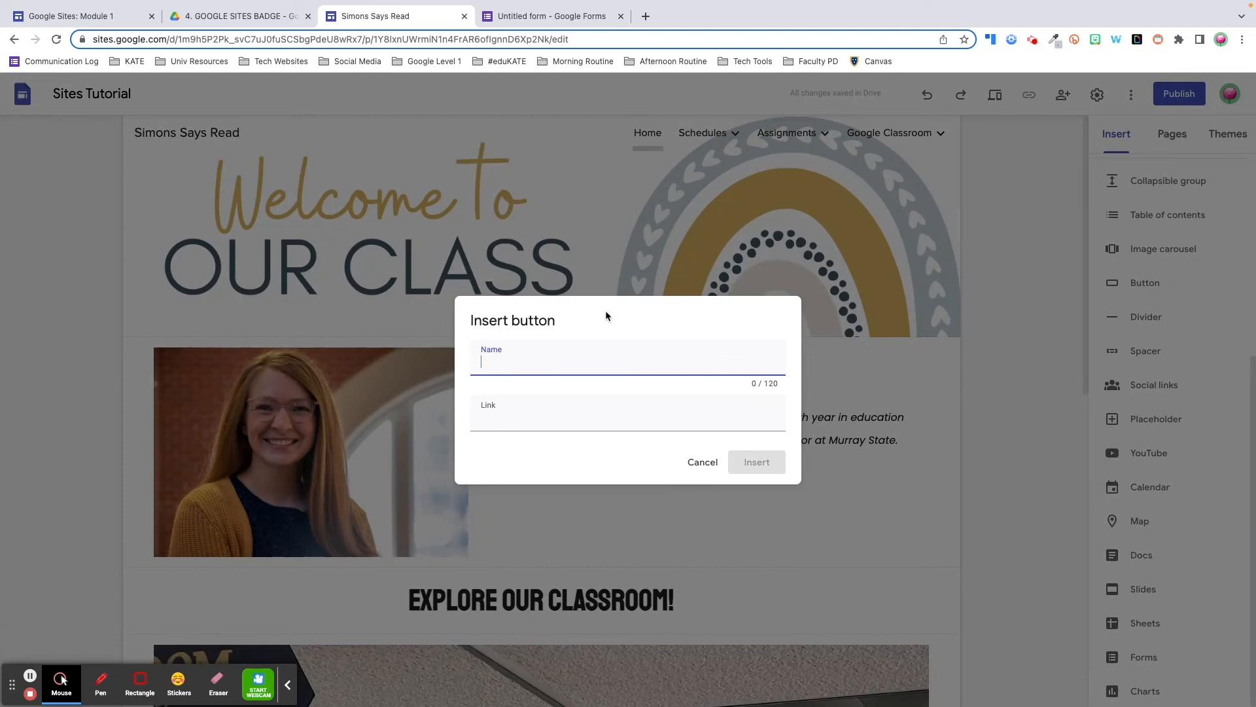
pyautogui.click(536, 416)
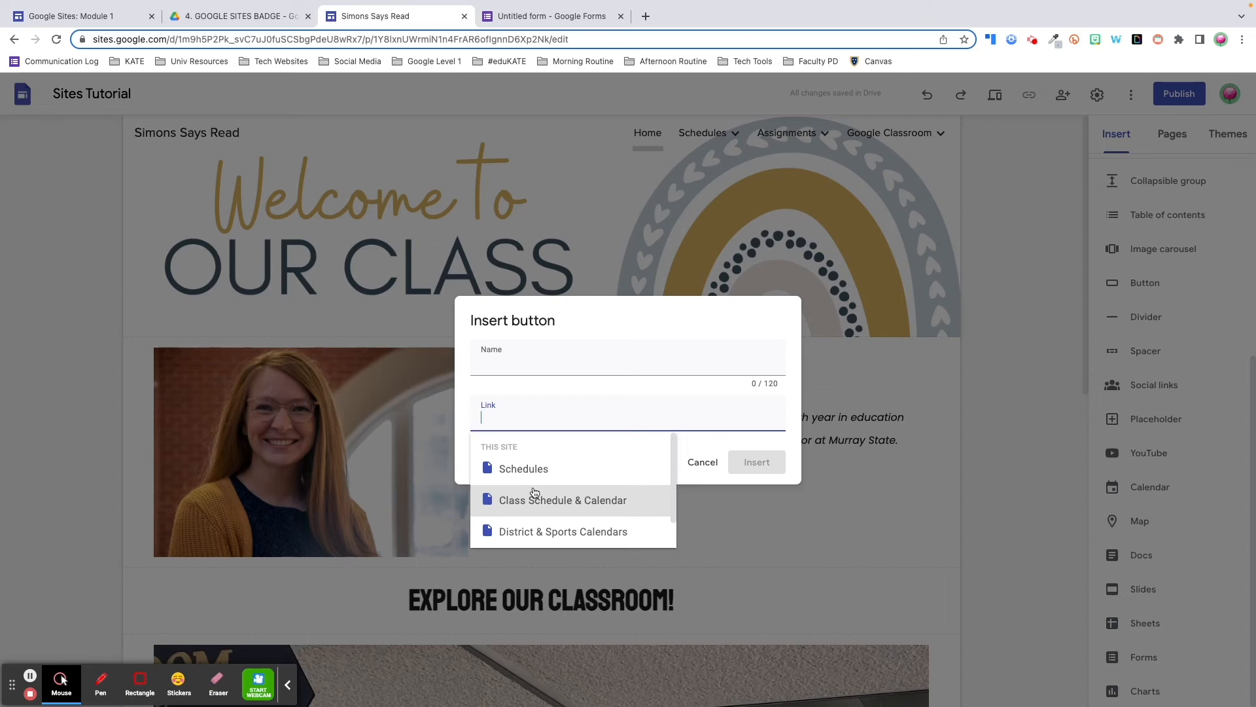
pyautogui.click(550, 369)
pyautogui.write('Click To Volunteer!')
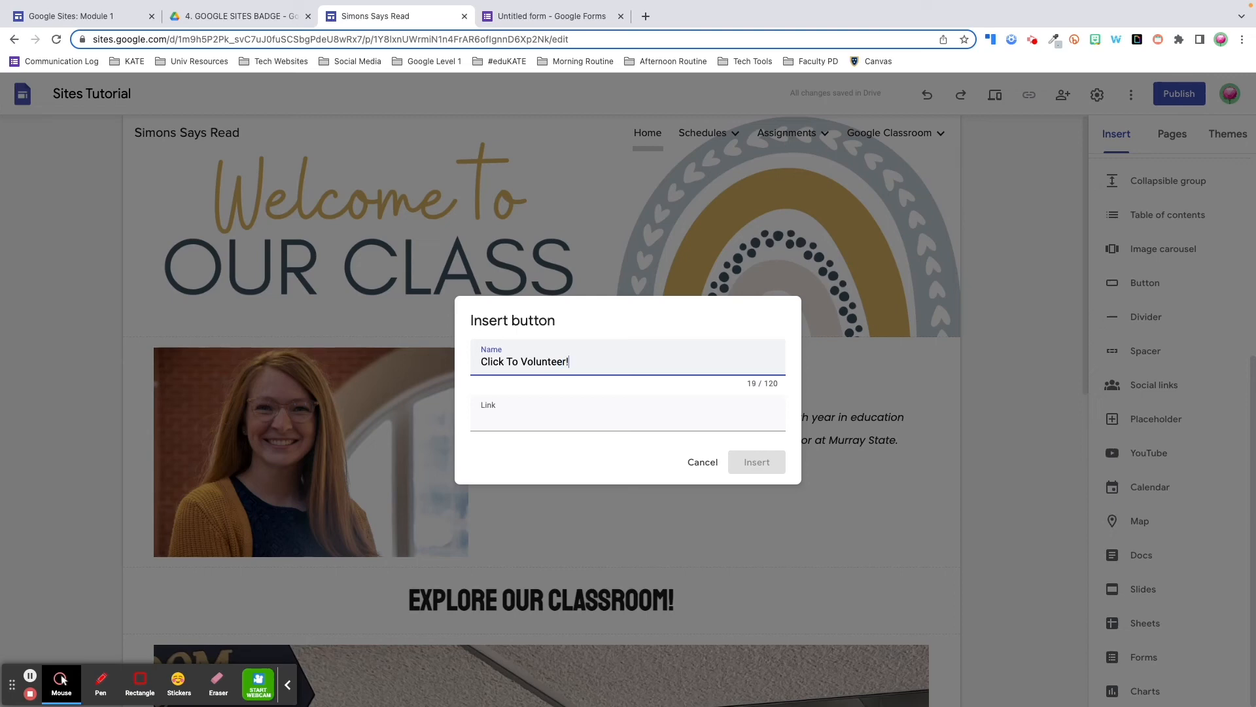
pyautogui.click(537, 411)
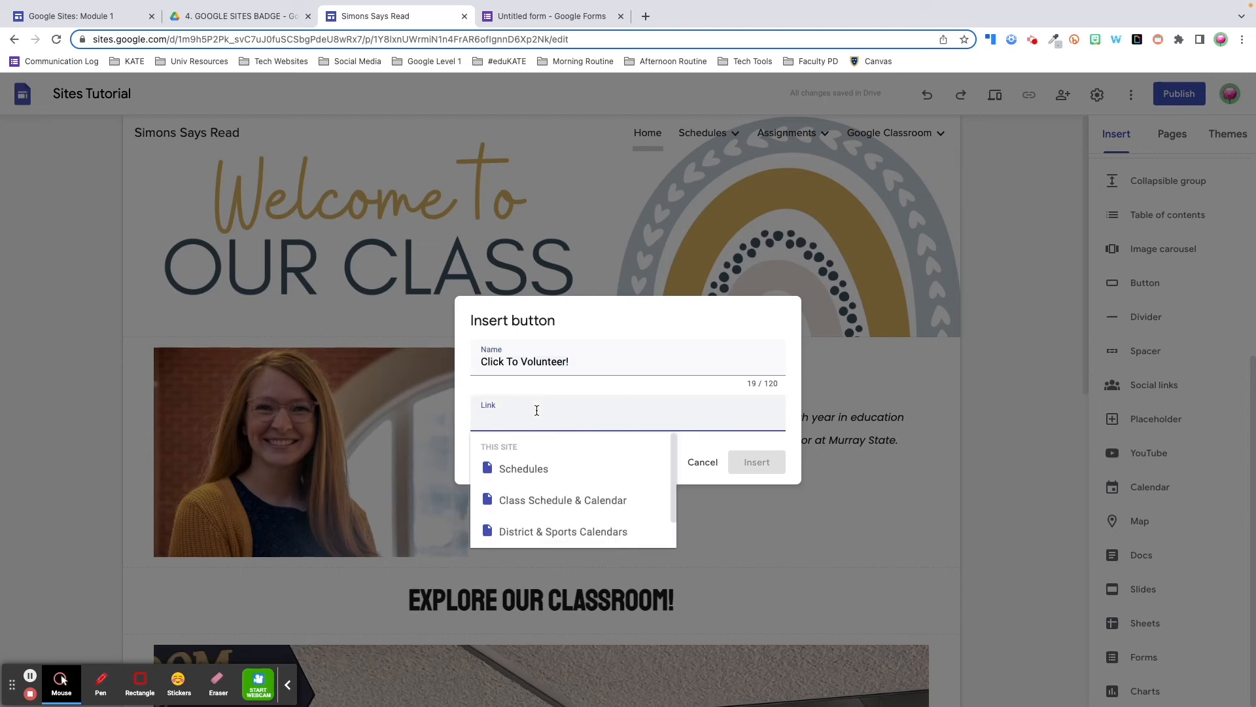
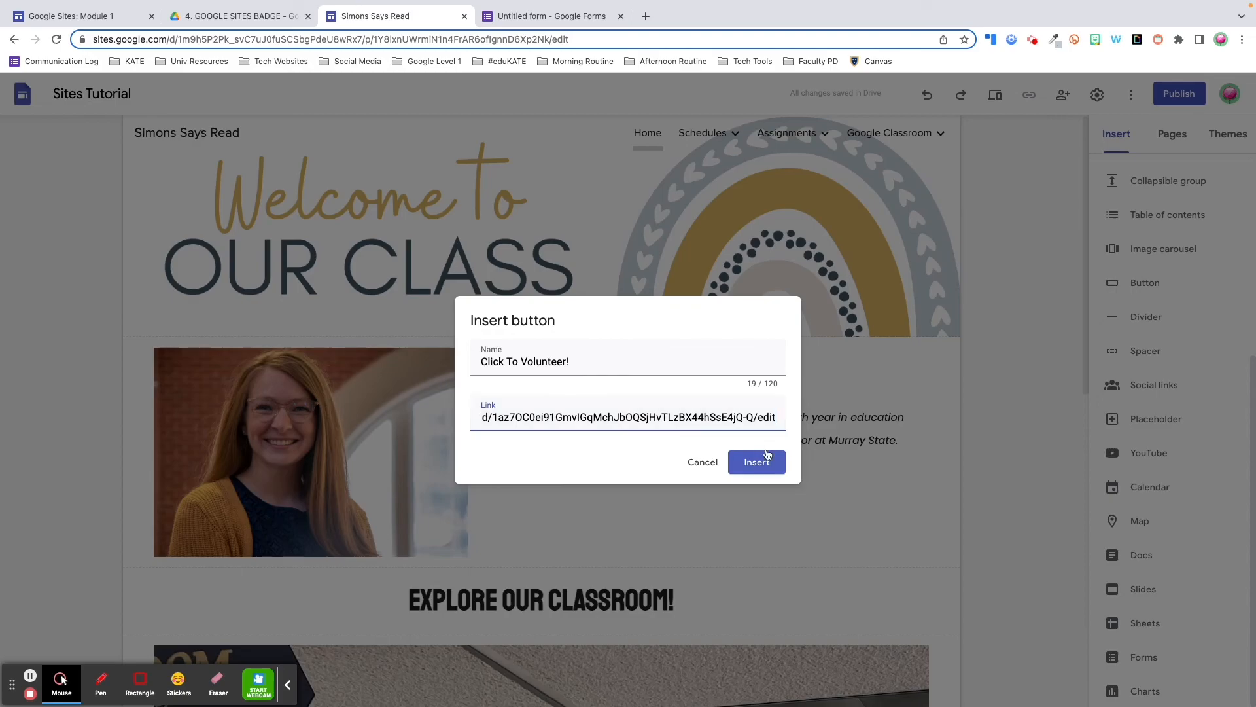
pyautogui.click(756, 463)
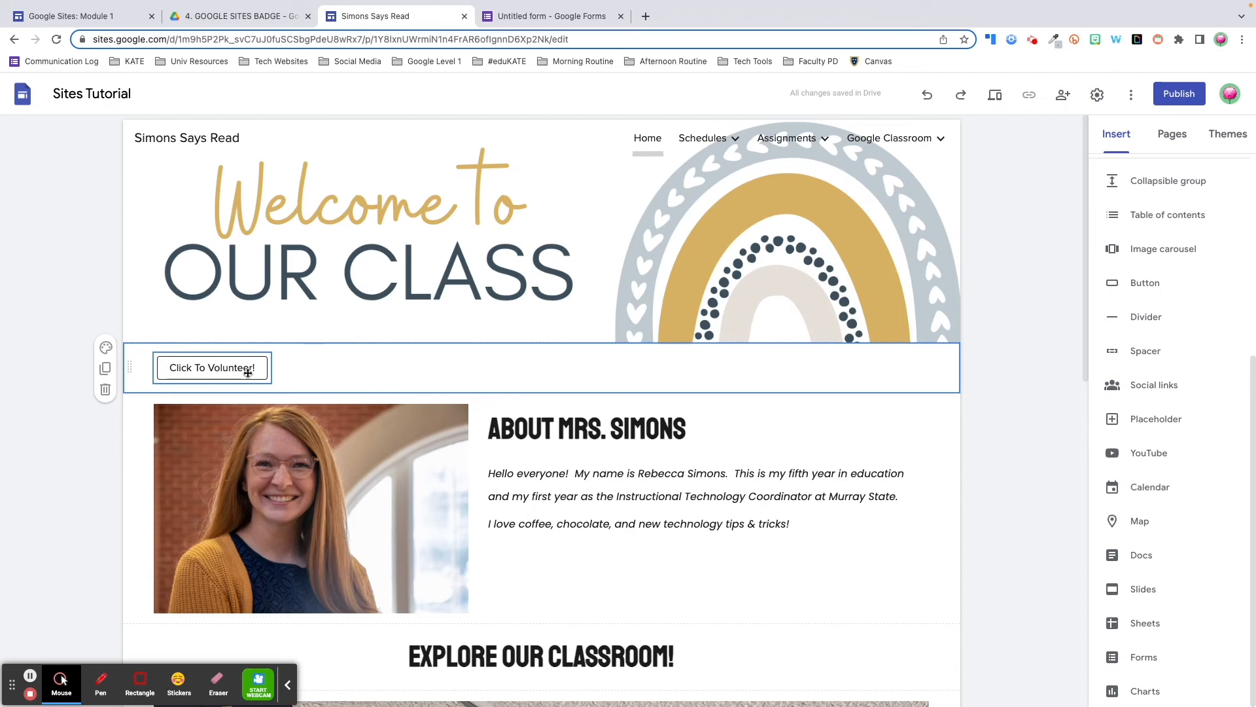
# Try the volunteer button in Outlined and then Text style
pyautogui.click(247, 371)
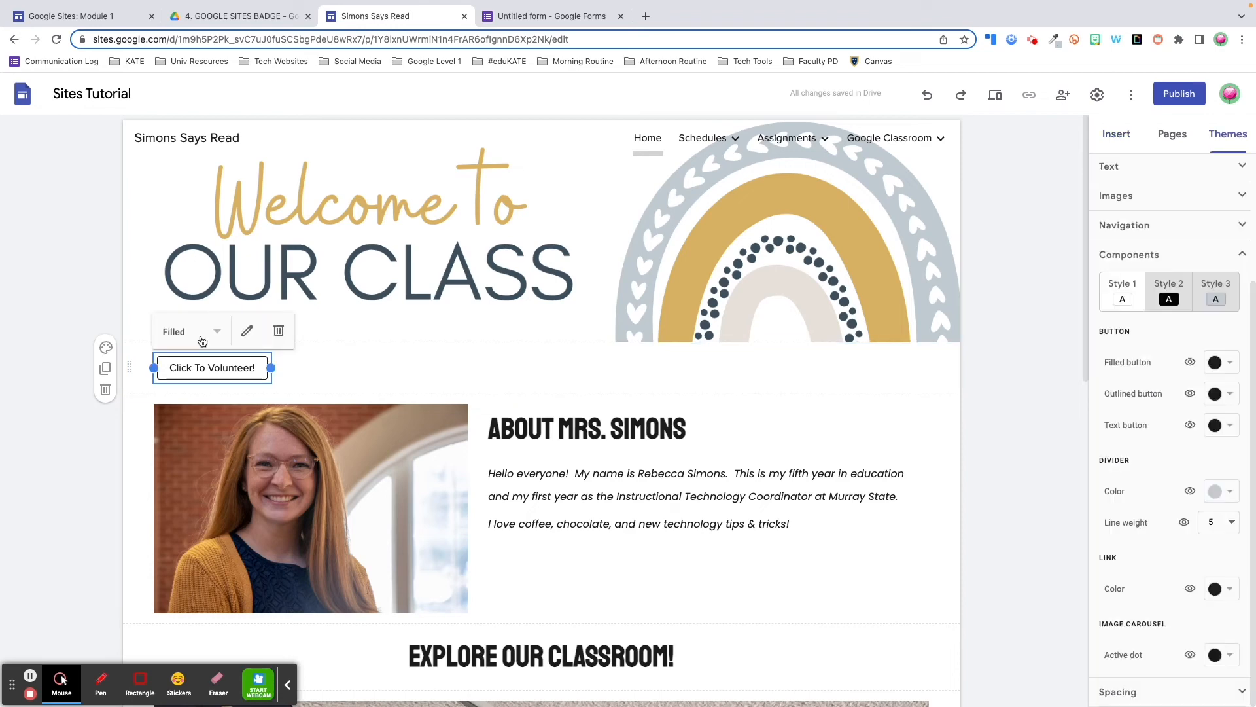
pyautogui.click(221, 331)
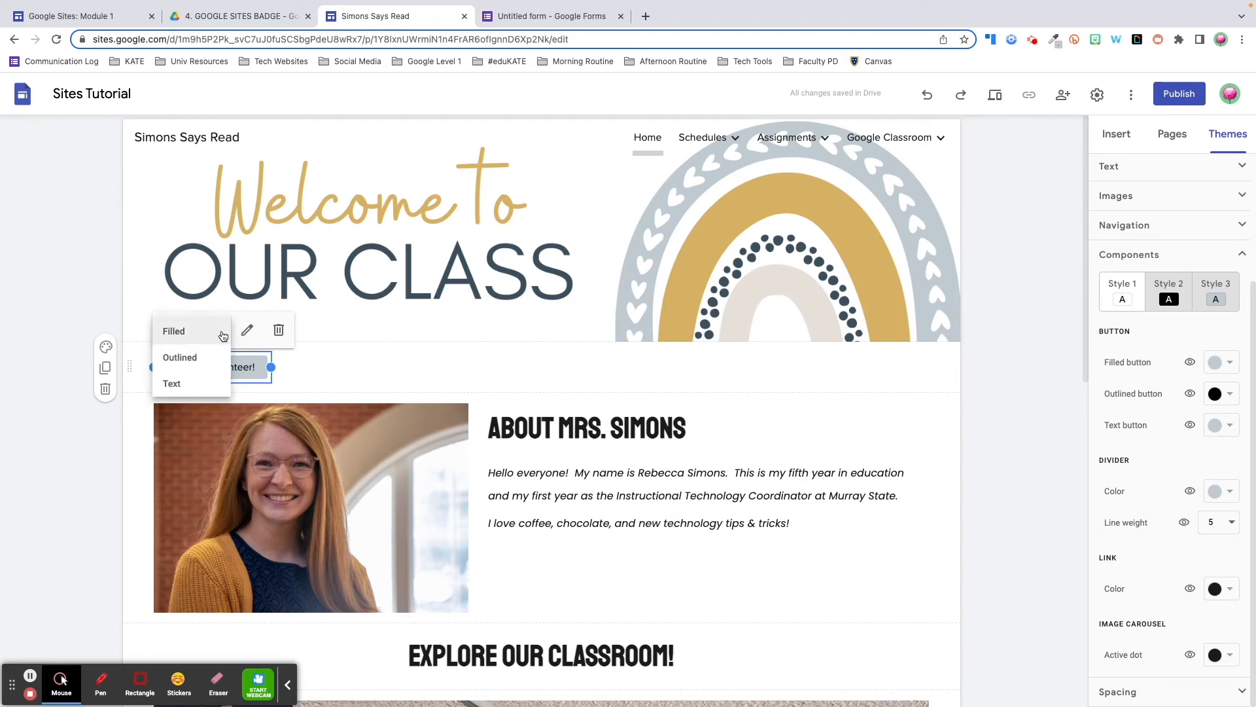
pyautogui.click(196, 359)
pyautogui.click(203, 332)
pyautogui.click(187, 385)
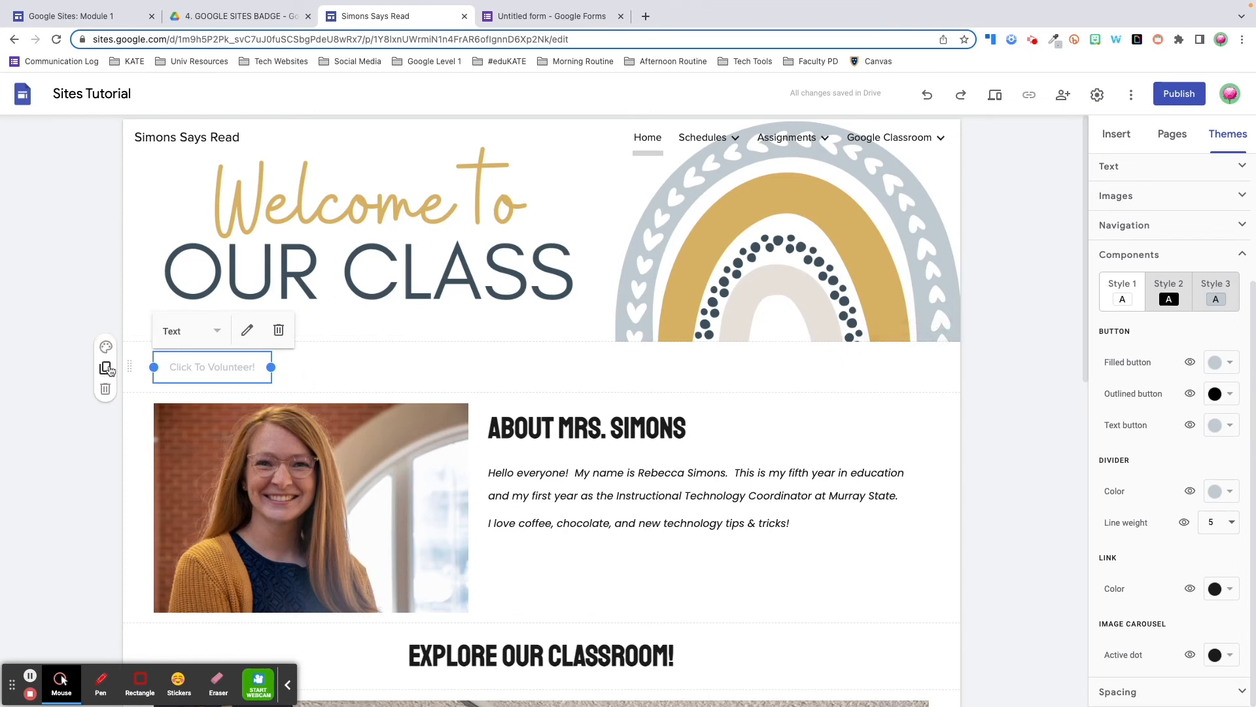
# Try a grey Style 3 section, make the button Filled, then return the section to white Style 1
pyautogui.click(106, 346)
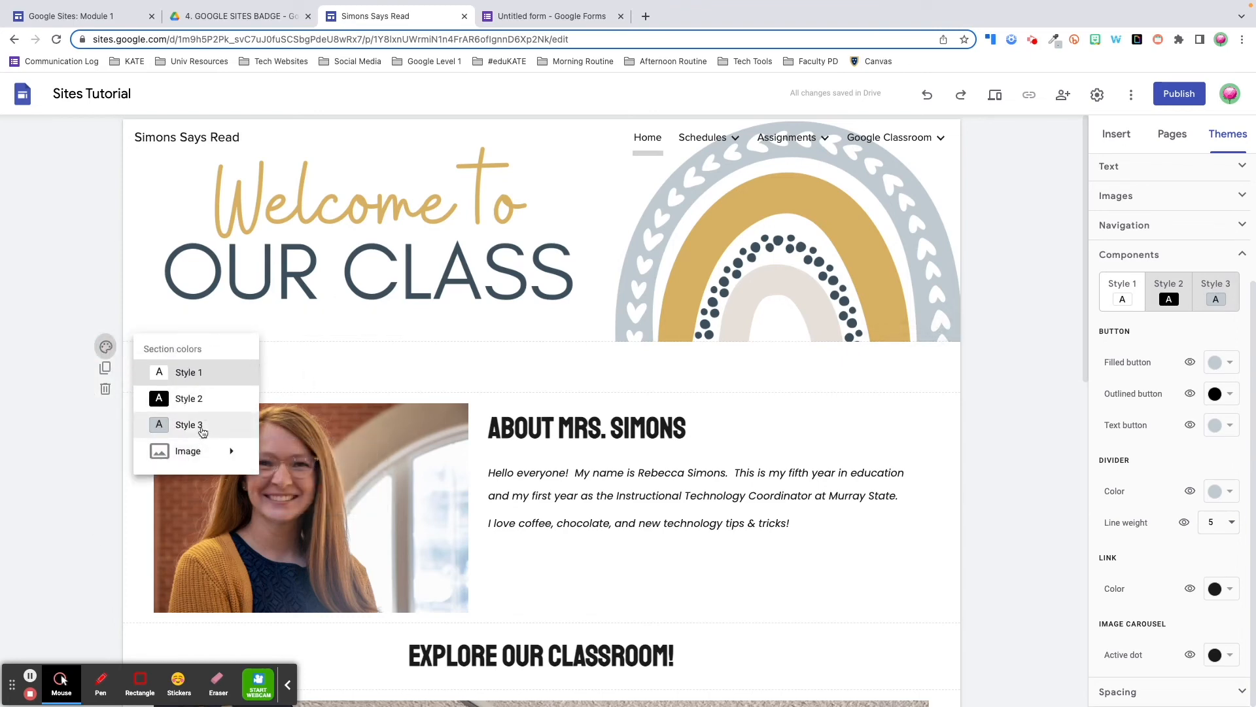
pyautogui.click(189, 425)
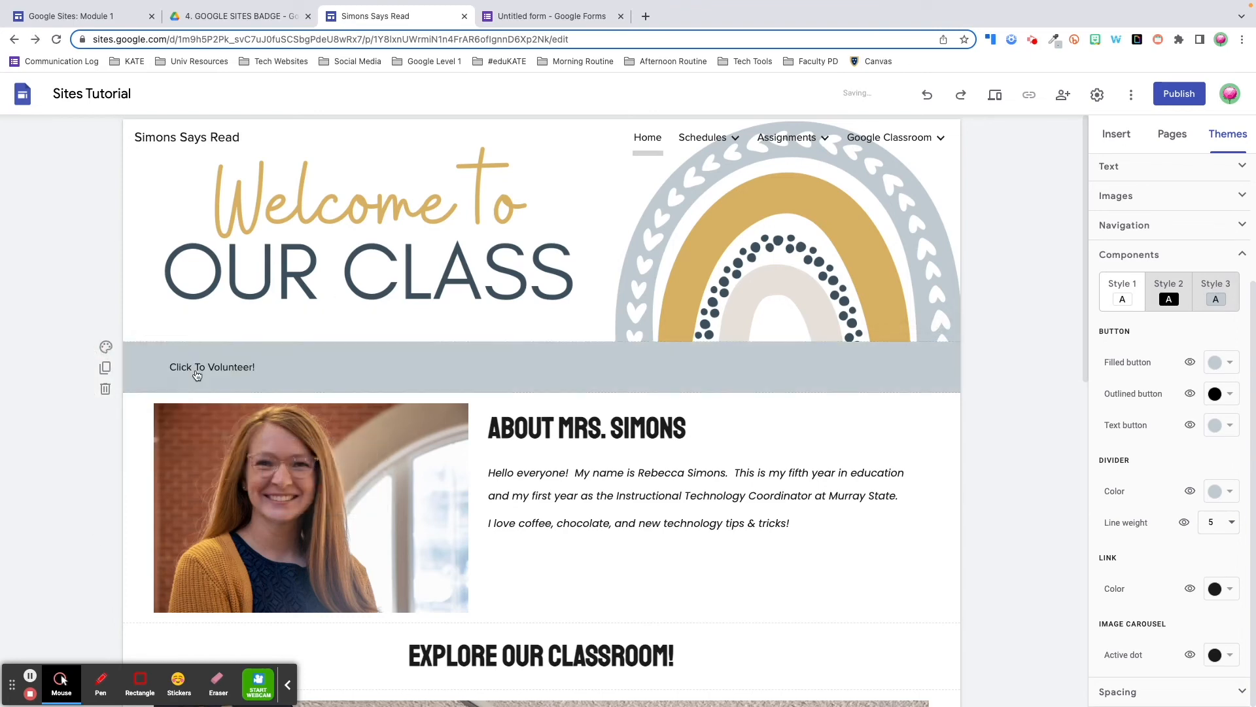
pyautogui.click(217, 358)
pyautogui.click(219, 333)
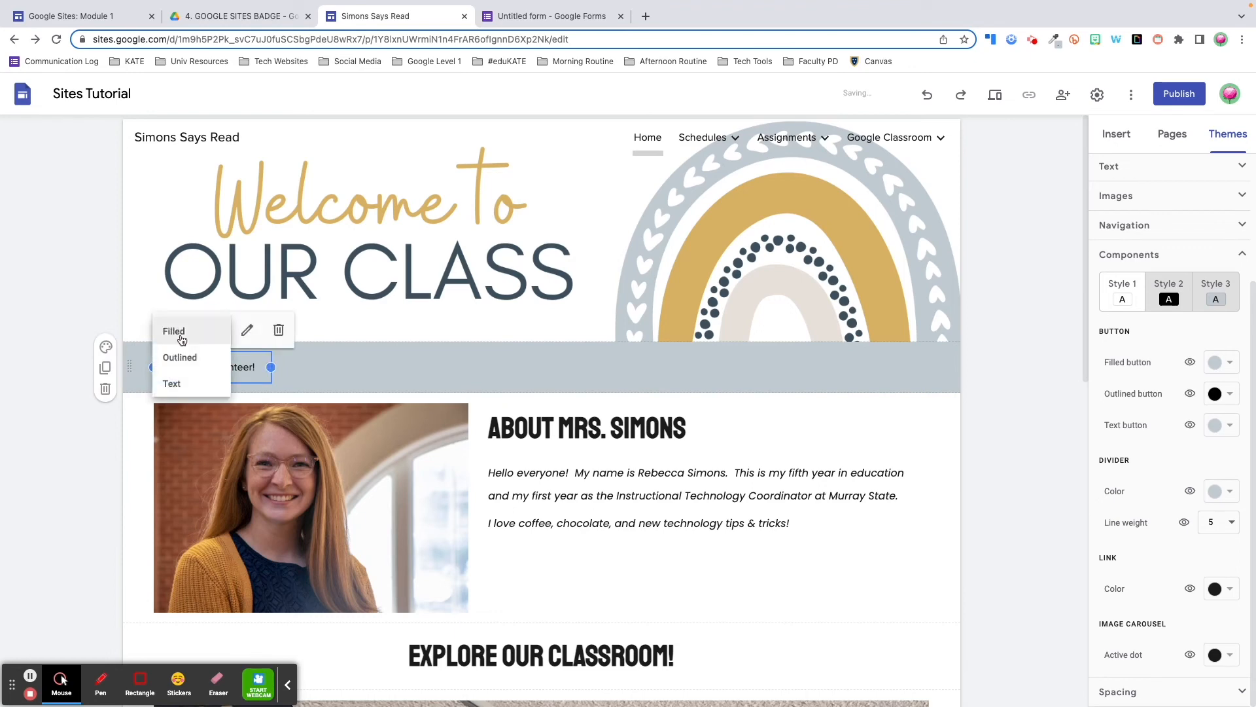
pyautogui.click(177, 331)
pyautogui.click(326, 368)
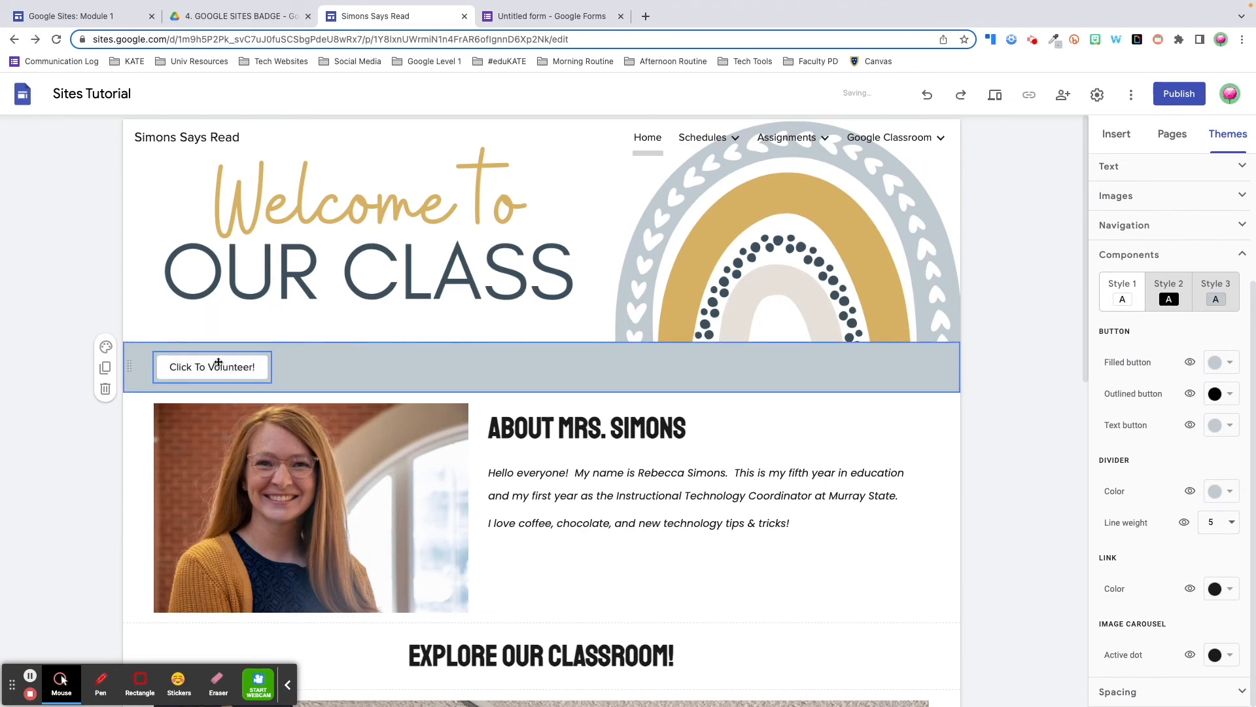
pyautogui.click(107, 348)
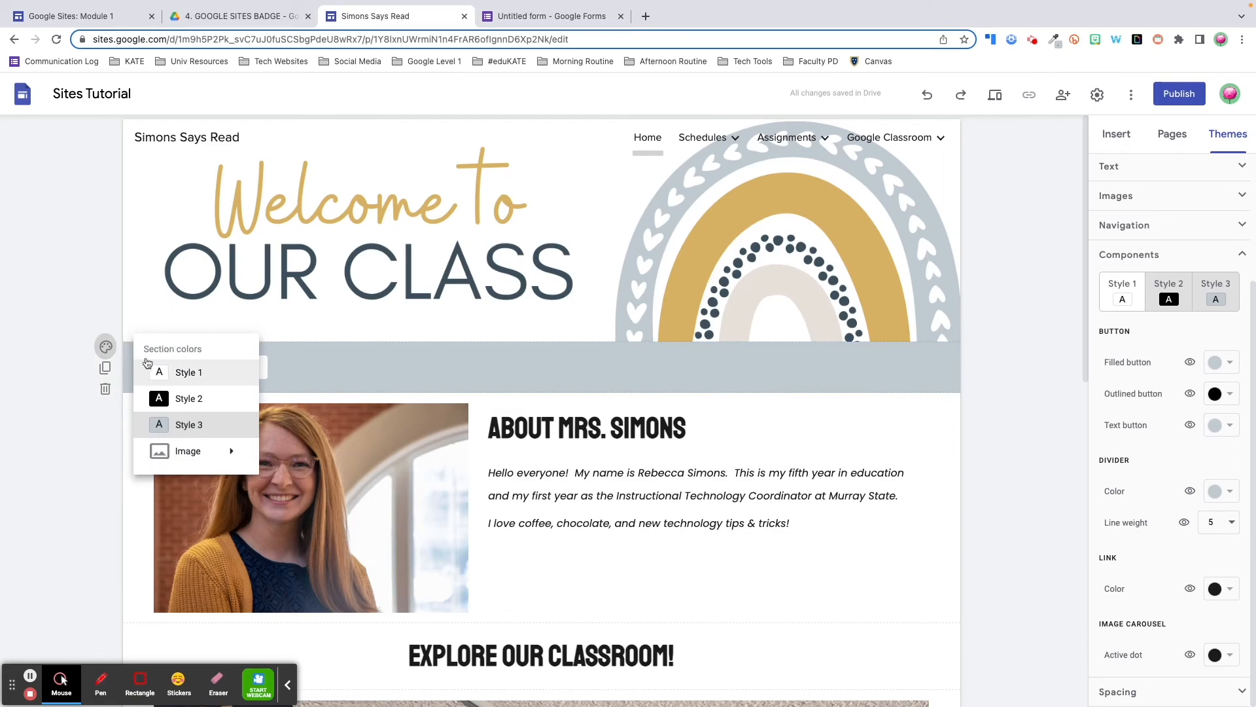
pyautogui.click(160, 368)
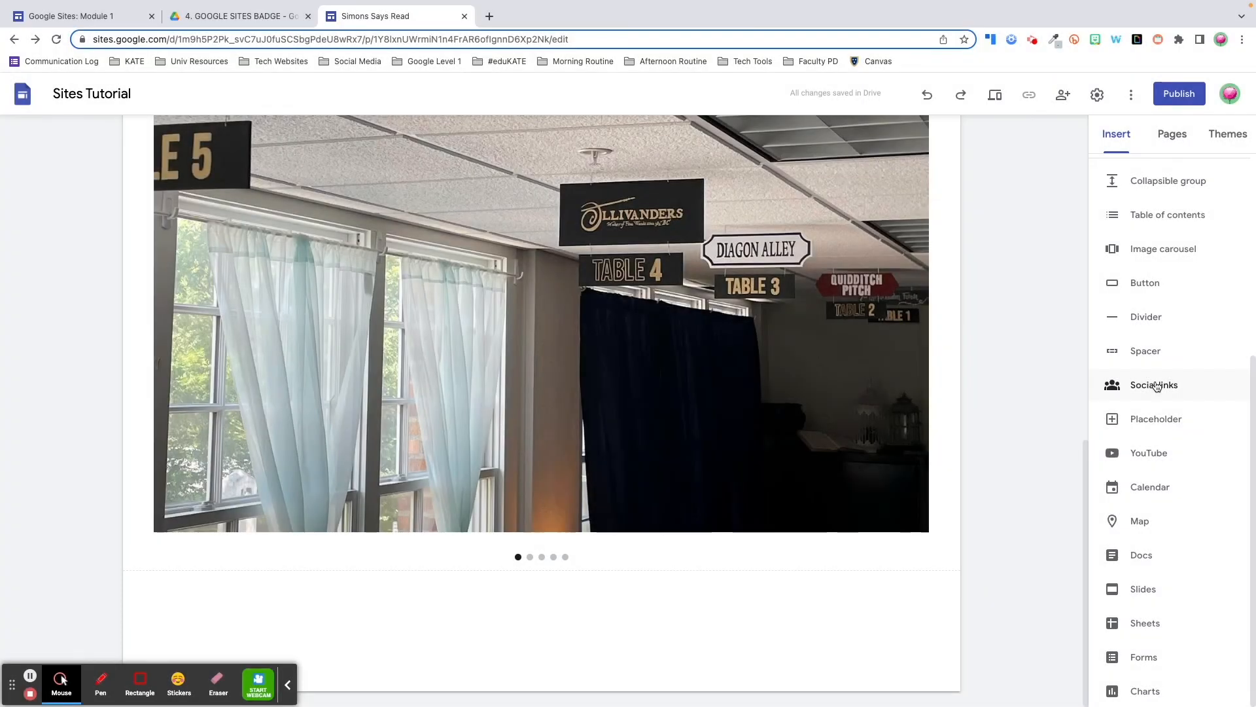
# Add a social links block with the pasted Twitter profile address below the classroom photos
pyautogui.click(1155, 385)
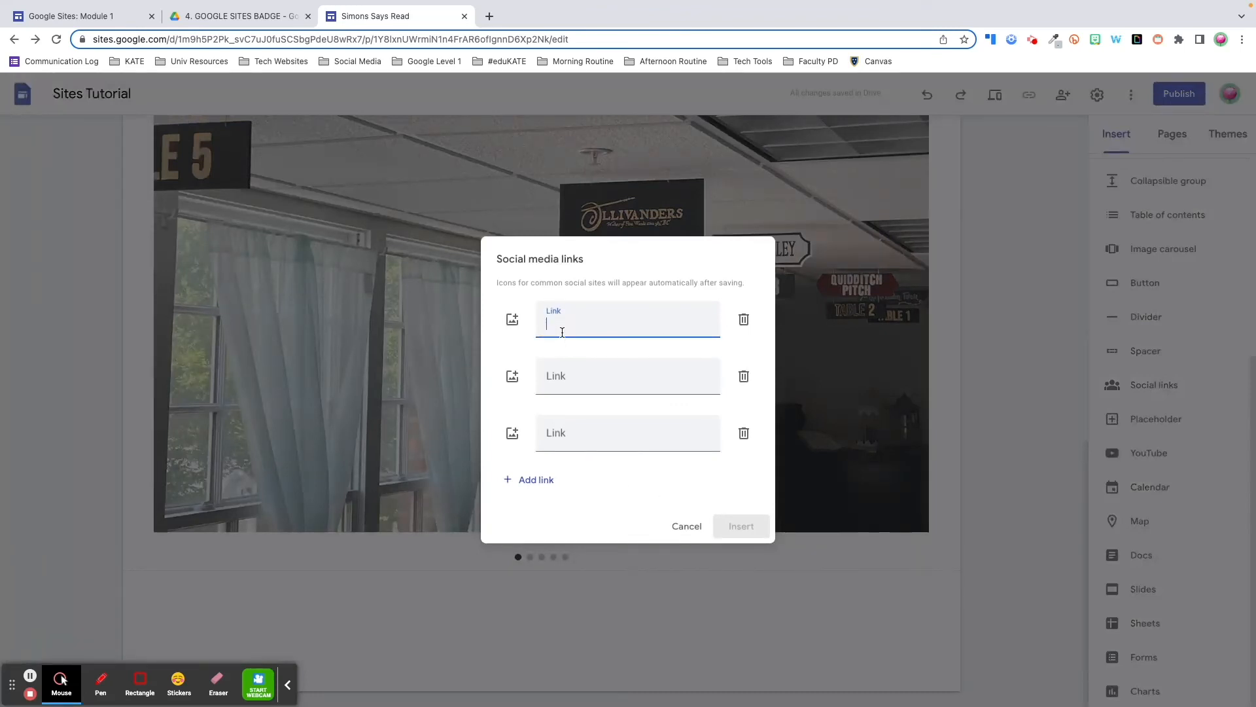
pyautogui.write('https://twitter.com/KATE_MSU')
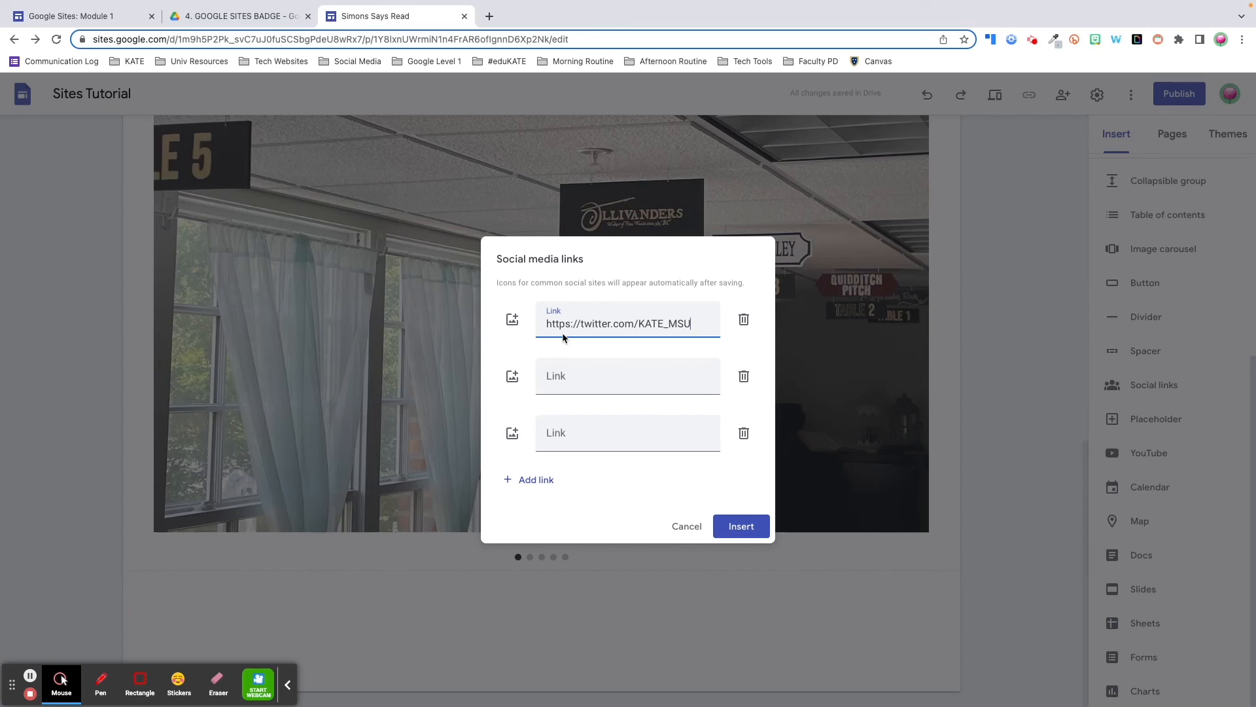
pyautogui.click(741, 527)
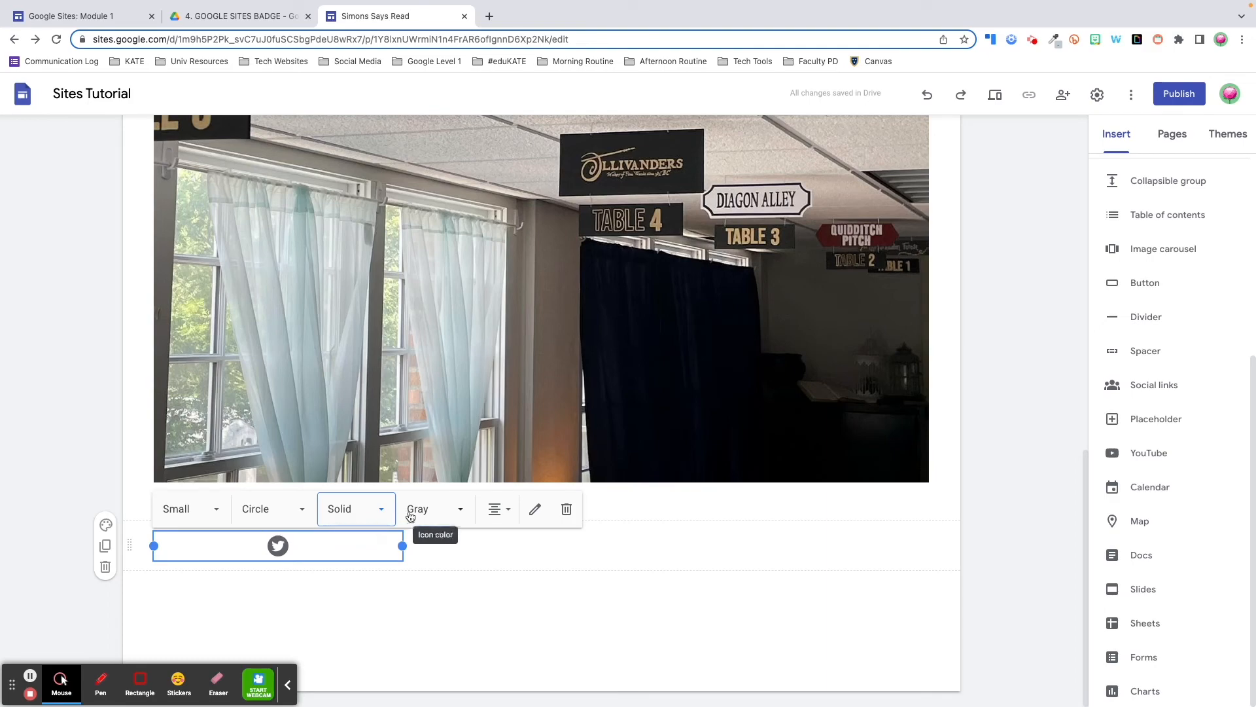
# Style the Twitter icon as Large, Square, Outline and Colored
pyautogui.click(213, 510)
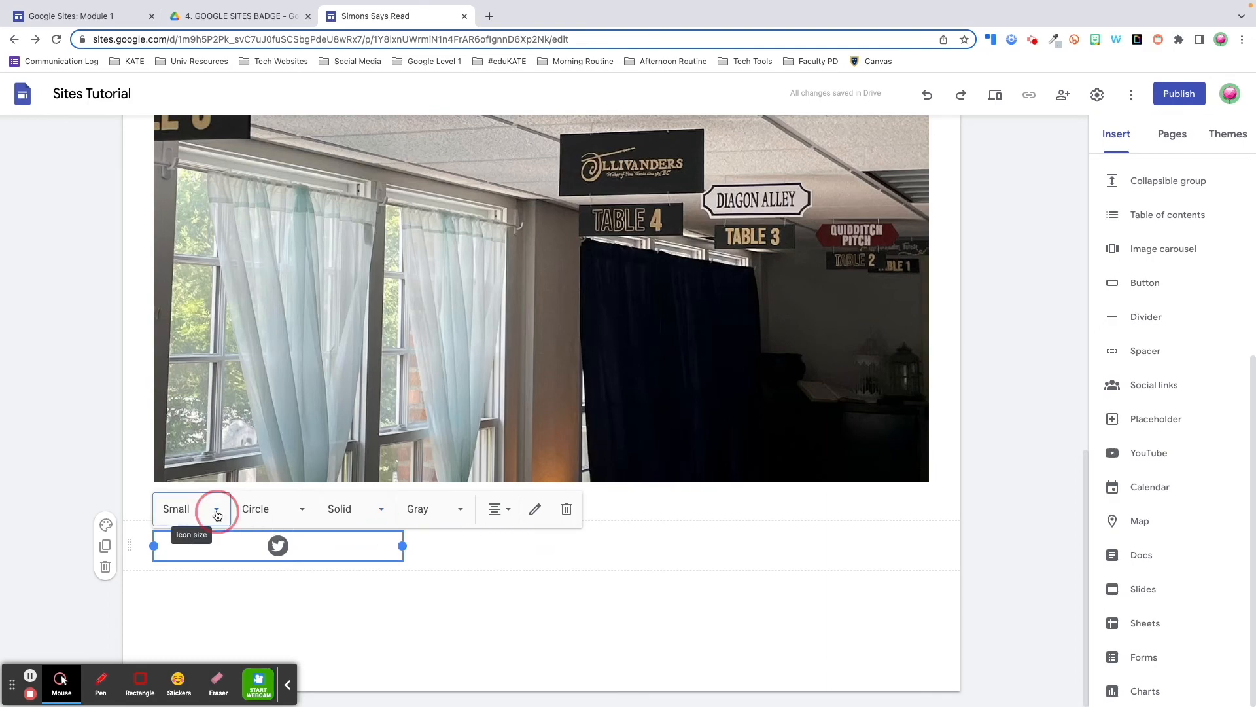
pyautogui.click(193, 609)
pyautogui.click(272, 509)
pyautogui.click(258, 578)
pyautogui.click(354, 510)
pyautogui.click(344, 576)
pyautogui.click(432, 509)
pyautogui.click(426, 548)
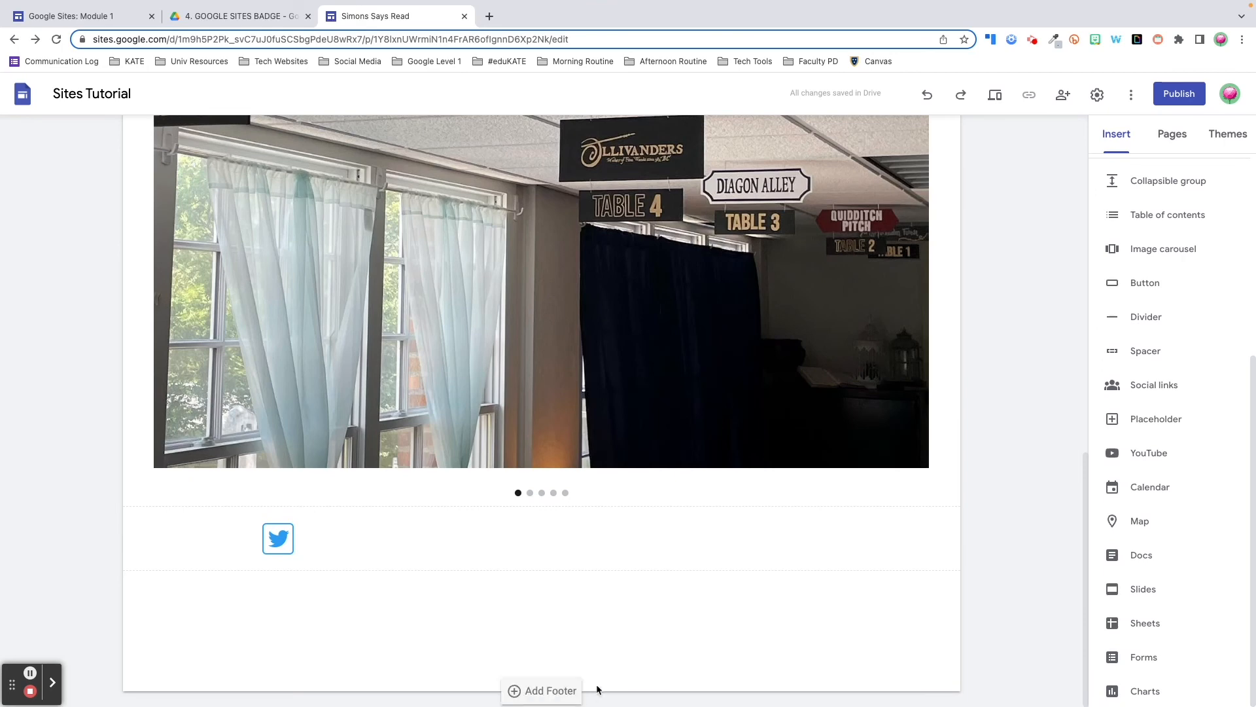
# Add a site footer holding the Twitter social link and delete its empty text box
pyautogui.click(561, 695)
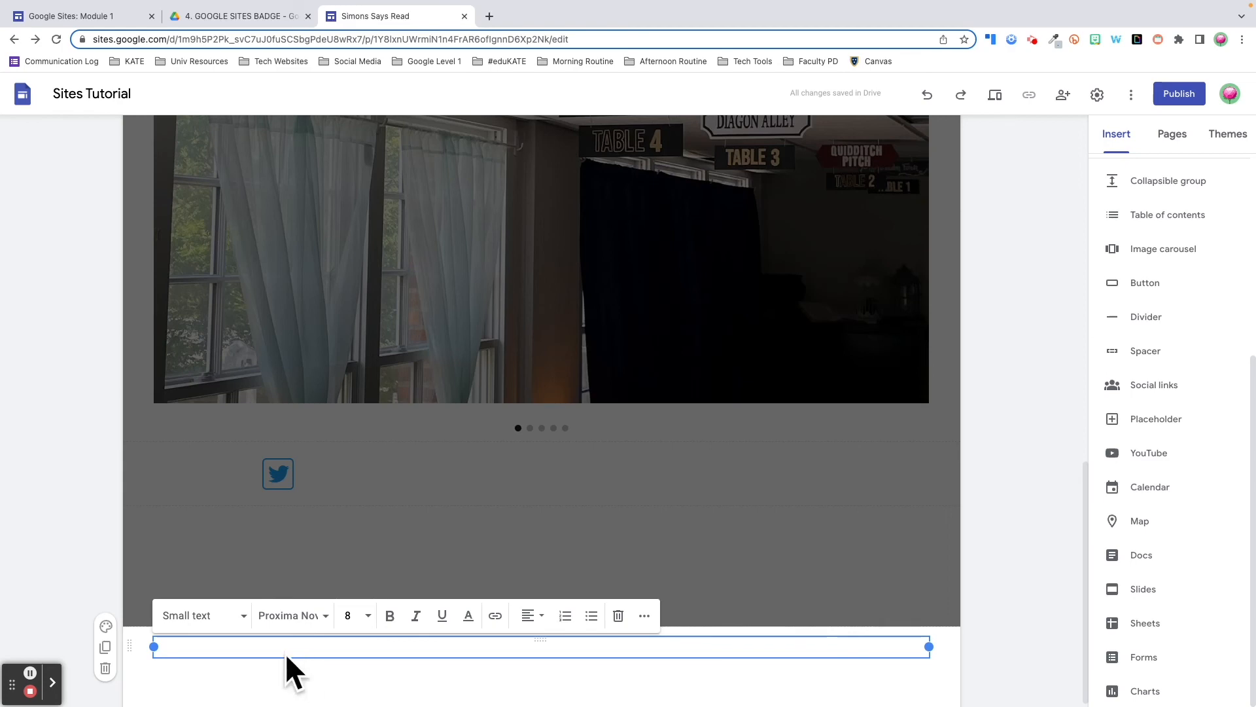
pyautogui.click(1141, 392)
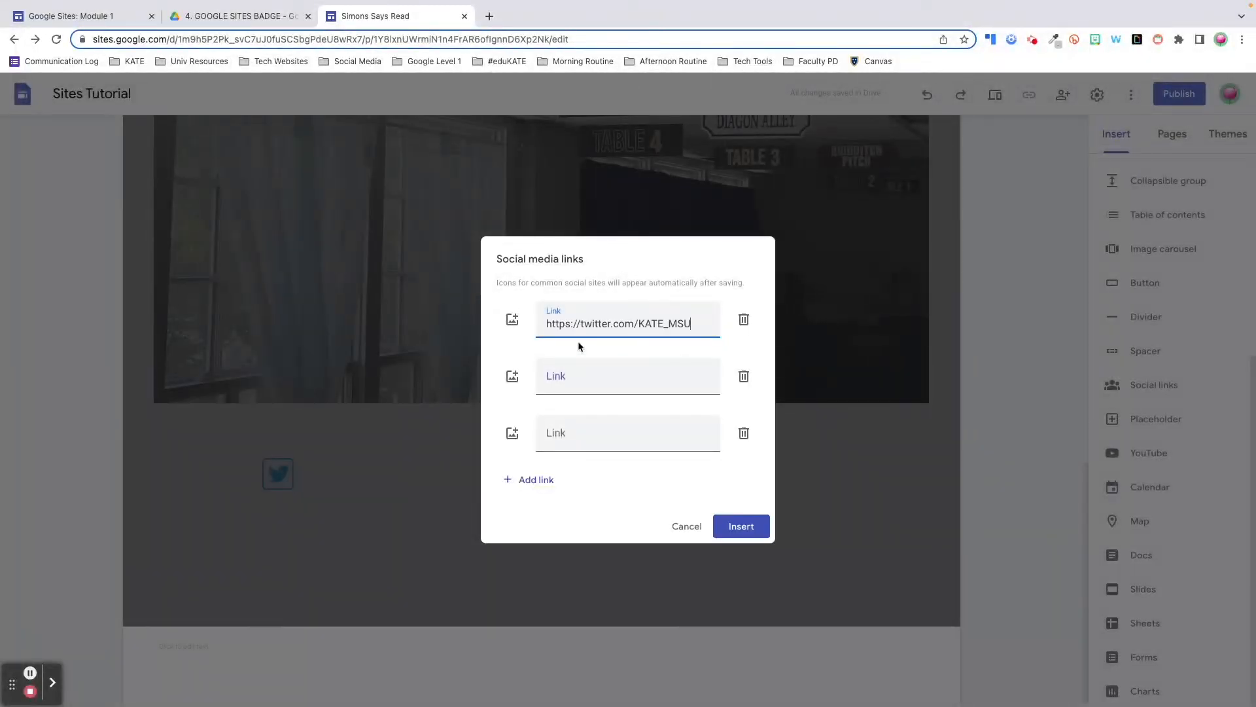
pyautogui.click(736, 526)
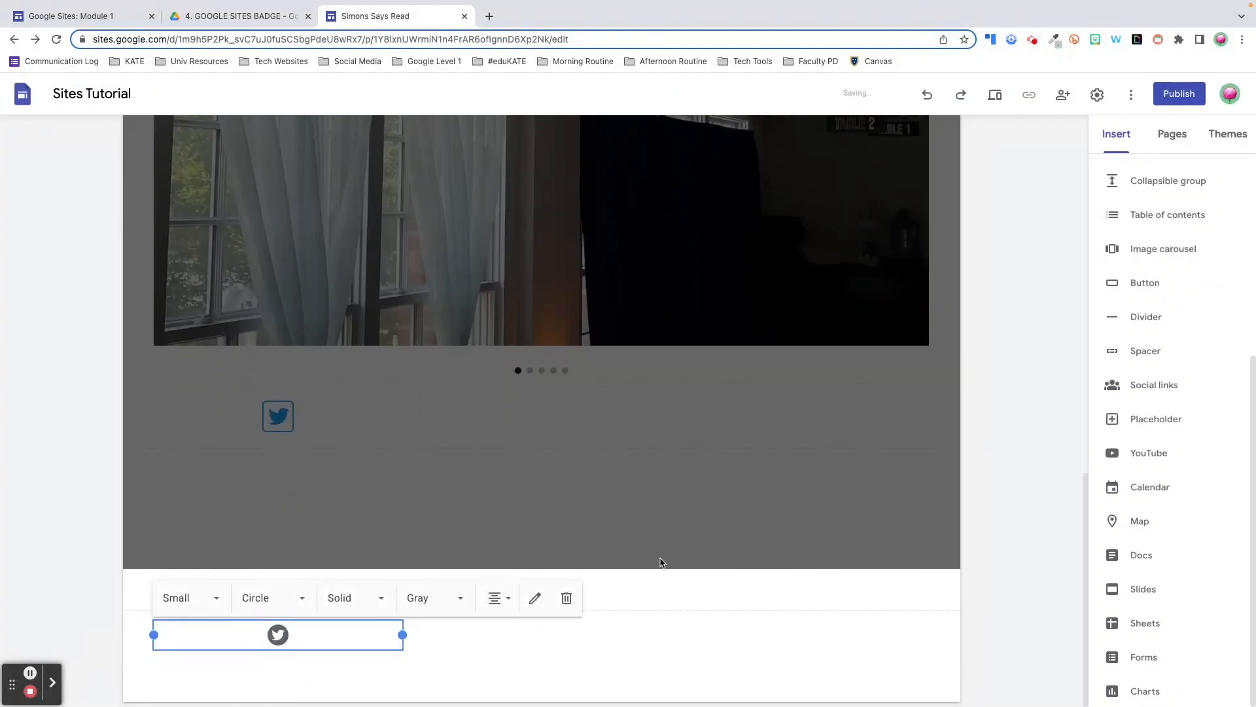
pyautogui.click(516, 641)
pyautogui.click(527, 593)
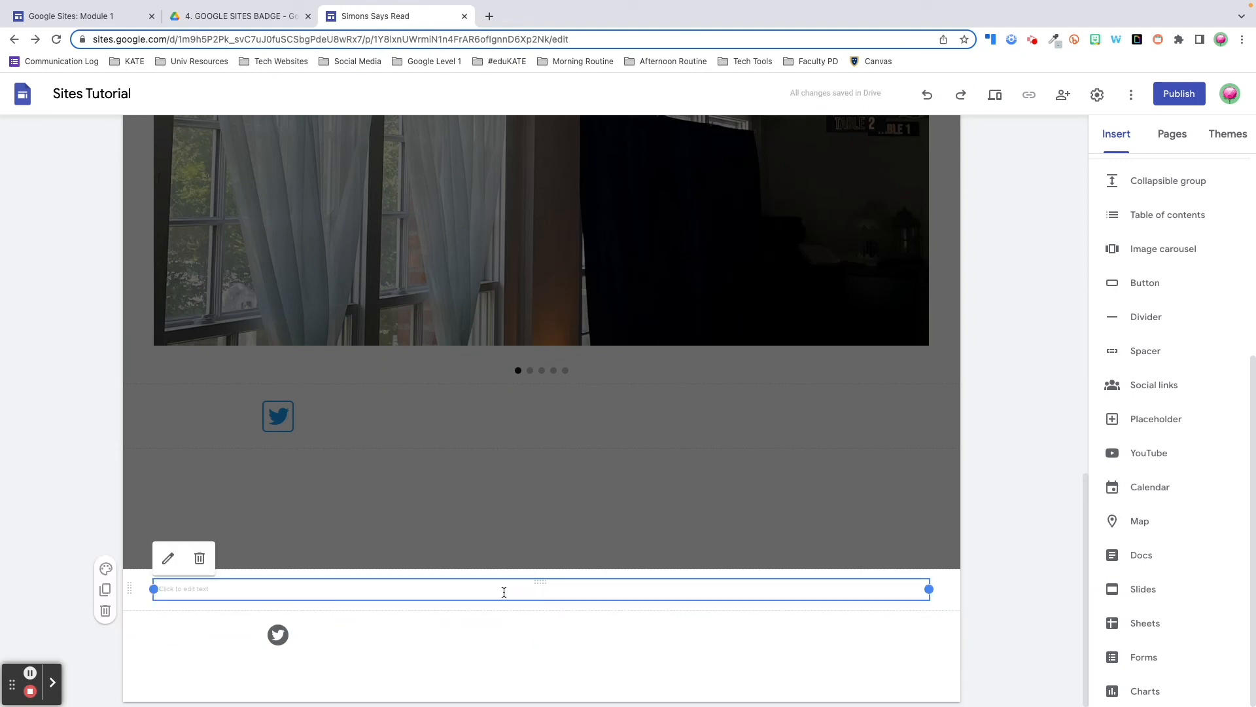
pyautogui.click(161, 597)
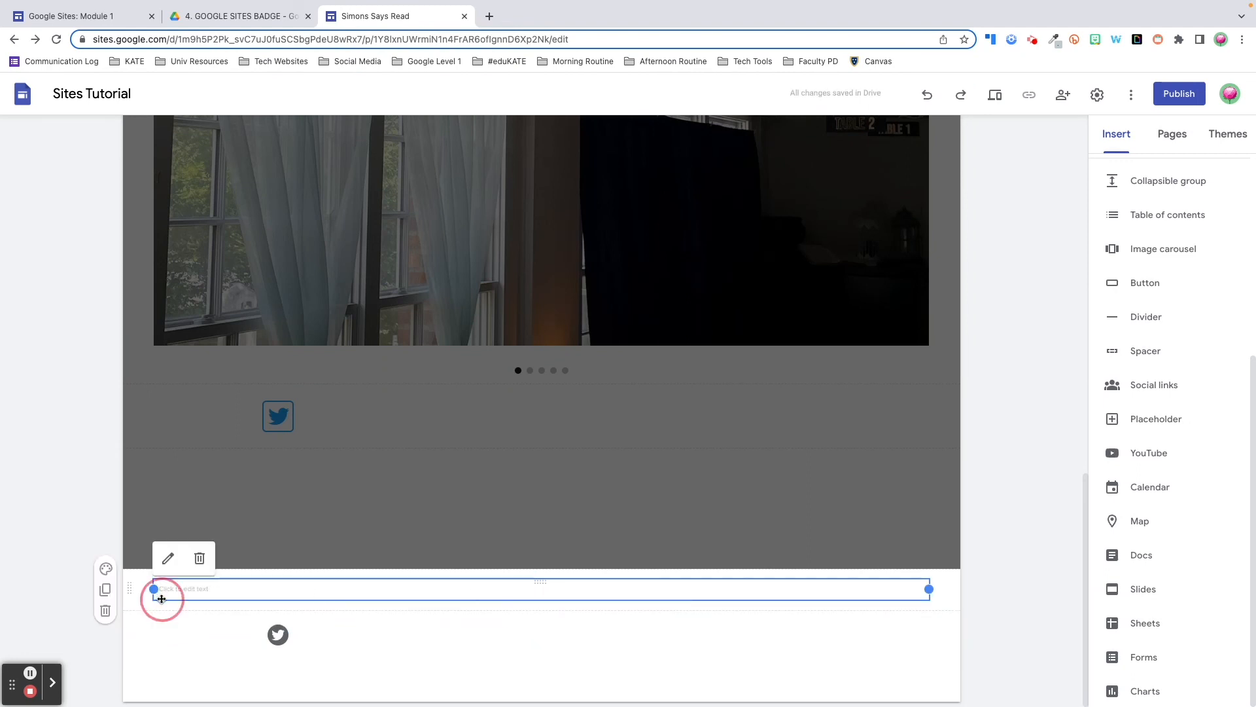
pyautogui.click(199, 559)
pyautogui.click(283, 638)
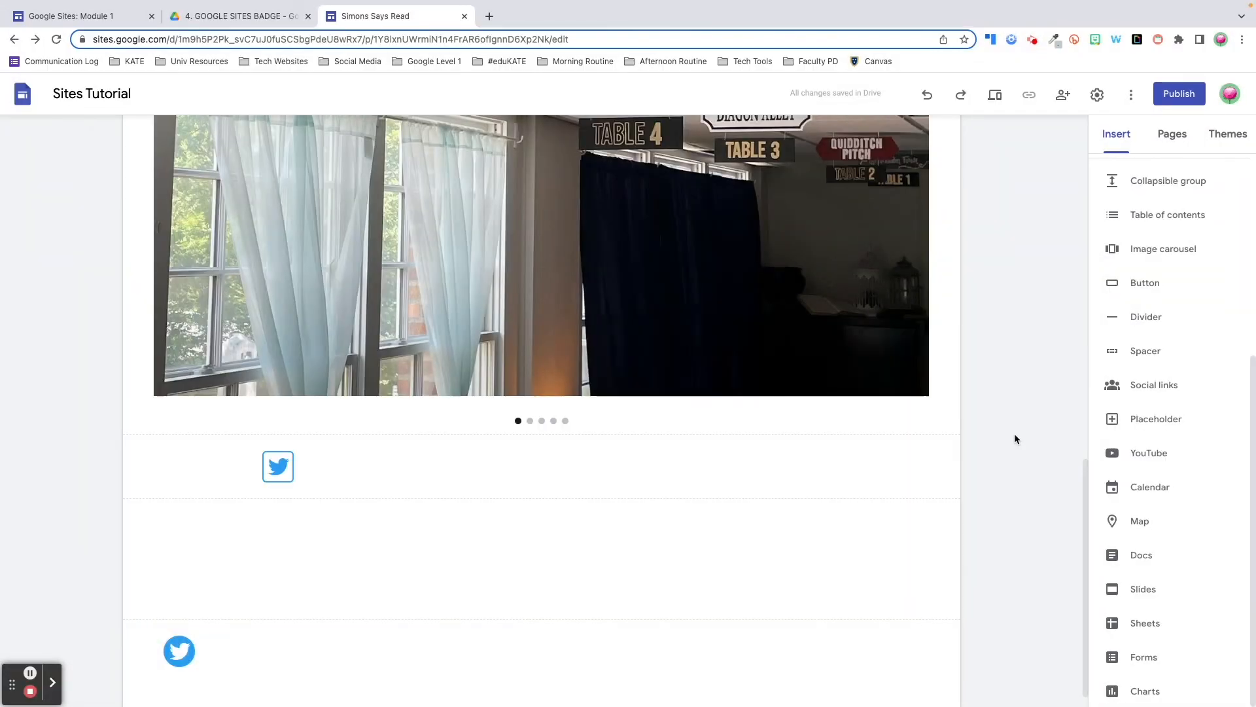
# Hide the footer on the Class Schedule & Calendar page
pyautogui.scroll(5, 1015, 438)
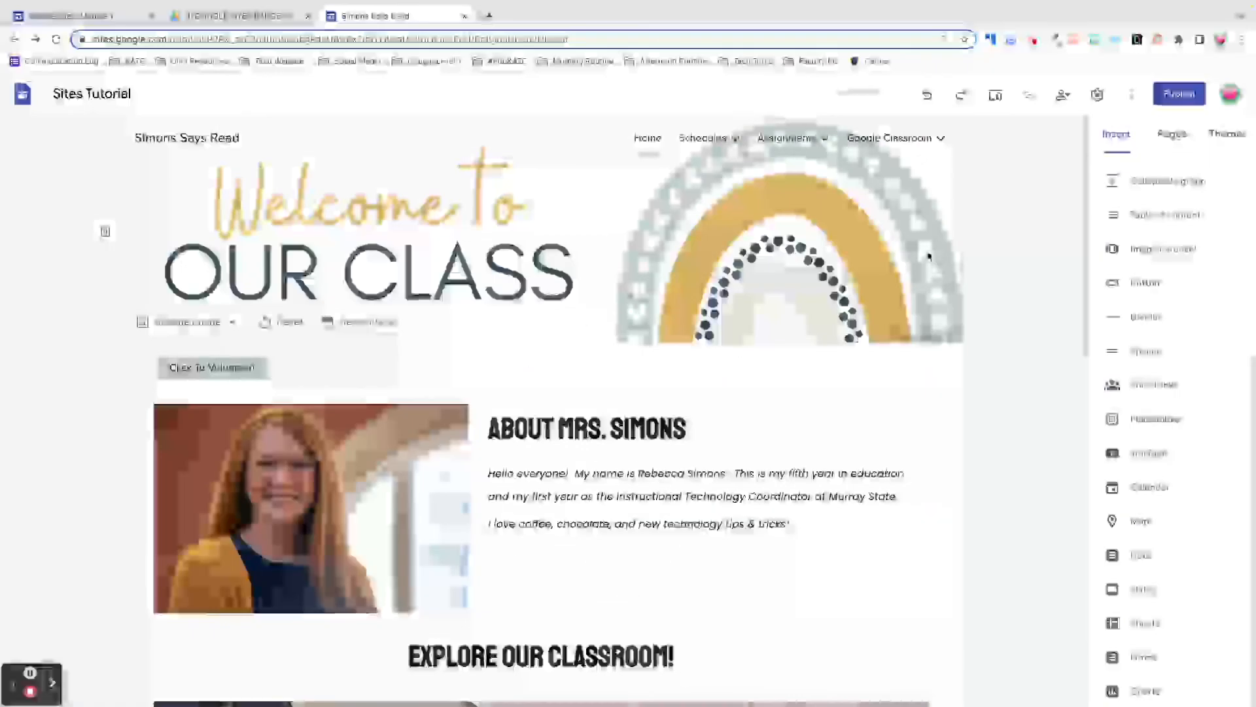
pyautogui.moveTo(696, 139)
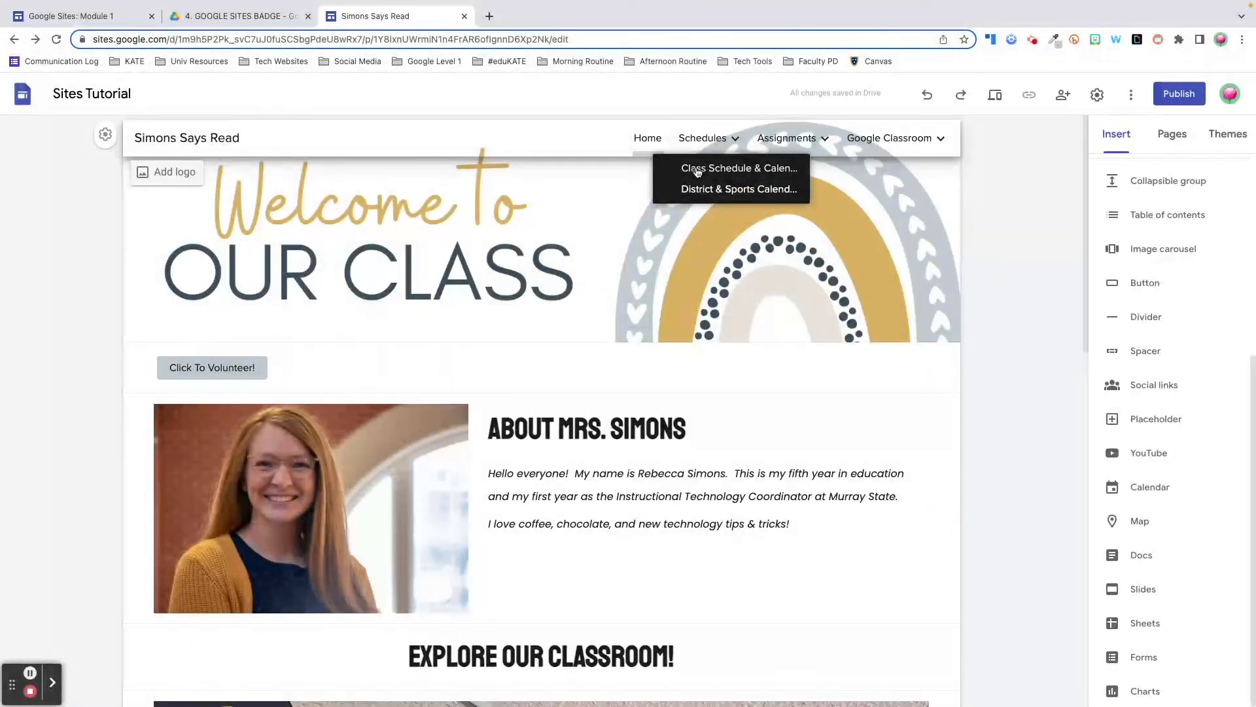
pyautogui.click(693, 169)
pyautogui.scroll(-15, 917, 297)
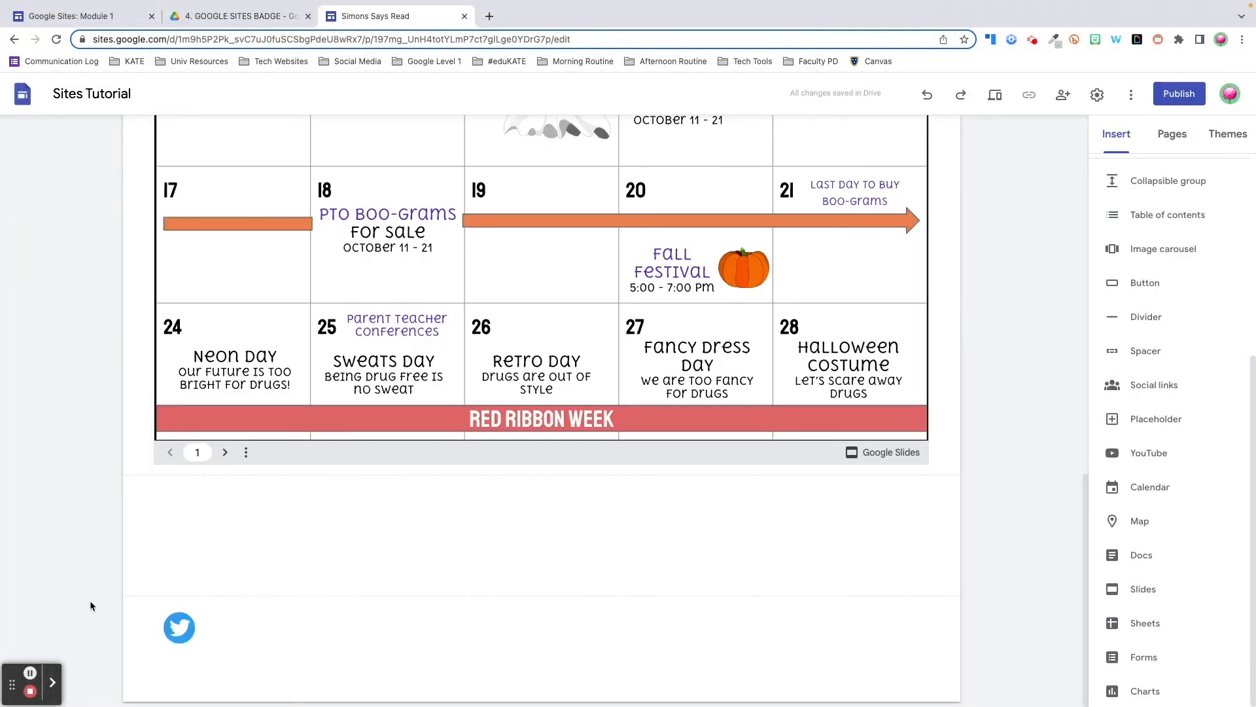
pyautogui.moveTo(140, 629)
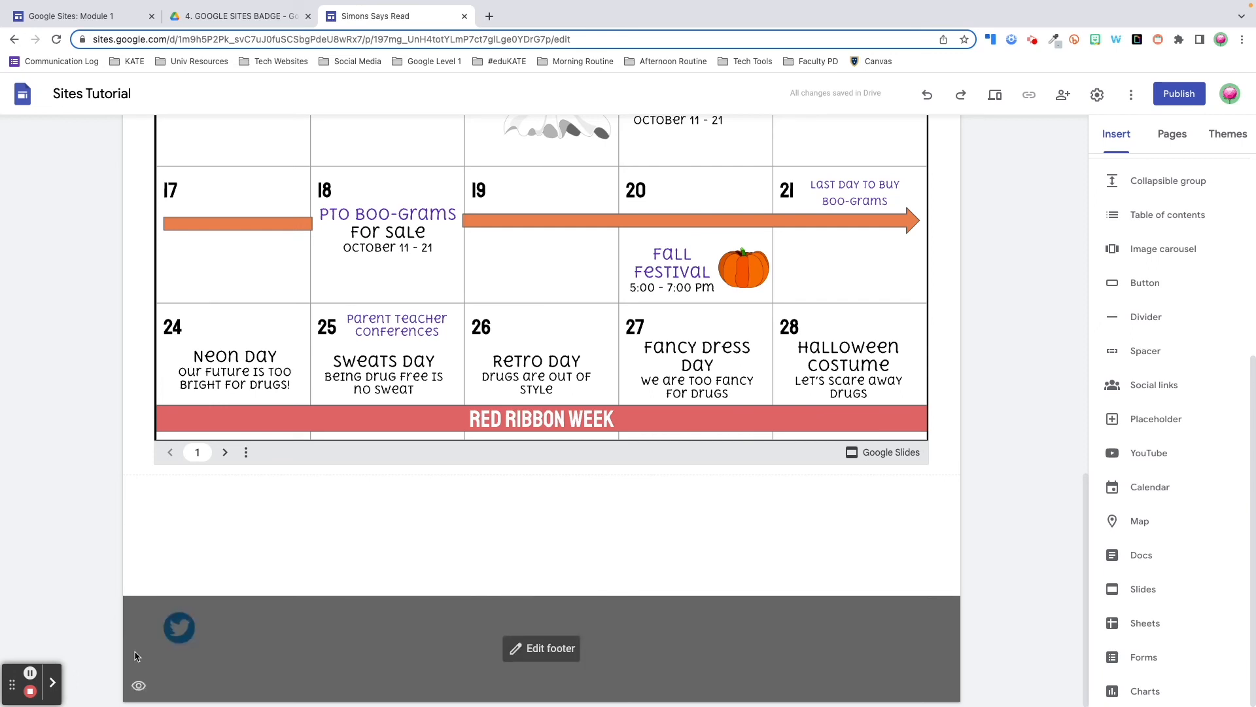
pyautogui.click(140, 687)
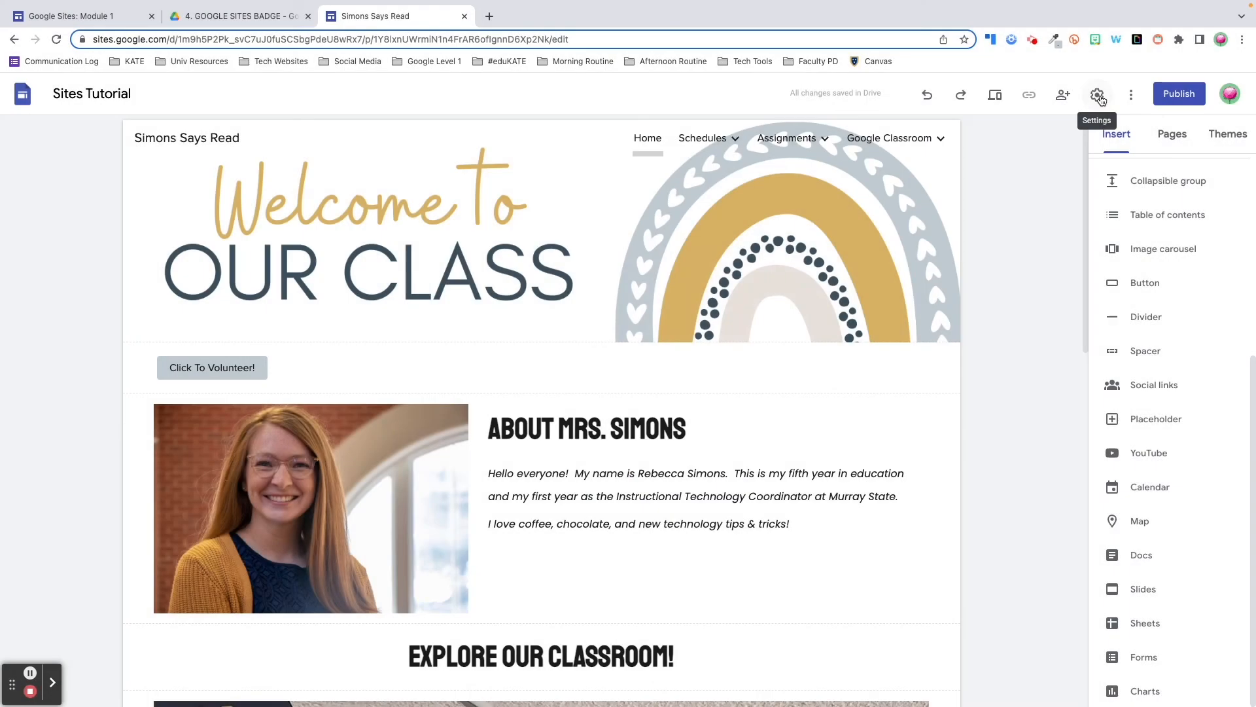
# Open site Settings to the Brand images section for the logo and favicon
pyautogui.click(1099, 96)
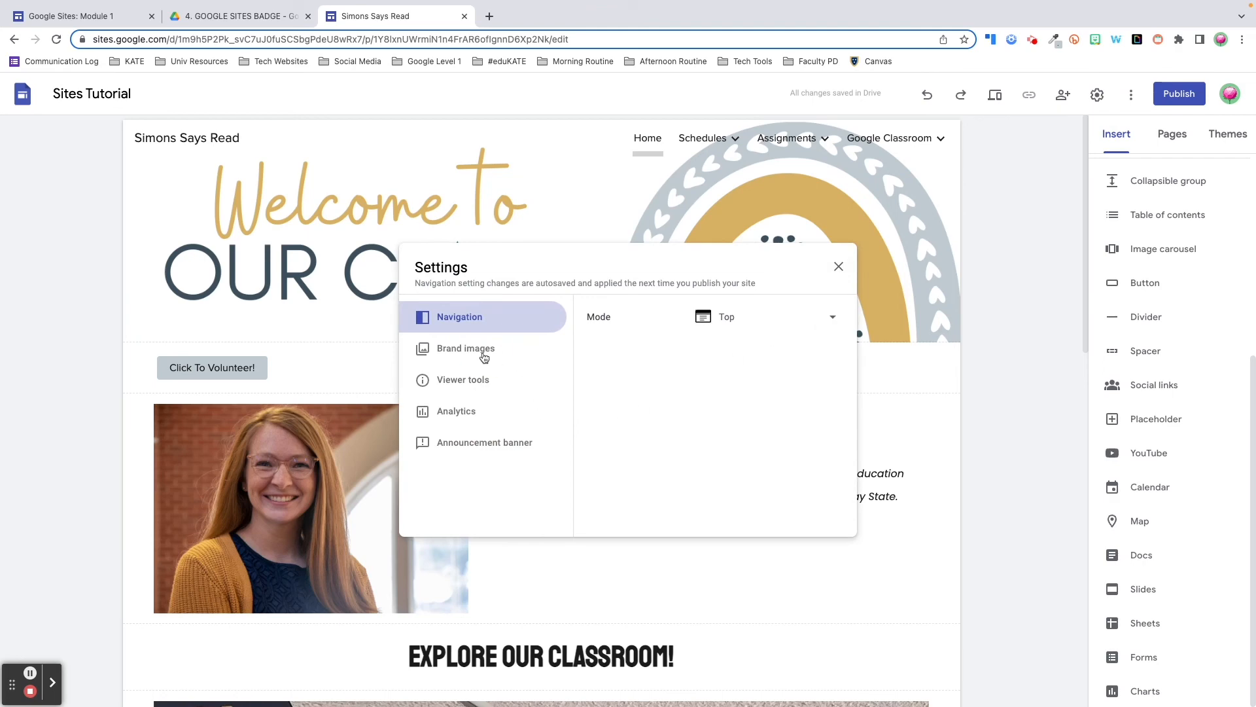
pyautogui.click(483, 356)
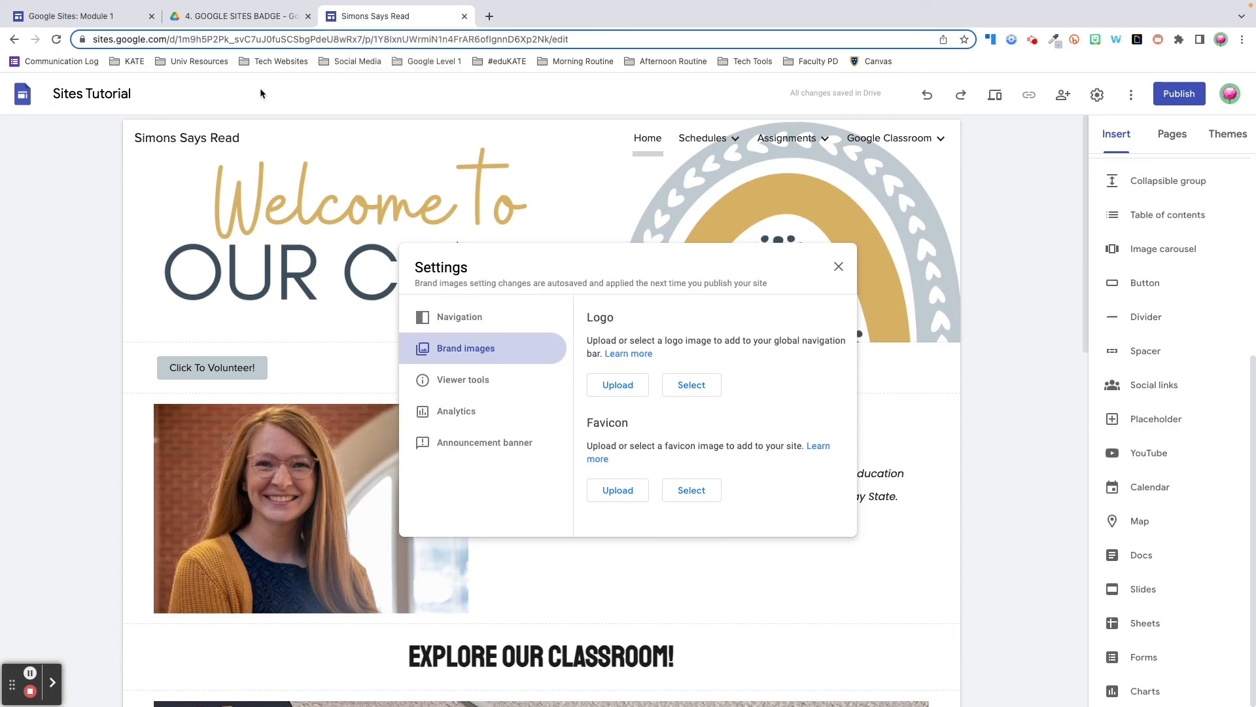
pyautogui.click(569, 61)
pyautogui.click(578, 63)
# Save the yellow-circle Bitmoji image from the Bitmoji extension to the computer
pyautogui.click(1096, 40)
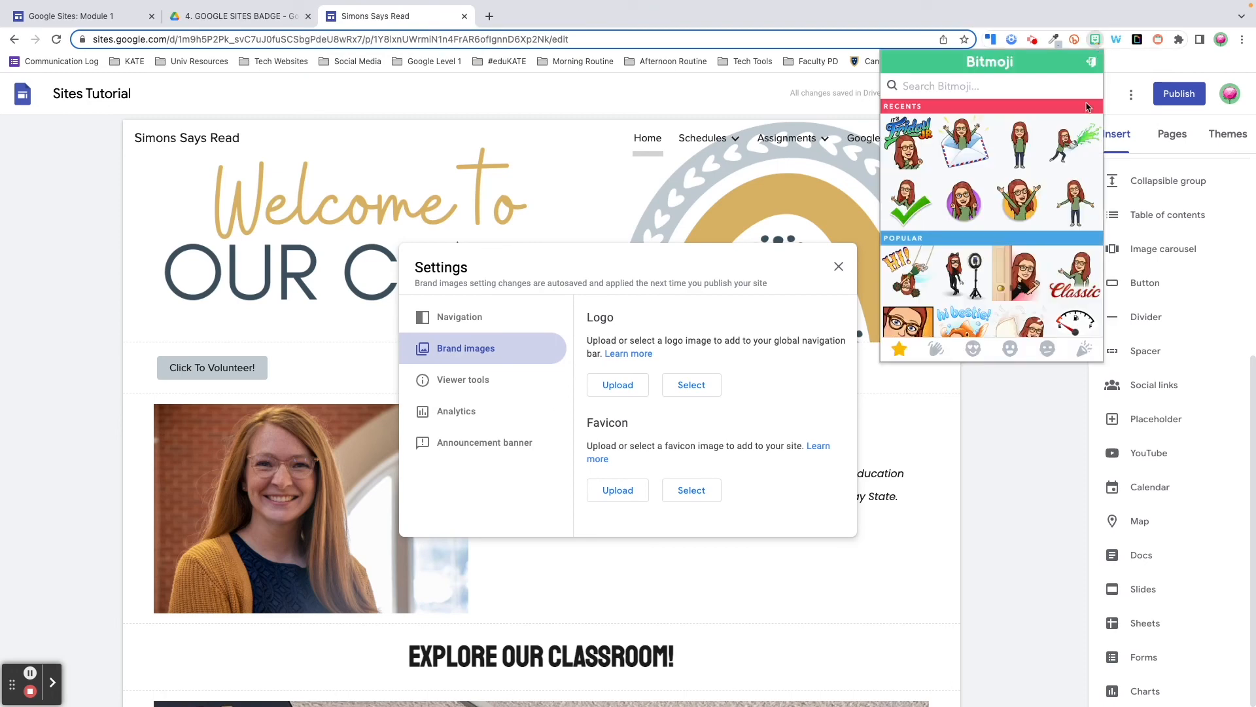
pyautogui.rightClick(1027, 207)
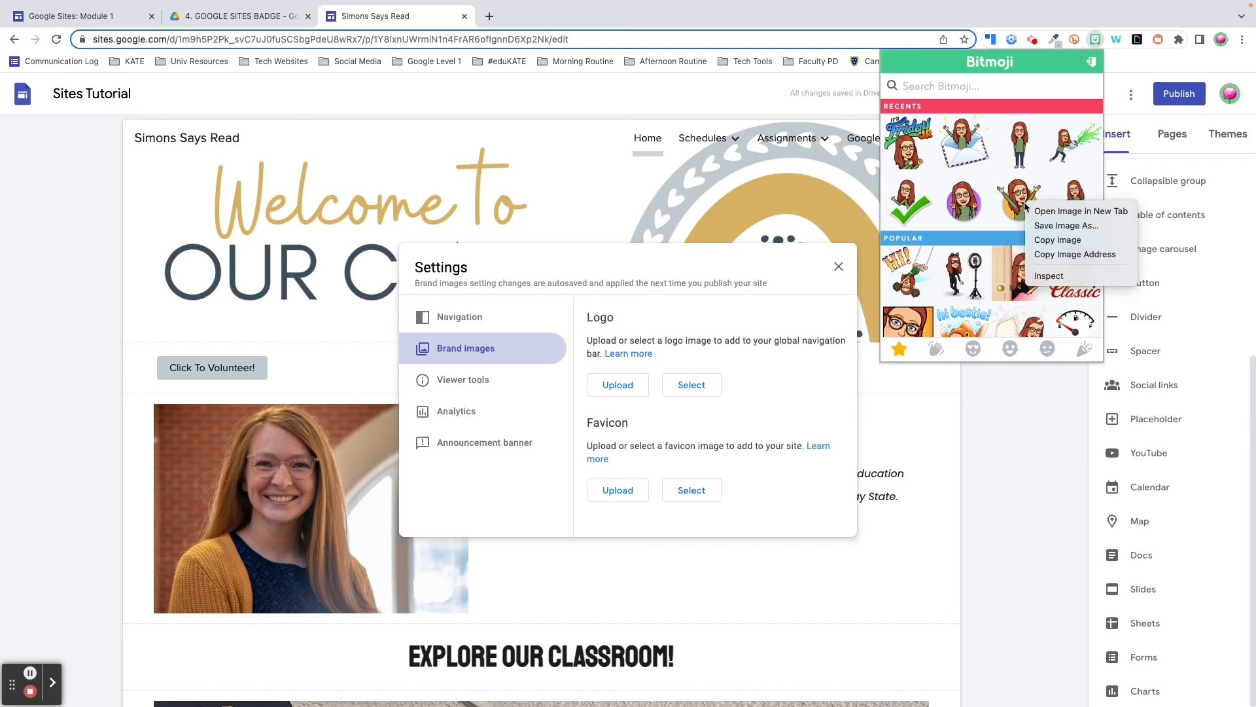
pyautogui.click(1052, 226)
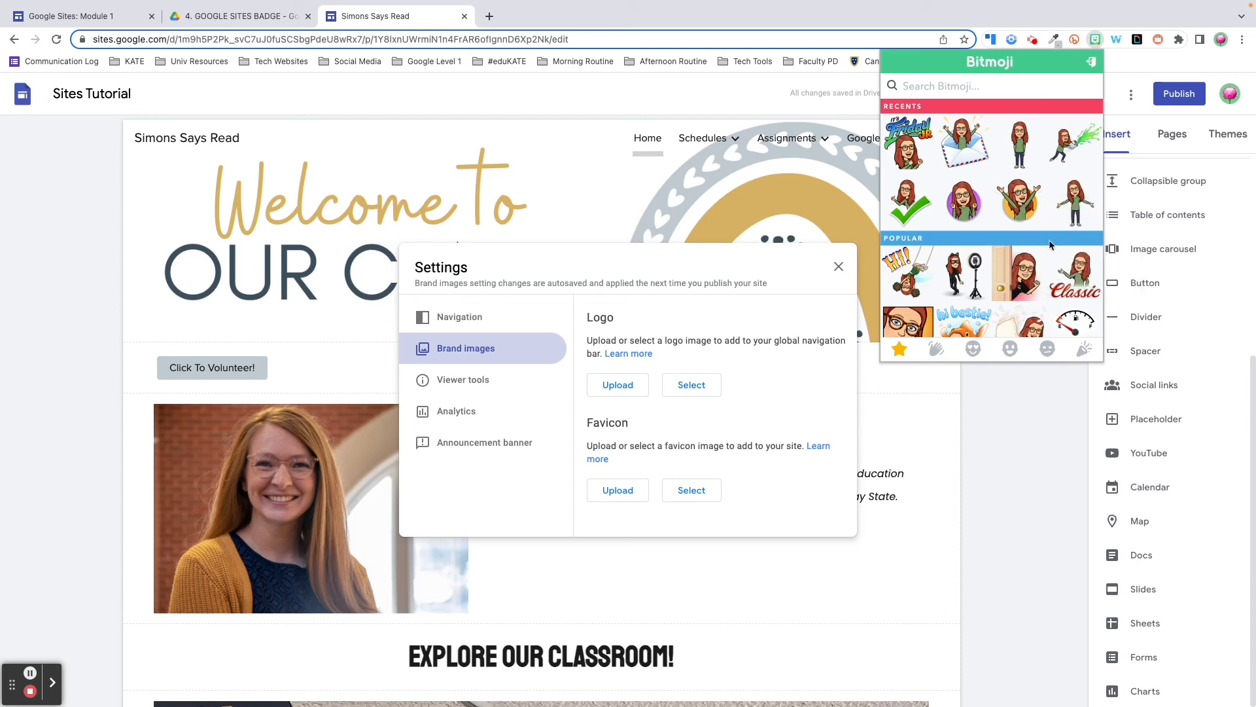
pyautogui.click(1217, 334)
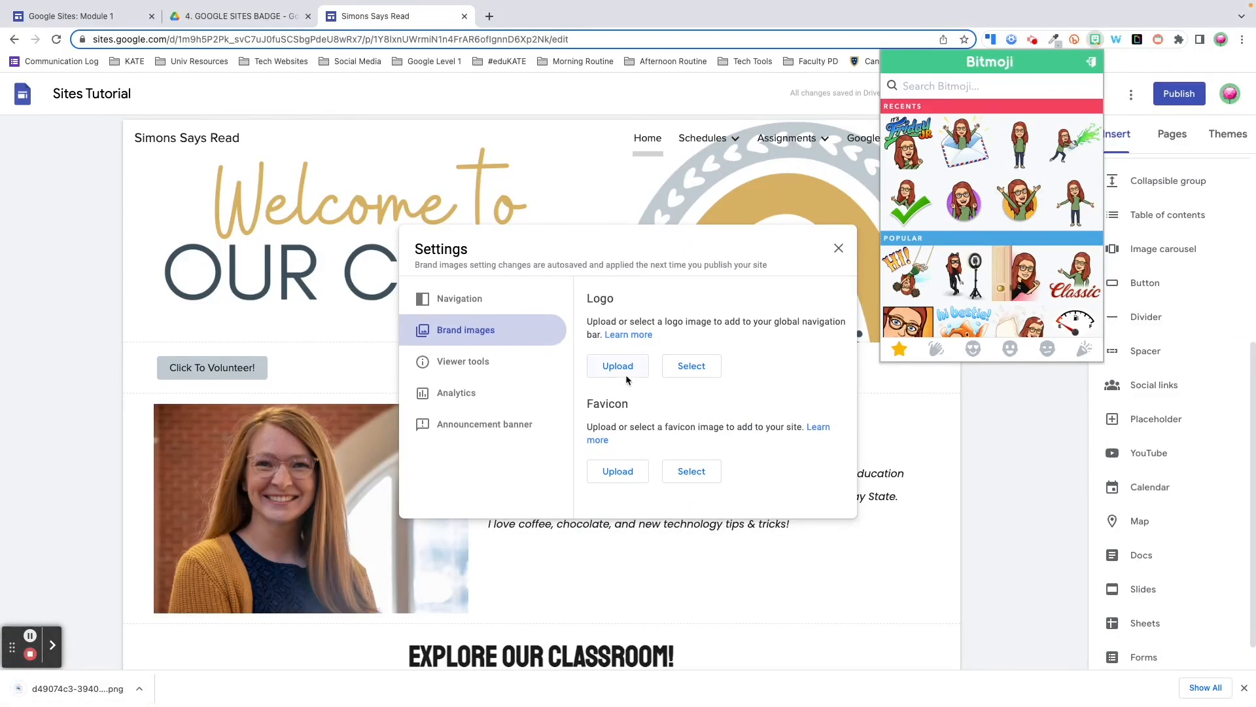
pyautogui.click(625, 371)
# Upload the Bitmoji png as both the site logo and the favicon
pyautogui.click(625, 371)
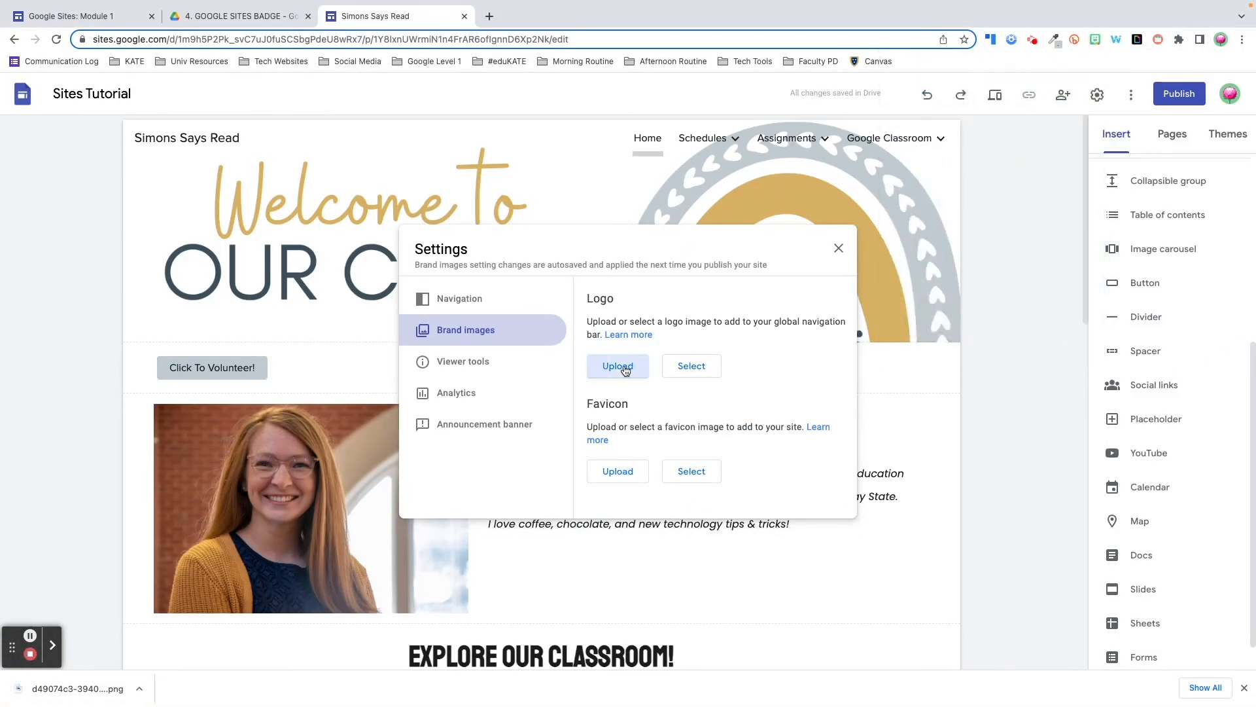
pyautogui.click(893, 595)
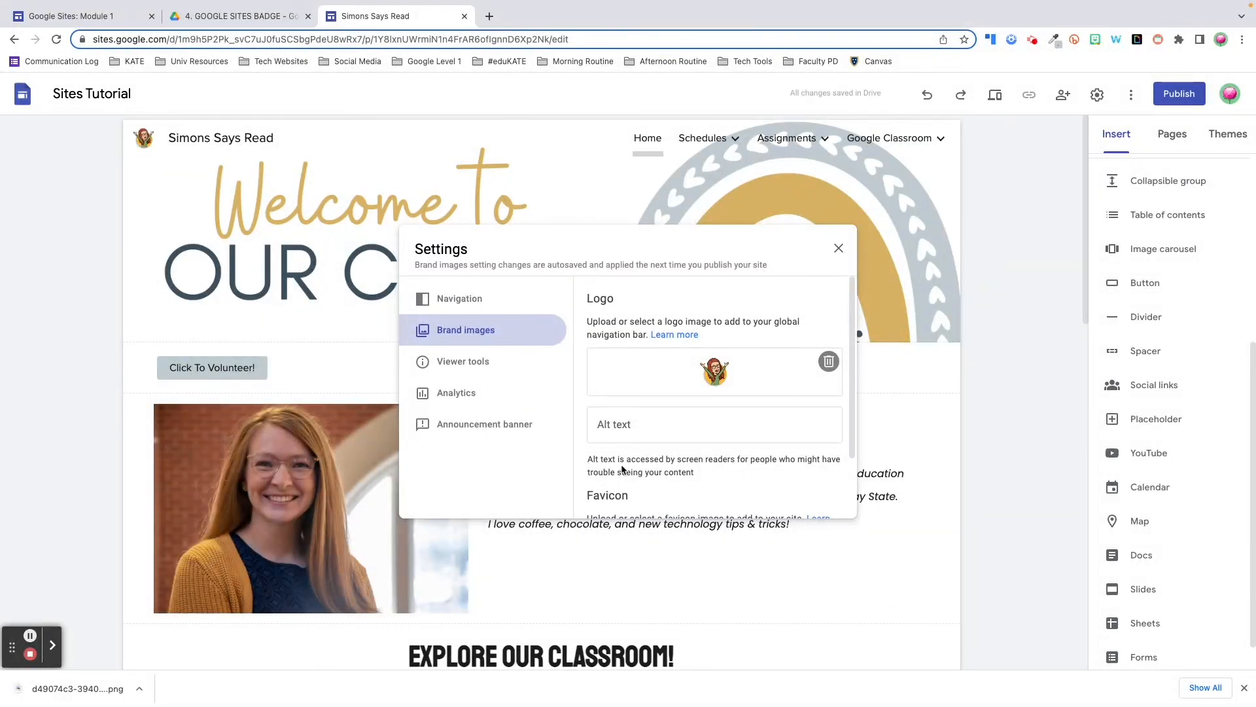
pyautogui.scroll(-2, 624, 470)
pyautogui.click(625, 488)
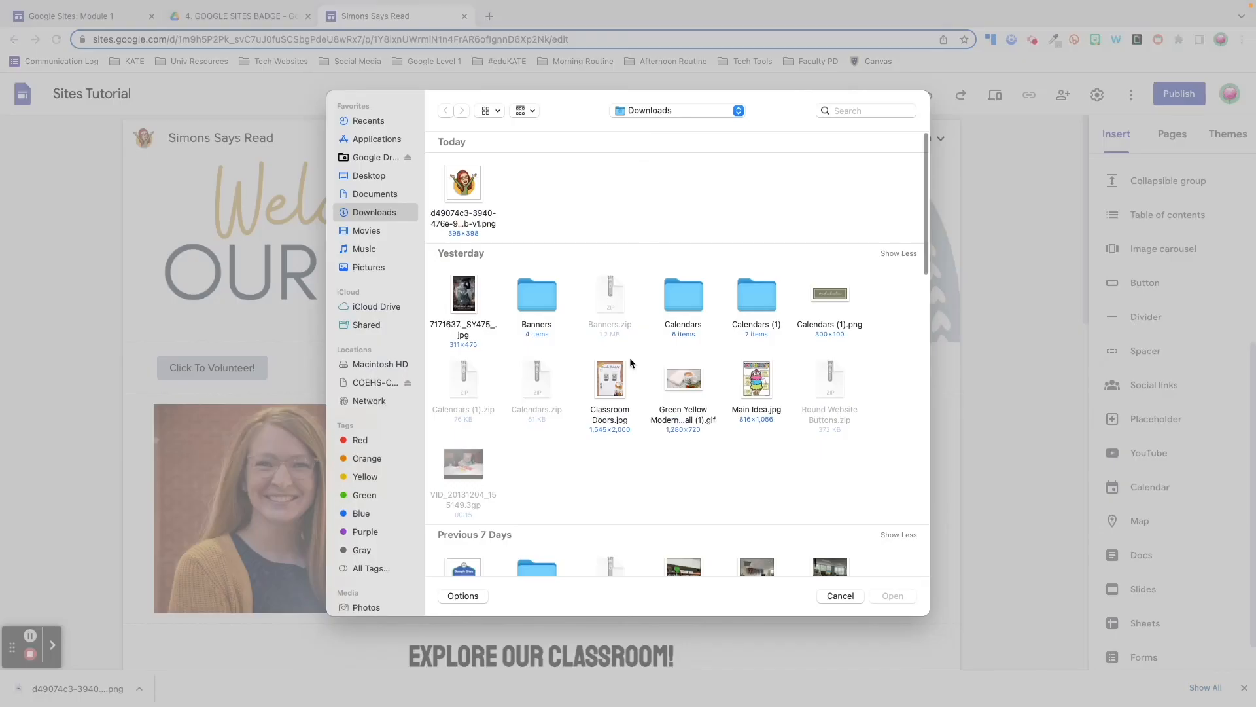
pyautogui.click(891, 594)
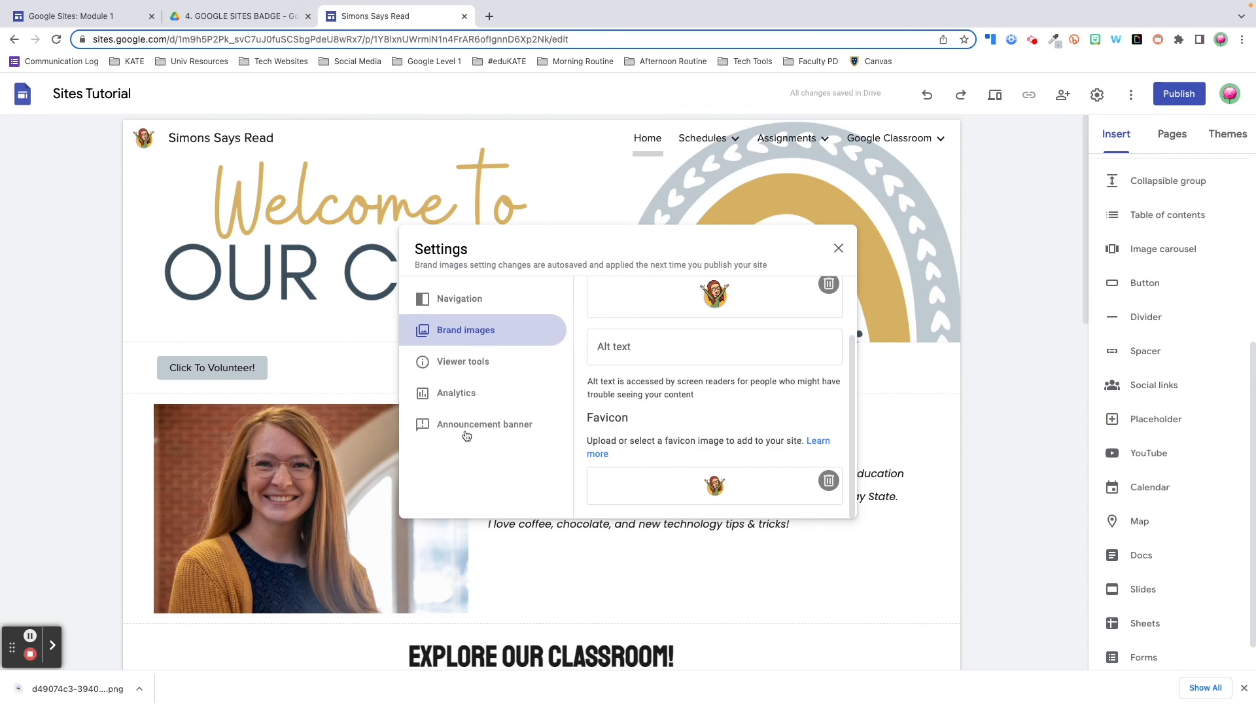
pyautogui.click(469, 431)
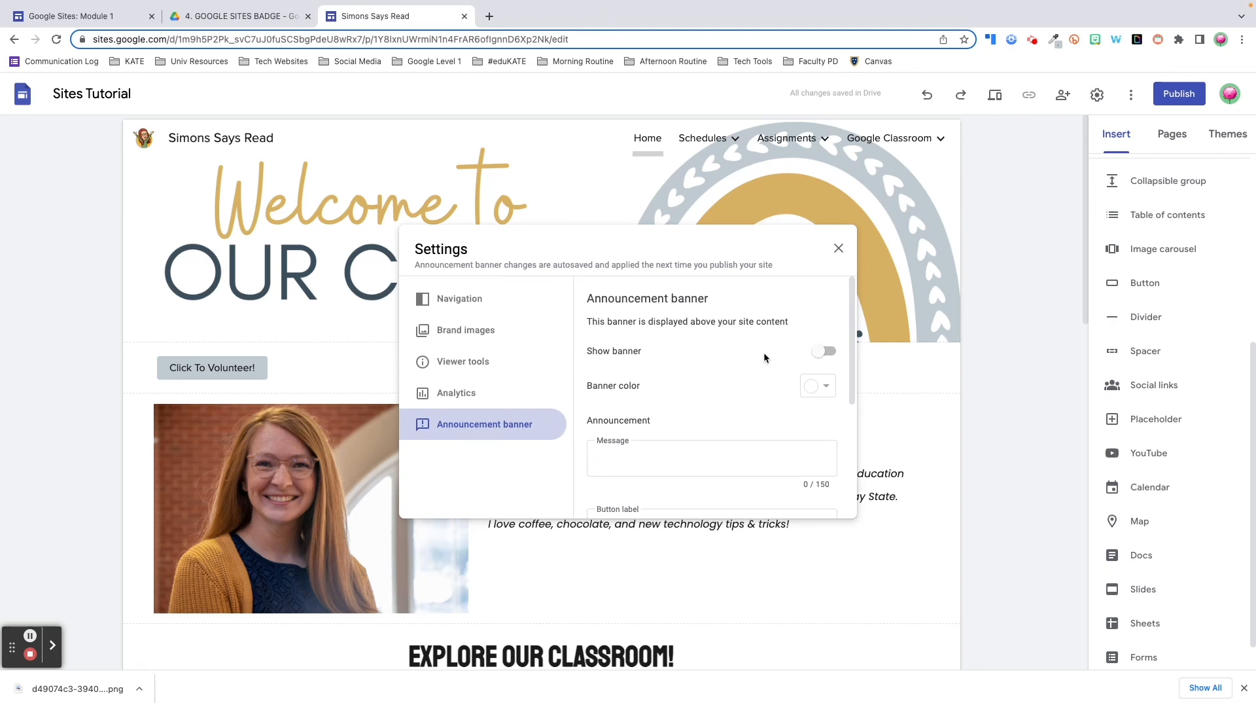
# Turn on the announcement banner and make it light grey
pyautogui.click(819, 353)
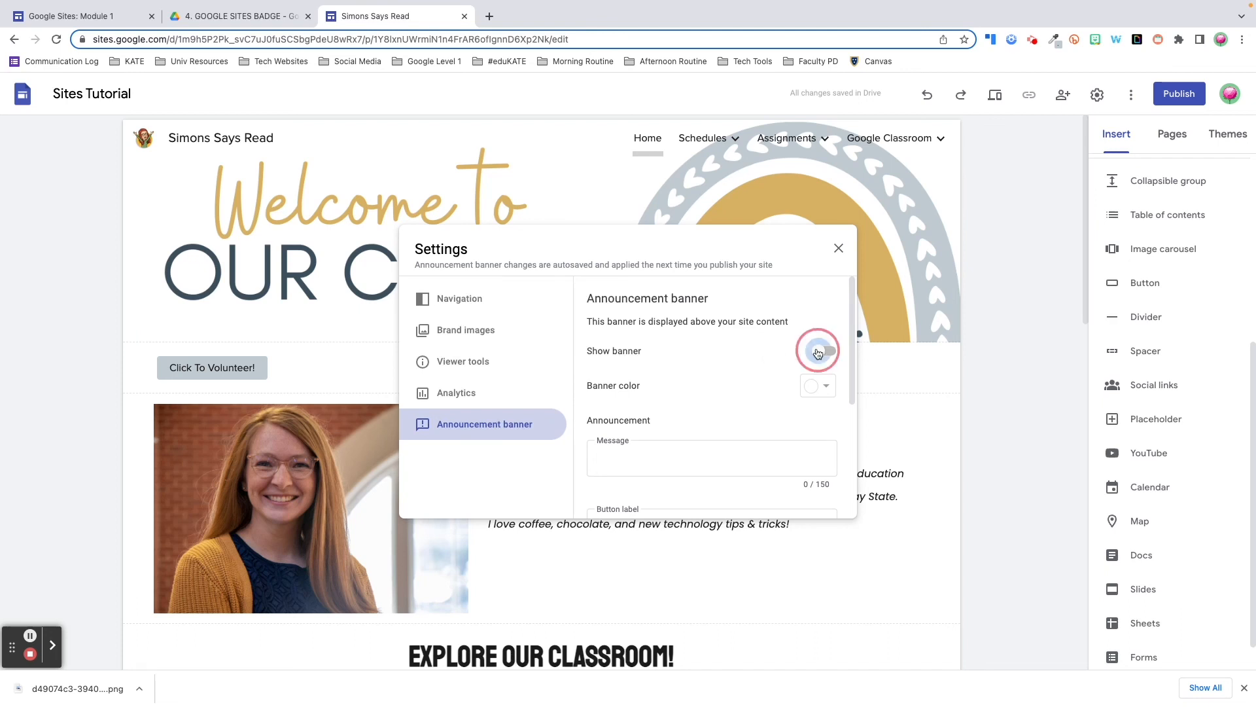
pyautogui.click(819, 386)
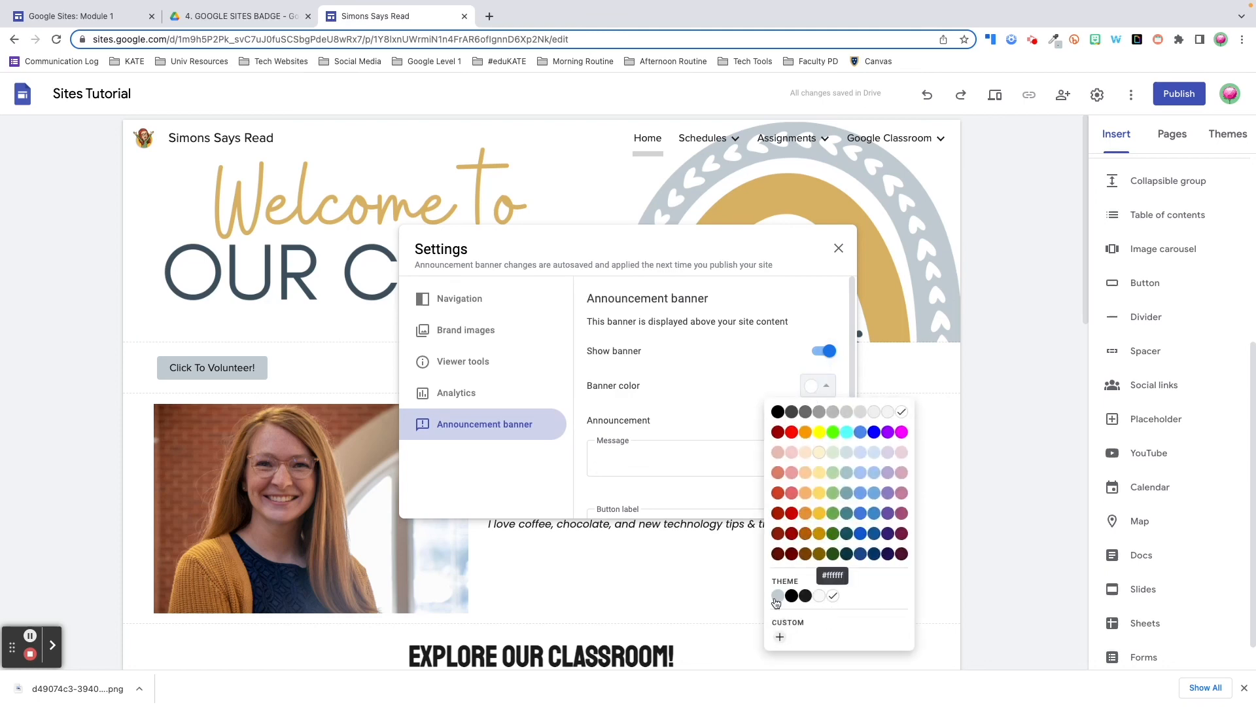
pyautogui.click(777, 597)
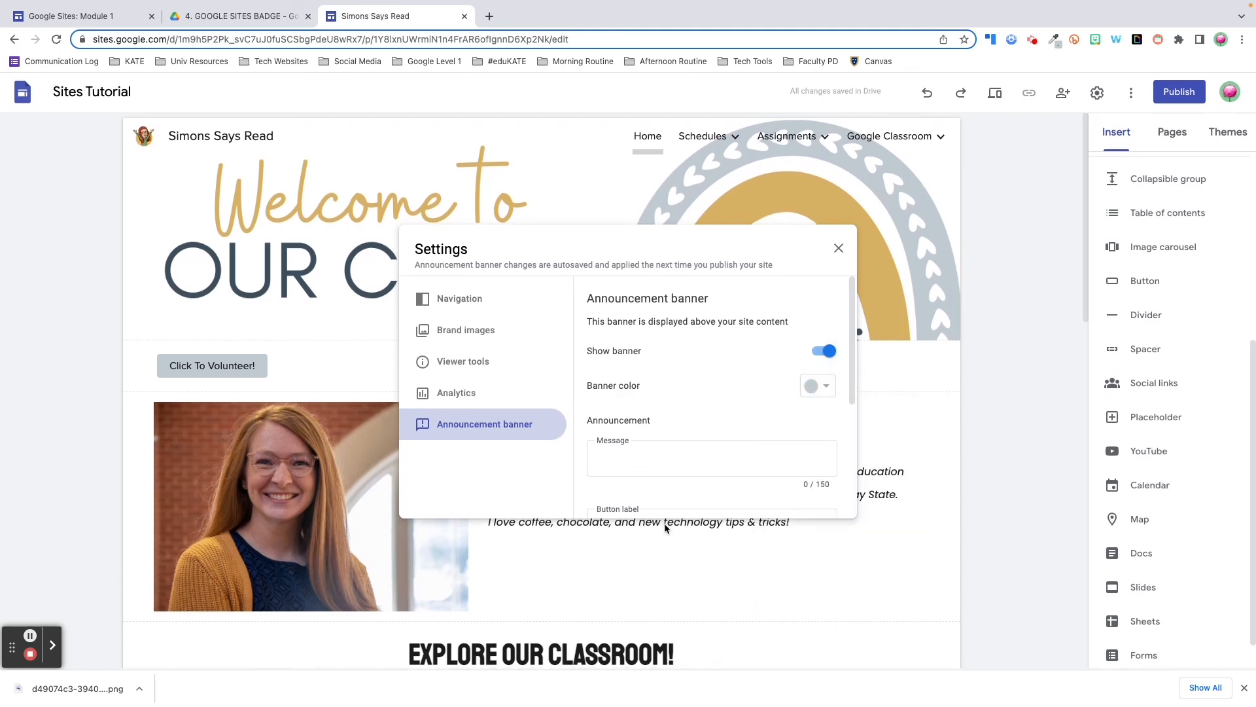
# Set banner message 'Sign Up for Parent Teacher Conferences' and a 'Sign Up Now' button linking in a new tab
pyautogui.click(645, 458)
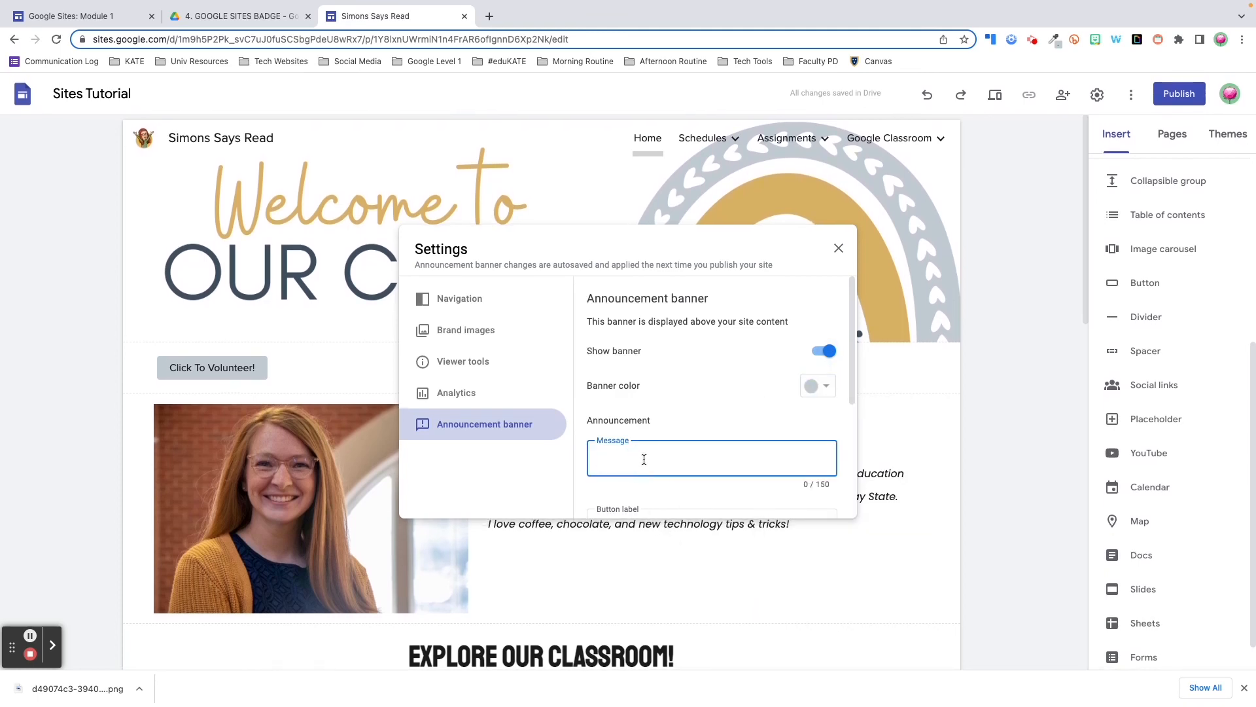
pyautogui.write('Sign Up for Parent Teacher Conferences')
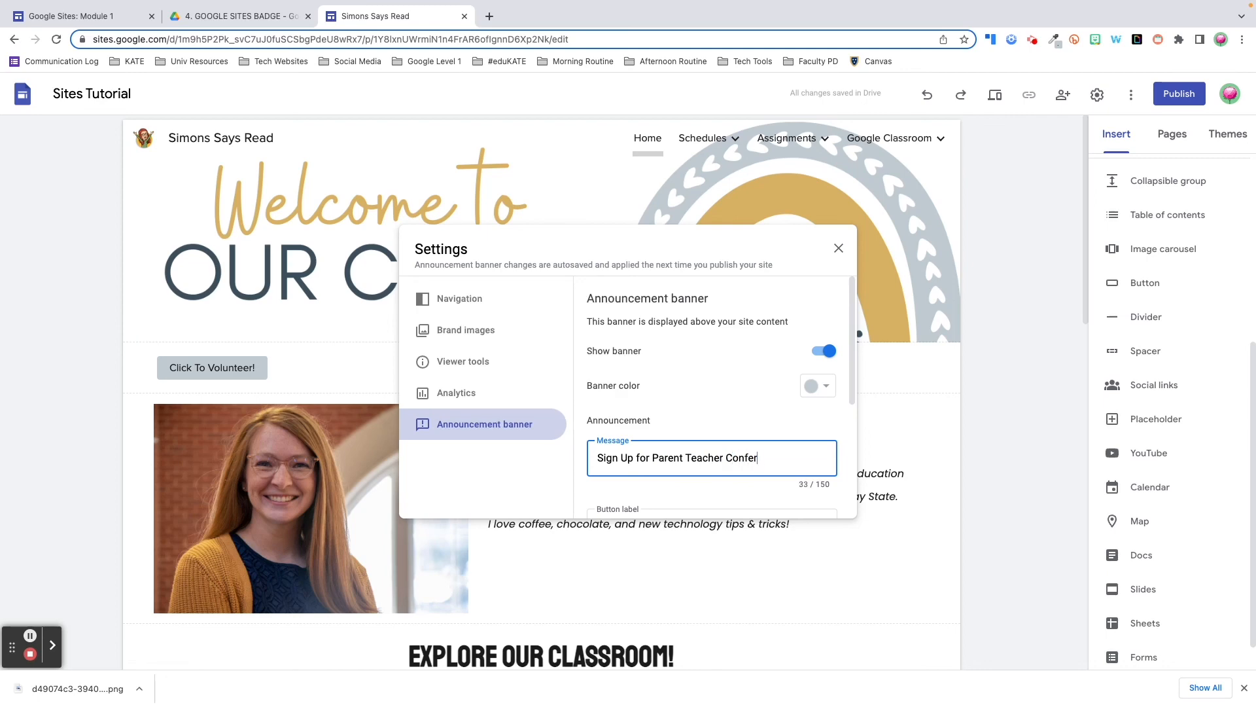
pyautogui.press('Tab')
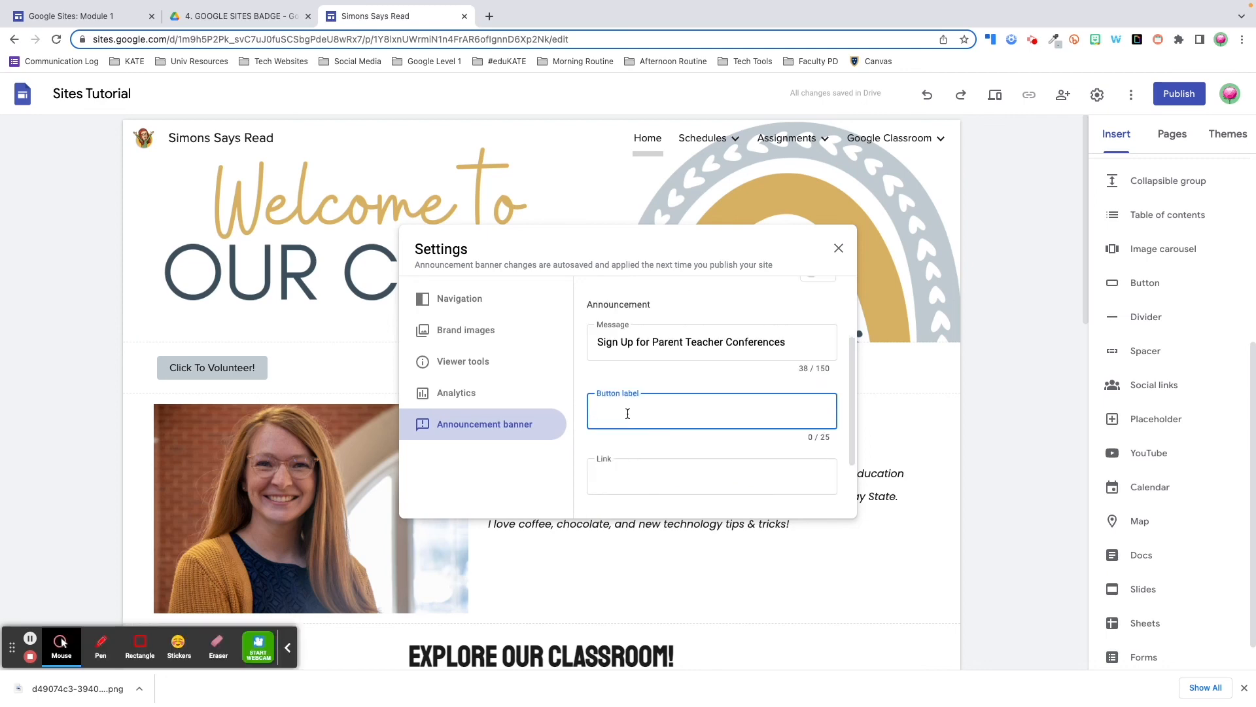
pyautogui.write('Sign Up Now')
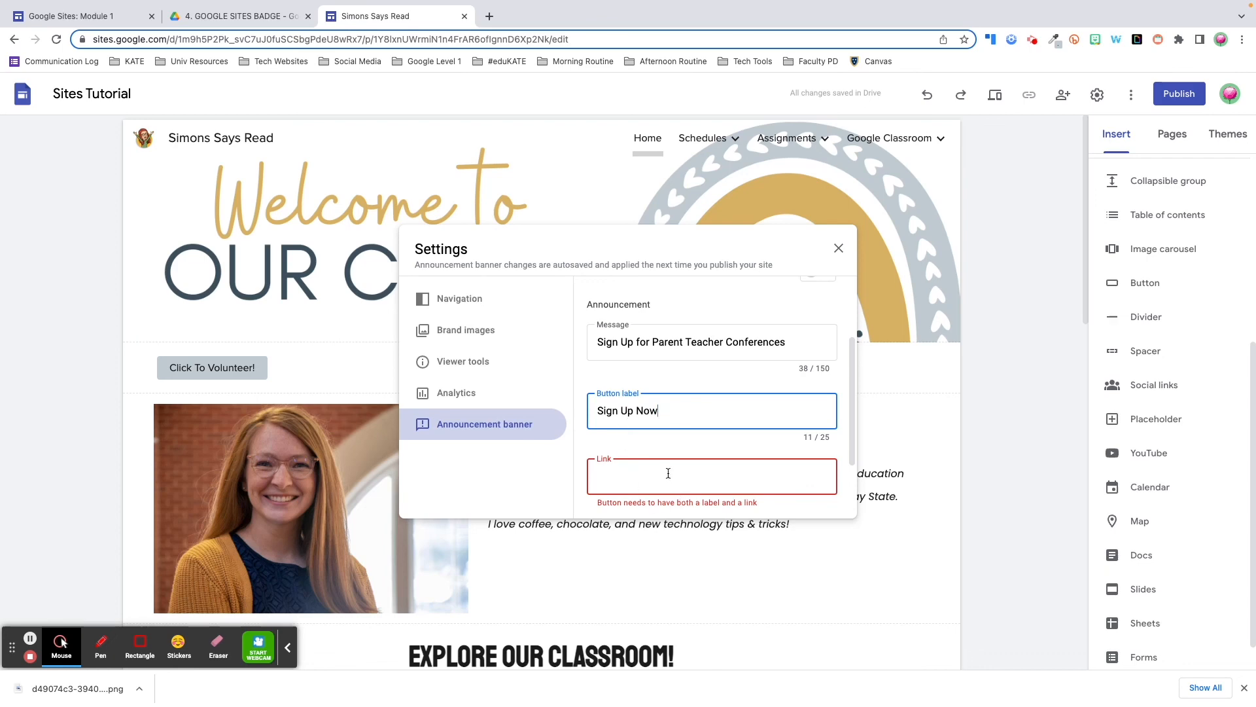
pyautogui.click(668, 474)
pyautogui.hotkey('ctrl', 'v')
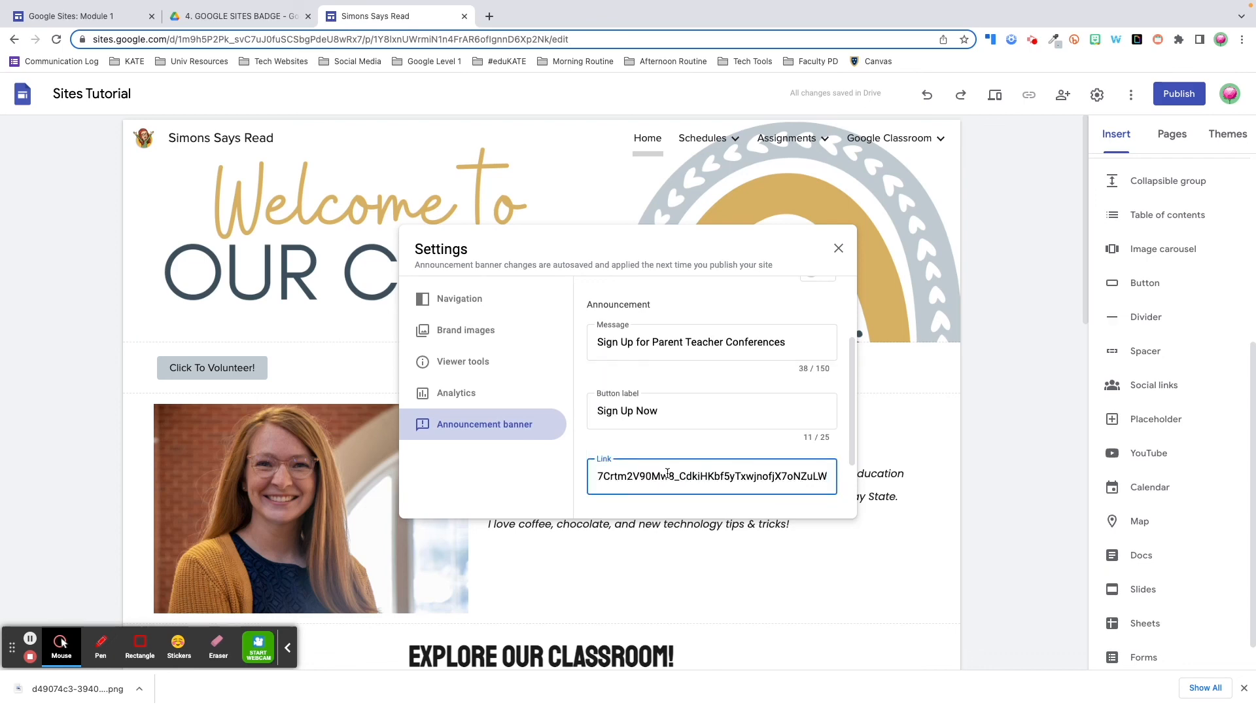
pyautogui.scroll(-2, 672, 446)
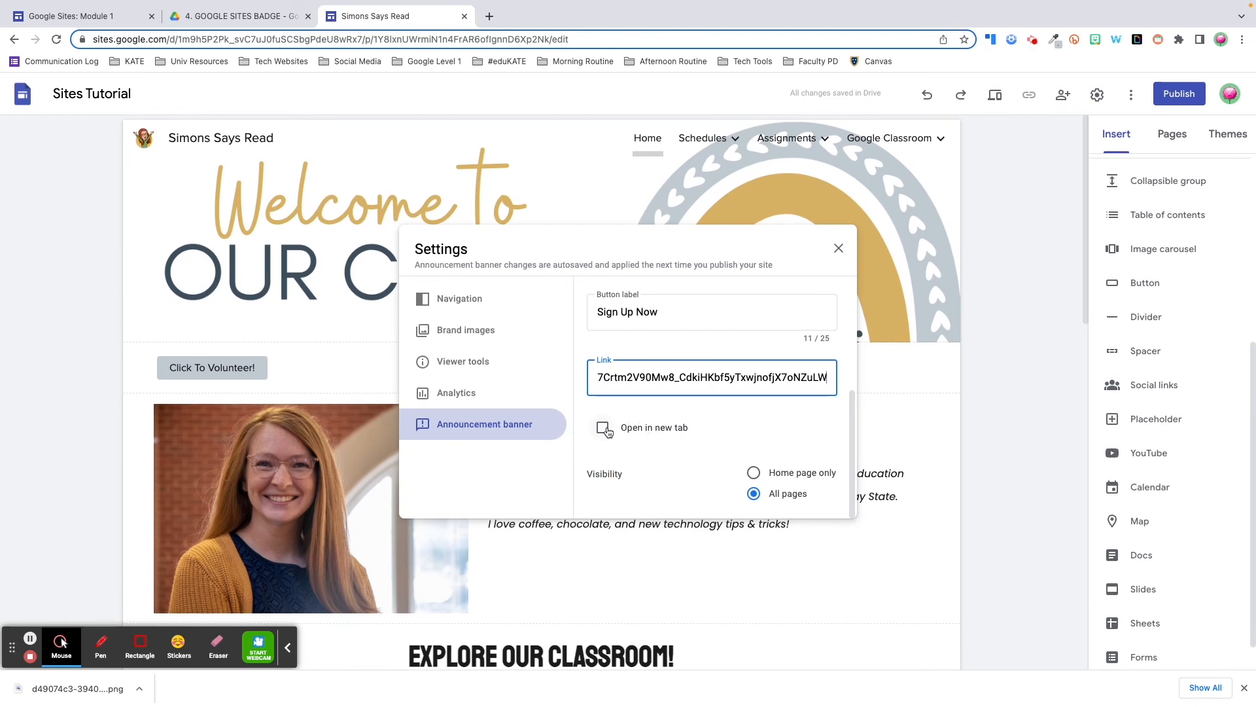
pyautogui.click(604, 429)
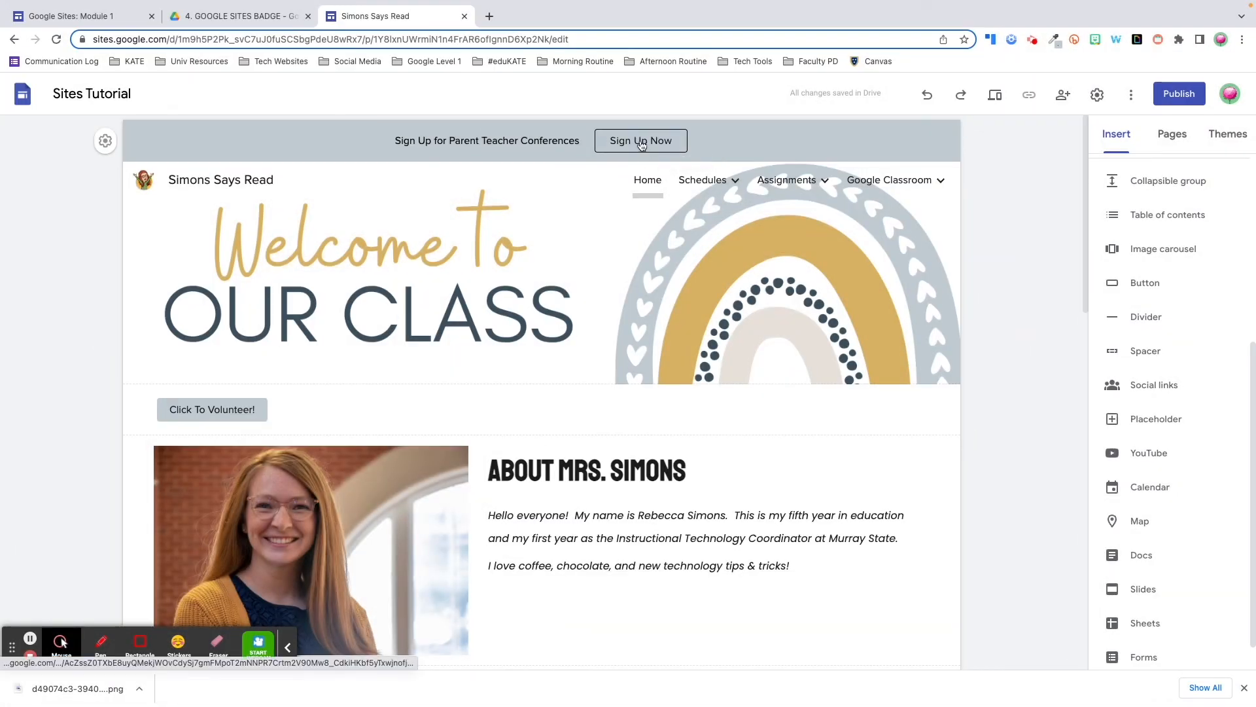
# Close Settings to check the grey sign-up banner, then start publishing the site
pyautogui.click(642, 145)
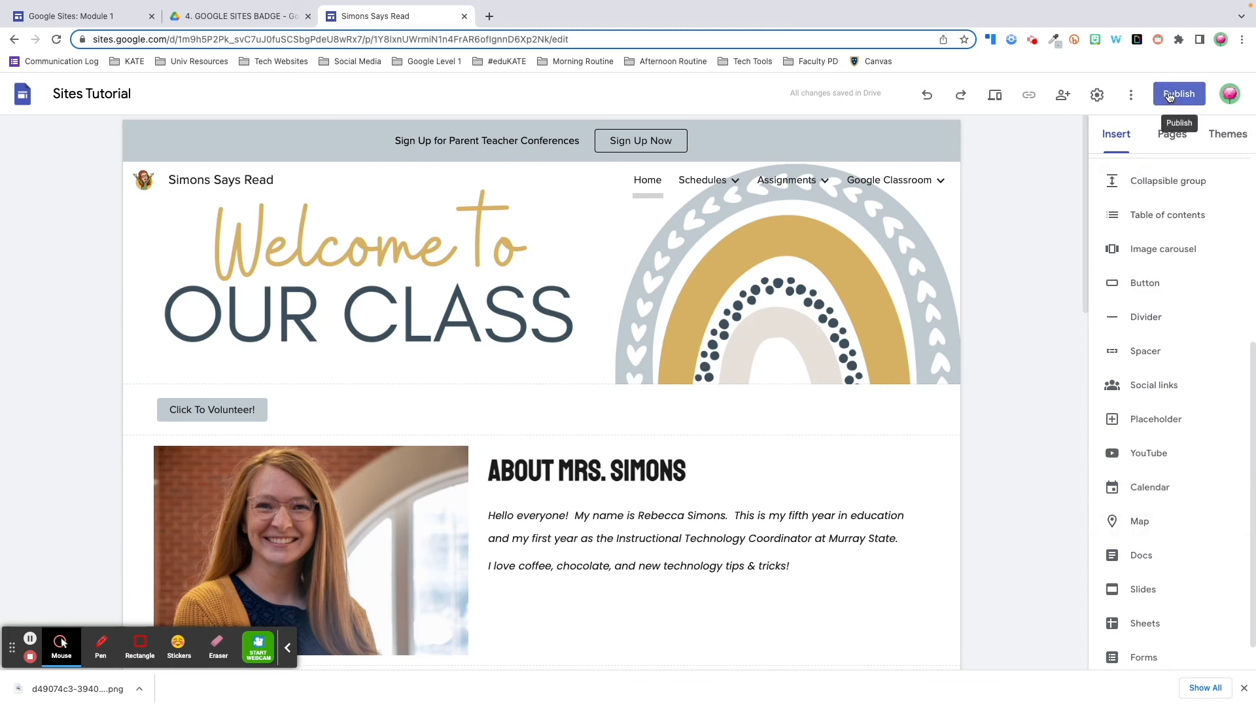
pyautogui.click(1170, 97)
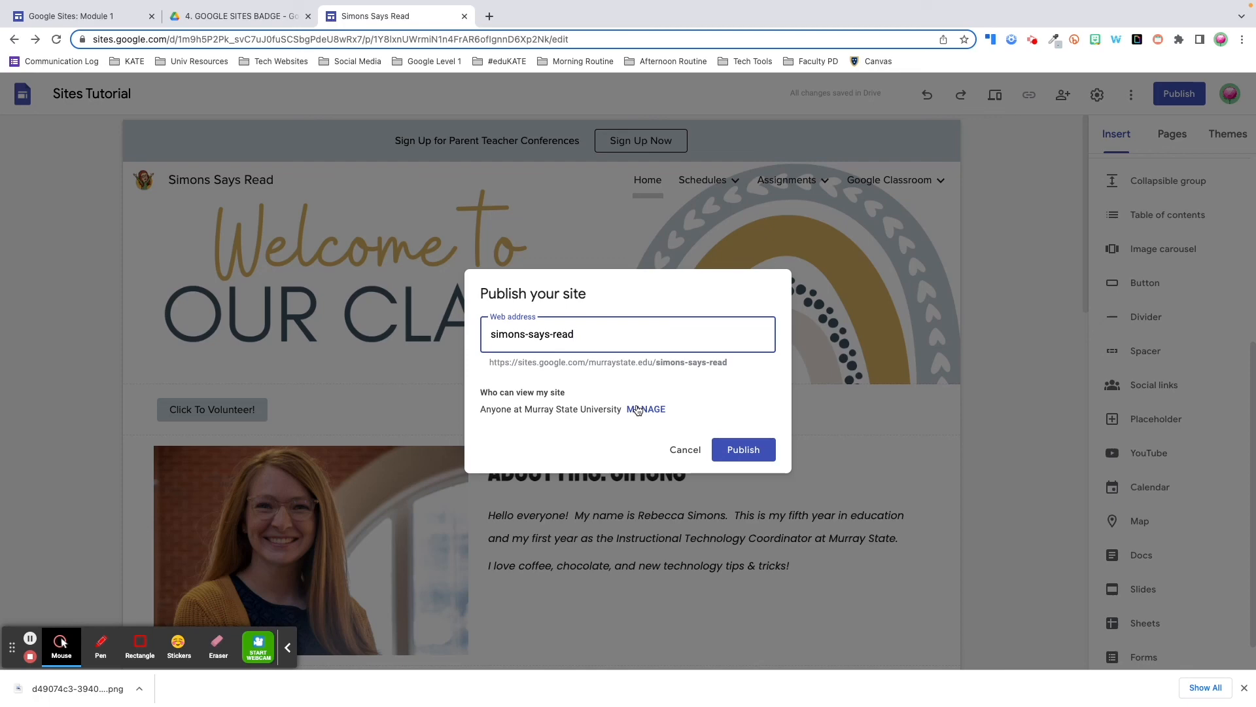
# Set published site viewing access to Public and publish at the simons-says-read address
pyautogui.click(638, 410)
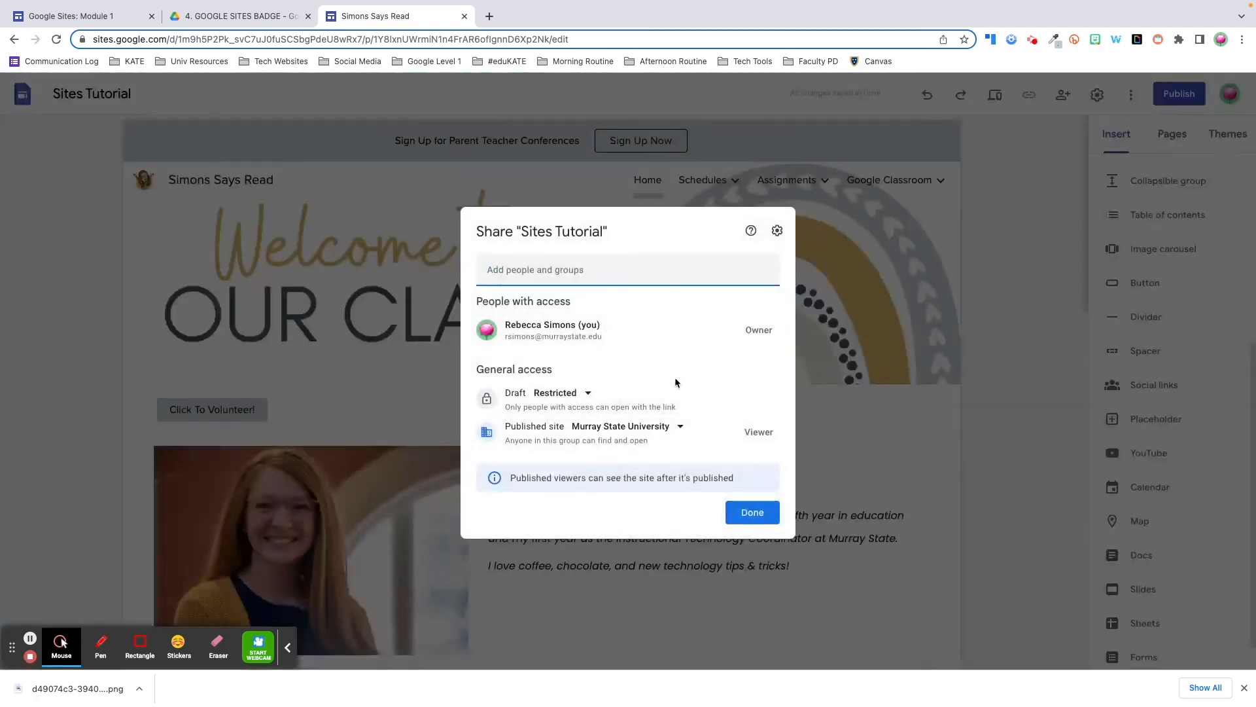
pyautogui.click(679, 428)
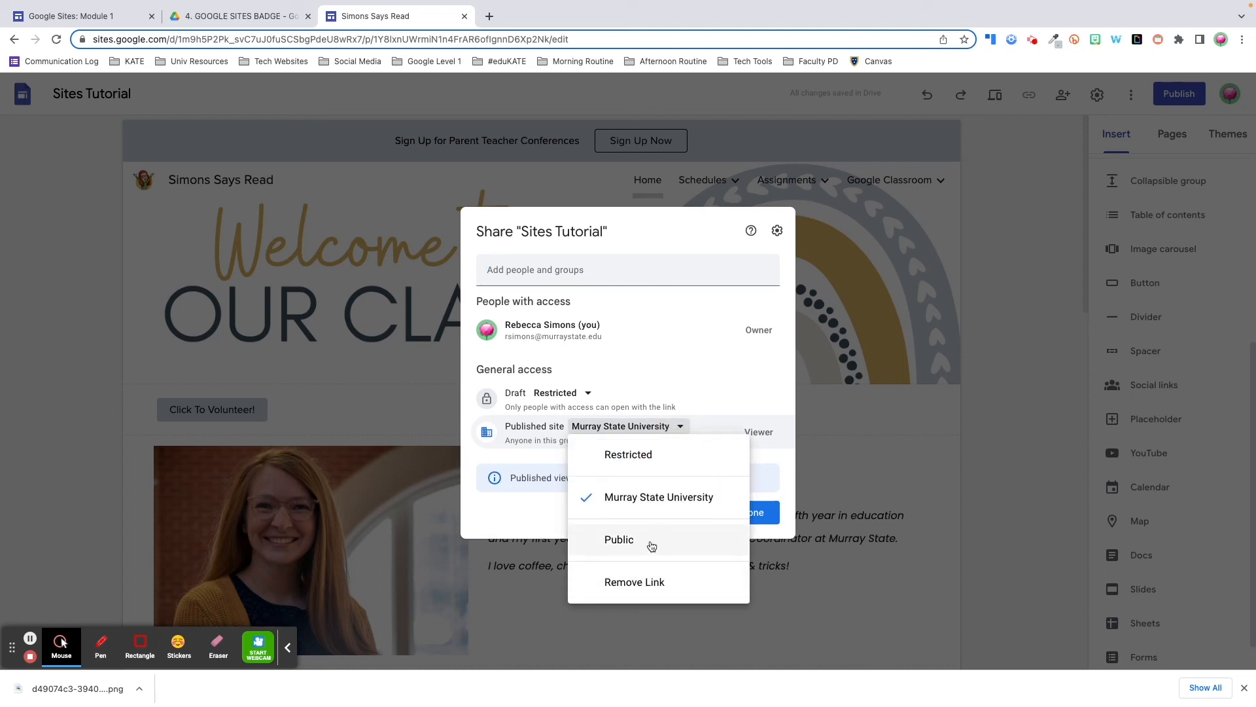
pyautogui.click(657, 545)
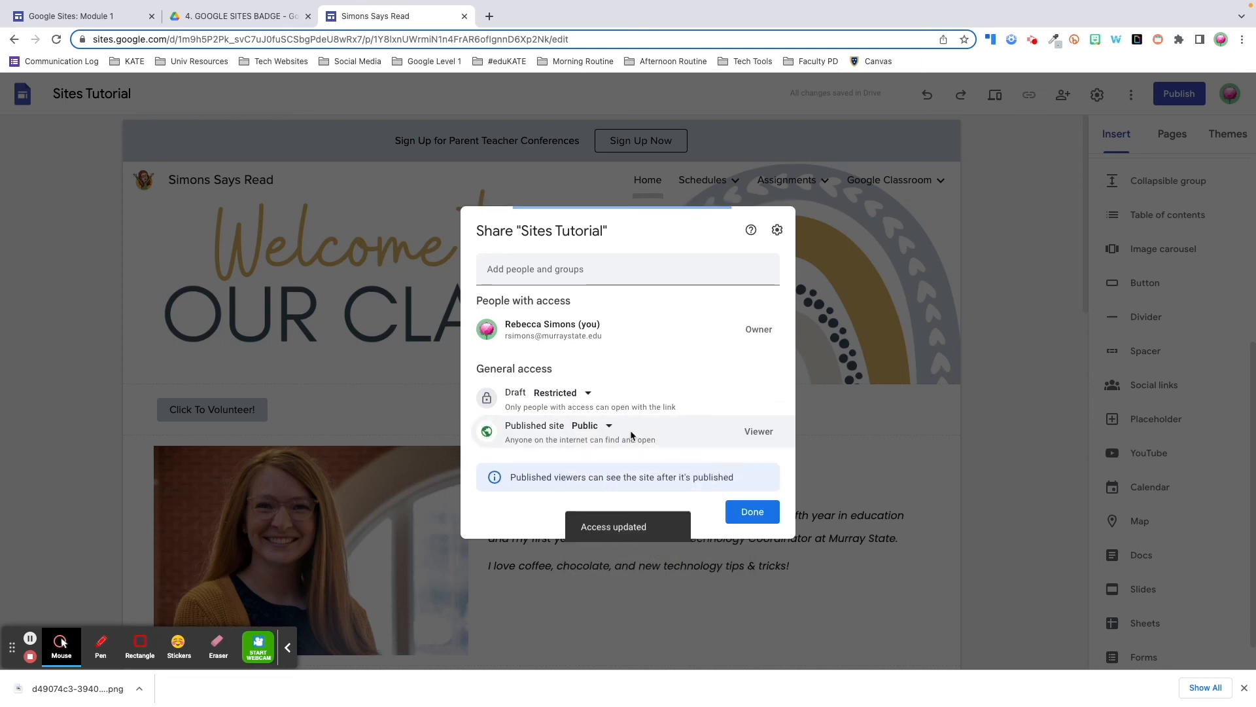
pyautogui.click(610, 428)
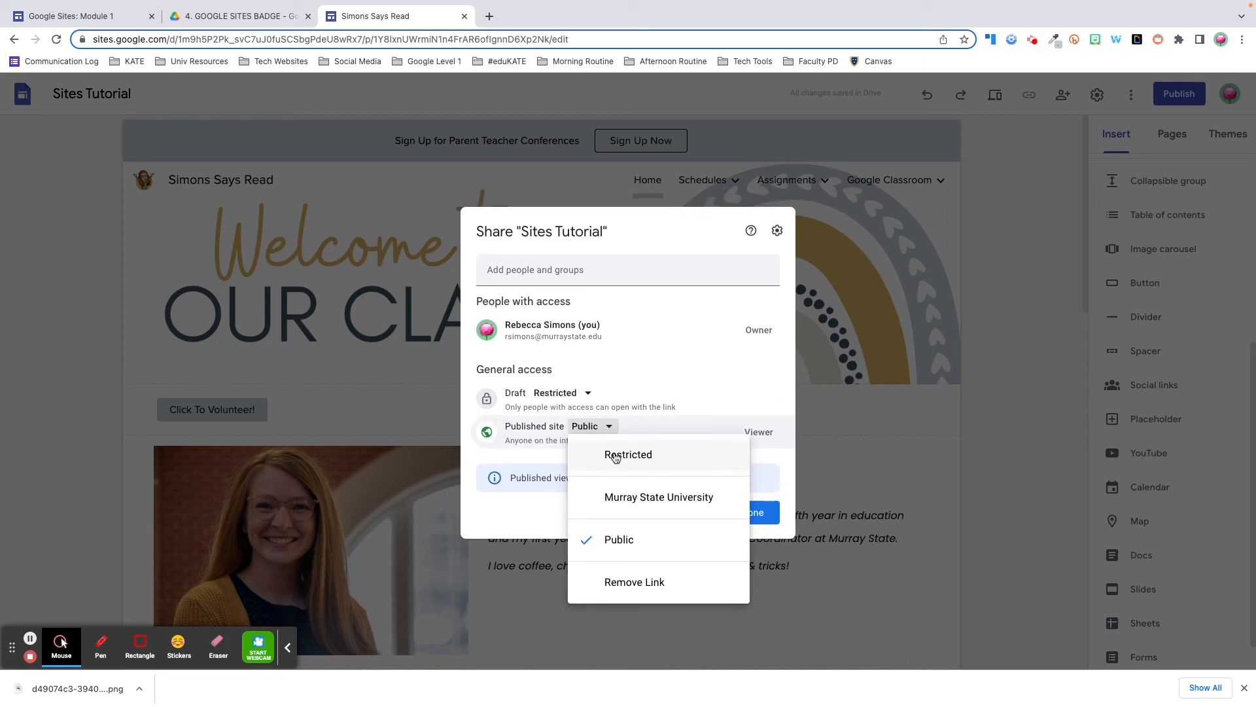
pyautogui.click(615, 457)
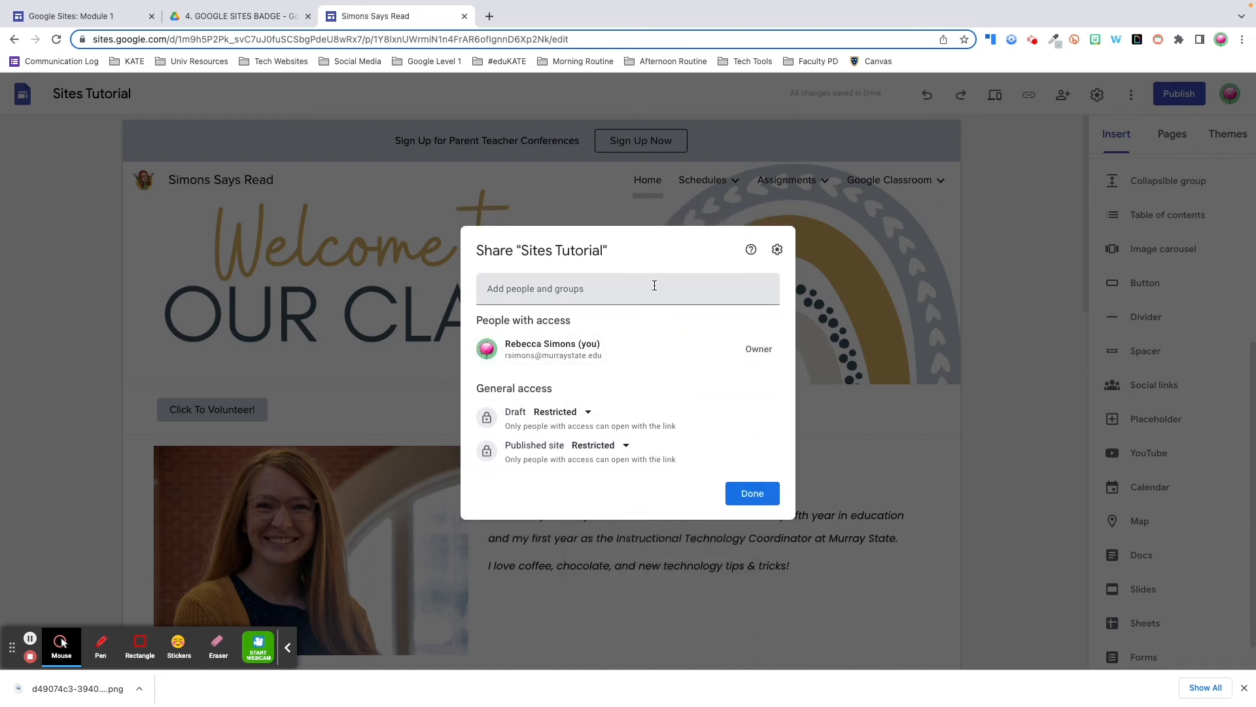
pyautogui.click(752, 492)
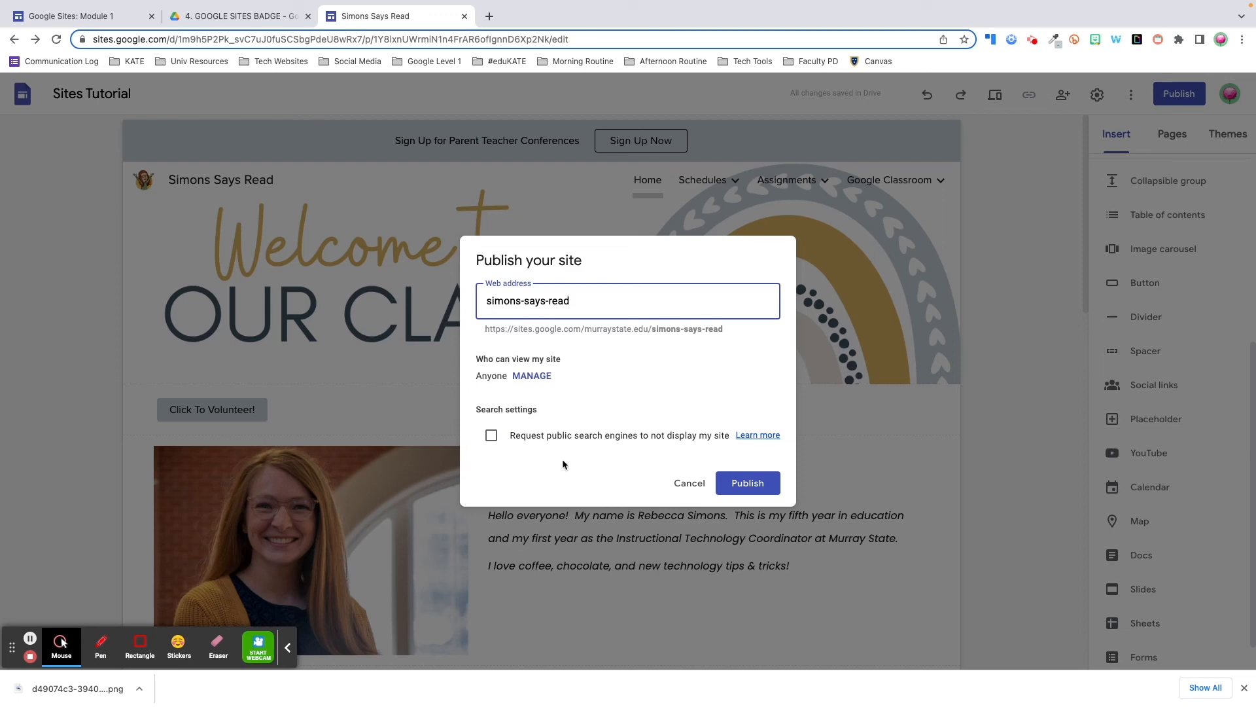
pyautogui.click(761, 487)
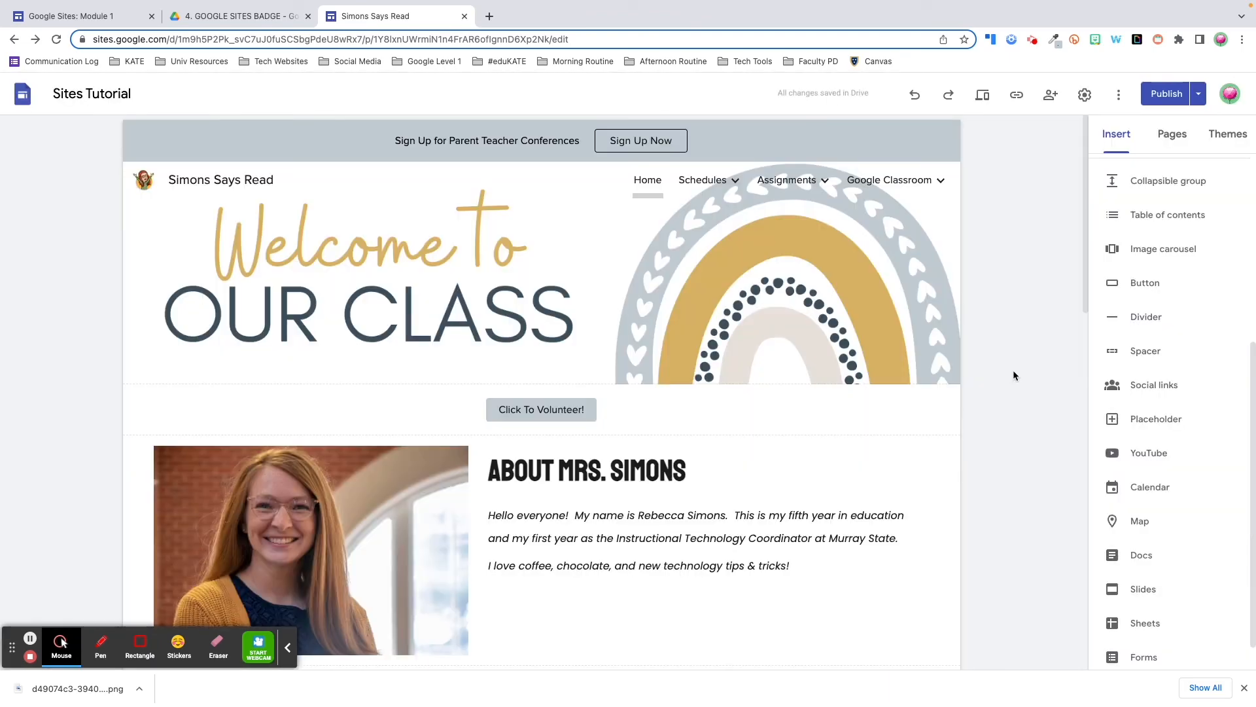
# Review the draft changes and publish them, checking Publish settings without changing anything
pyautogui.click(1167, 93)
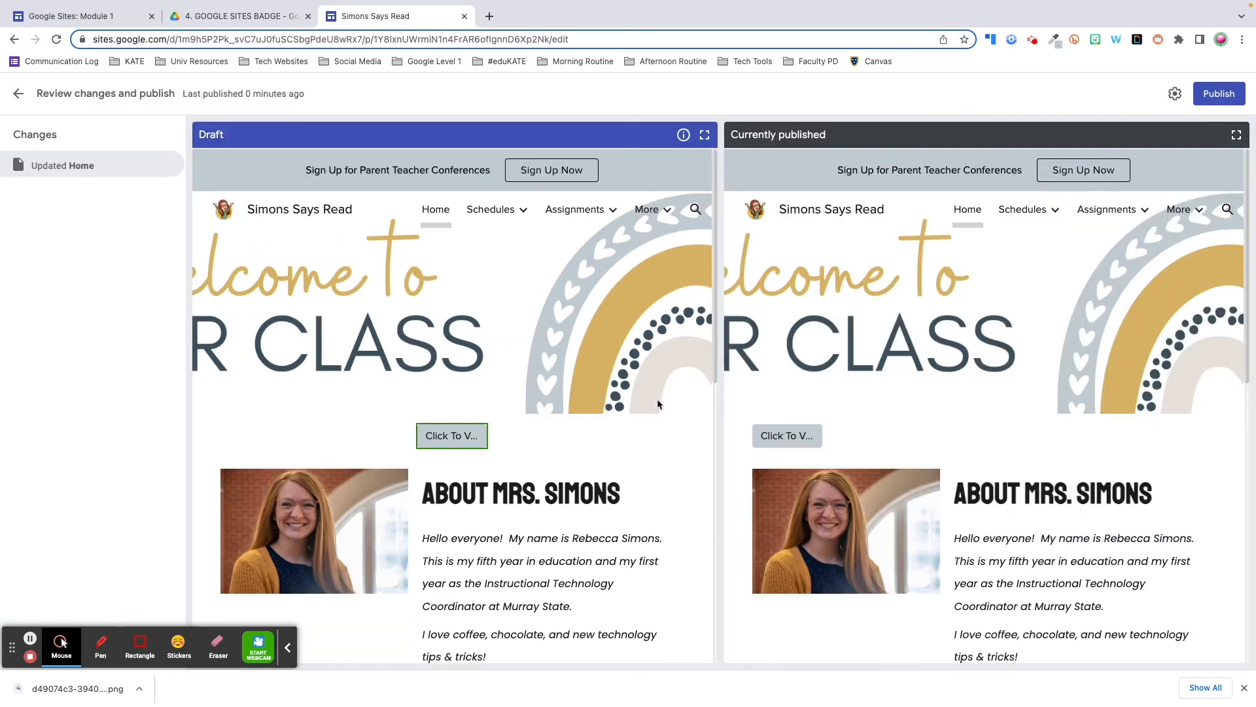
pyautogui.click(1218, 95)
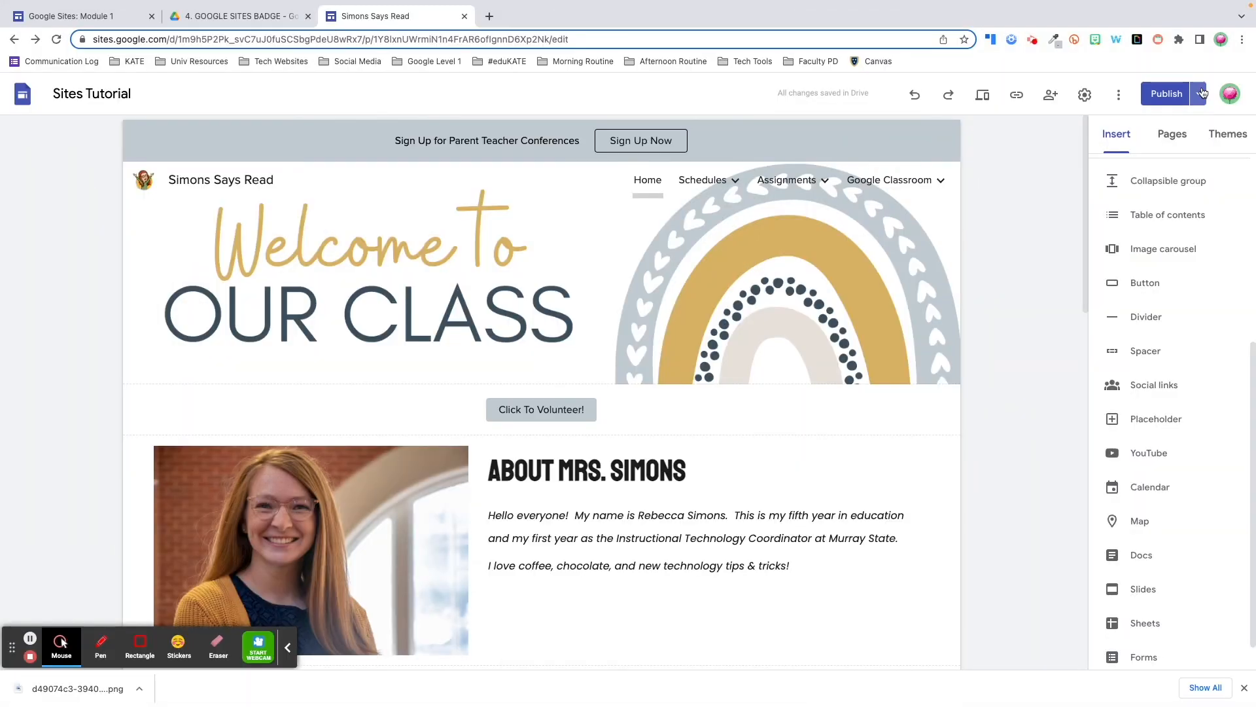
pyautogui.click(1201, 94)
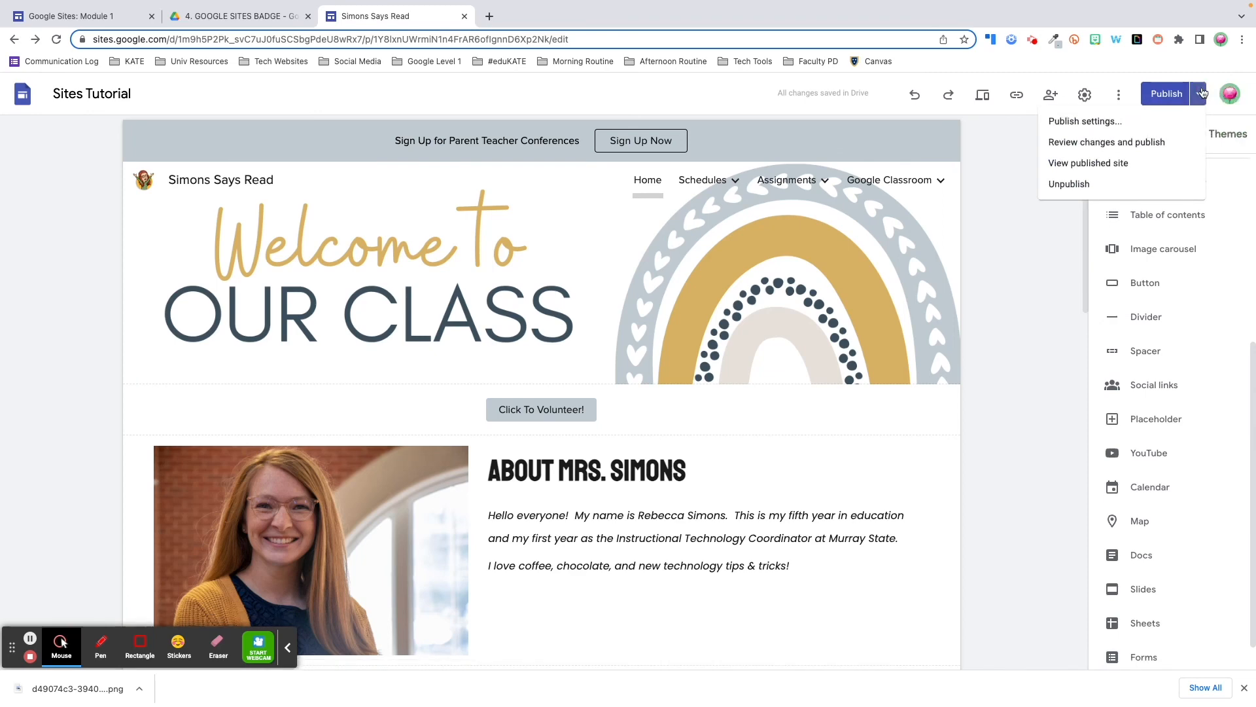
pyautogui.click(1185, 122)
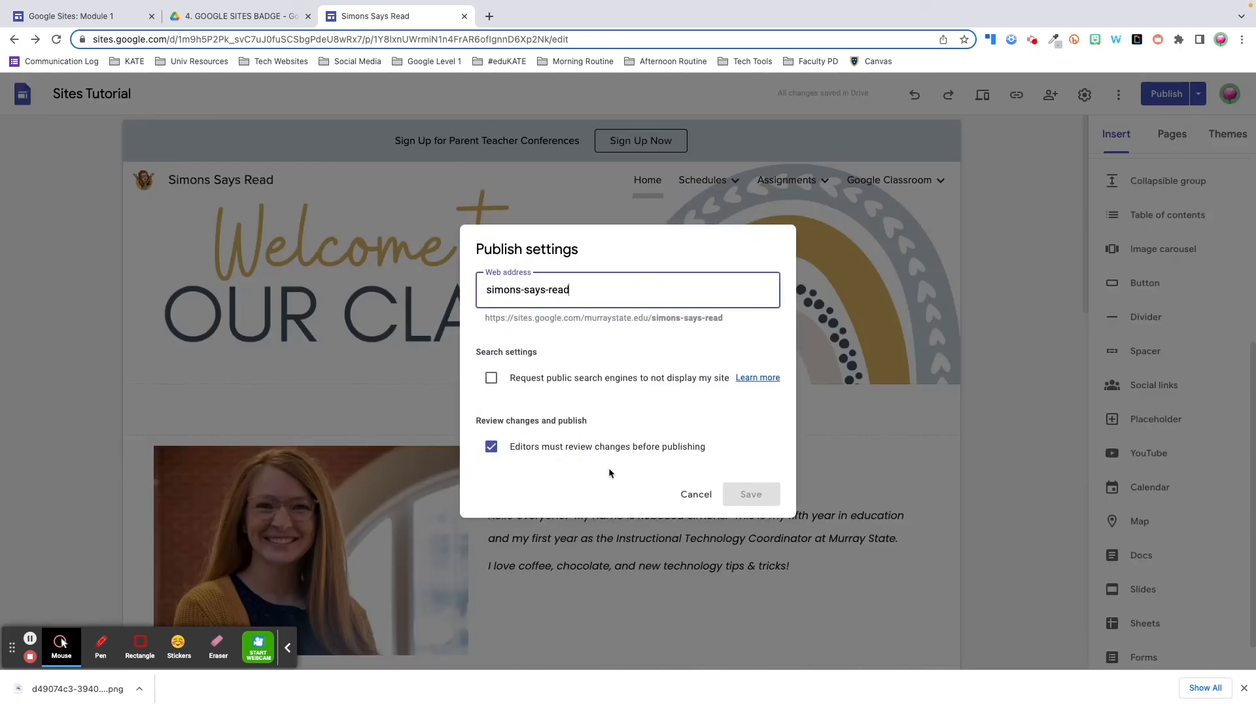
pyautogui.click(696, 495)
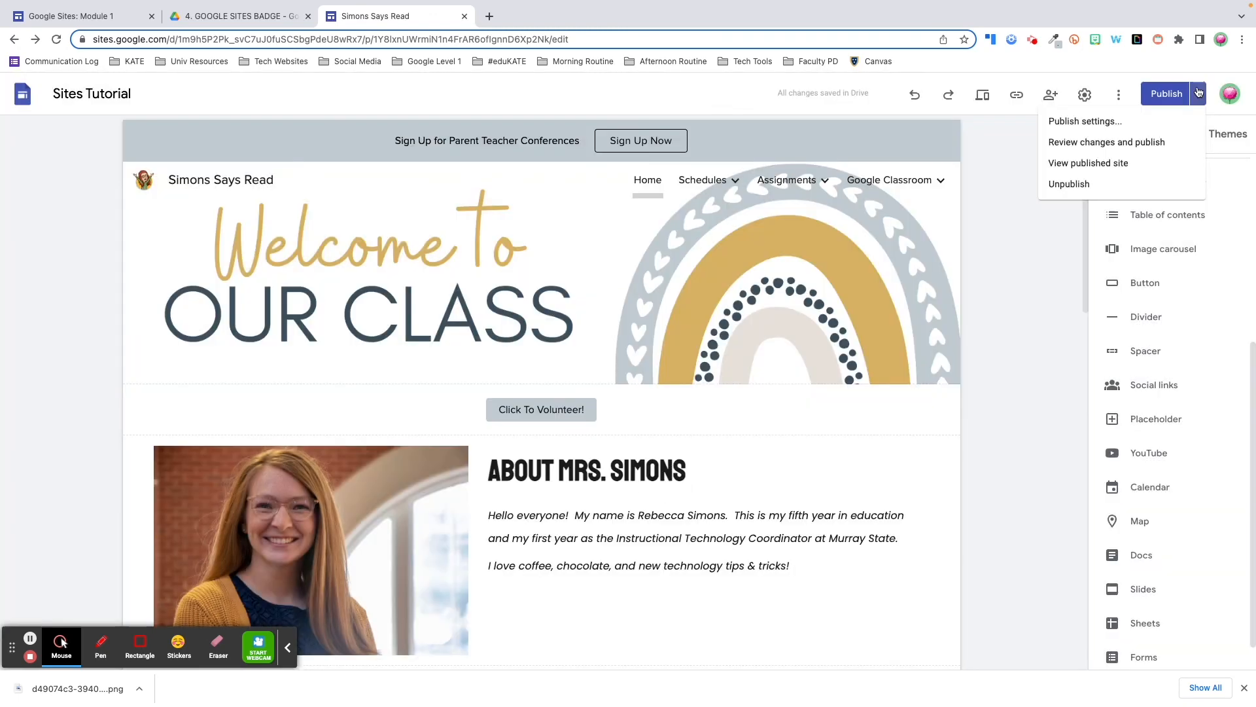
# Open the live Simons Says Read site in a new tab, then return to the editor's publishing options
pyautogui.click(1125, 165)
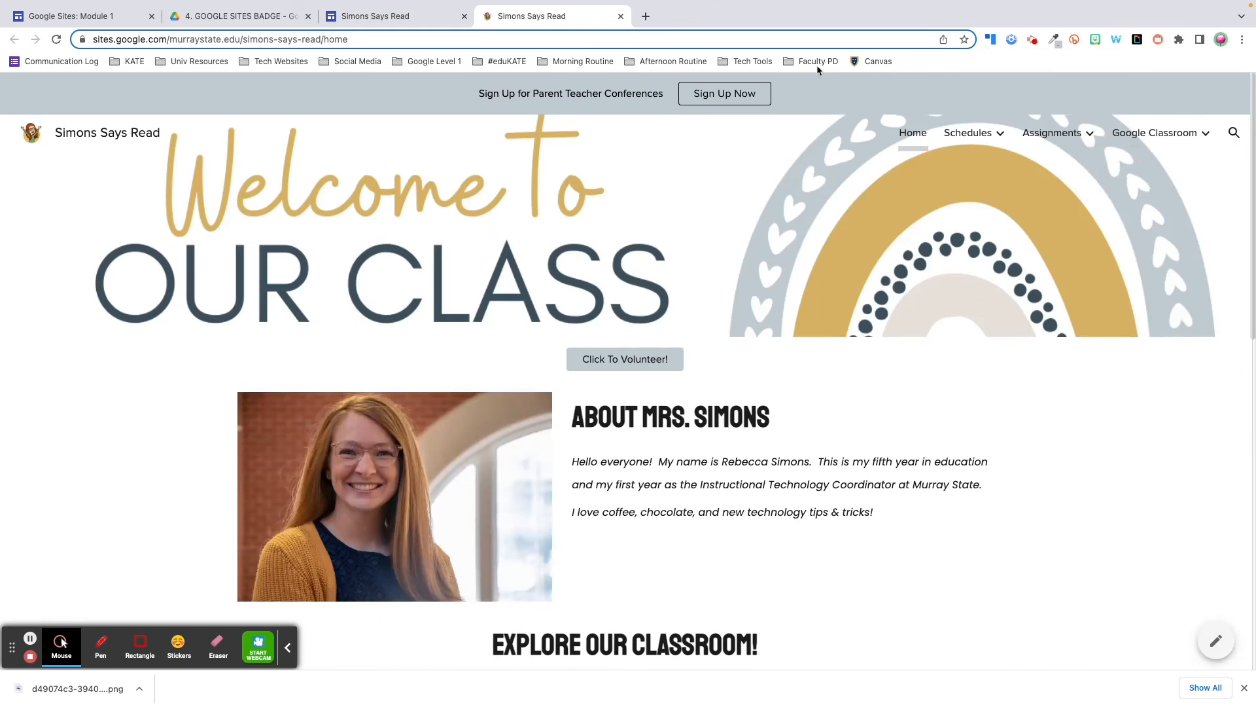
pyautogui.click(386, 16)
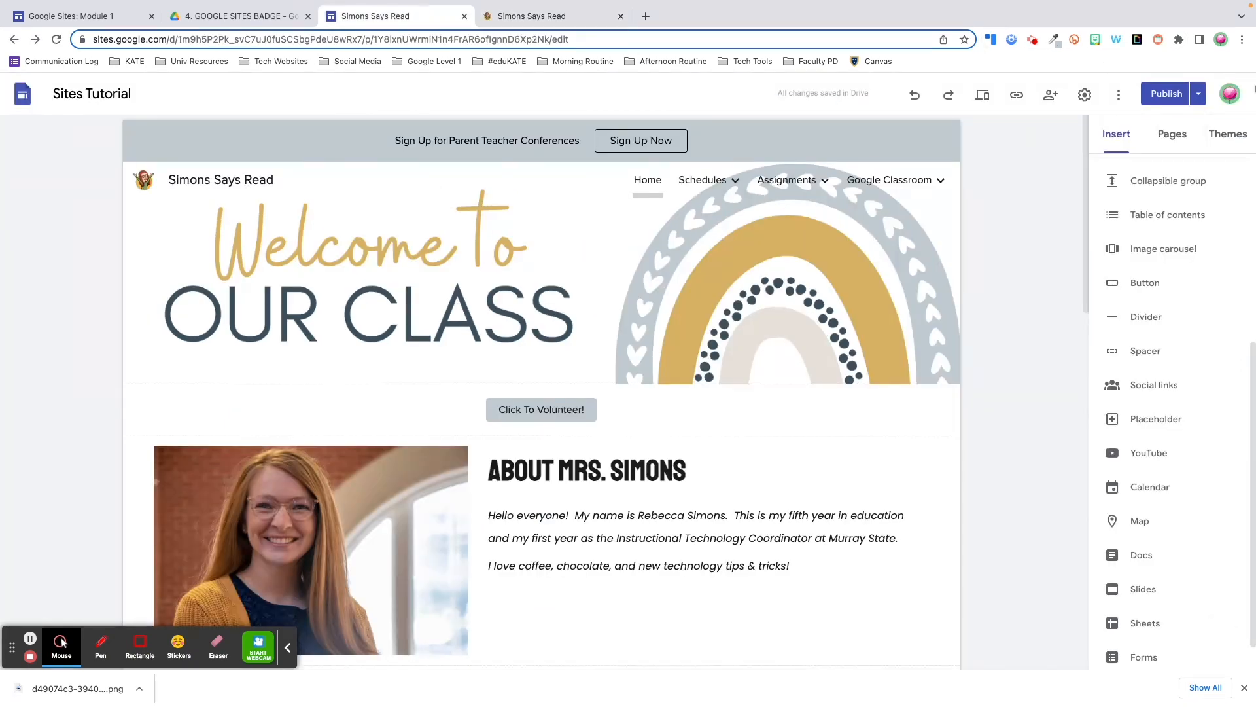
pyautogui.click(1195, 96)
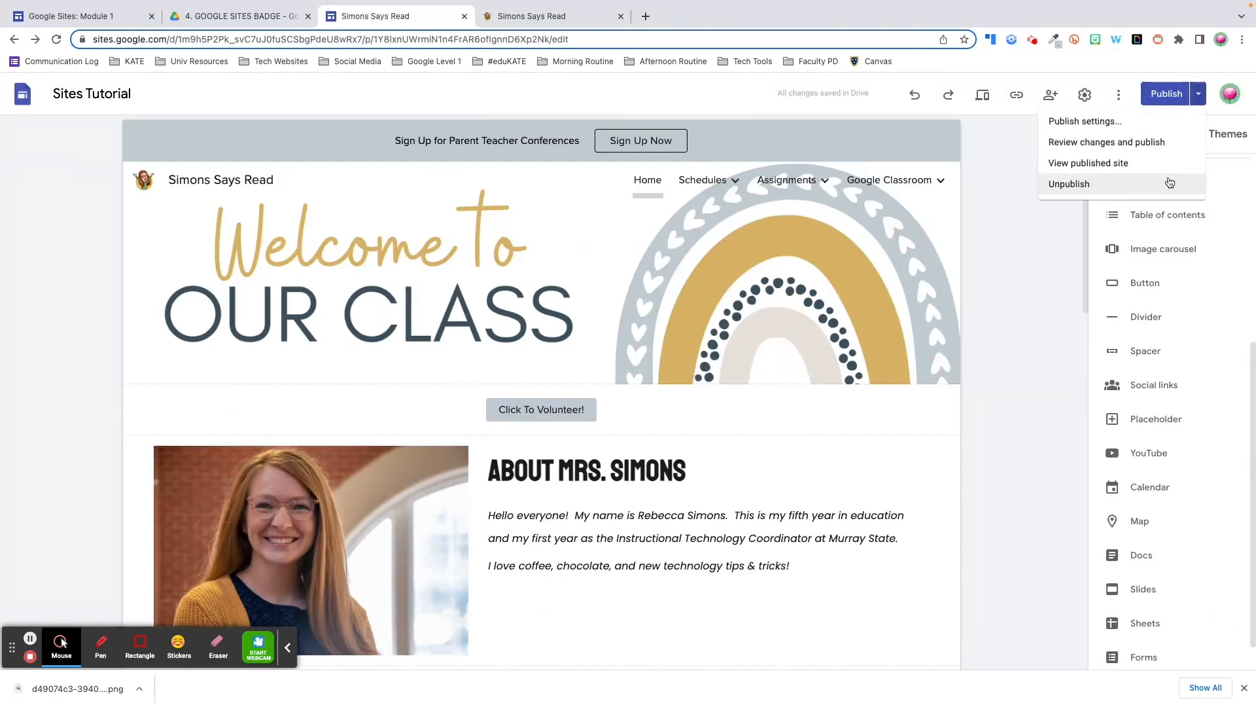